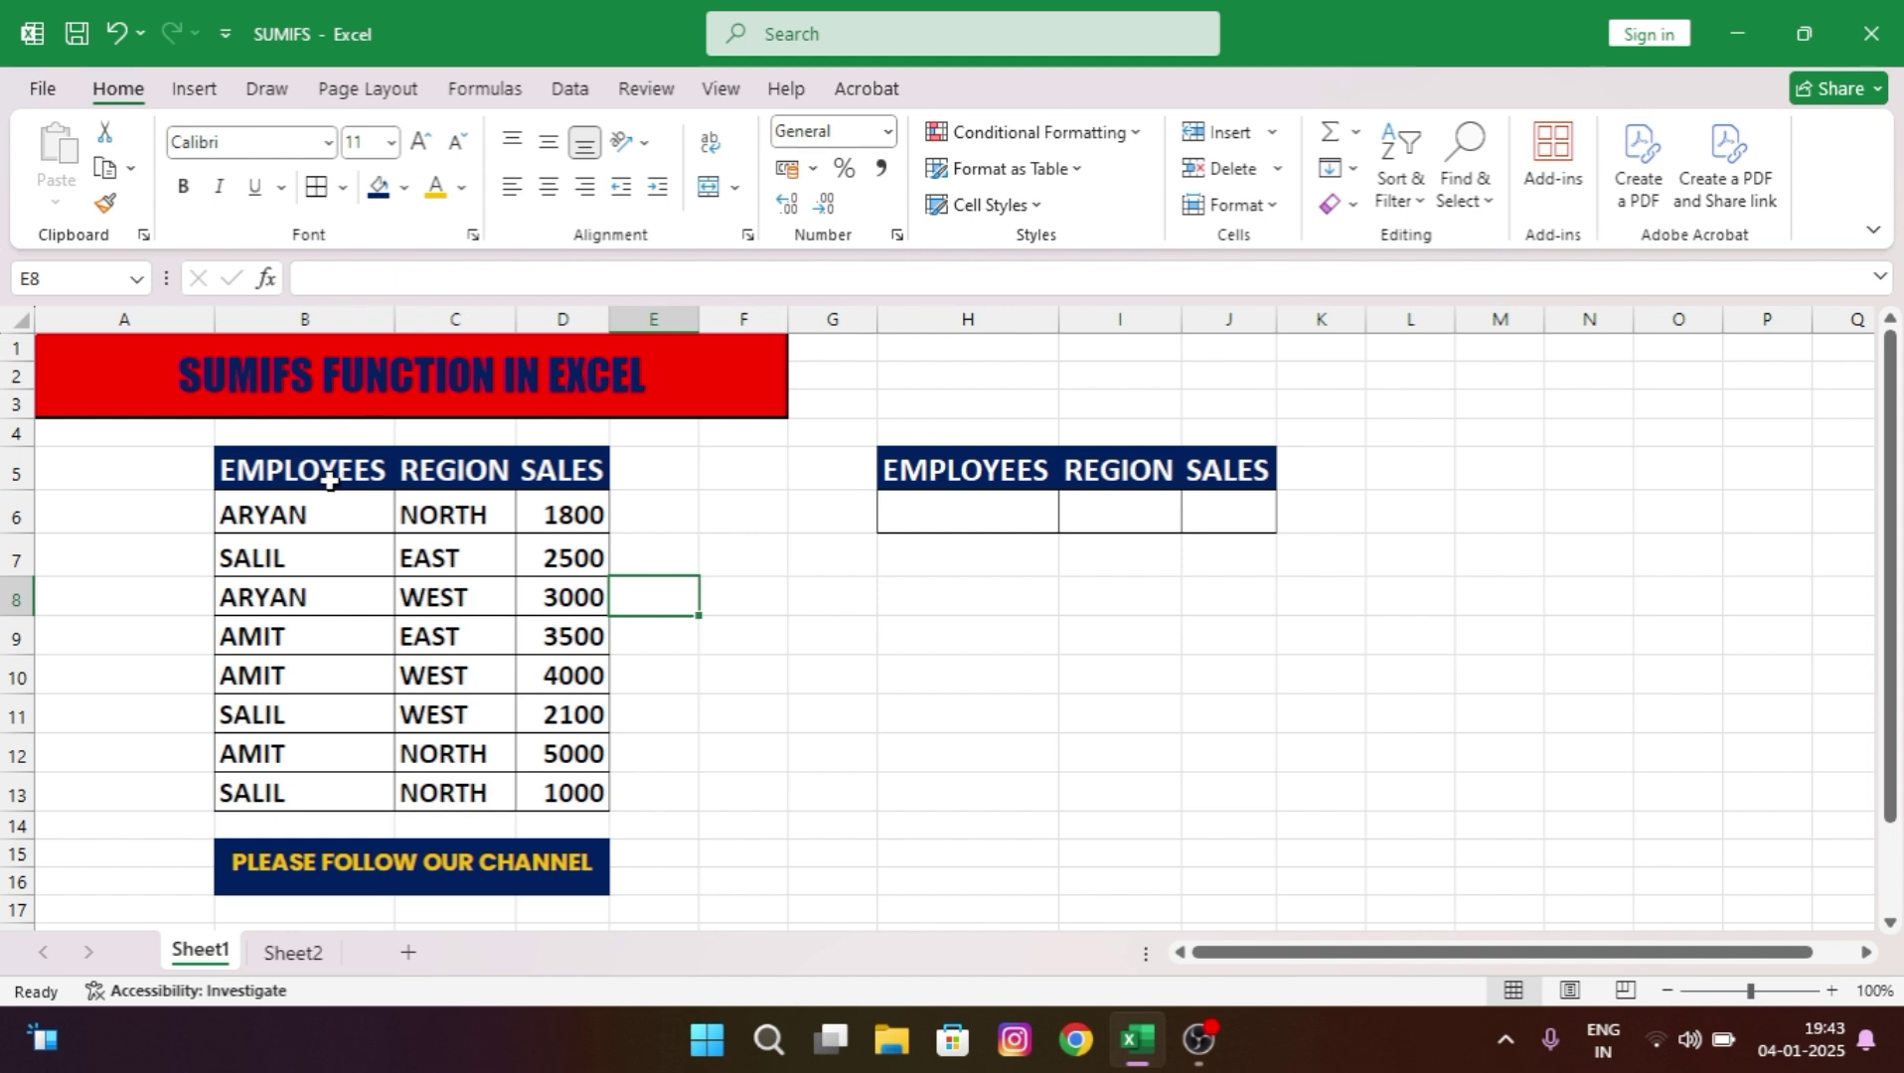
Examine the EMPLOYEES, REGION and SALES columns of the source table in B5:D13.
{"action": "left_click_drag", "start_coordinate": [329, 483], "coordinate": [321, 802]}
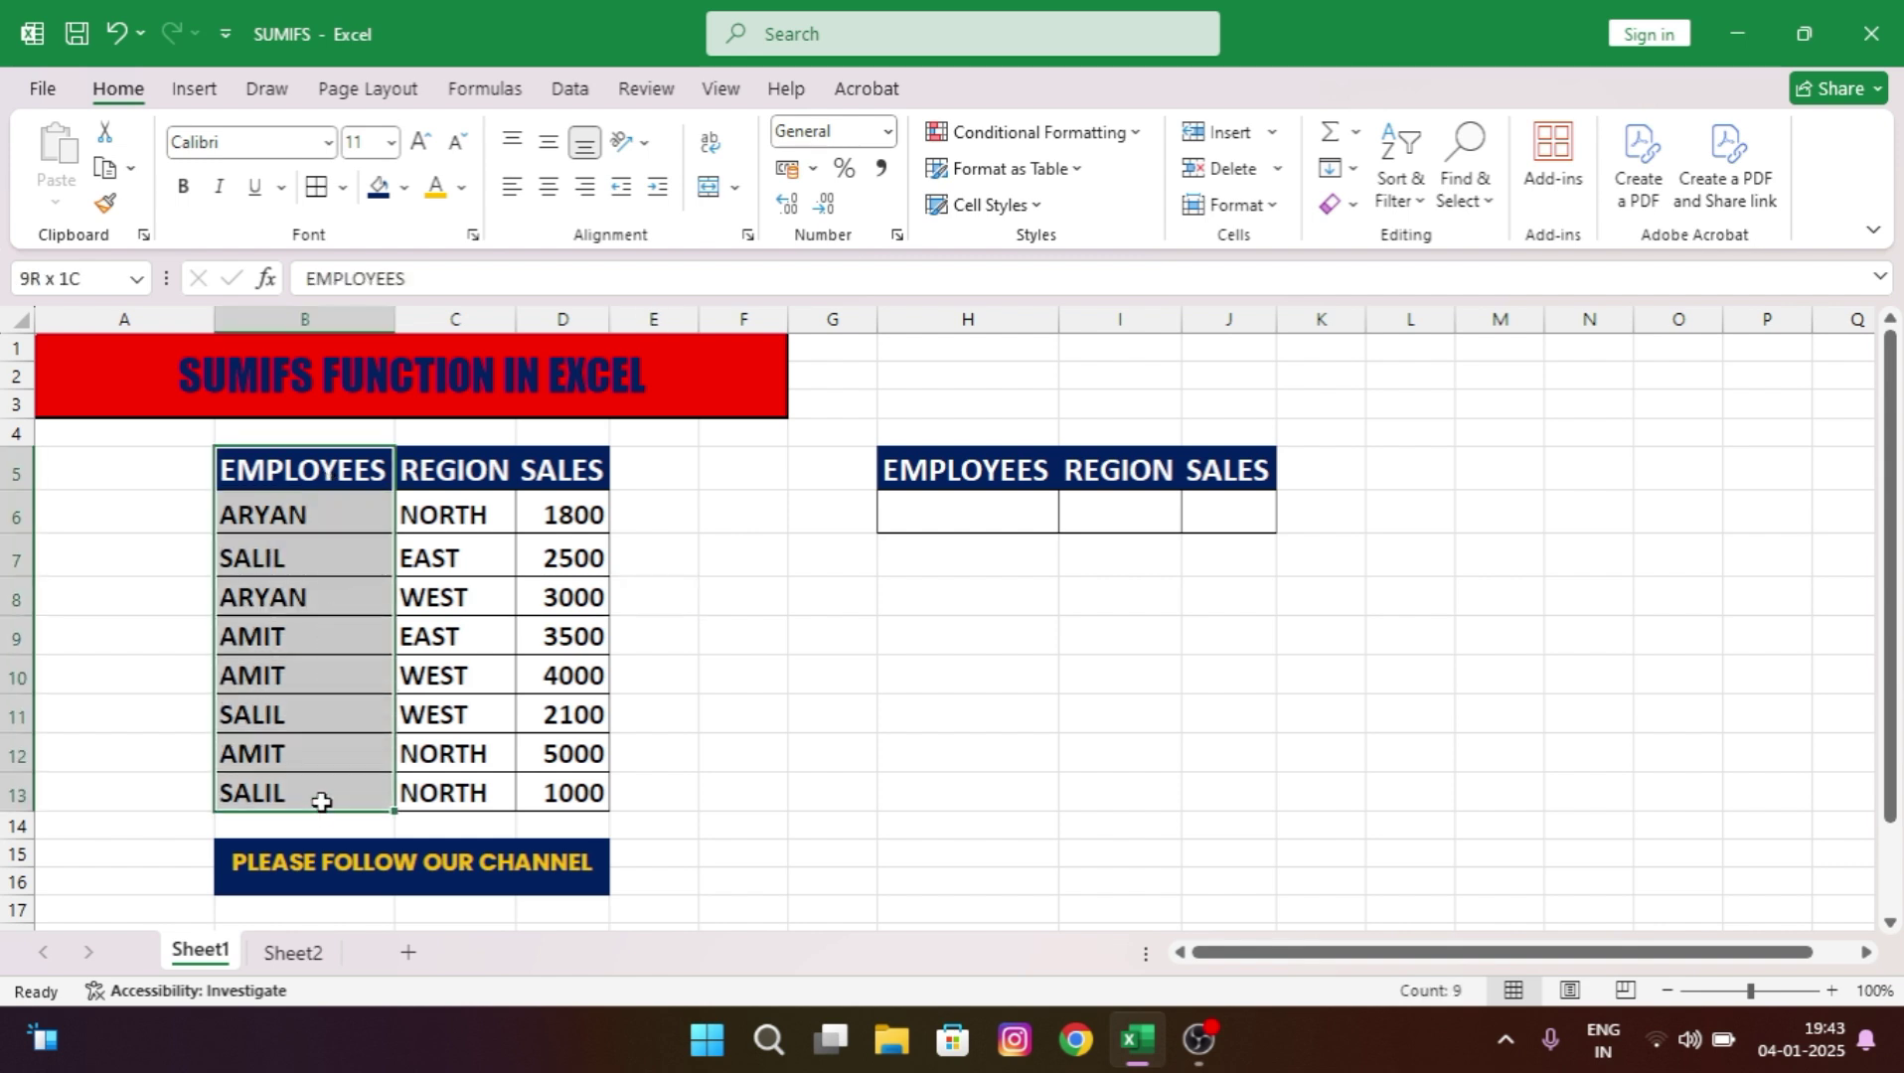
{"action": "left_click", "coordinate": [466, 478]}
{"action": "left_click_drag", "start_coordinate": [466, 479], "coordinate": [452, 787]}
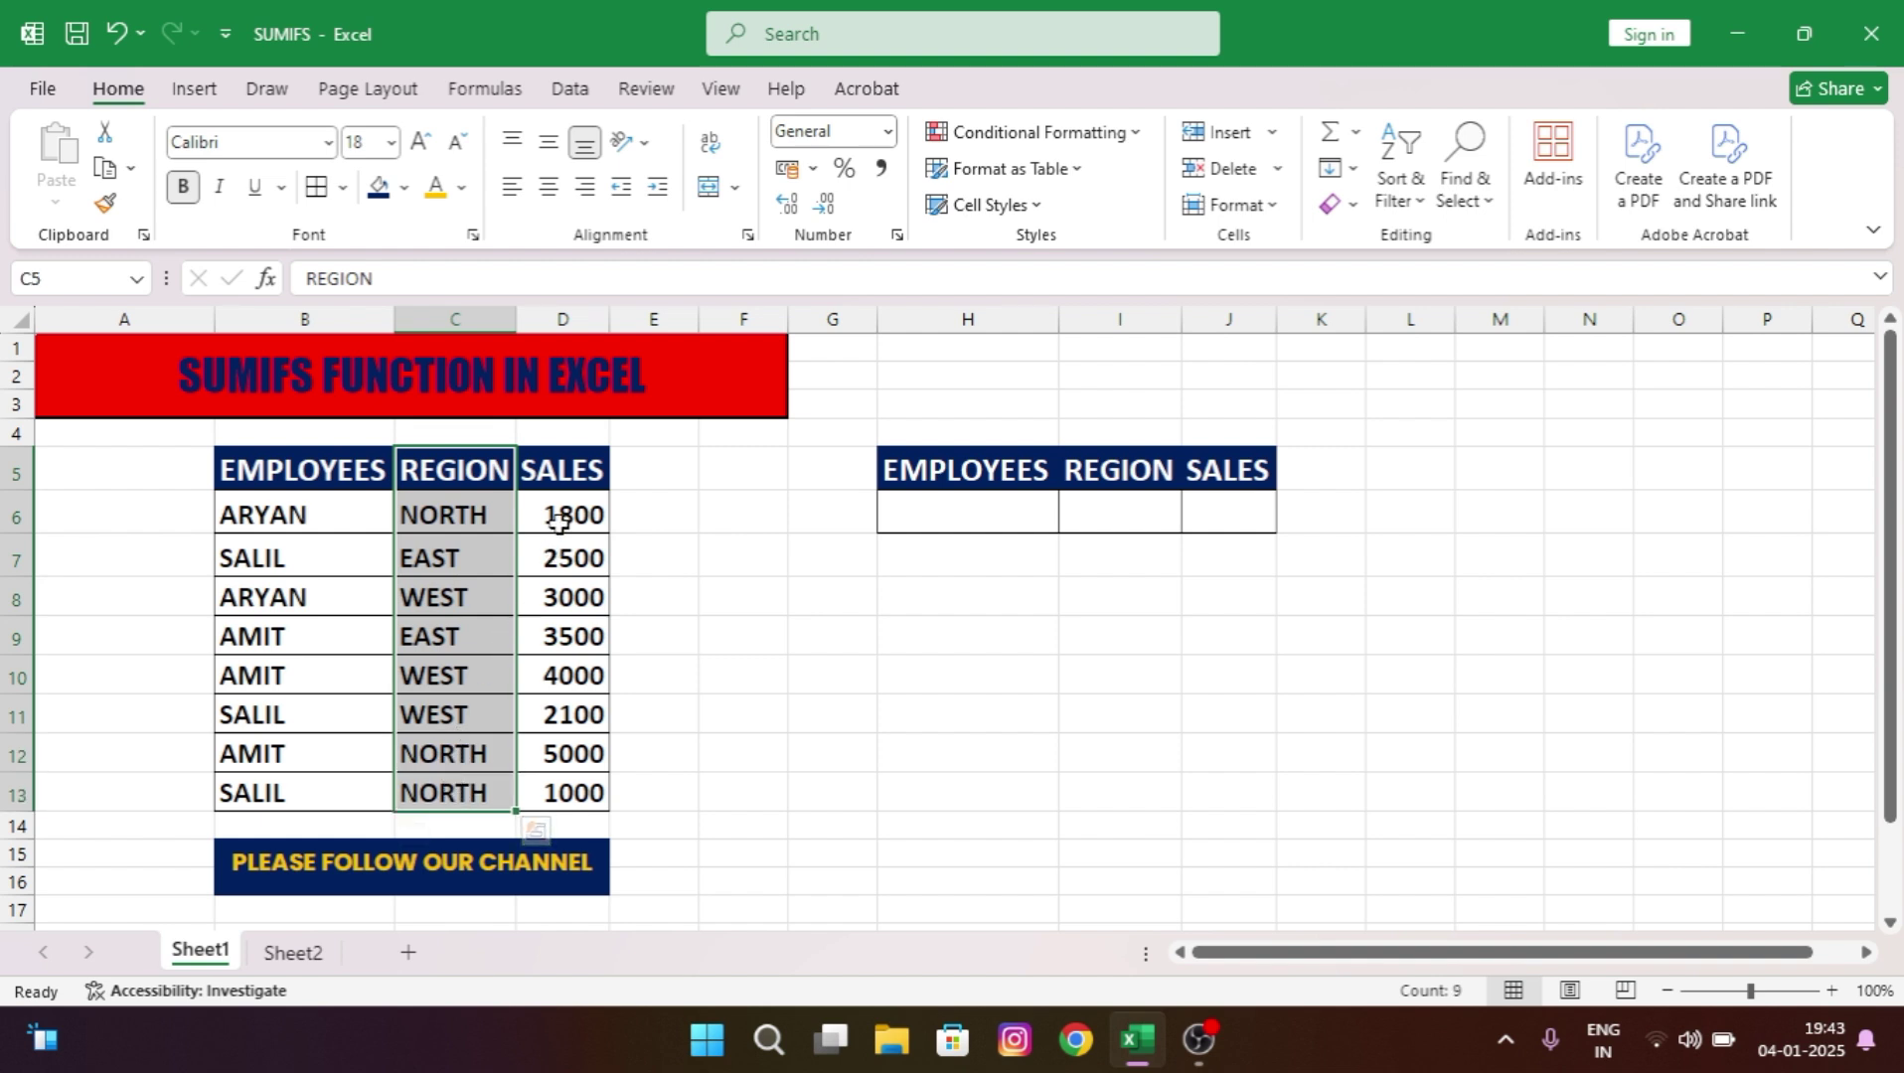
{"action": "left_click", "coordinate": [562, 477]}
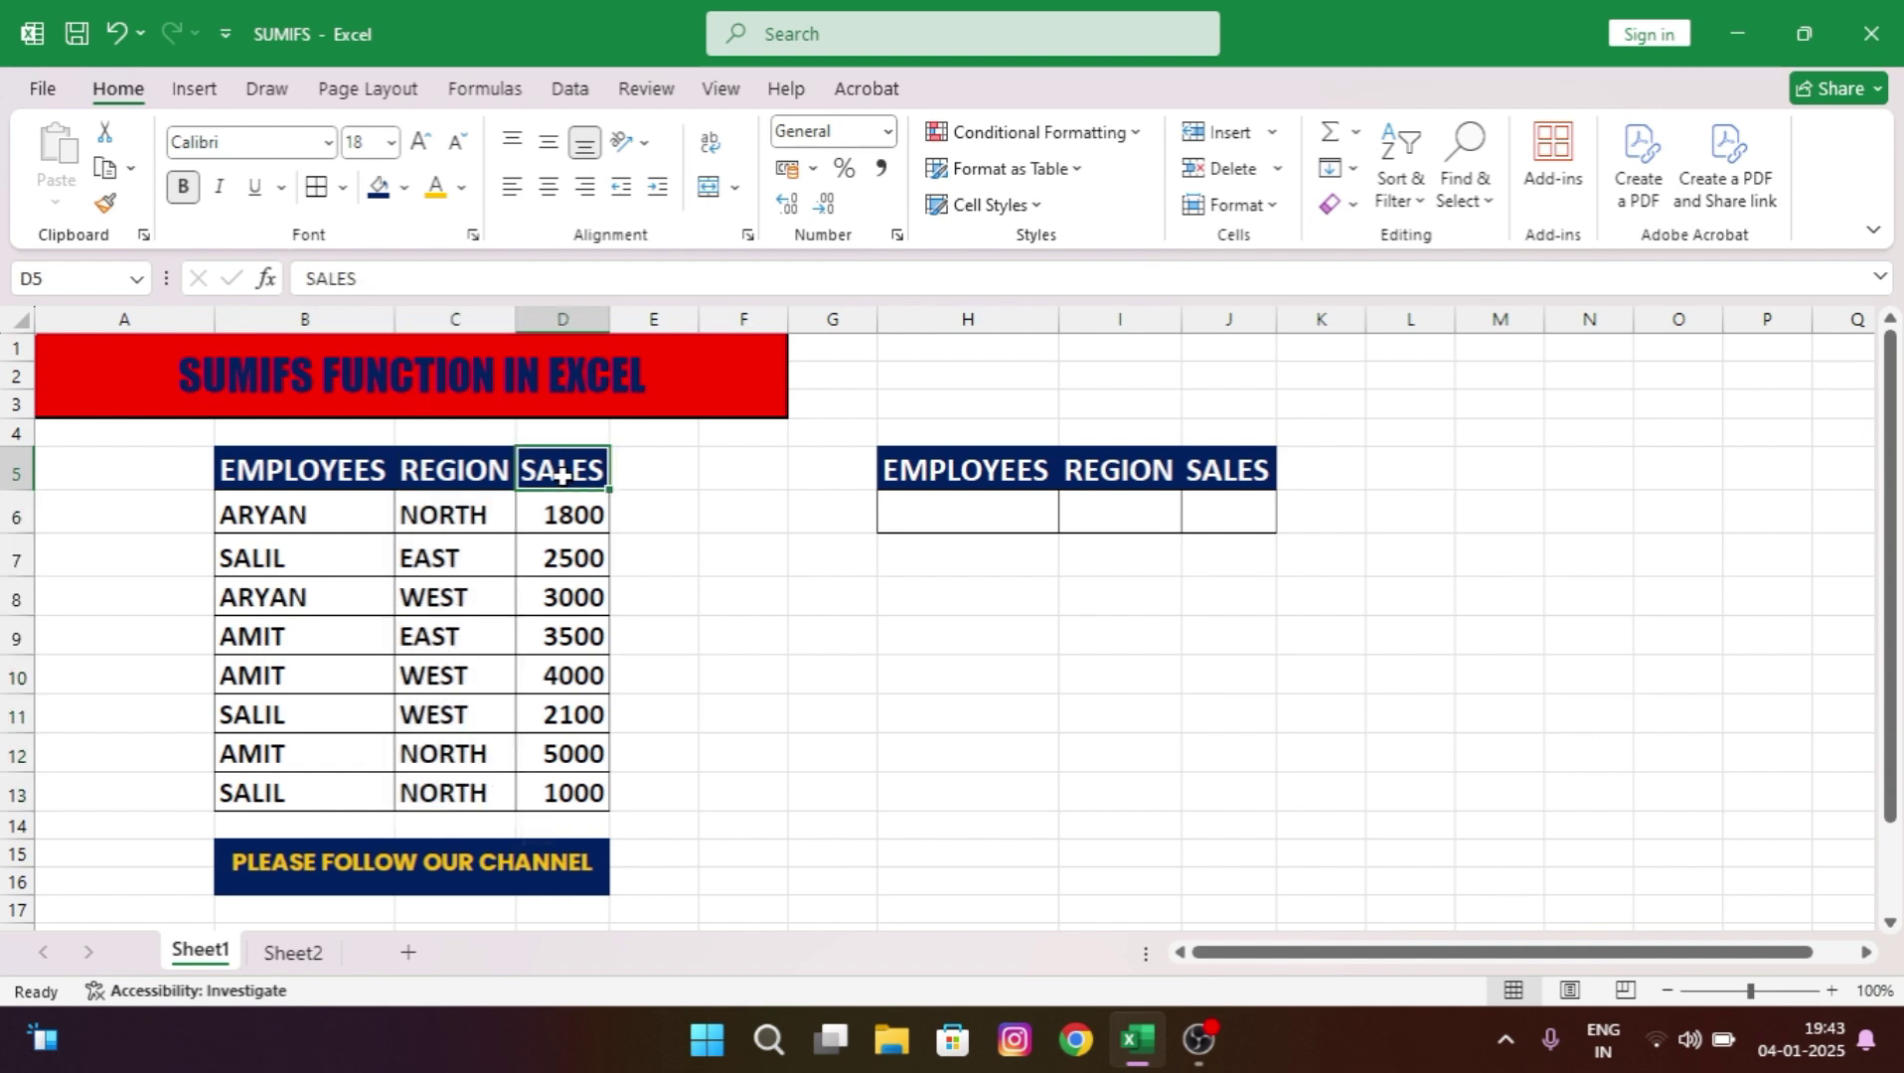
{"action": "left_click_drag", "start_coordinate": [562, 477], "coordinate": [563, 786]}
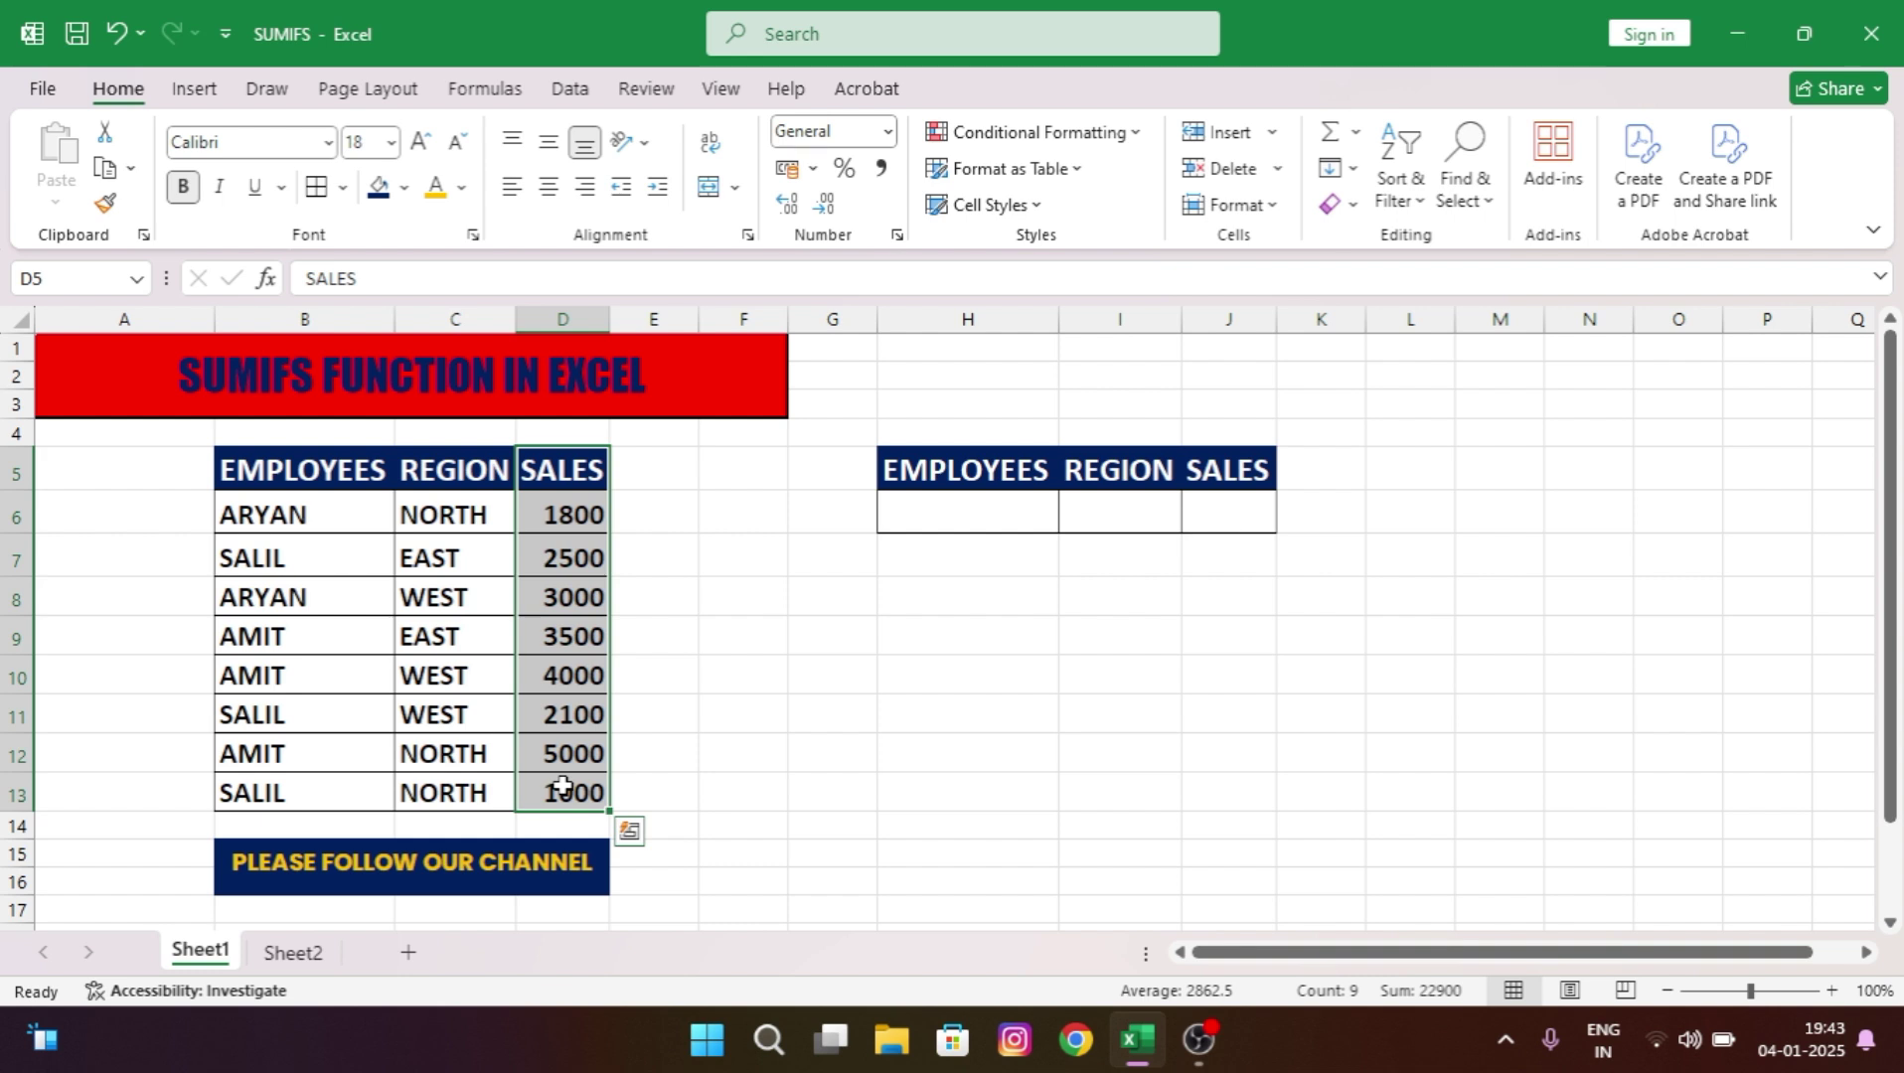
{"action": "left_click", "coordinate": [675, 723]}
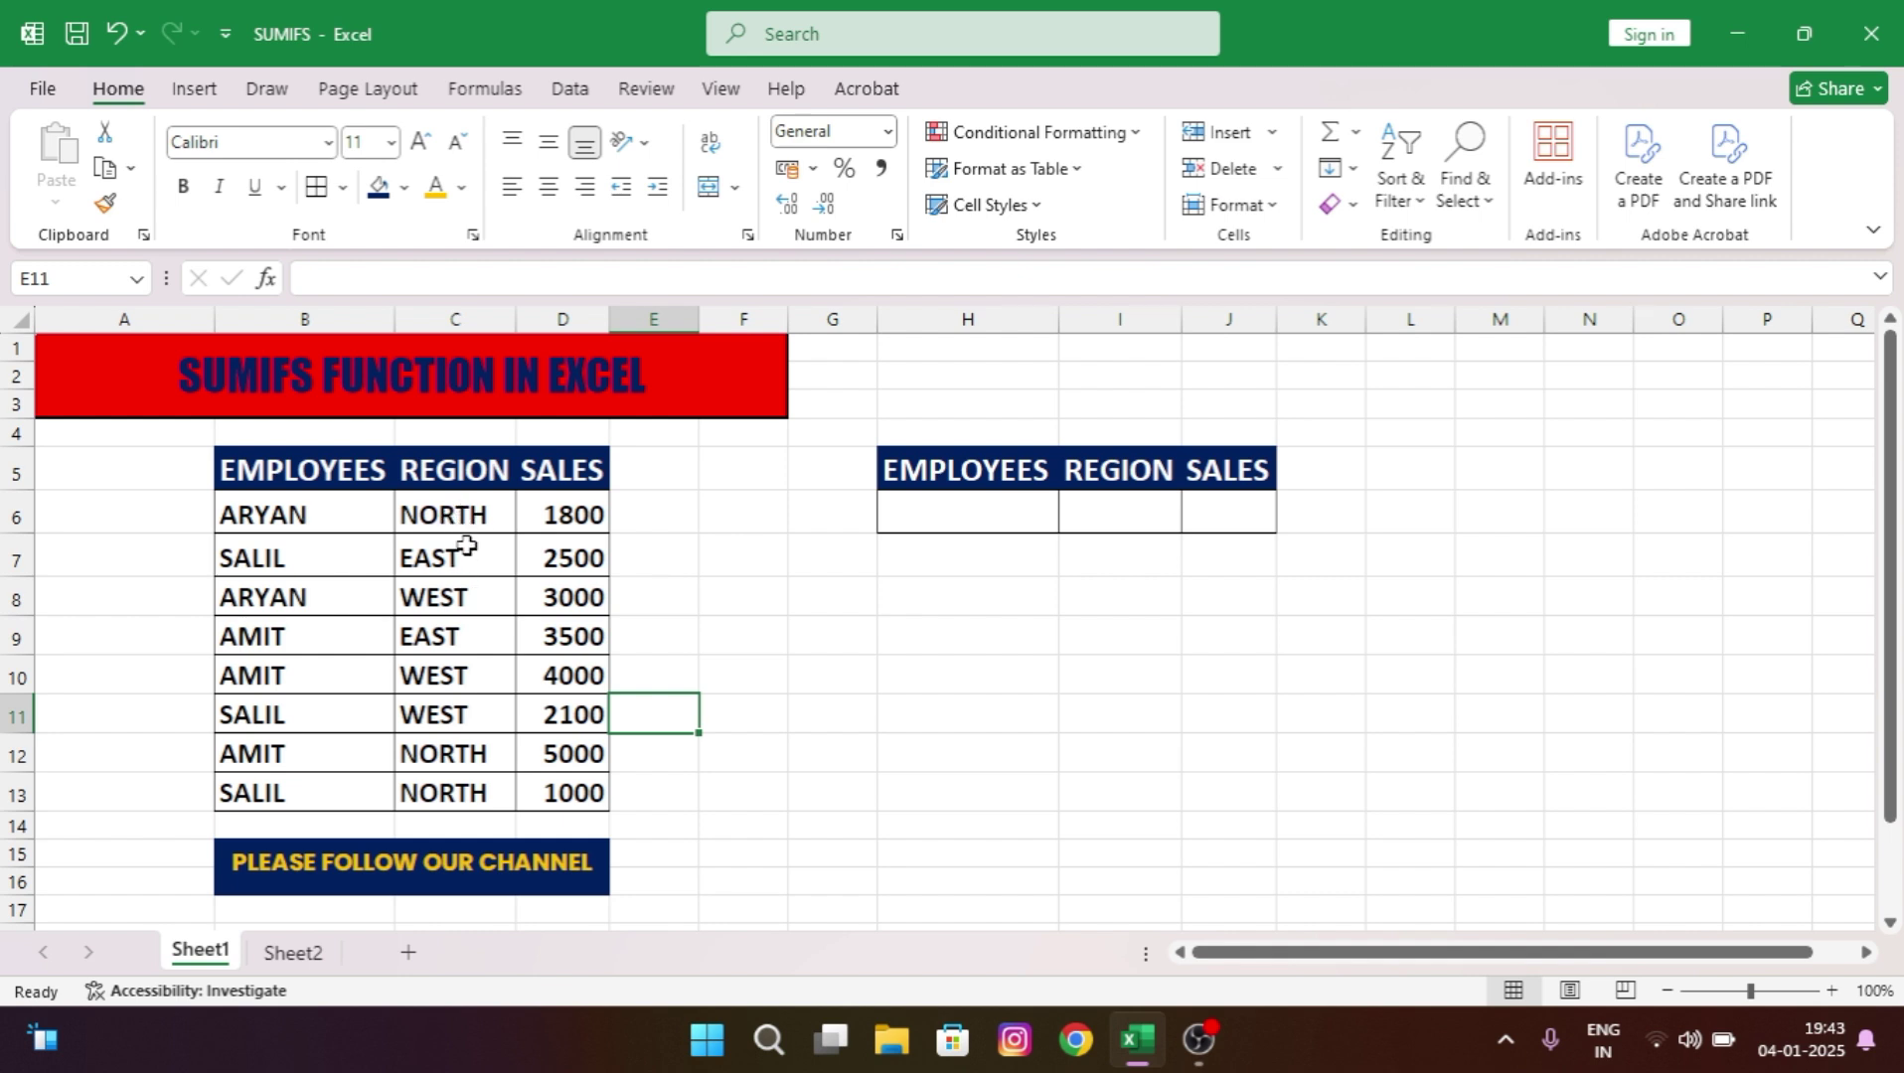
{"action": "left_click", "coordinate": [455, 594]}
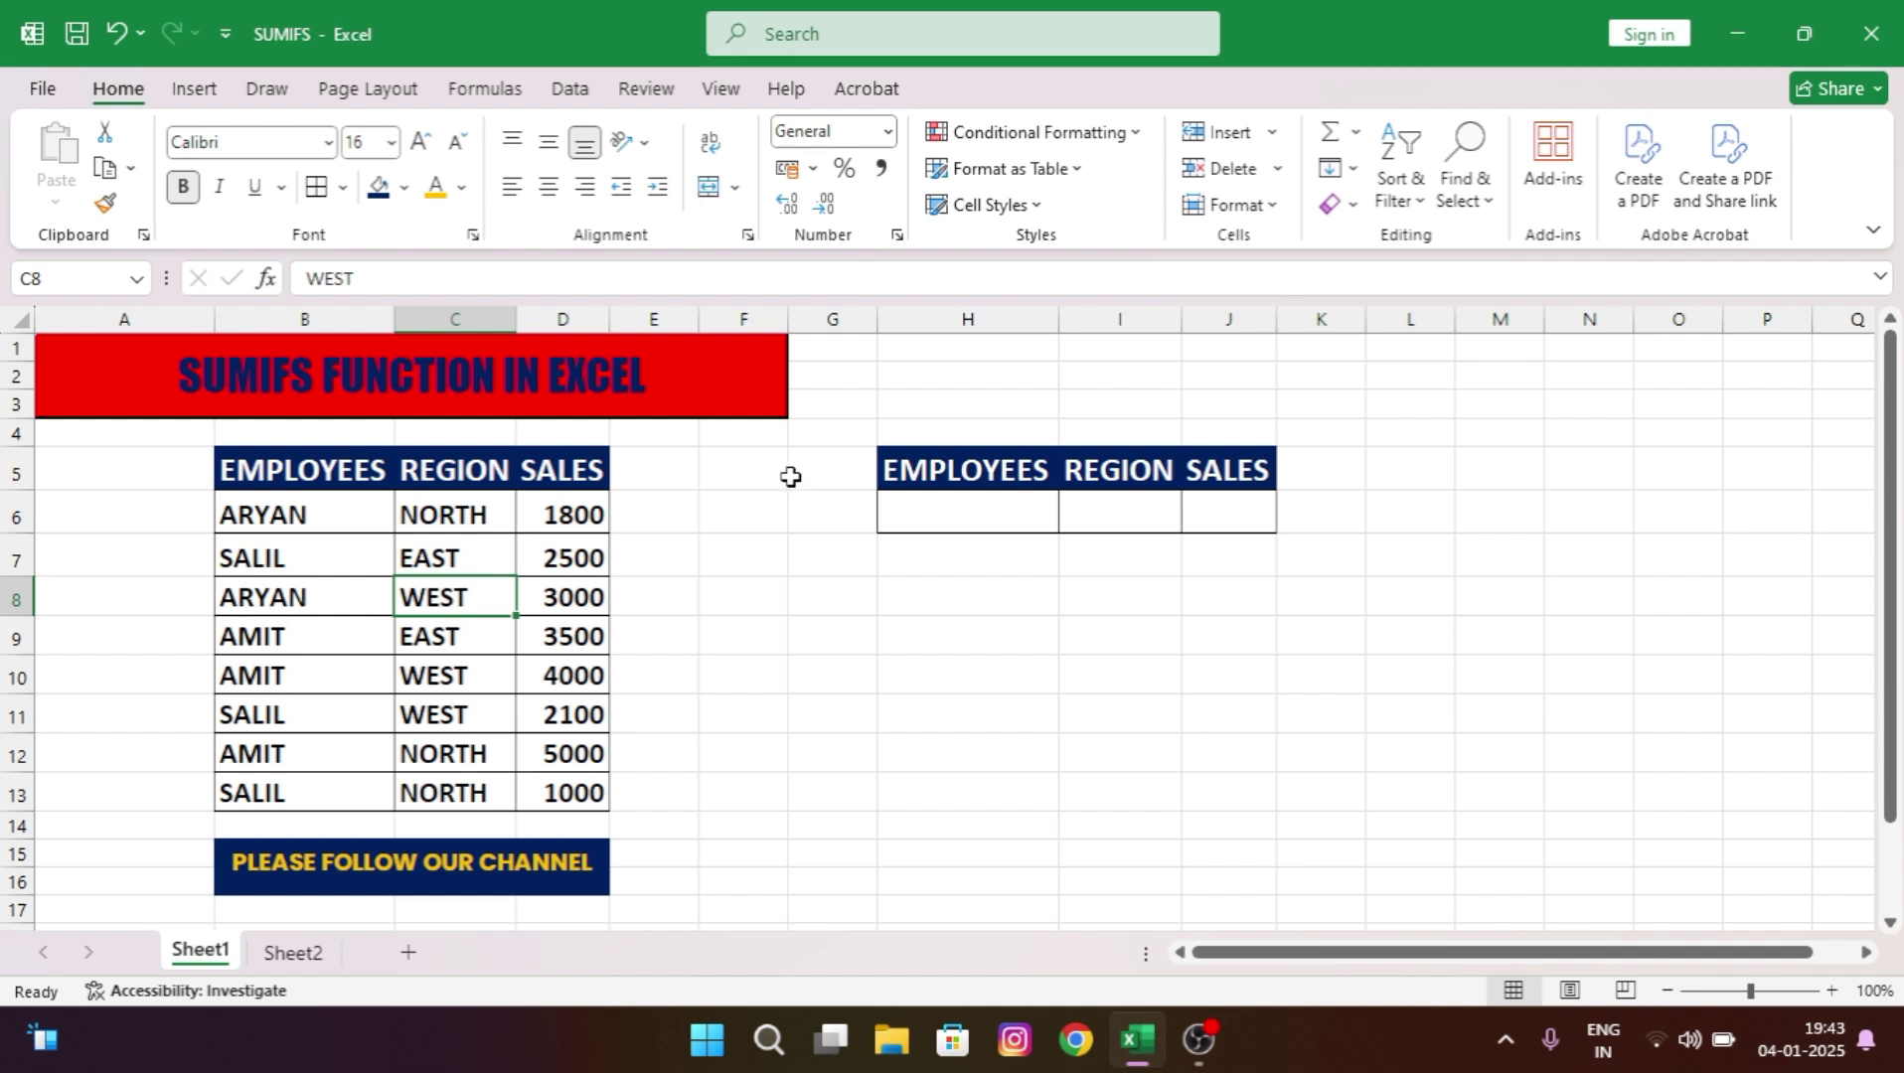
Enter the formula =SUMIF(C6:C13,I6,D6:D13) in J6 to total sales by region.
{"action": "left_click", "coordinate": [1247, 523]}
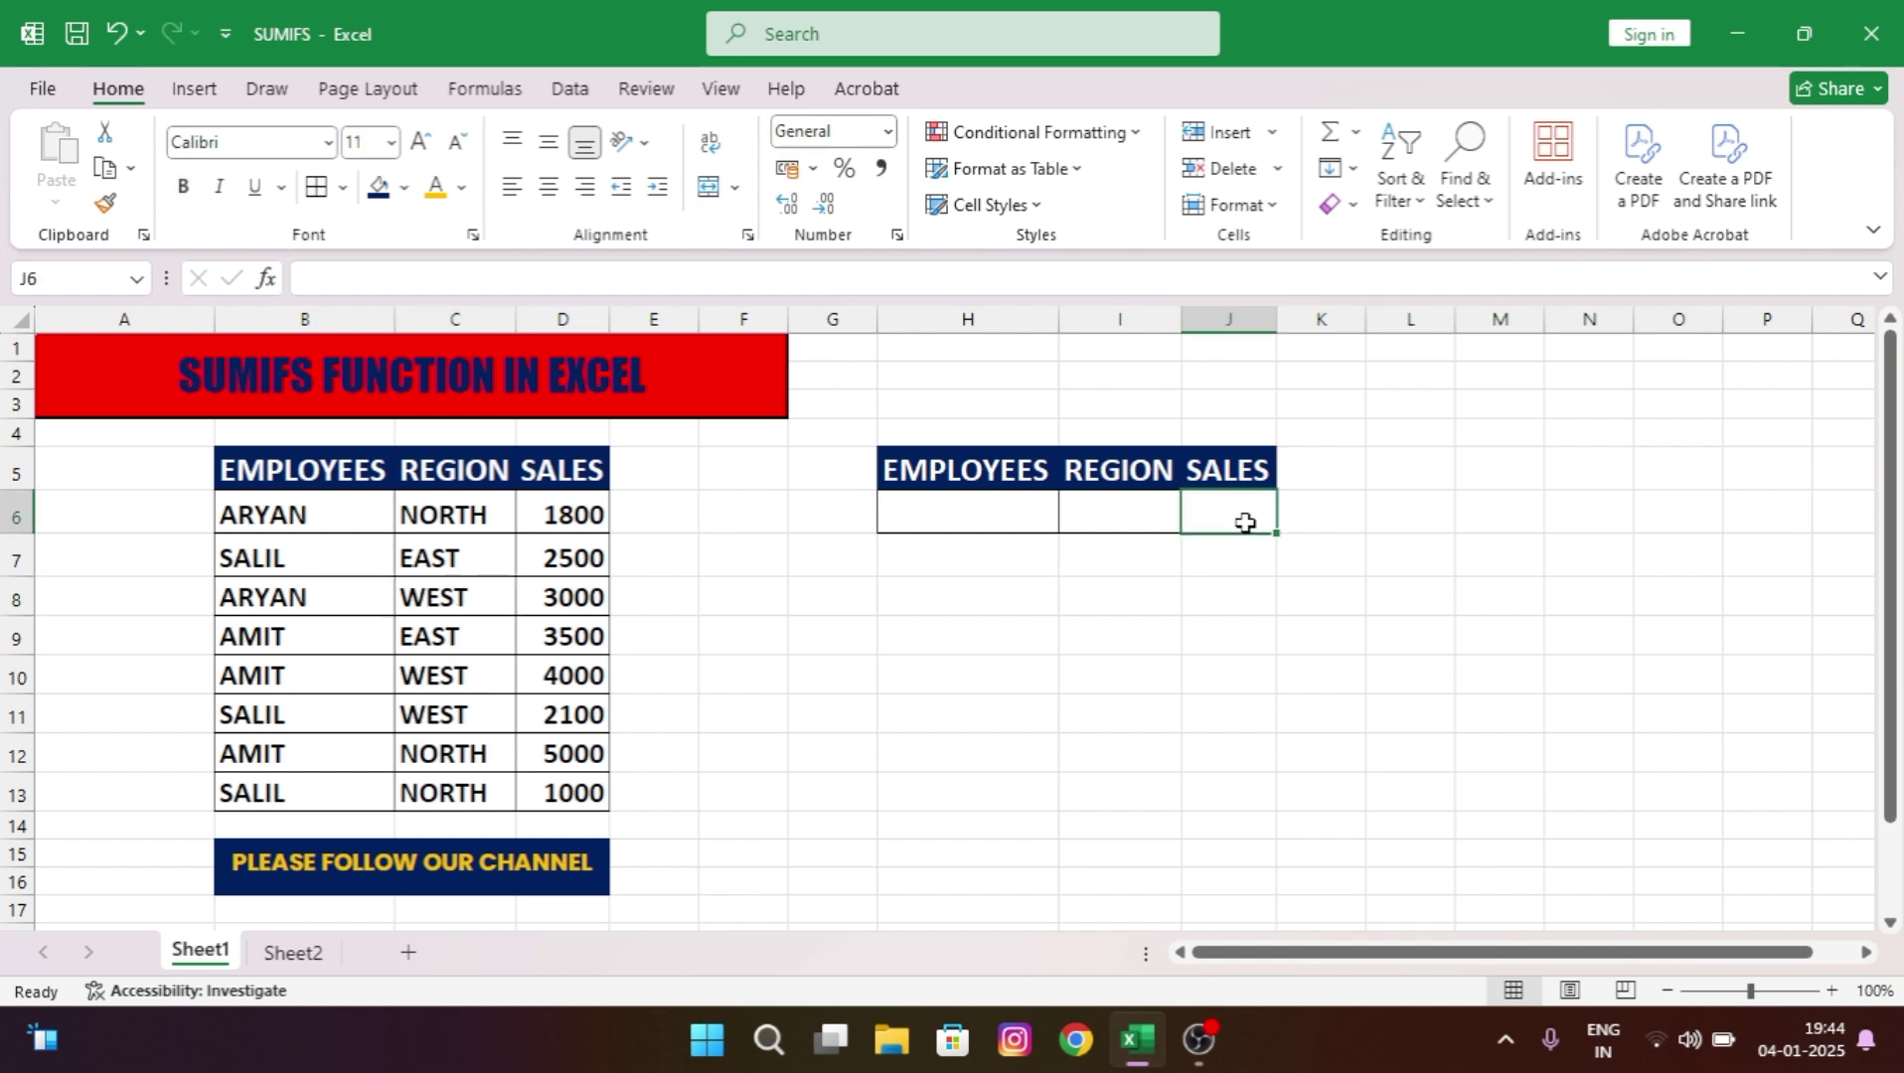
{"action": "type", "text": "="}
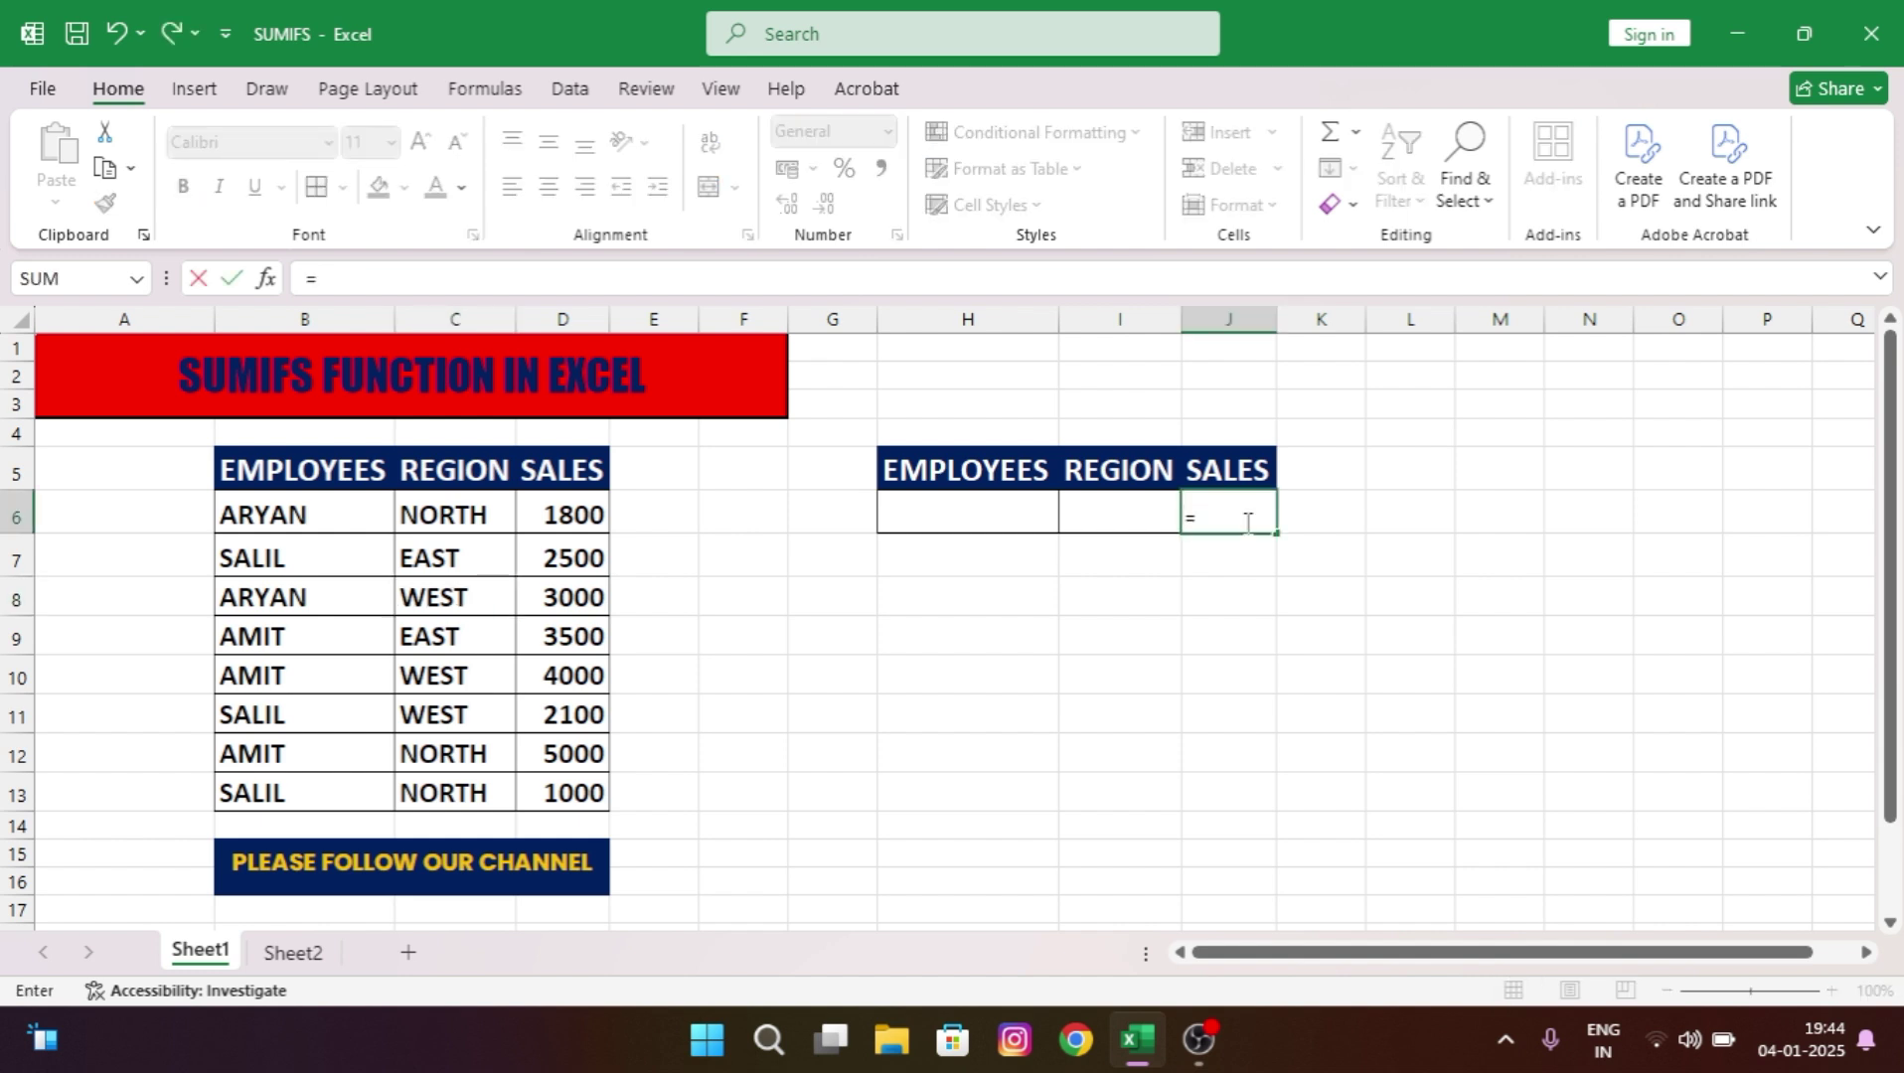
{"action": "type", "text": "S"}
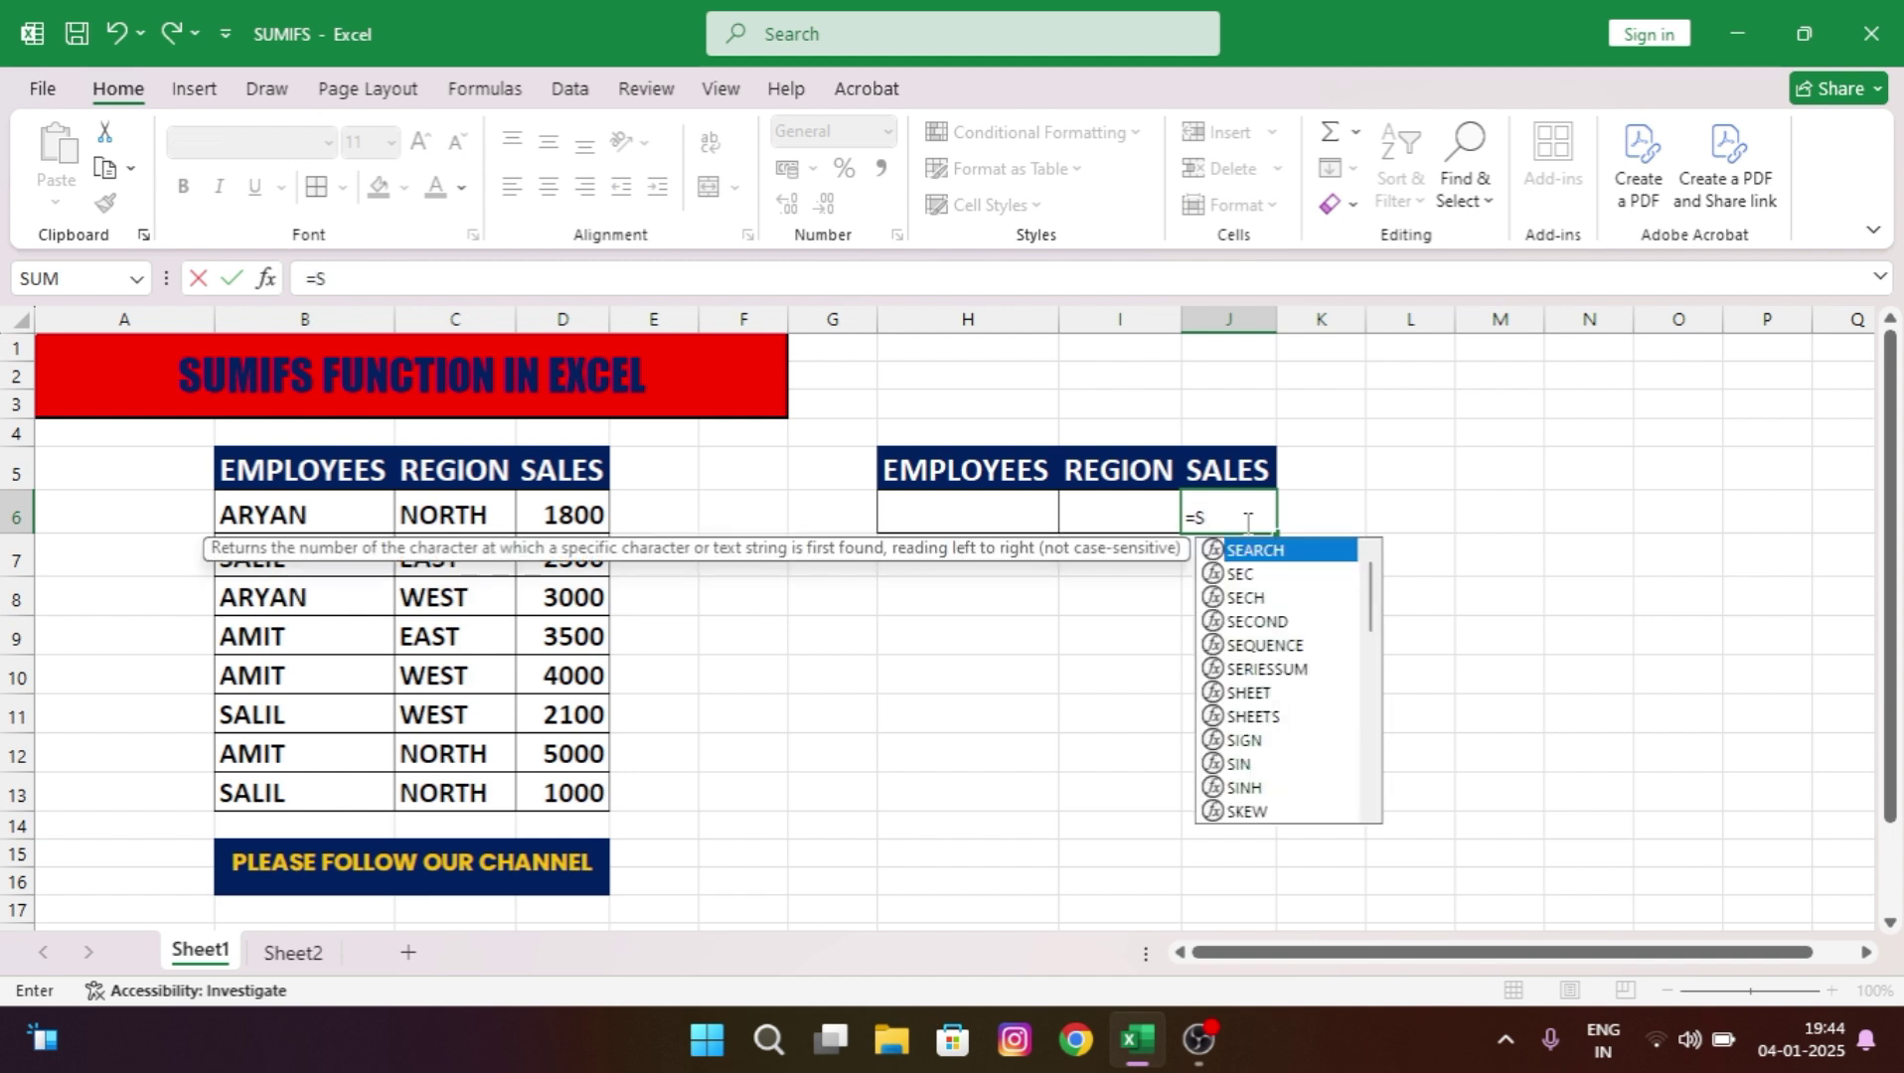
{"action": "type", "text": "UMIF"}
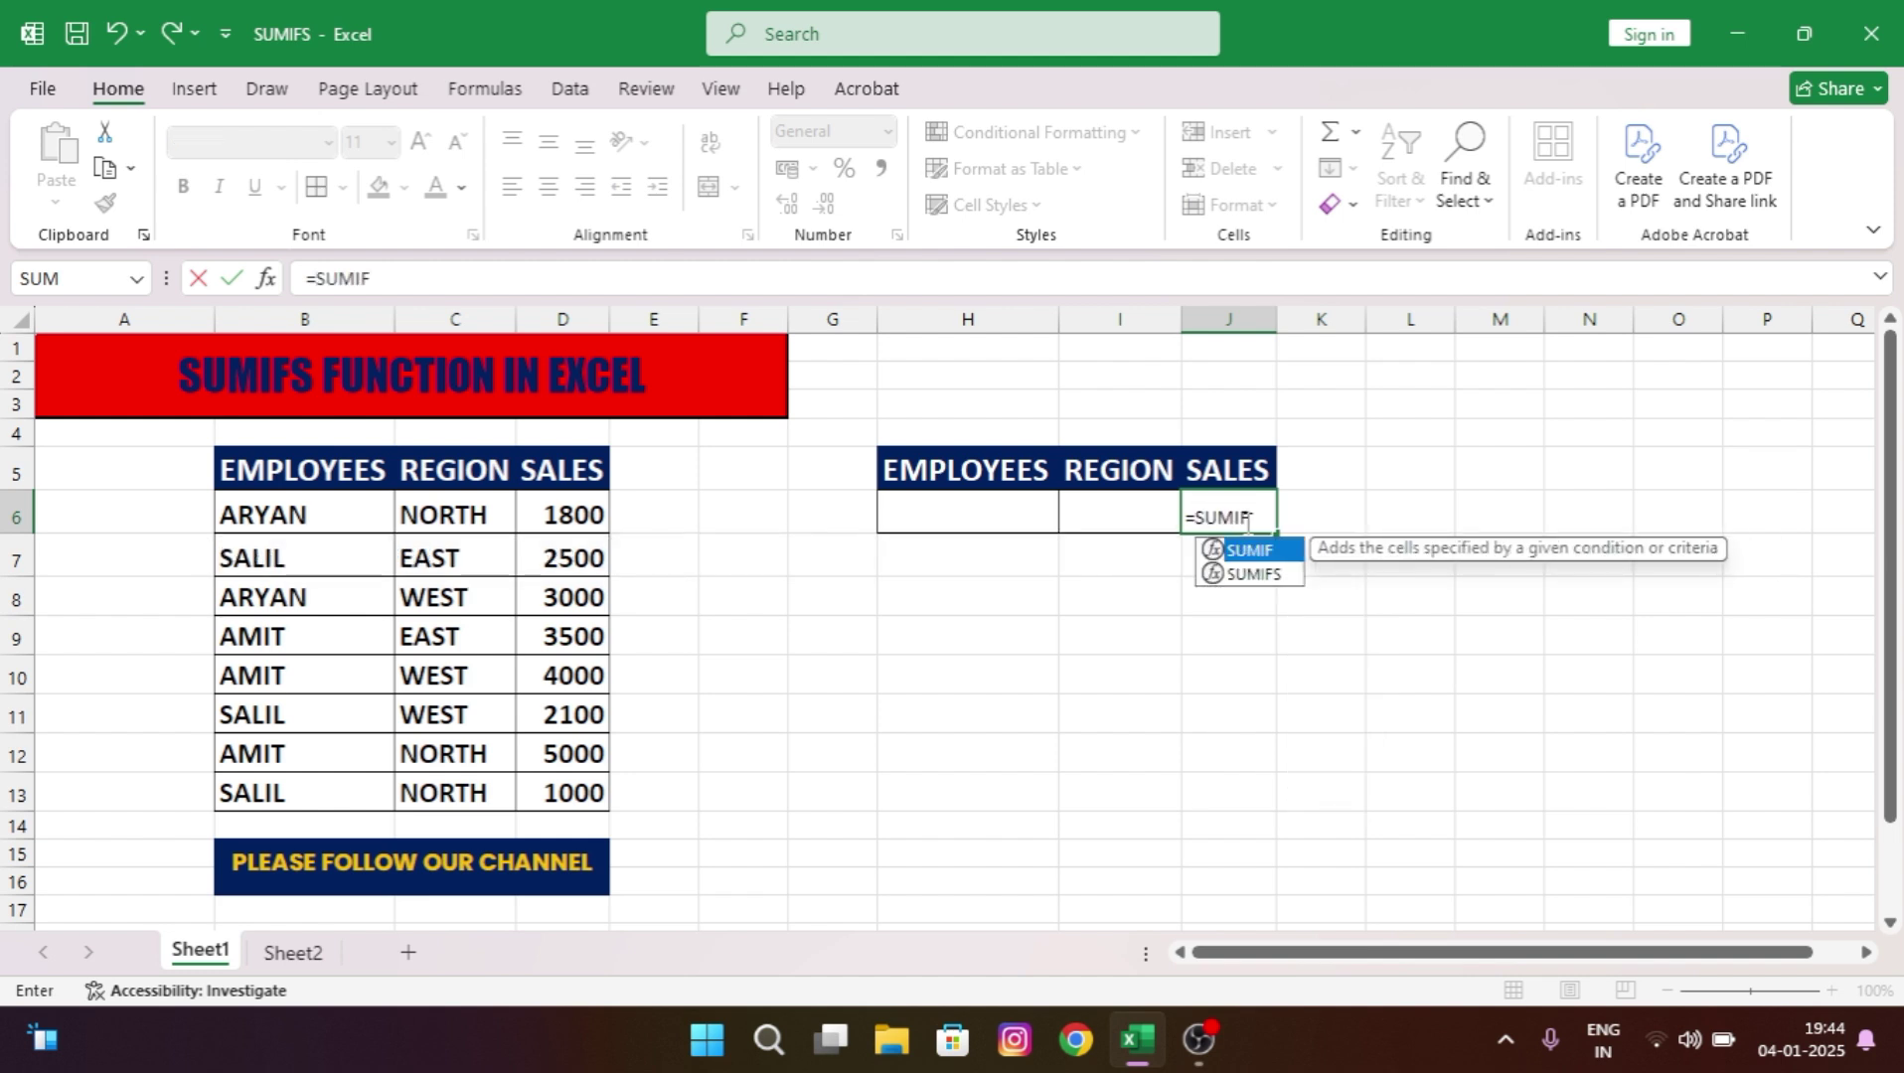
{"action": "type", "text": "("}
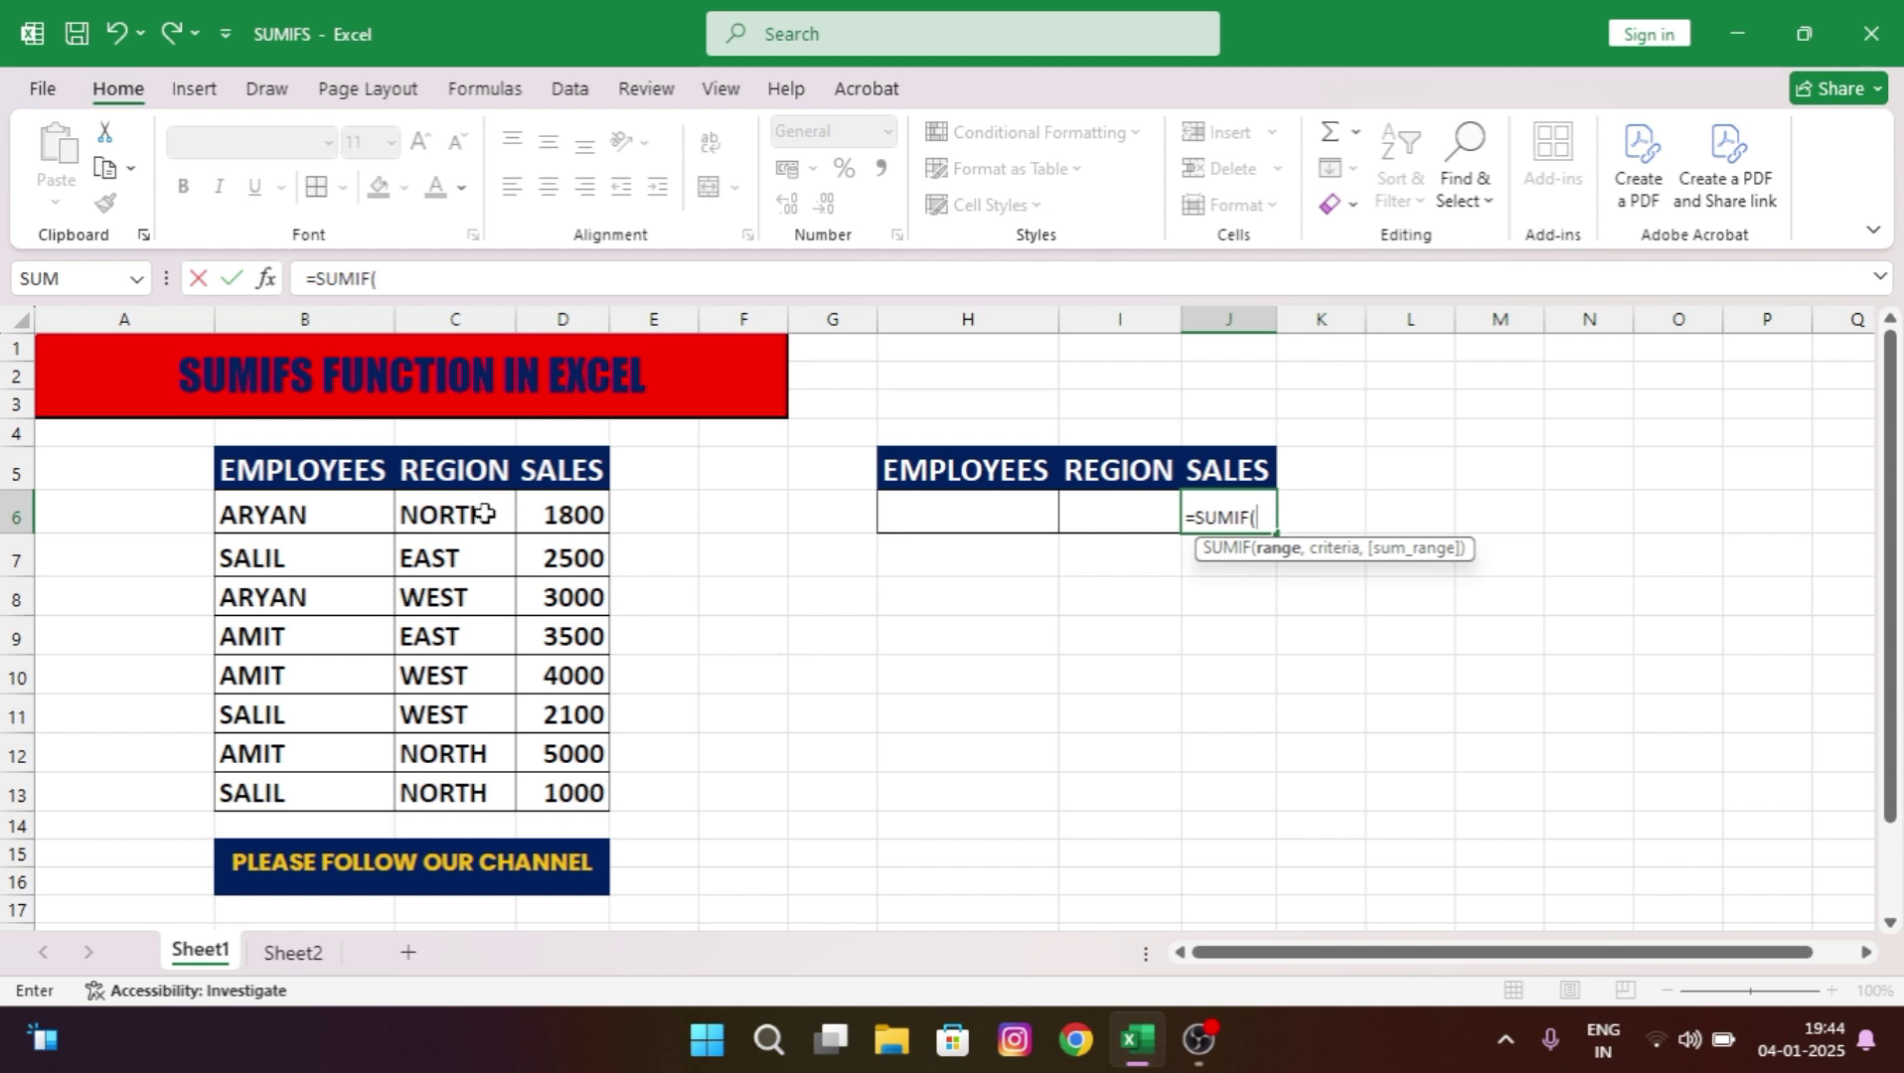
{"action": "left_click_drag", "start_coordinate": [485, 514], "coordinate": [484, 781]}
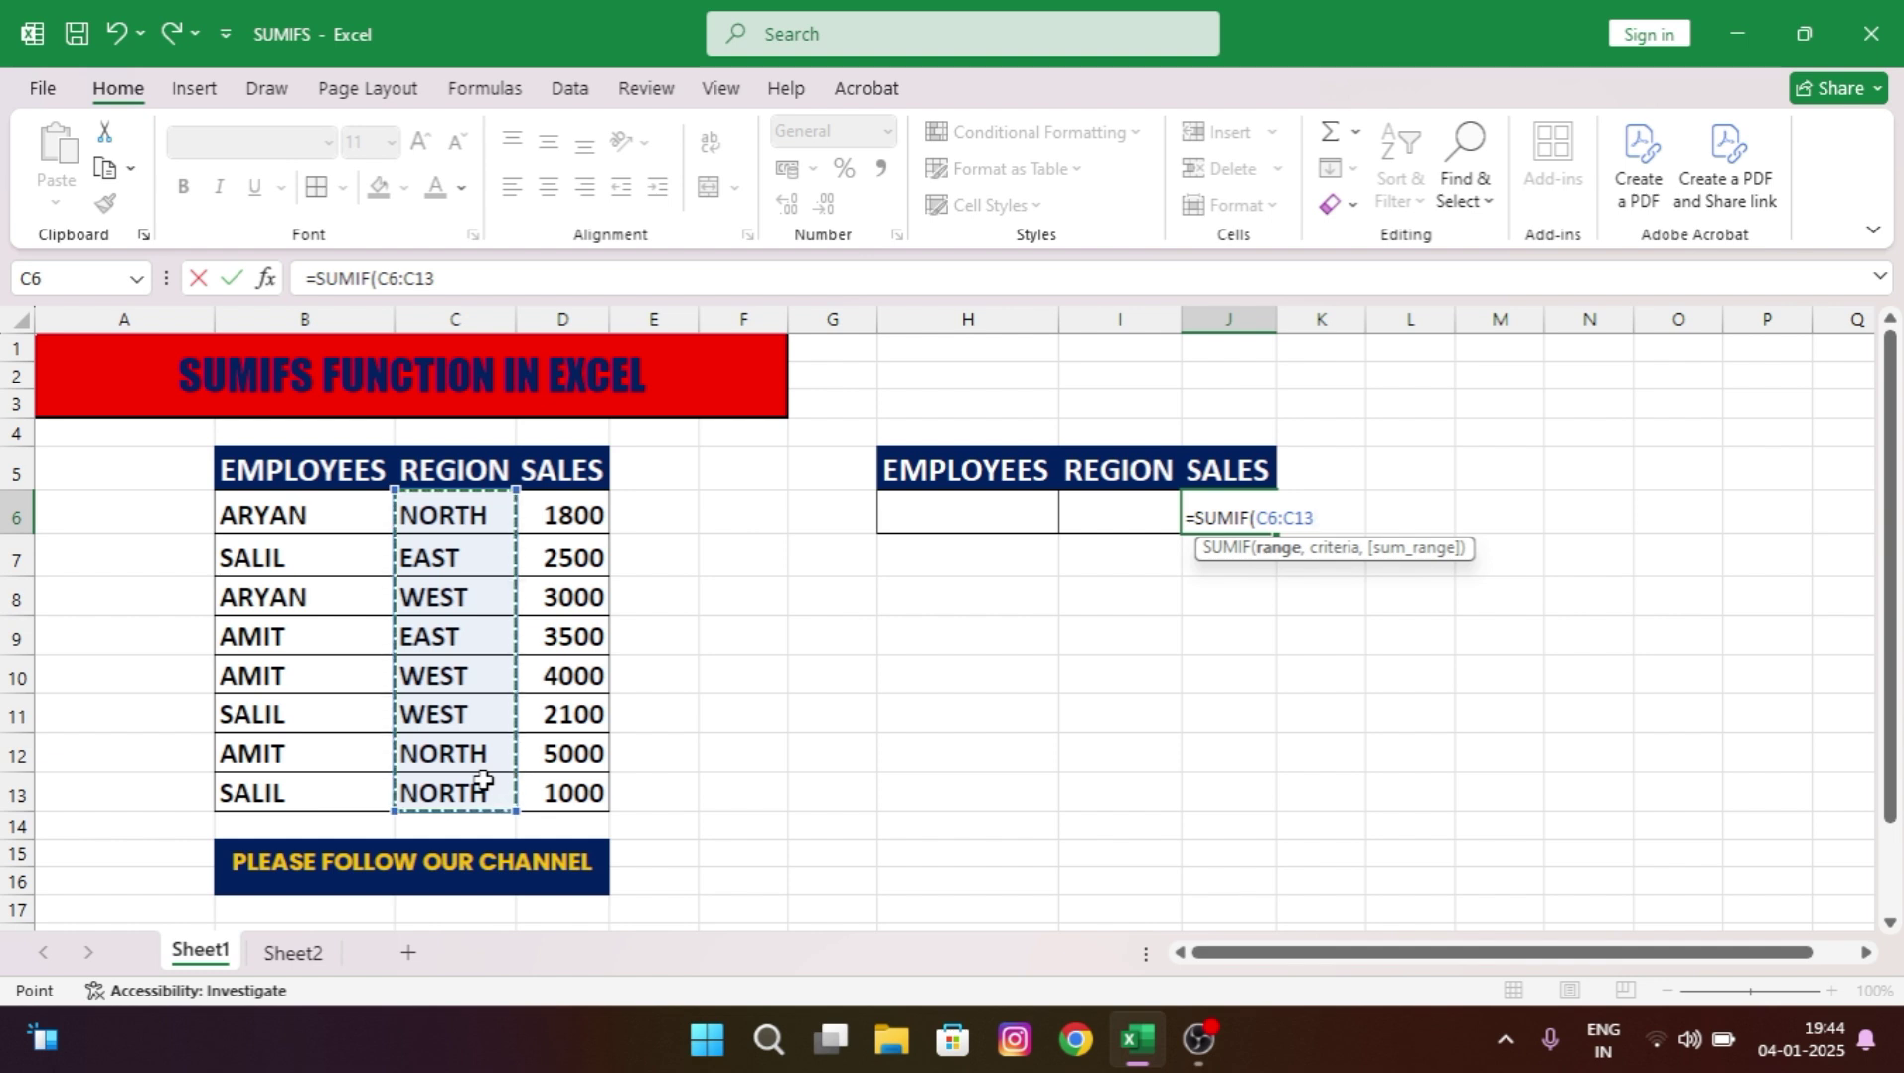
{"action": "type", "text": ","}
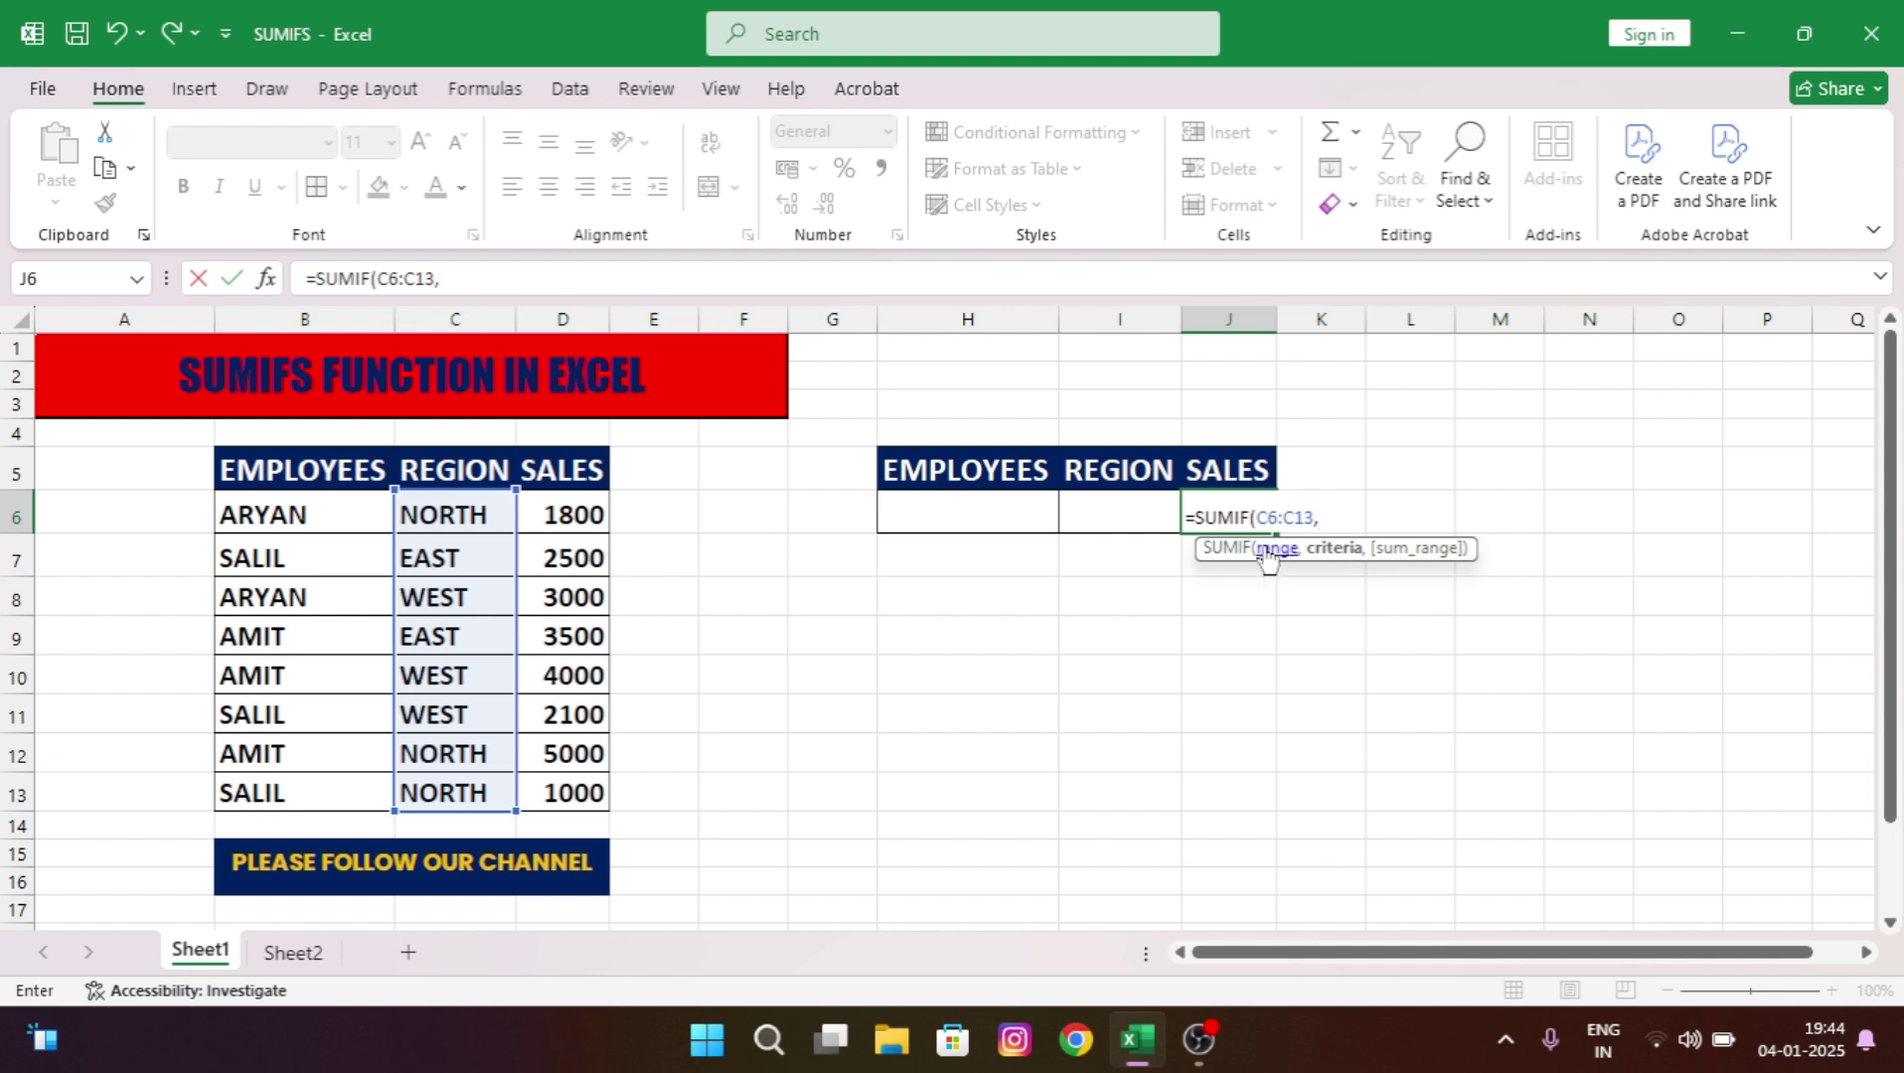
{"action": "left_click", "coordinate": [1134, 512]}
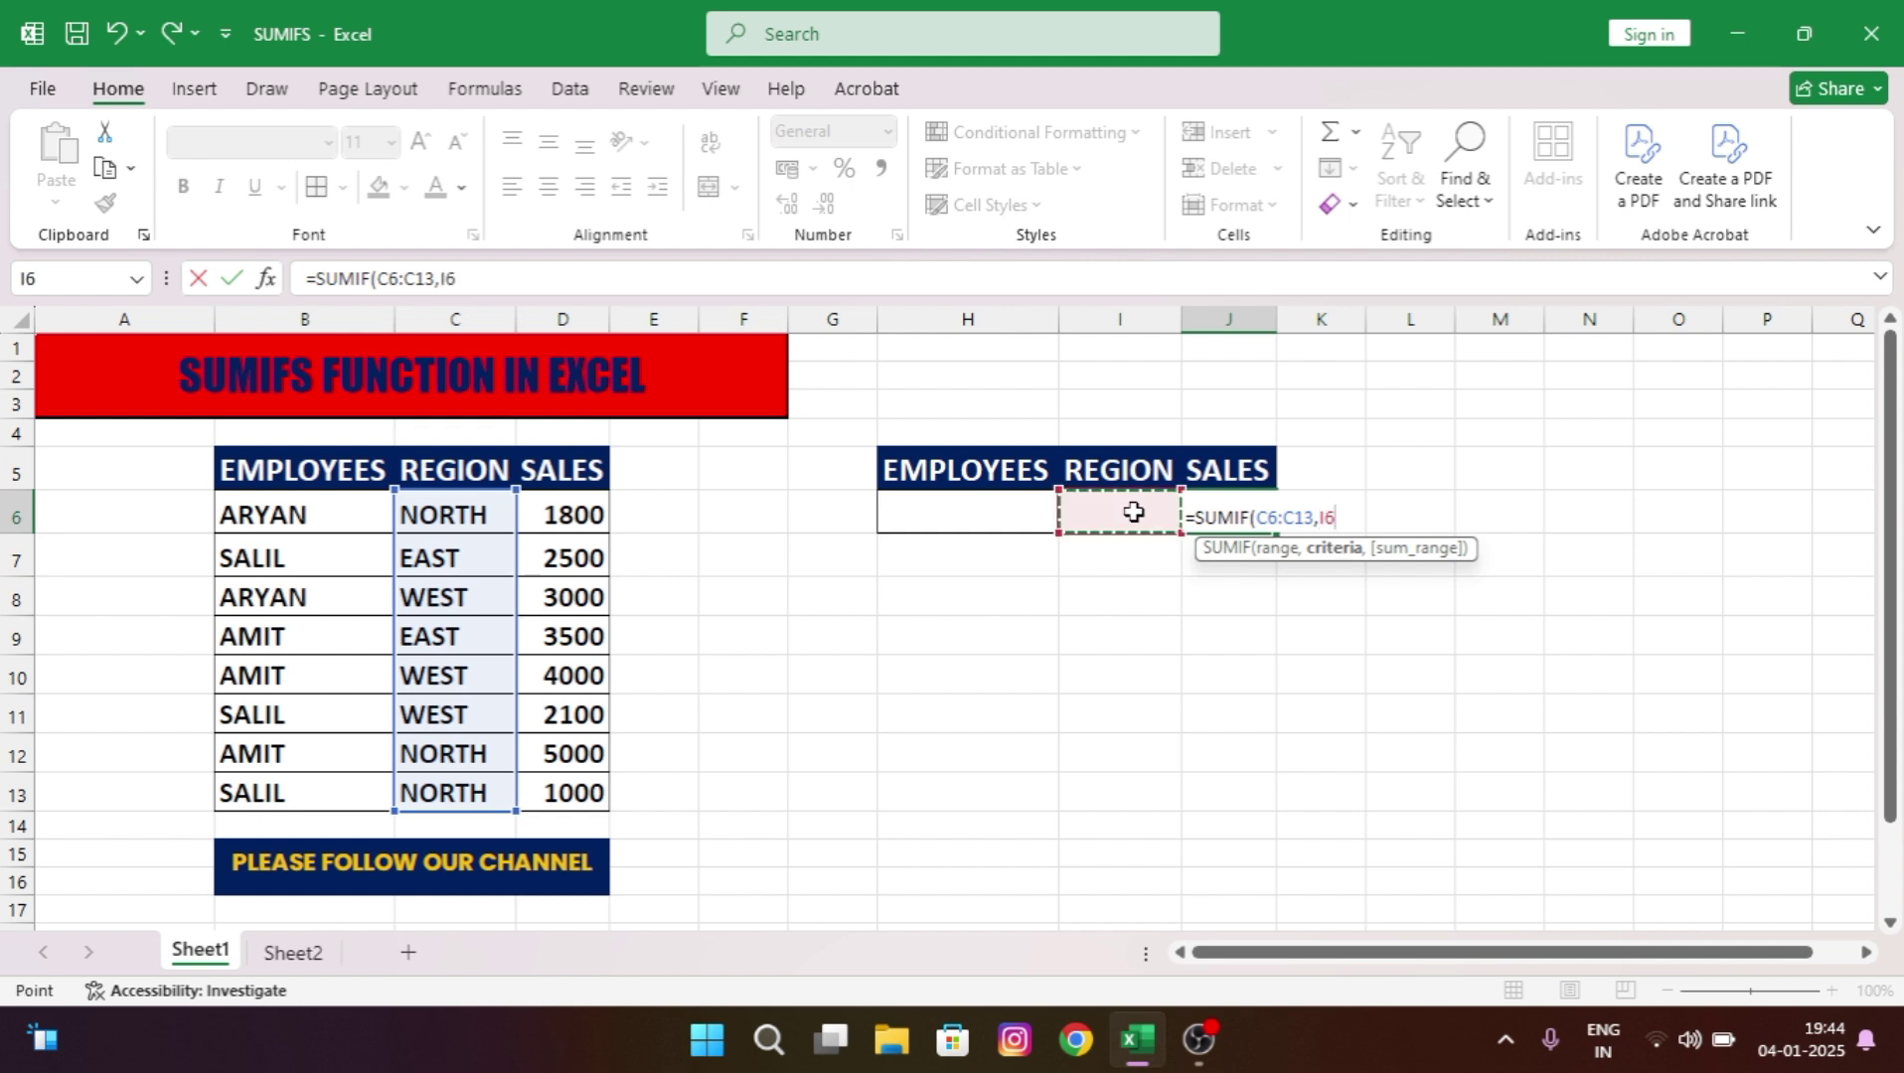
{"action": "type", "text": ","}
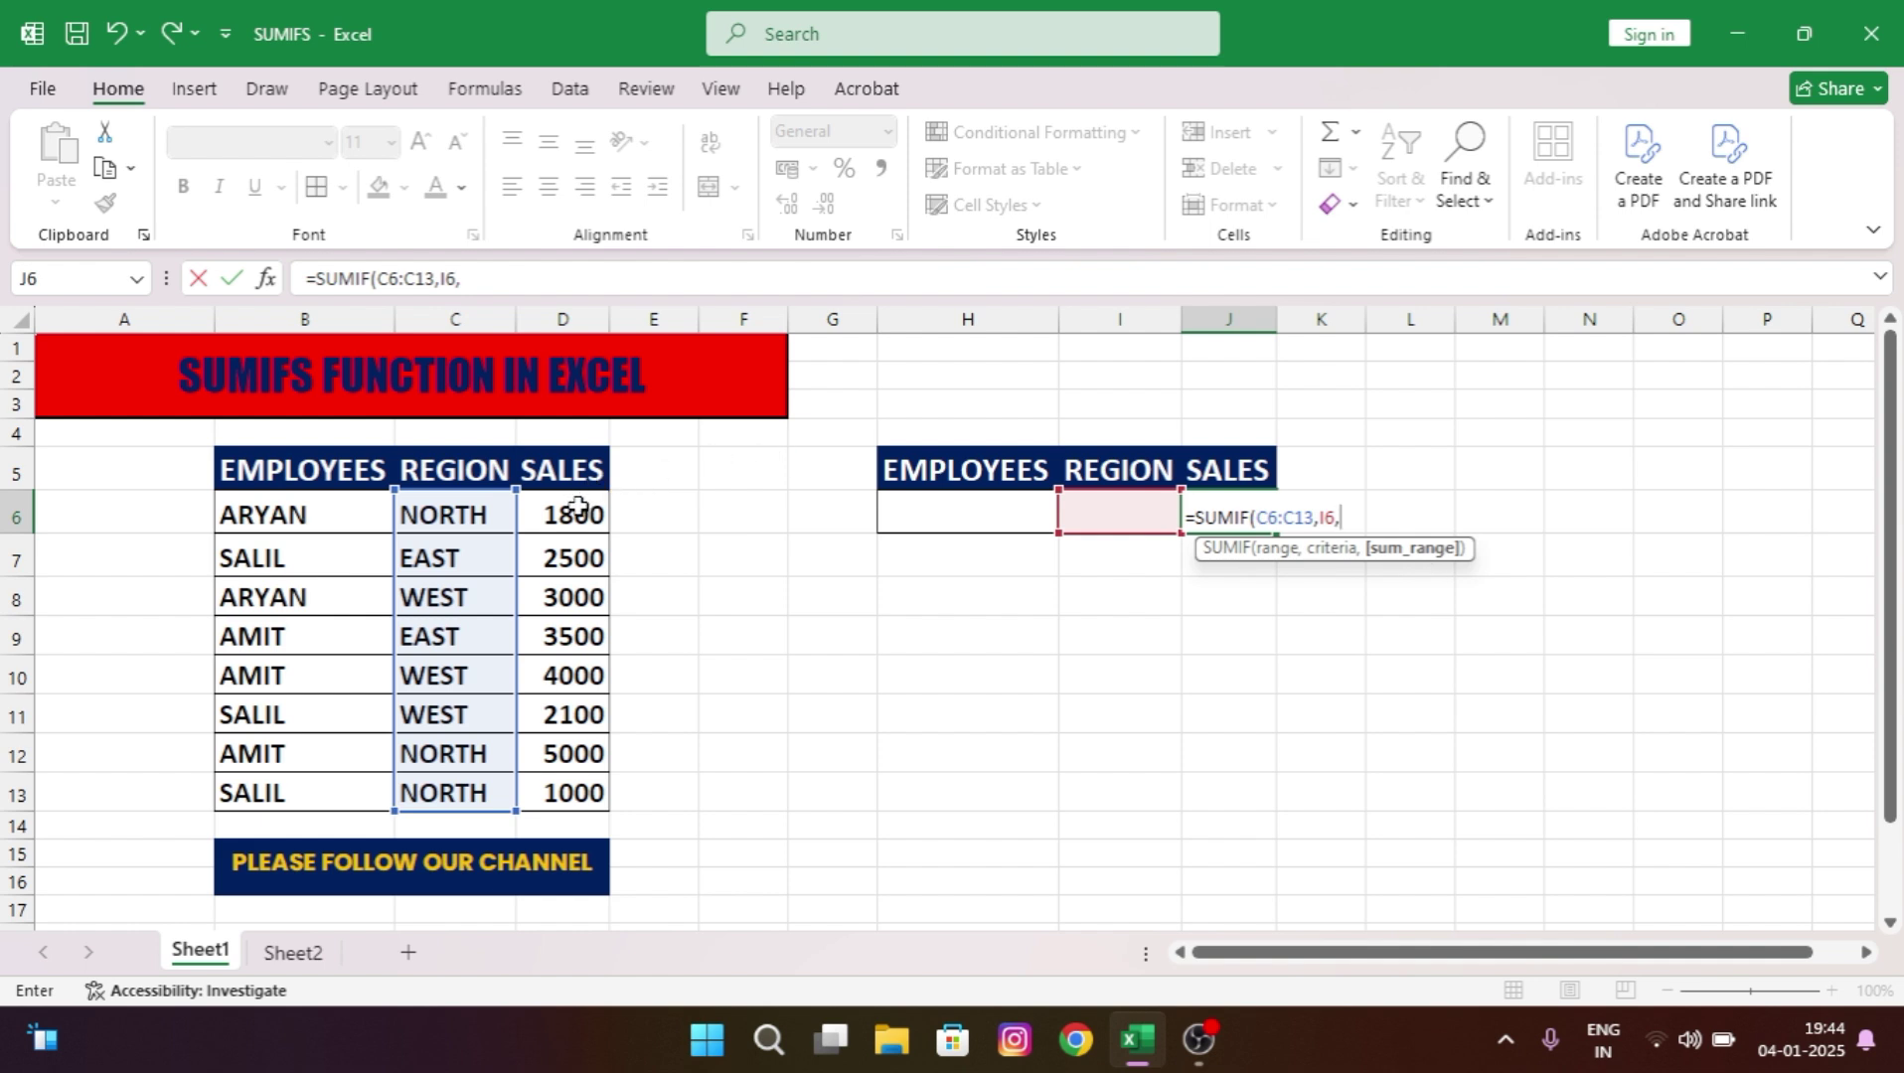
{"action": "left_click_drag", "start_coordinate": [579, 507], "coordinate": [568, 776]}
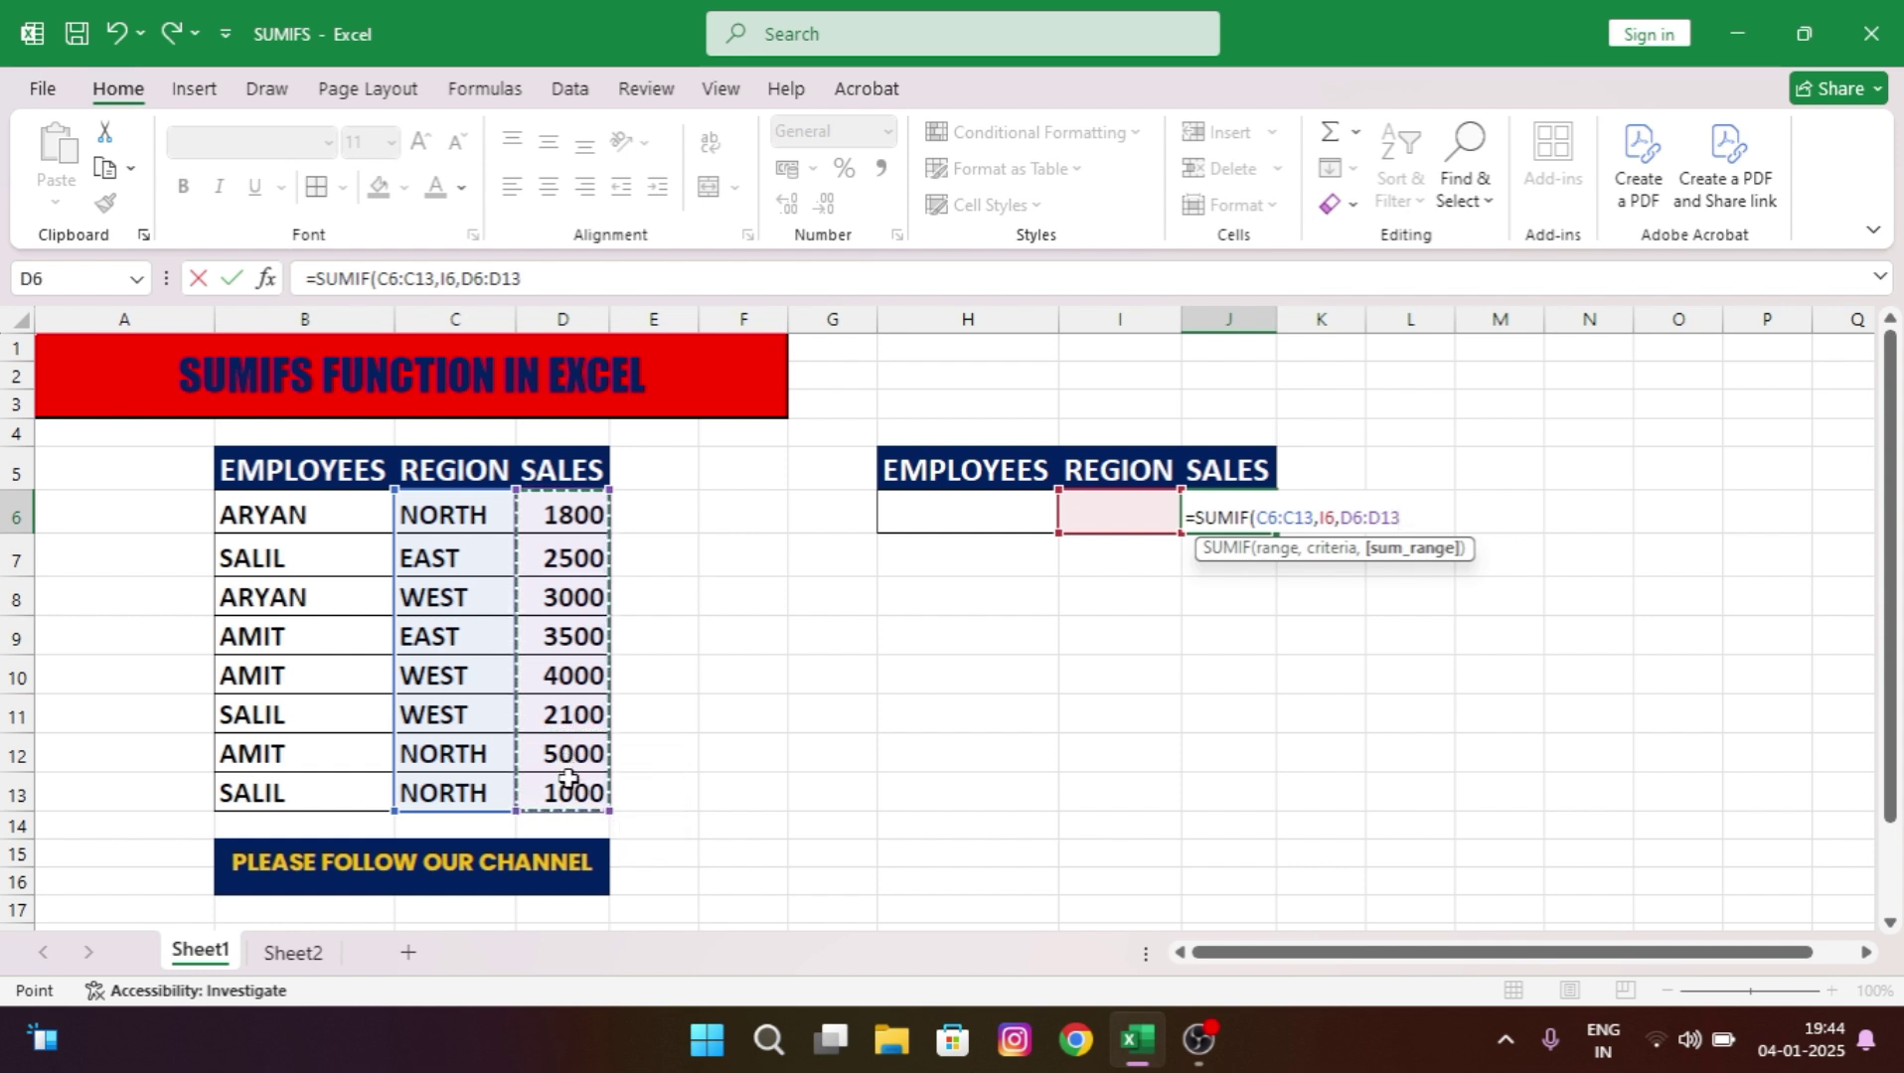
{"action": "type", "text": ")"}
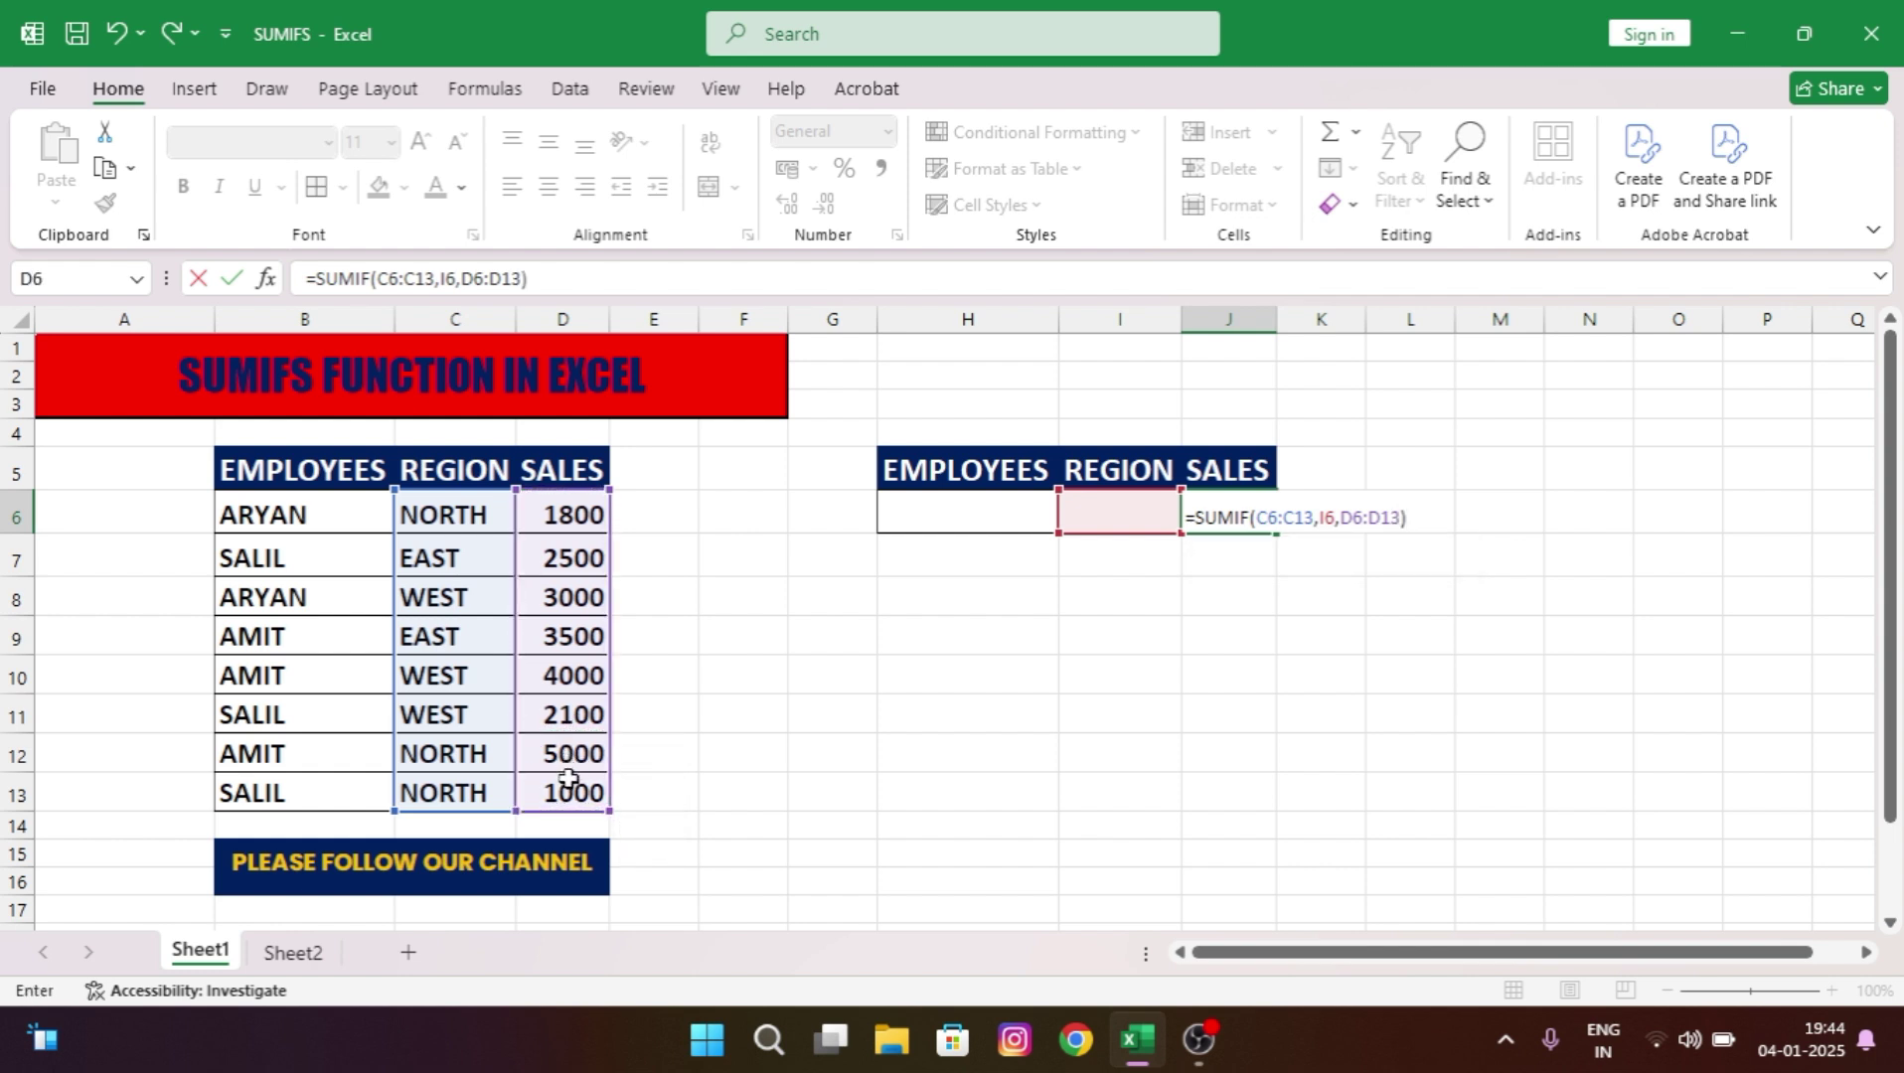
{"action": "key", "text": "Return"}
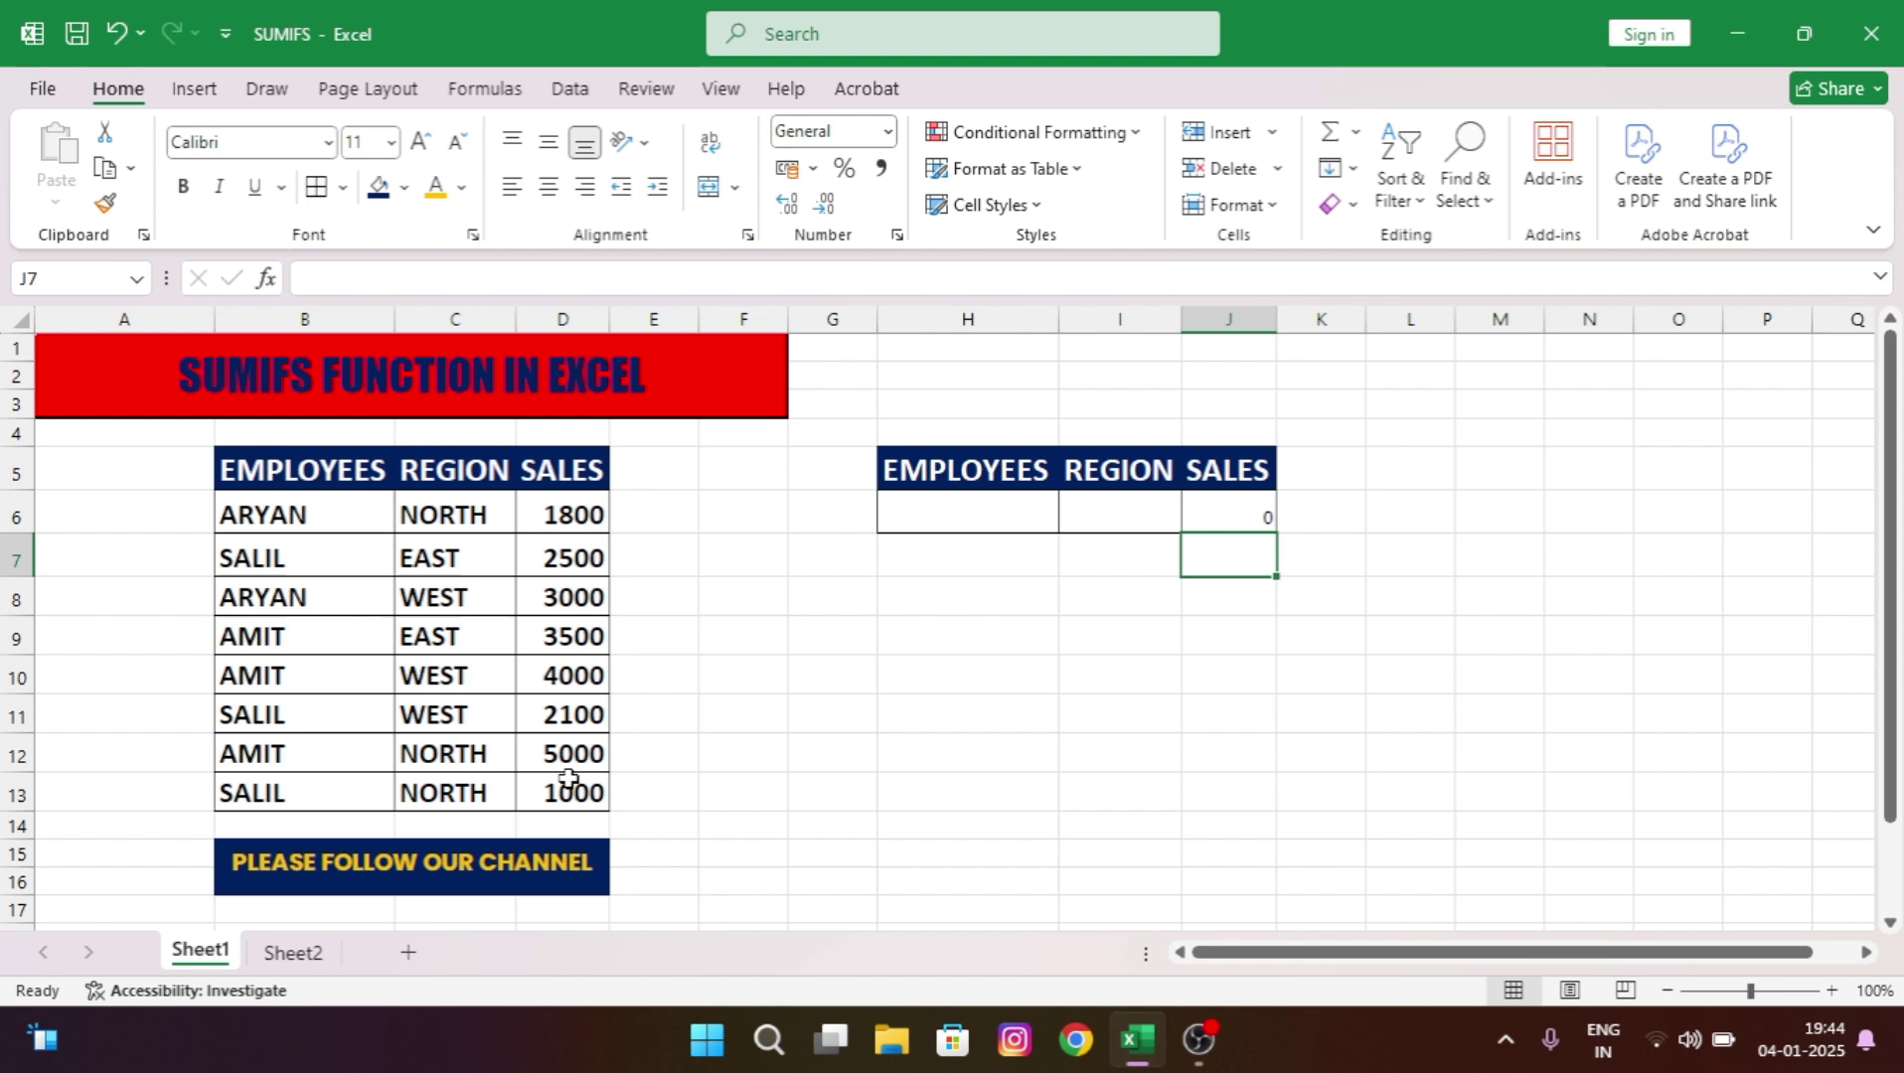
{"action": "left_click", "coordinate": [1253, 503]}
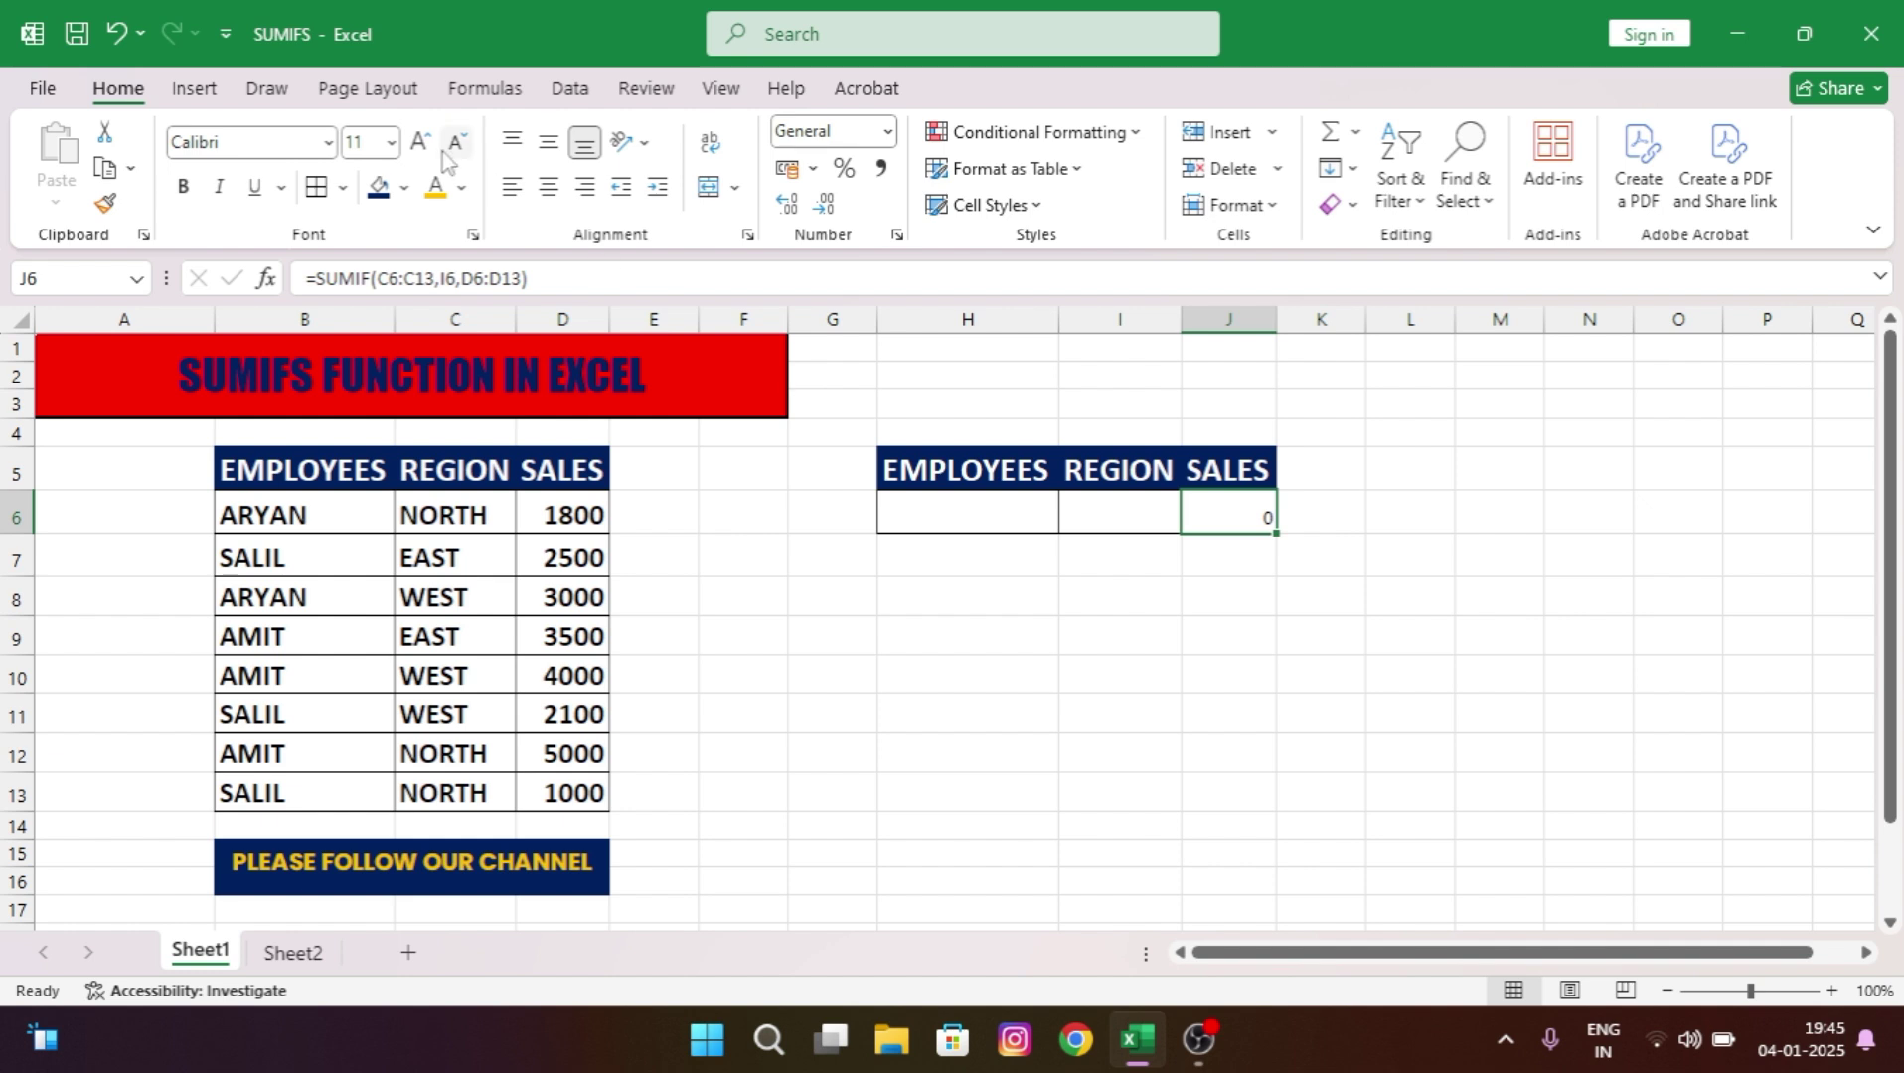
Enter NORTH as the region criterion in I6.
{"action": "left_click", "coordinate": [1099, 498]}
{"action": "type", "text": "N"}
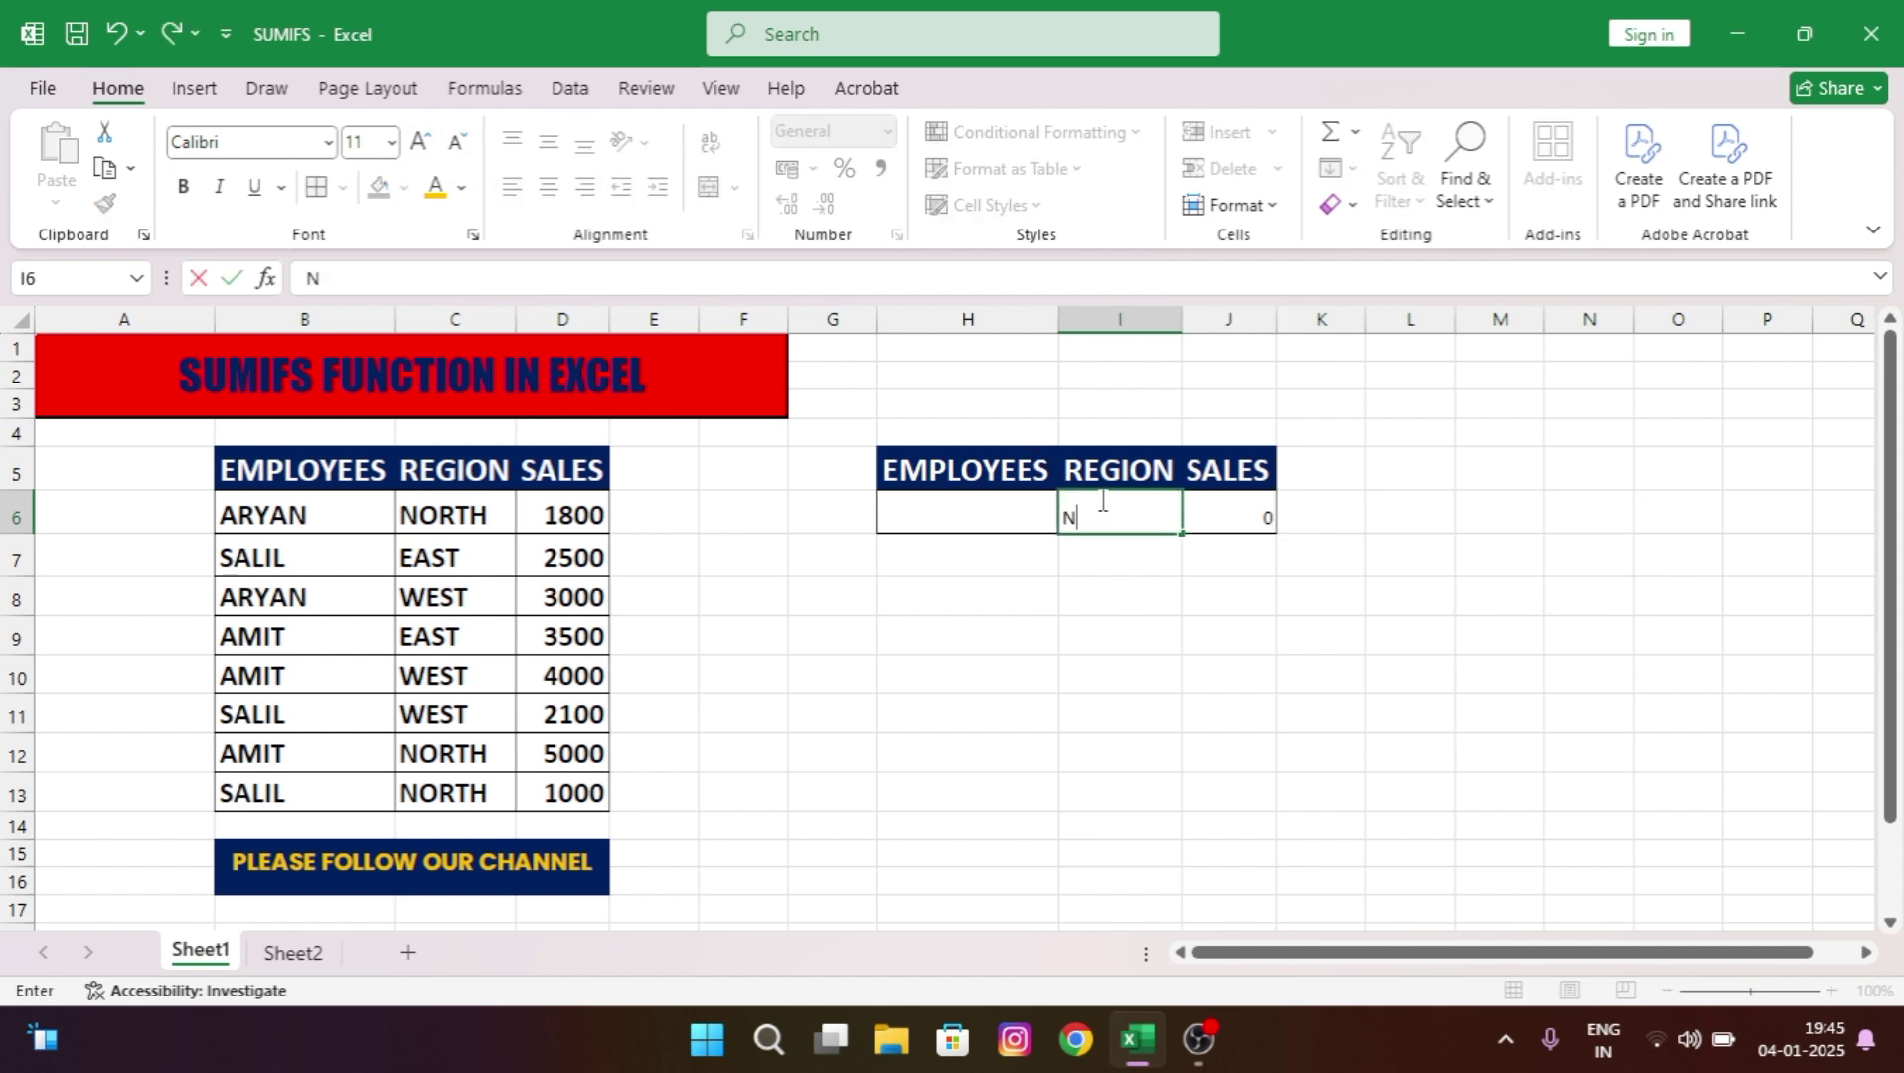
{"action": "type", "text": "ORTH"}
{"action": "key", "text": "Return"}
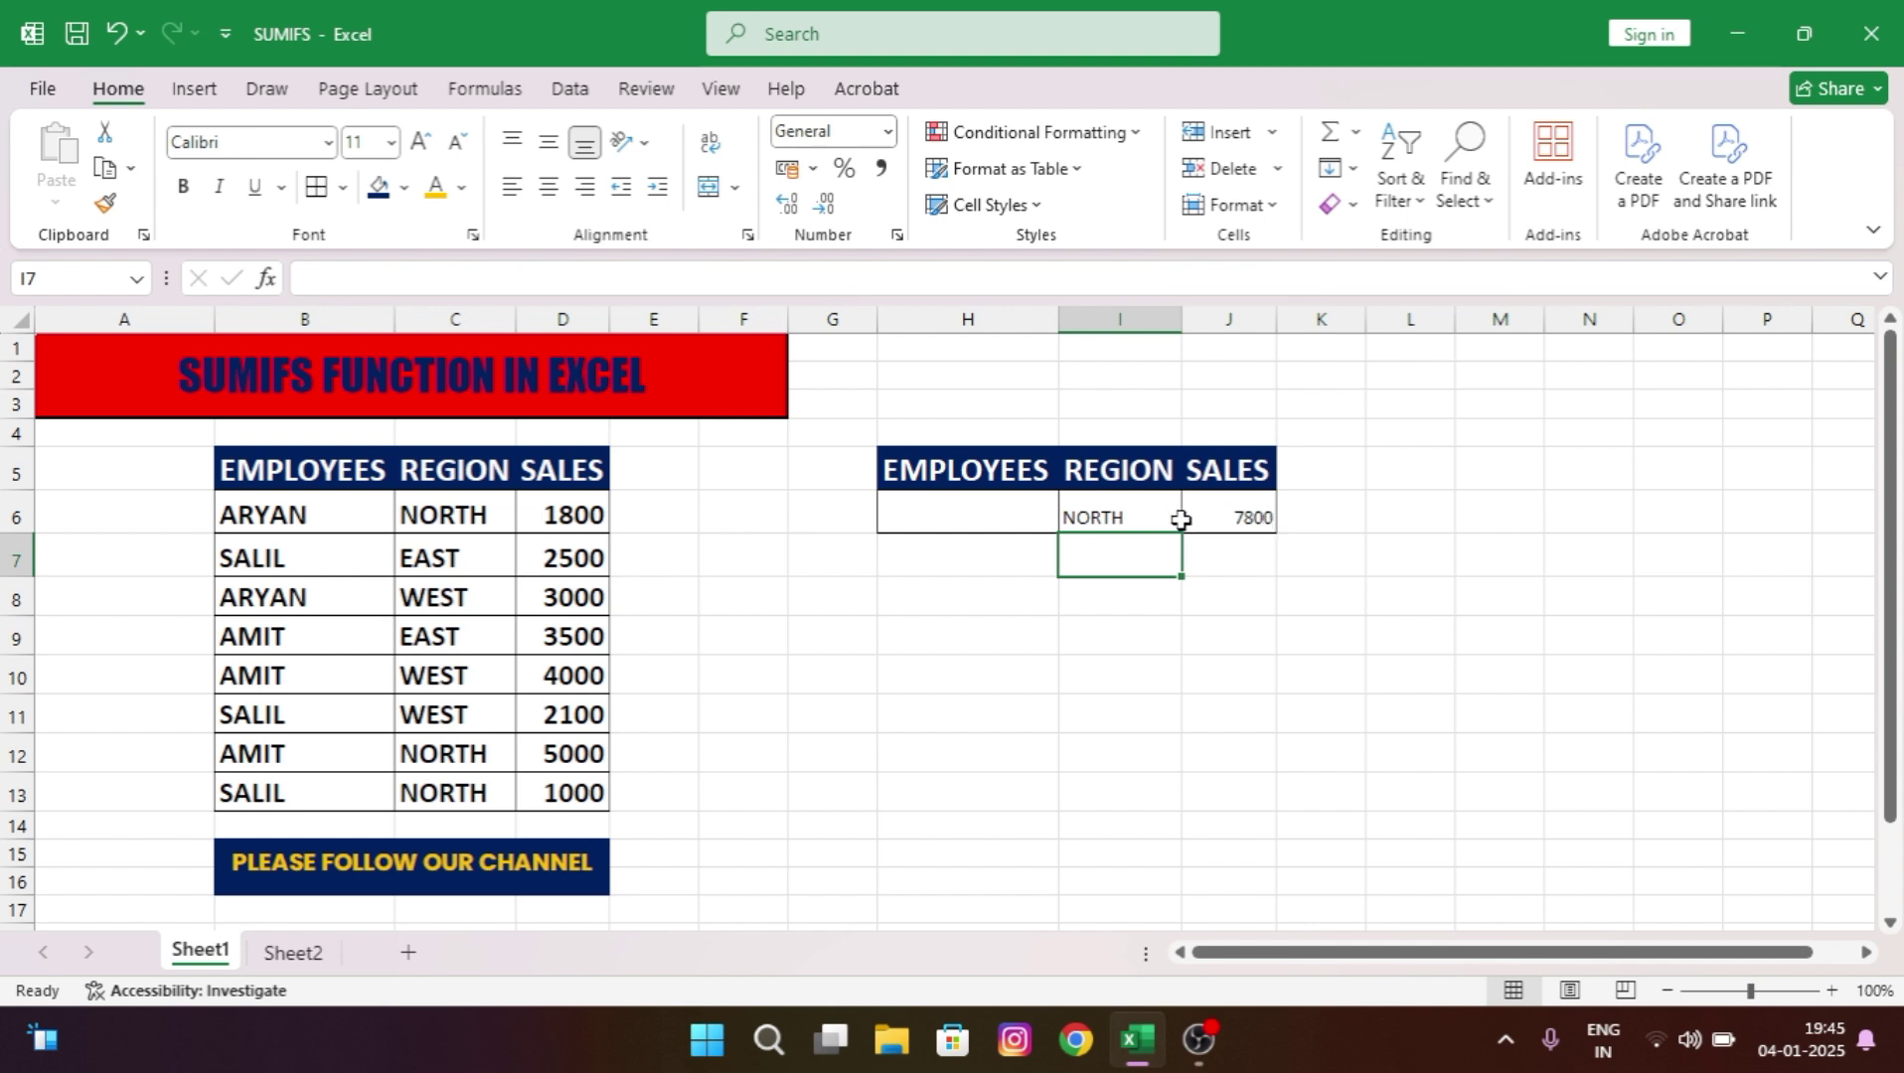
Set the font size of cells I6:J6 to 18.
{"action": "left_click_drag", "start_coordinate": [1168, 518], "coordinate": [1215, 515]}
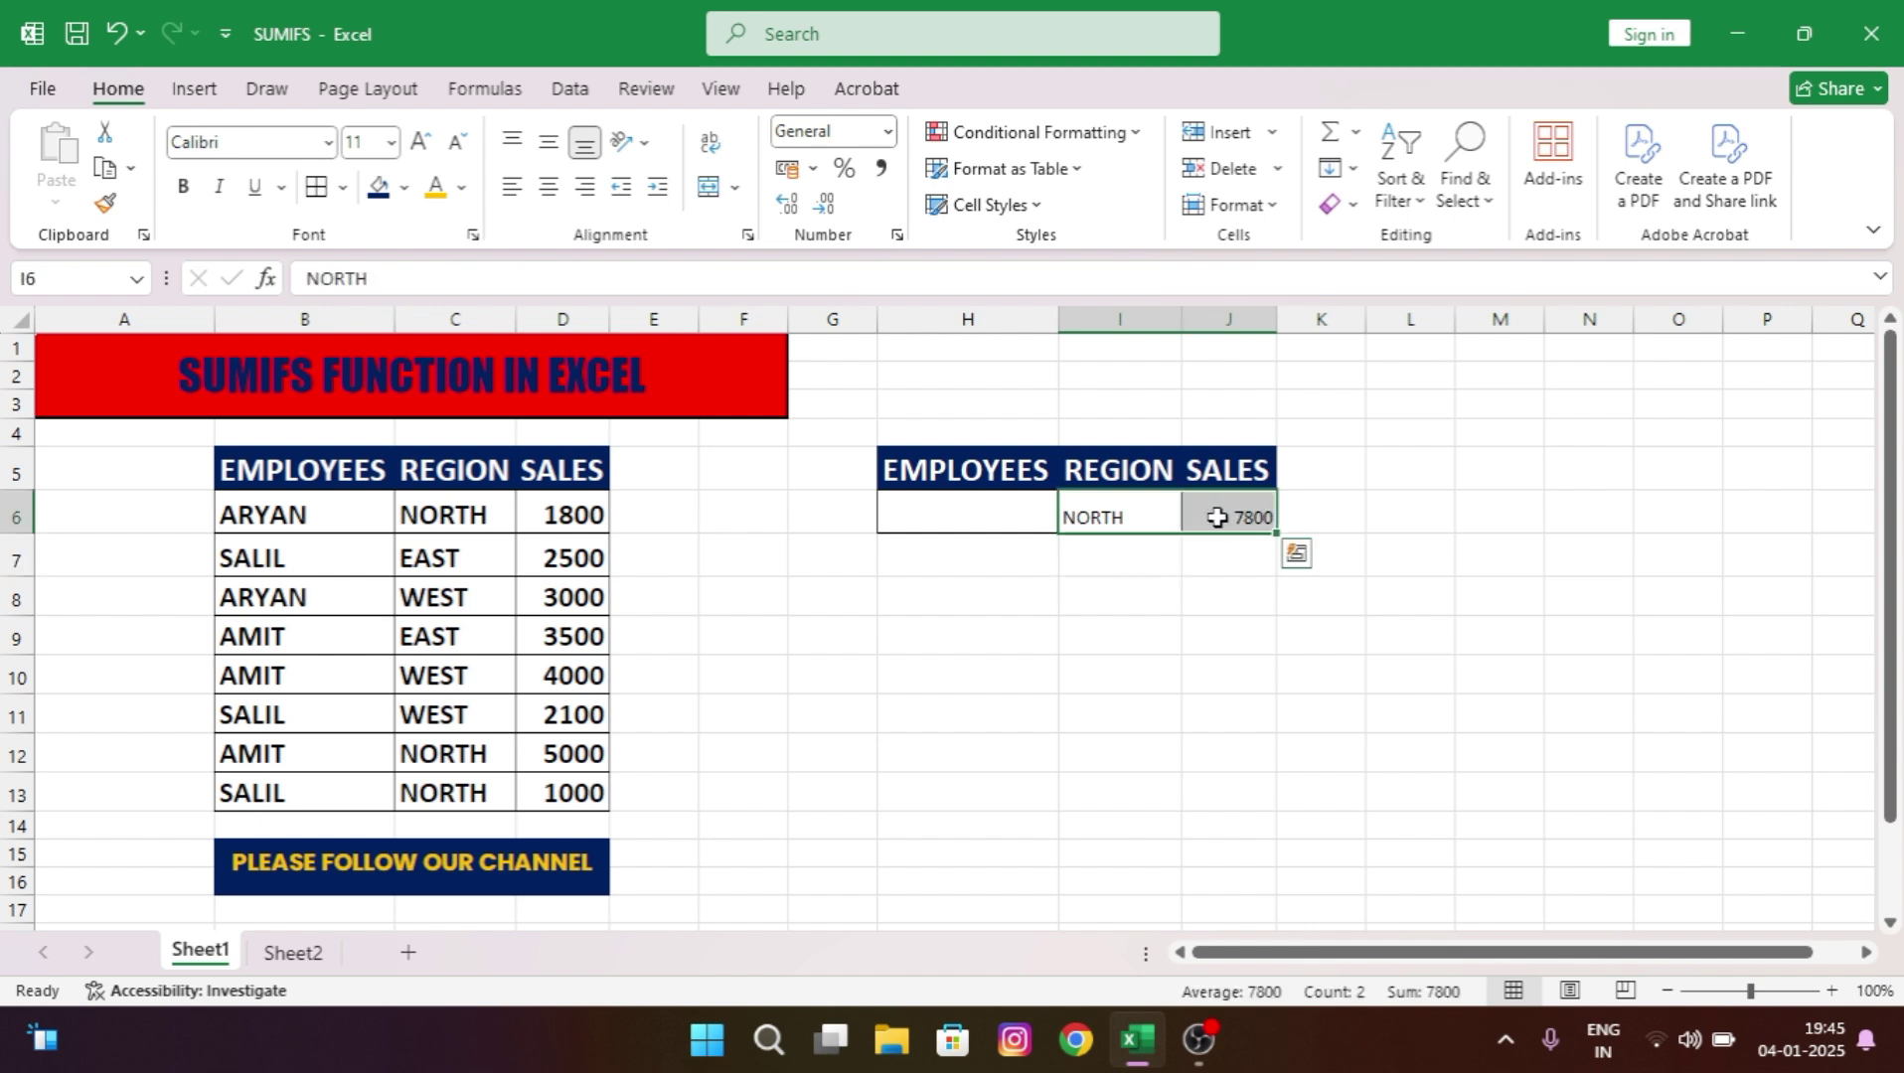
{"action": "left_click", "coordinate": [365, 140]}
{"action": "type", "text": "1"}
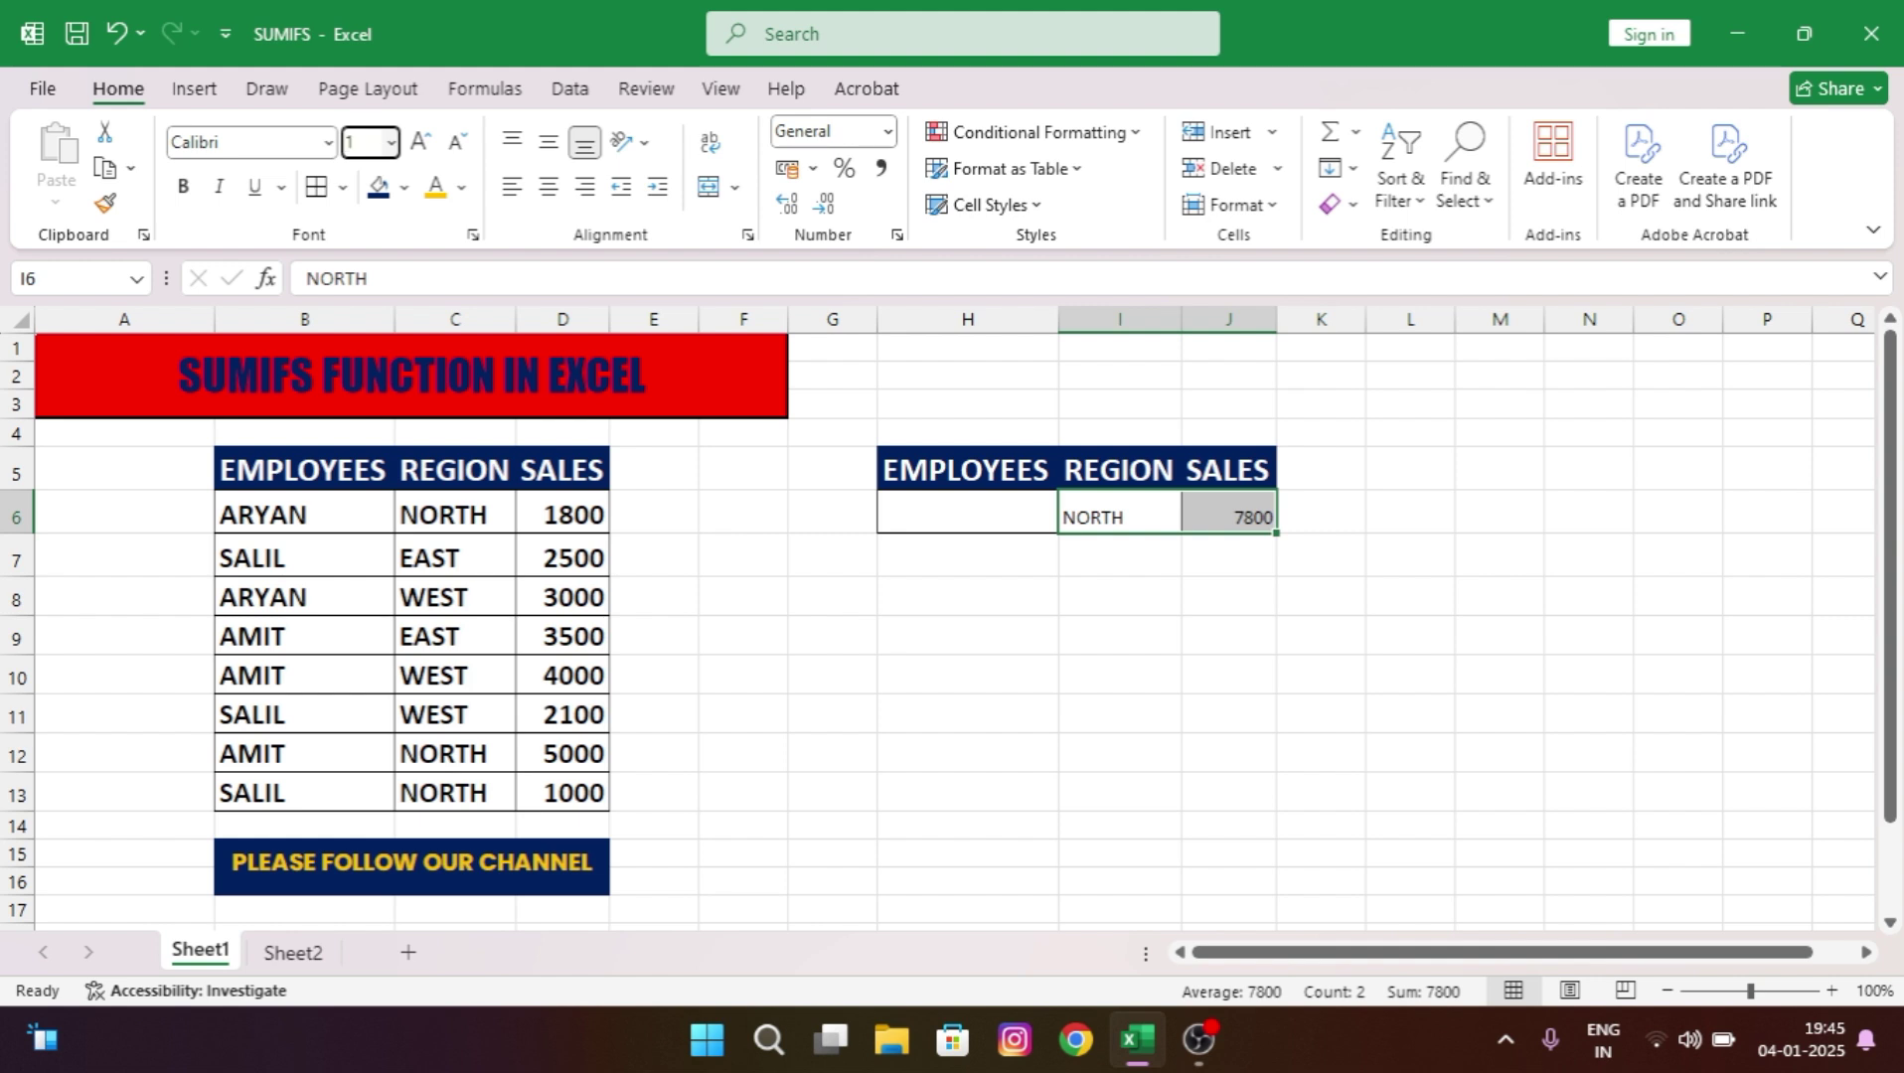
{"action": "type", "text": "8"}
{"action": "key", "text": "Return"}
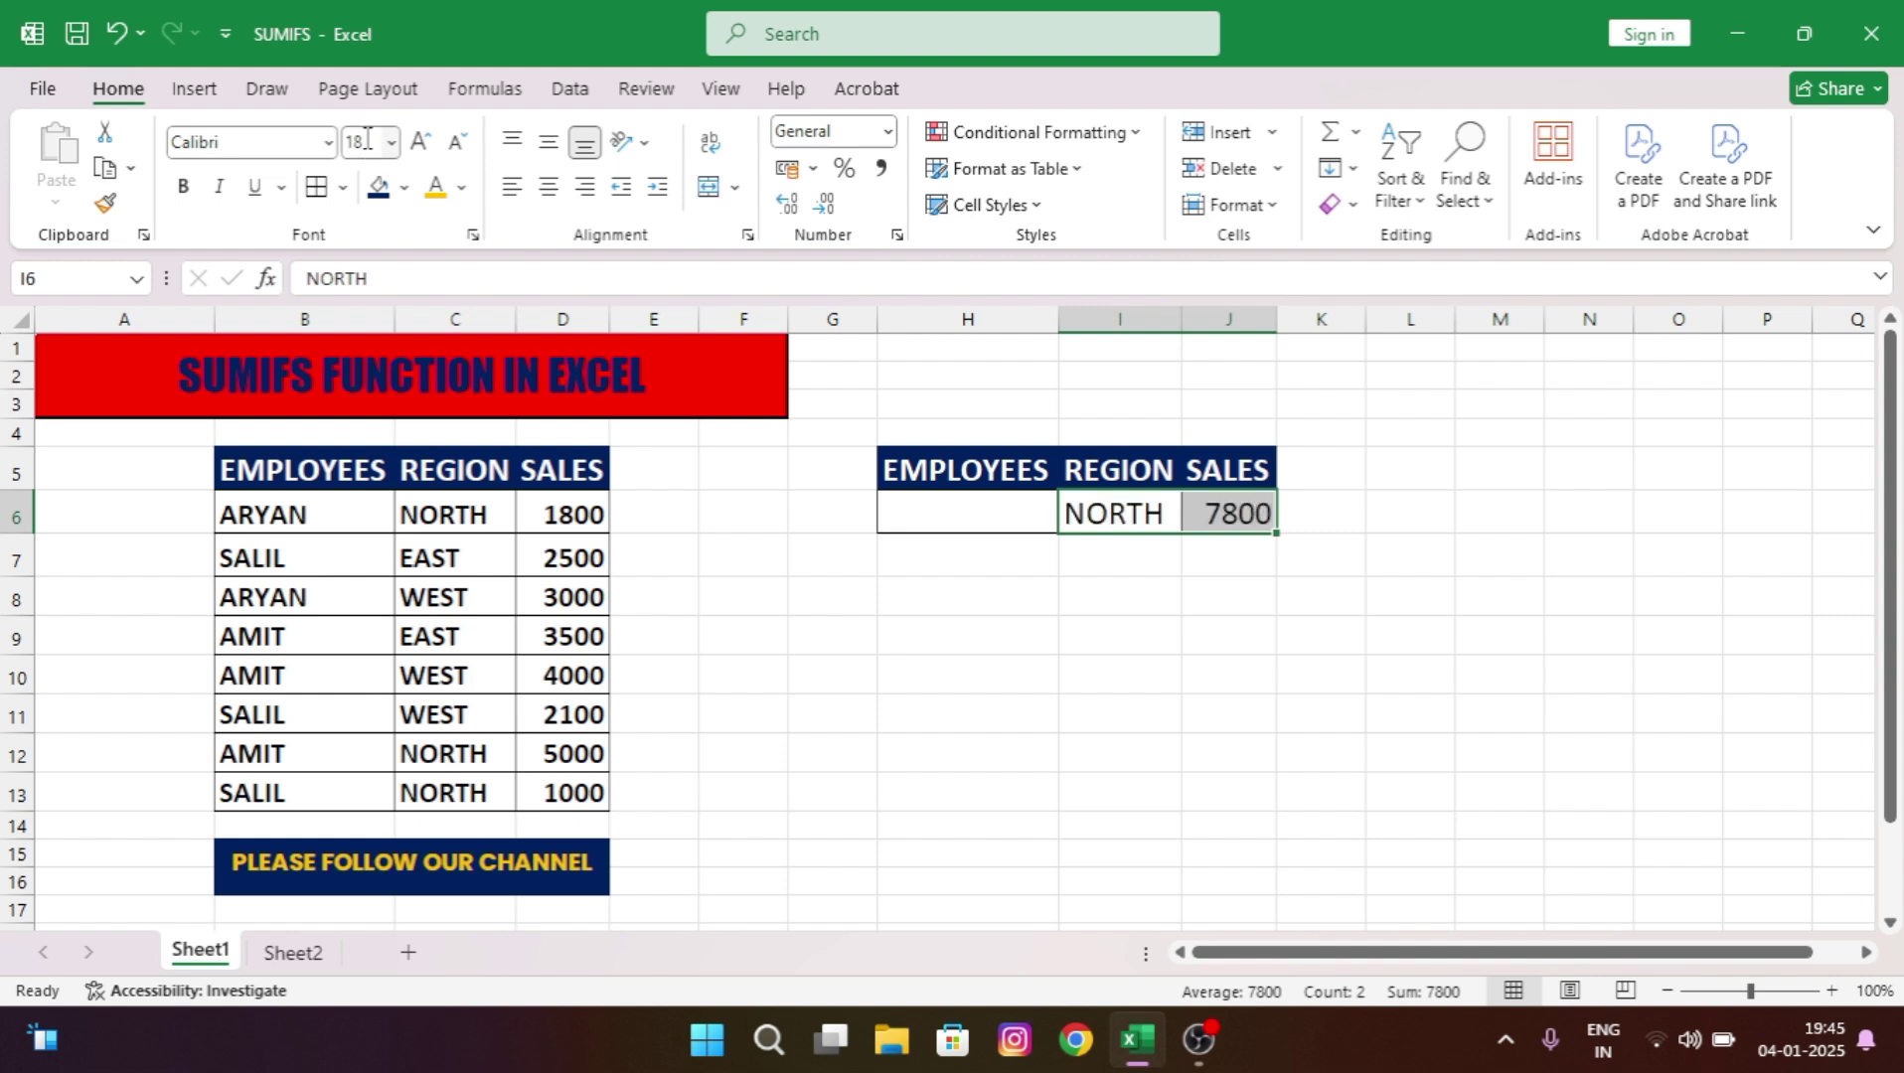
{"action": "left_click", "coordinate": [1150, 563]}
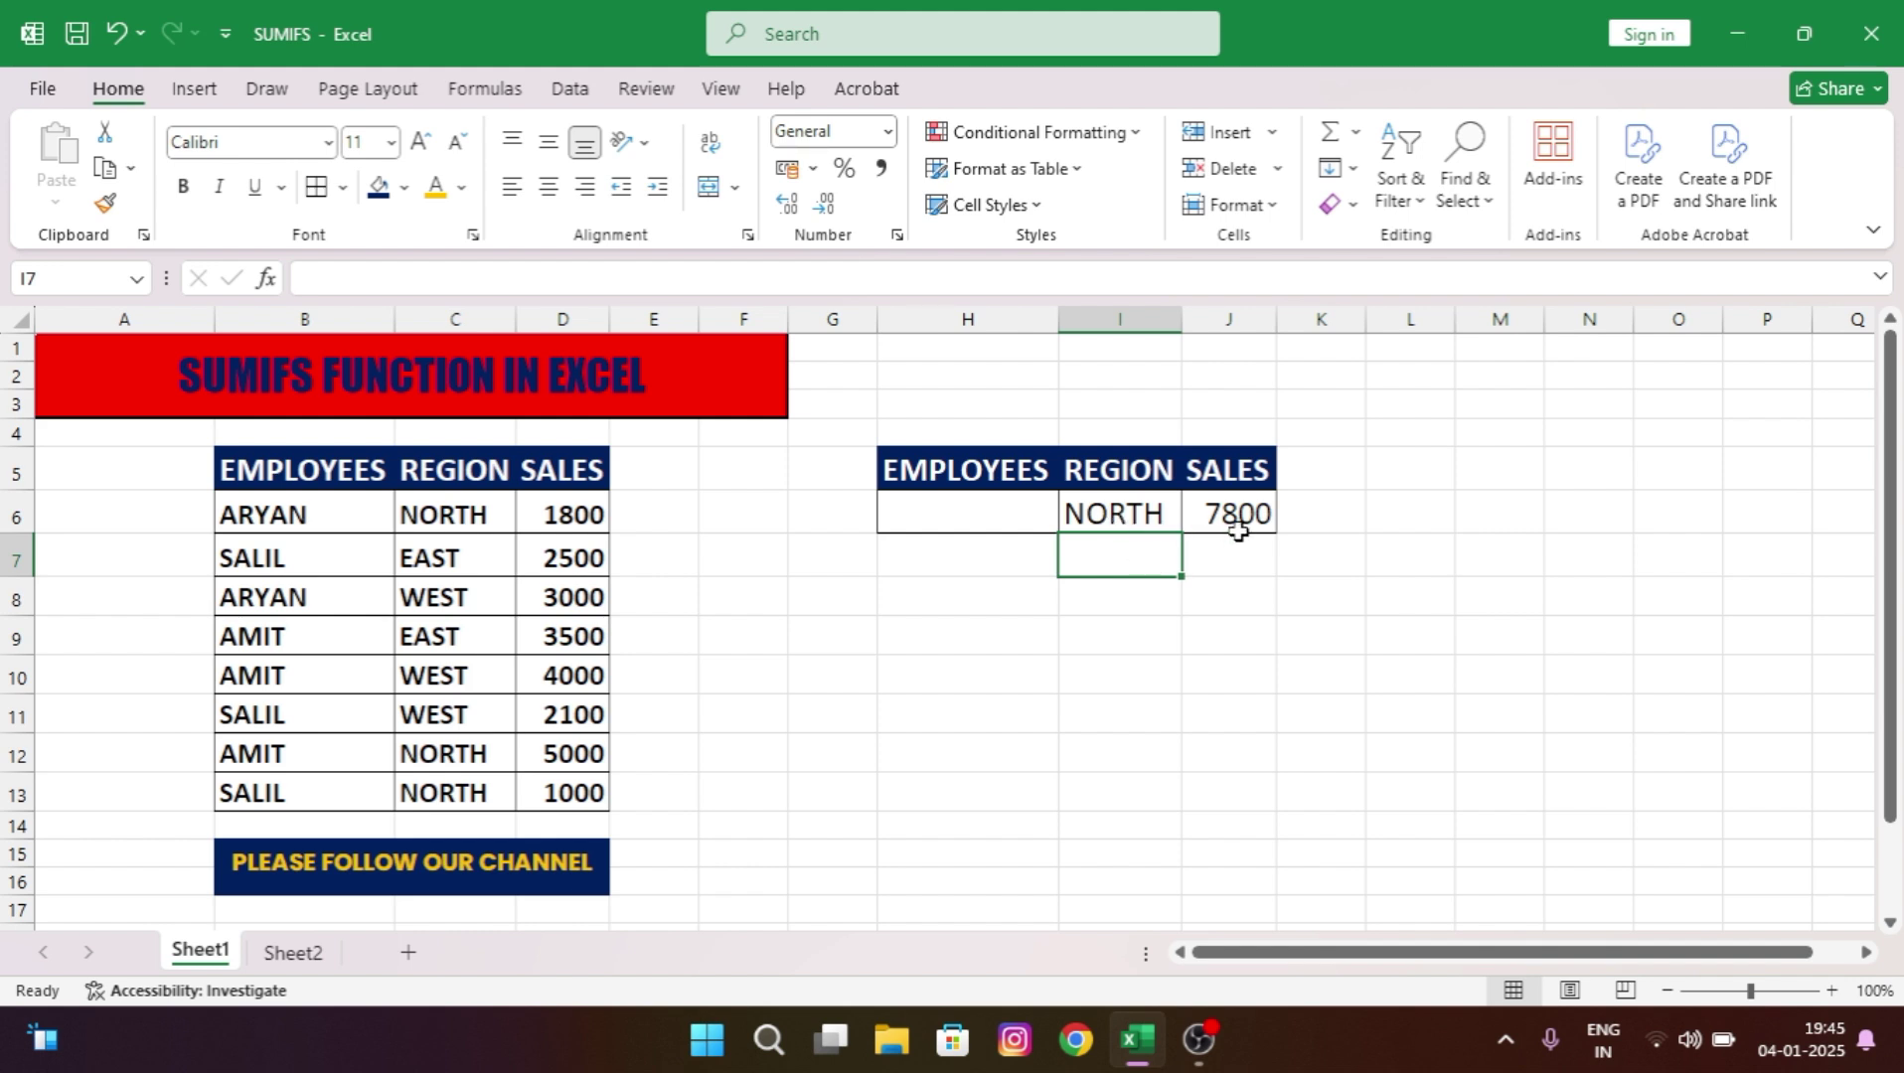
Test the region criterion in I6 with EAST first and WEST second.
{"action": "left_click", "coordinate": [1150, 514]}
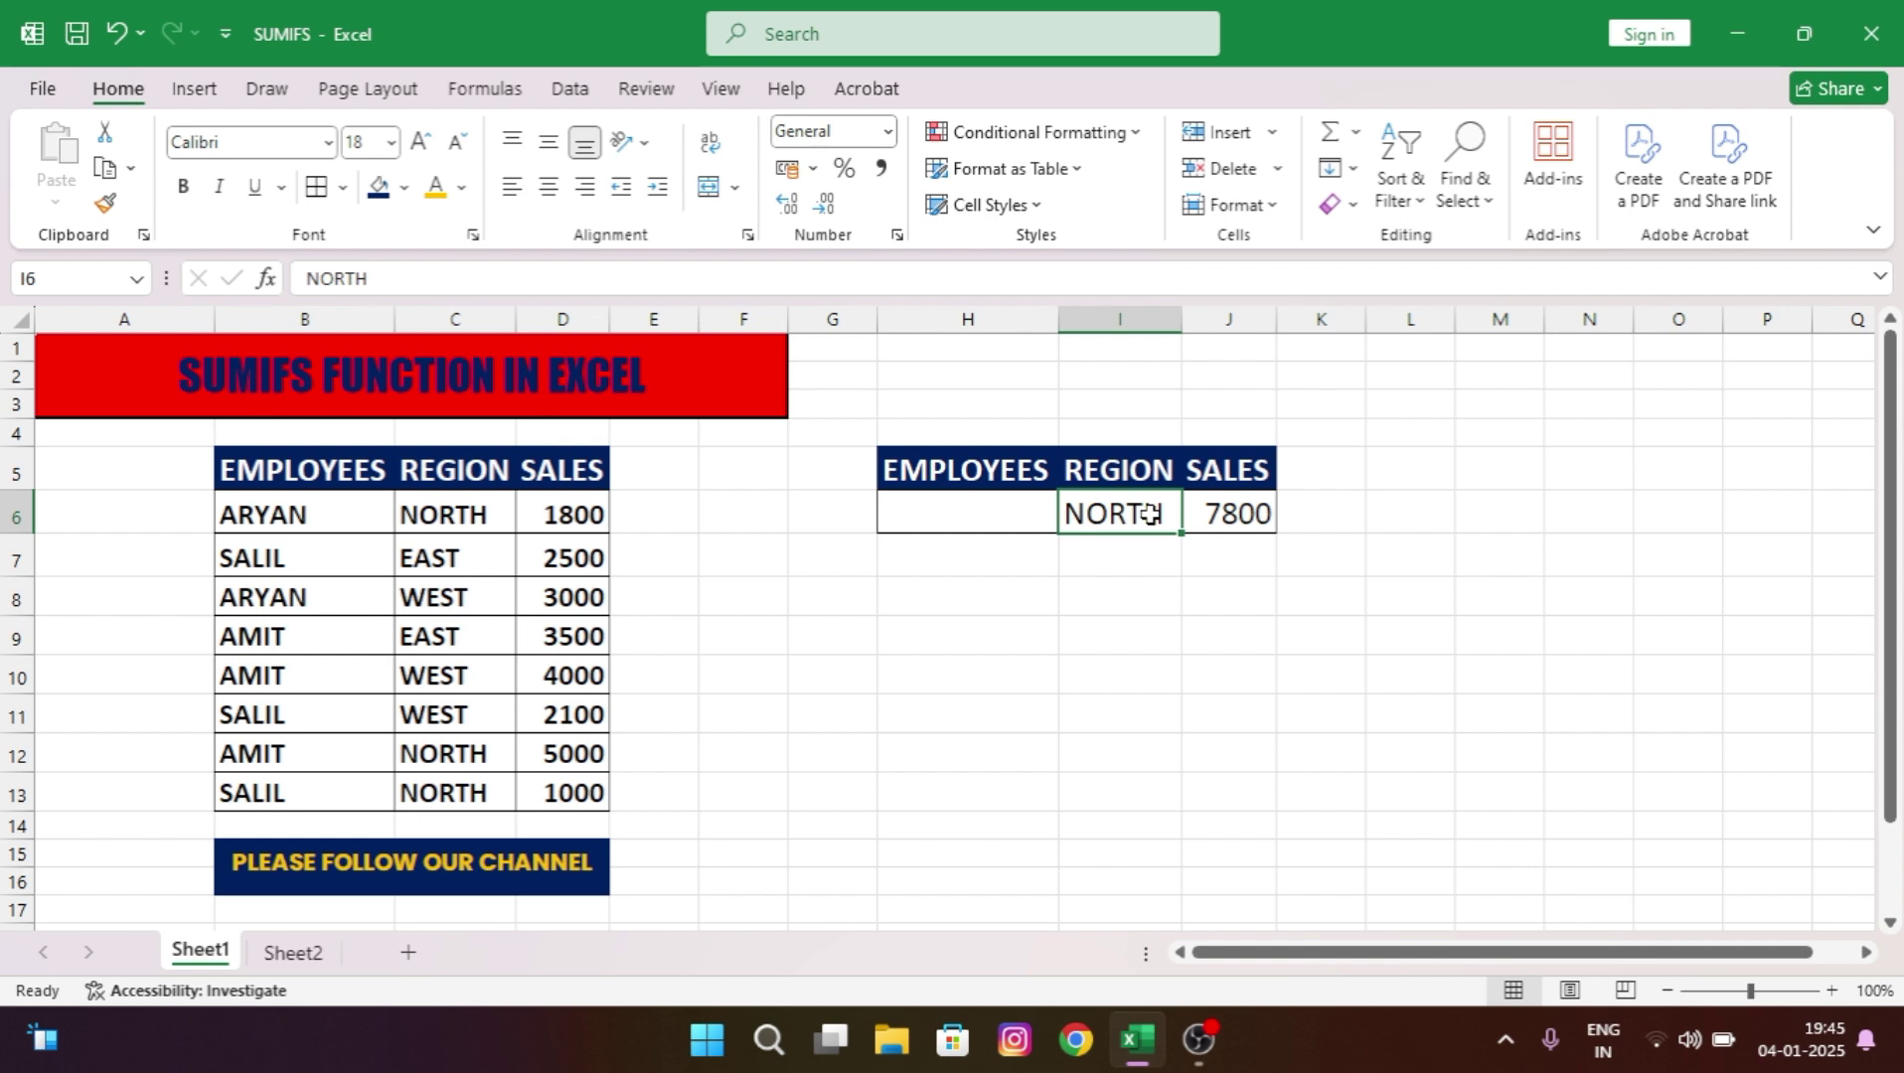
{"action": "type", "text": "EAST"}
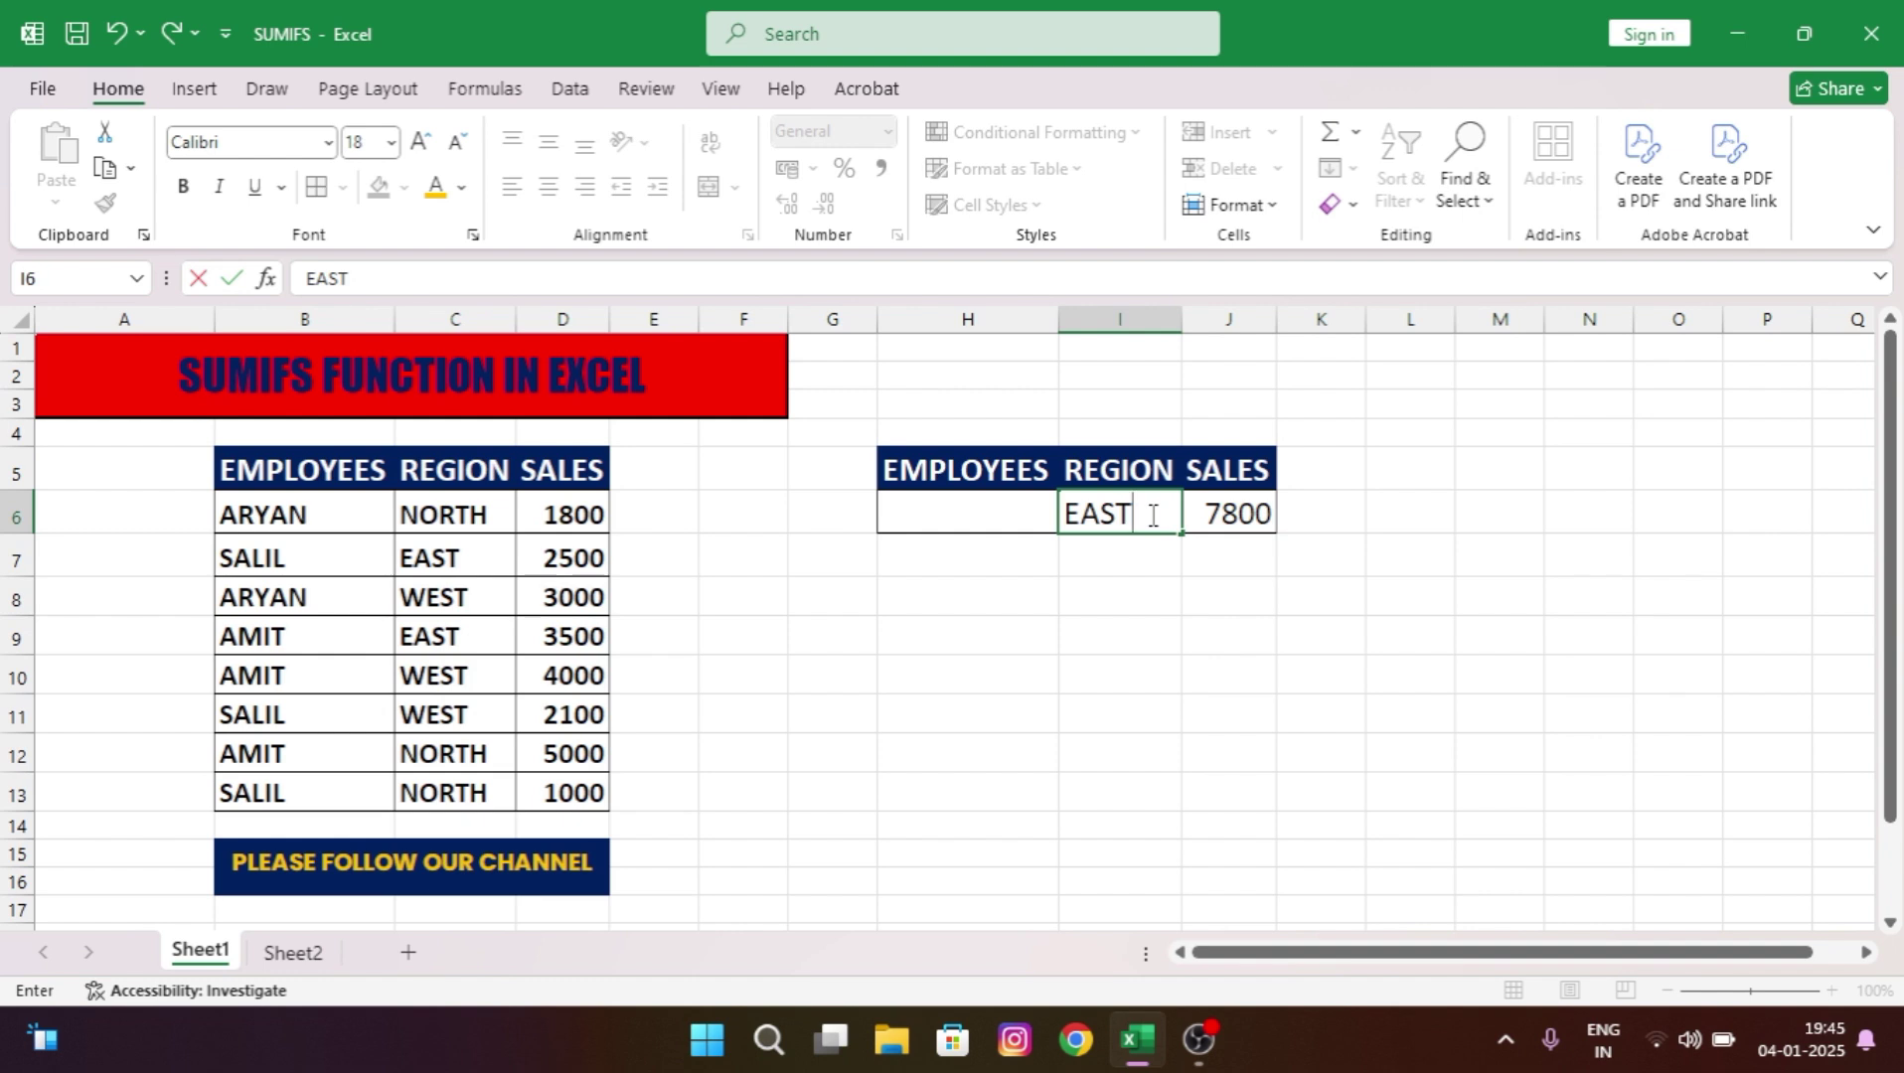
{"action": "key", "text": "Return"}
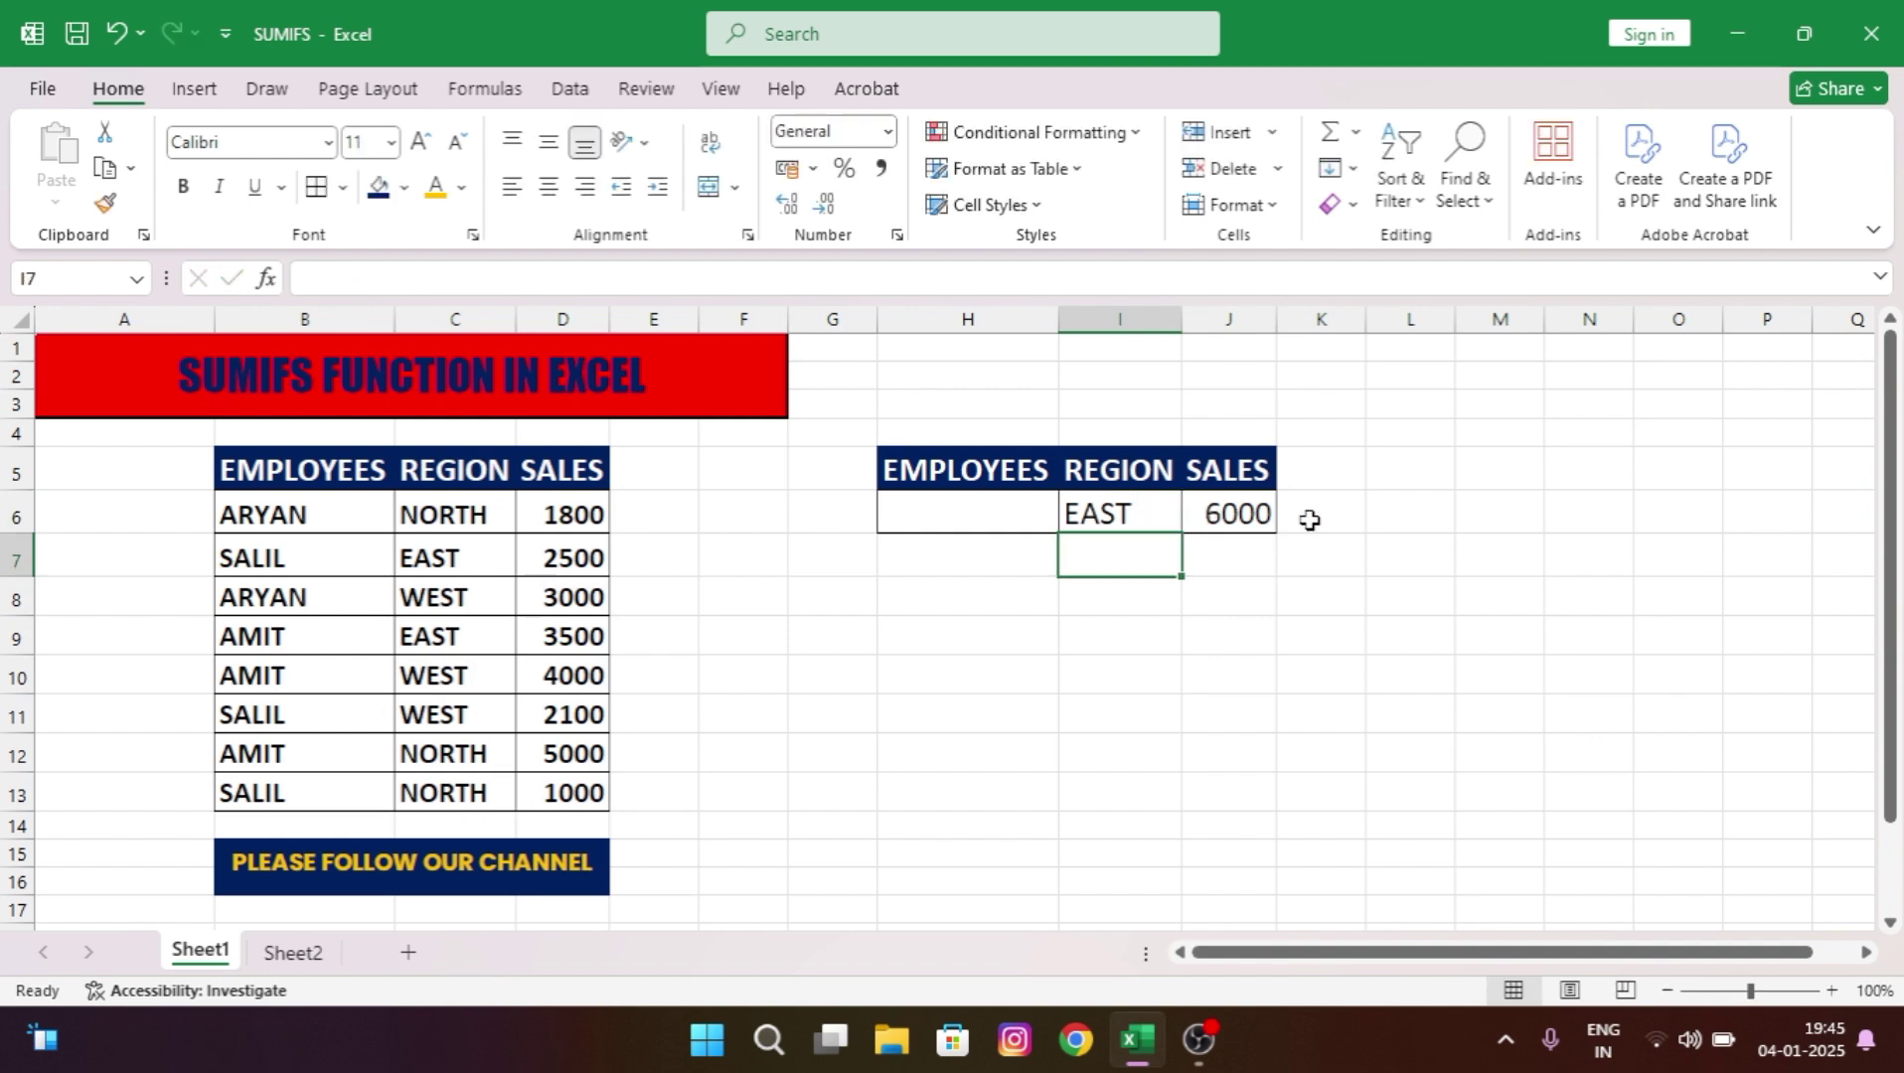
{"action": "left_click", "coordinate": [1165, 512]}
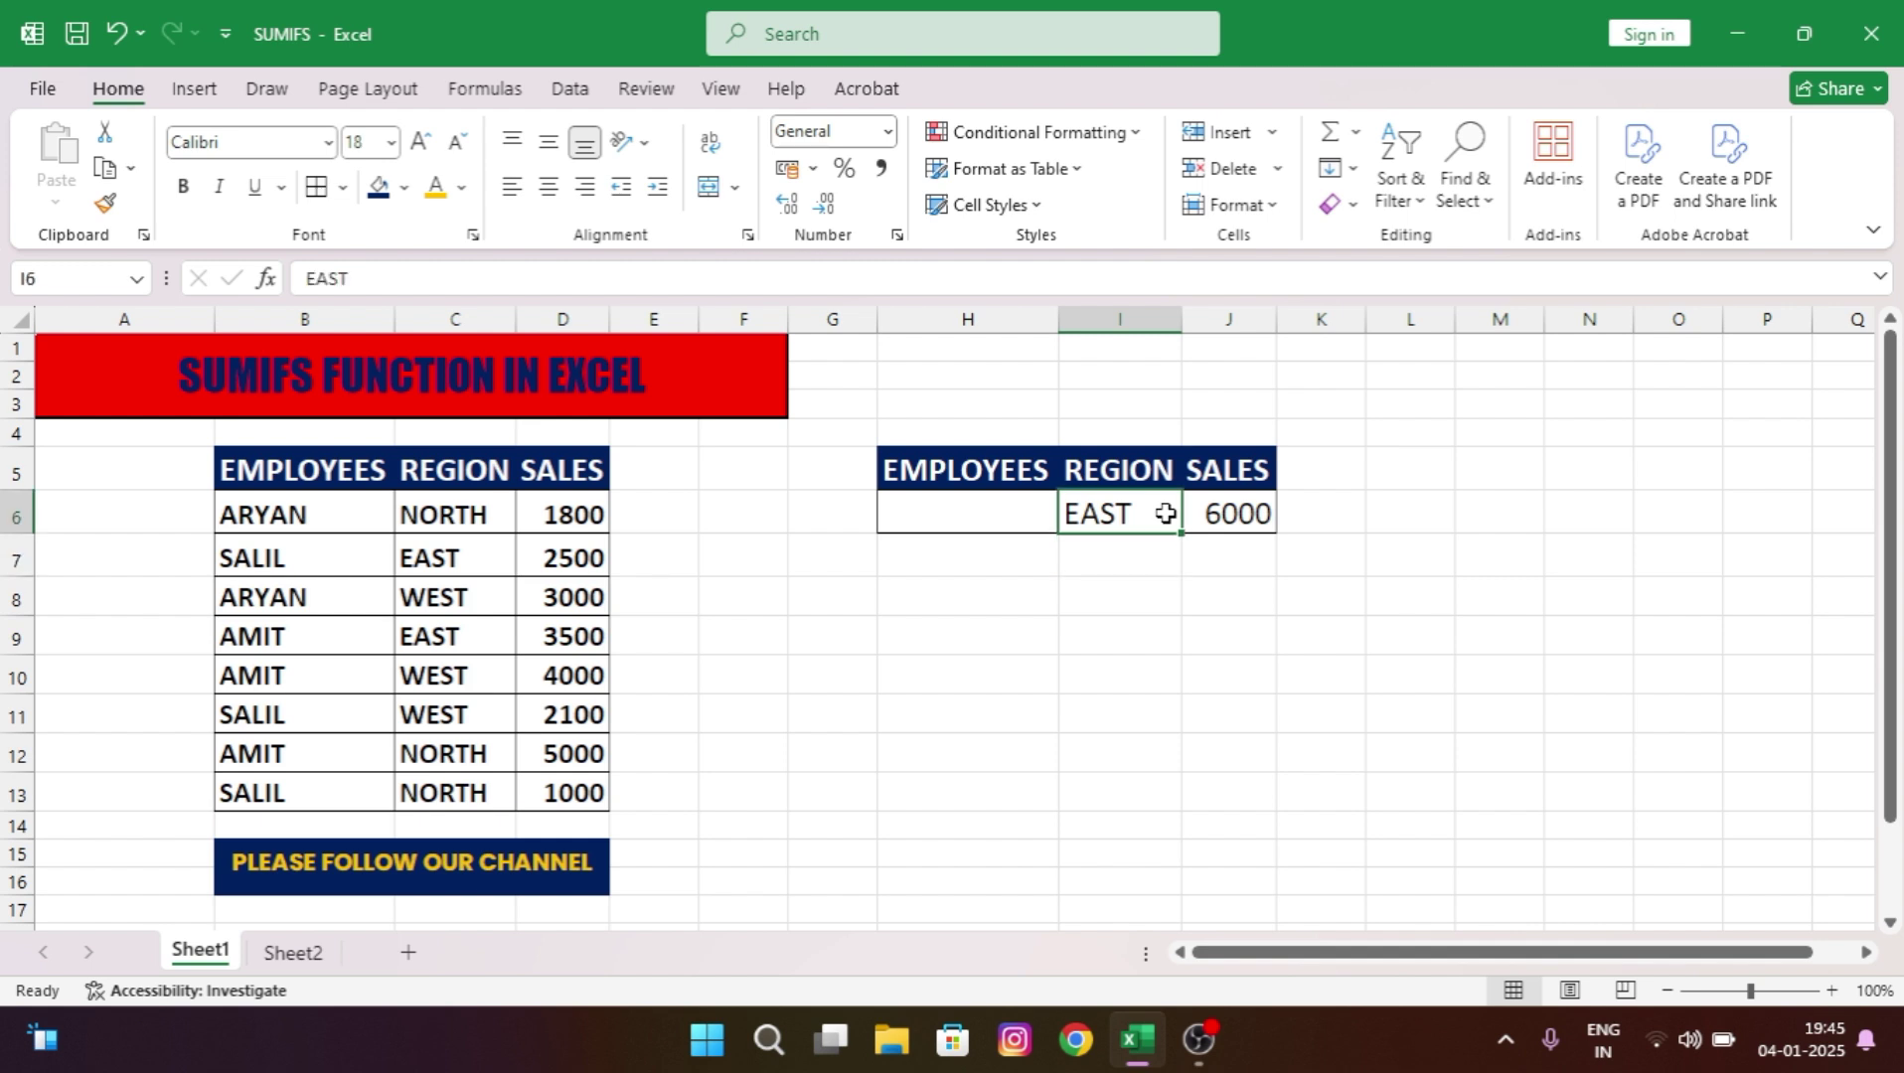
{"action": "type", "text": "WEST"}
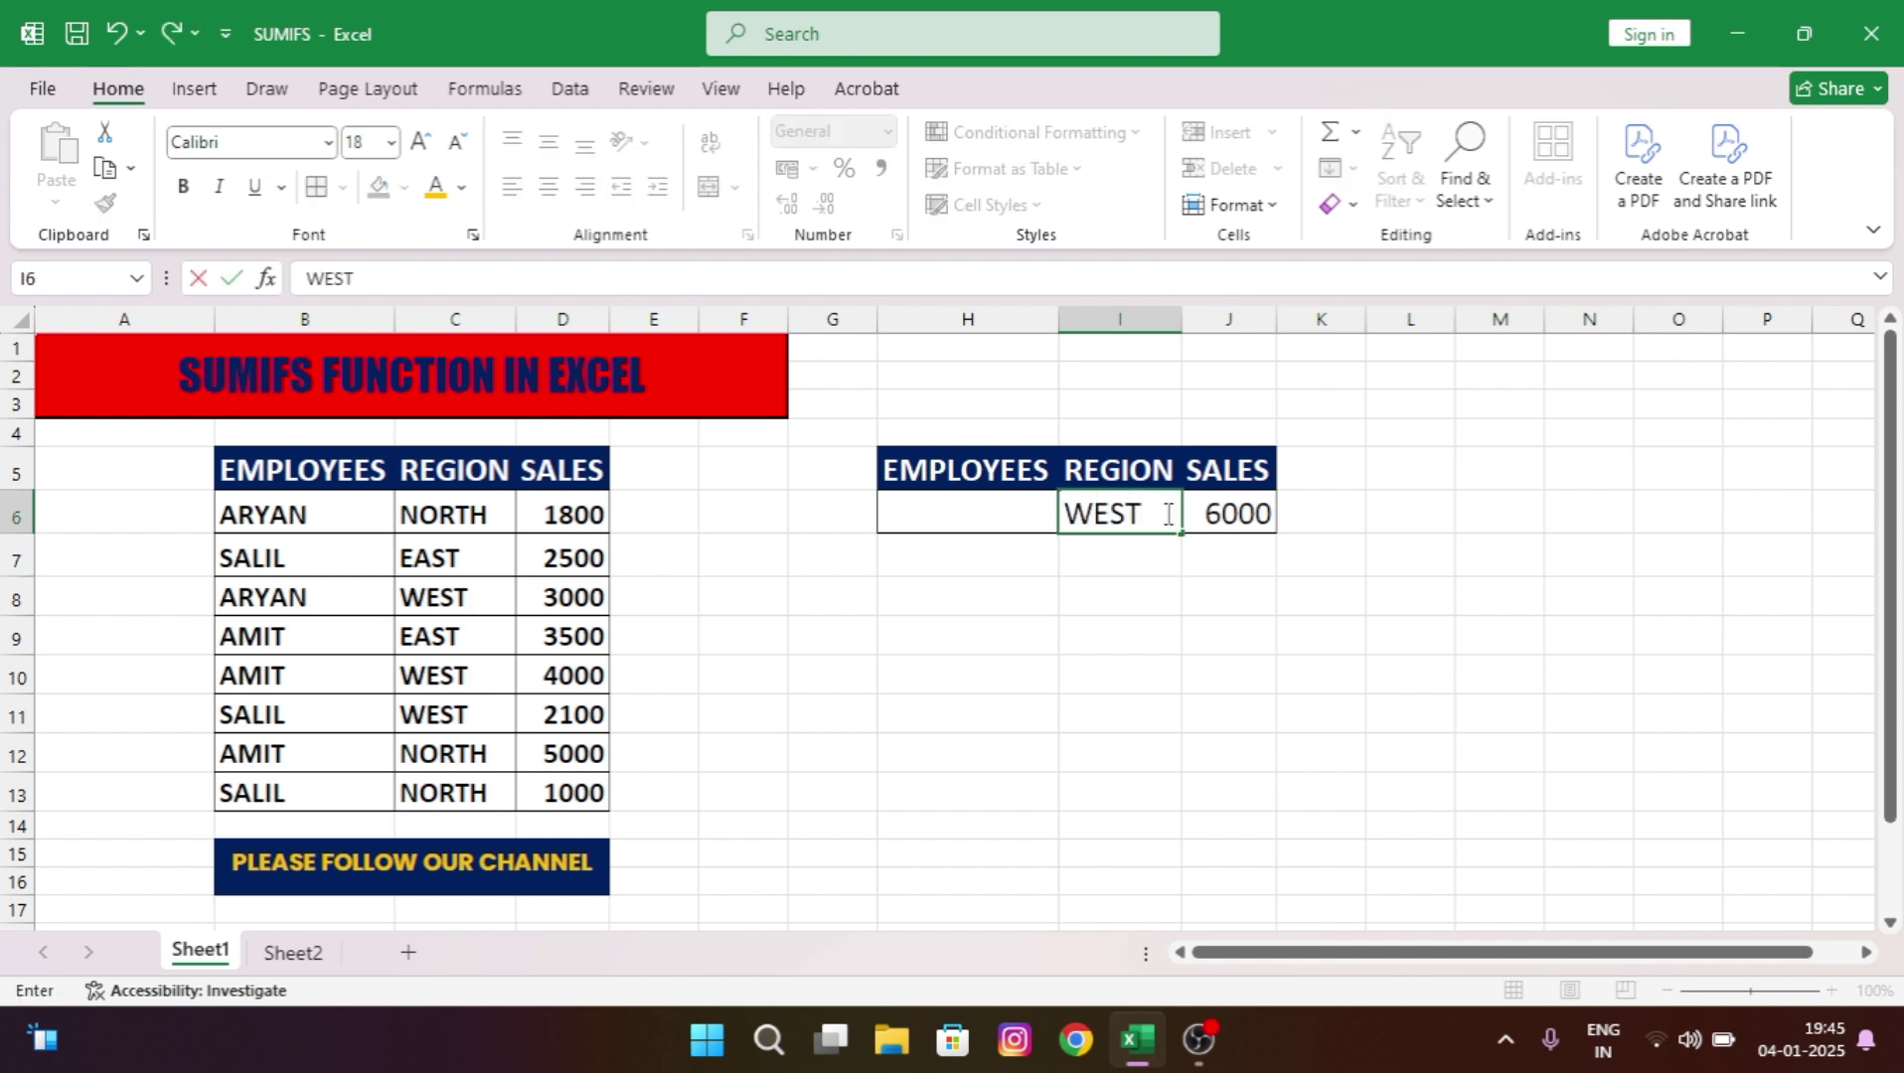
{"action": "key", "text": "Return"}
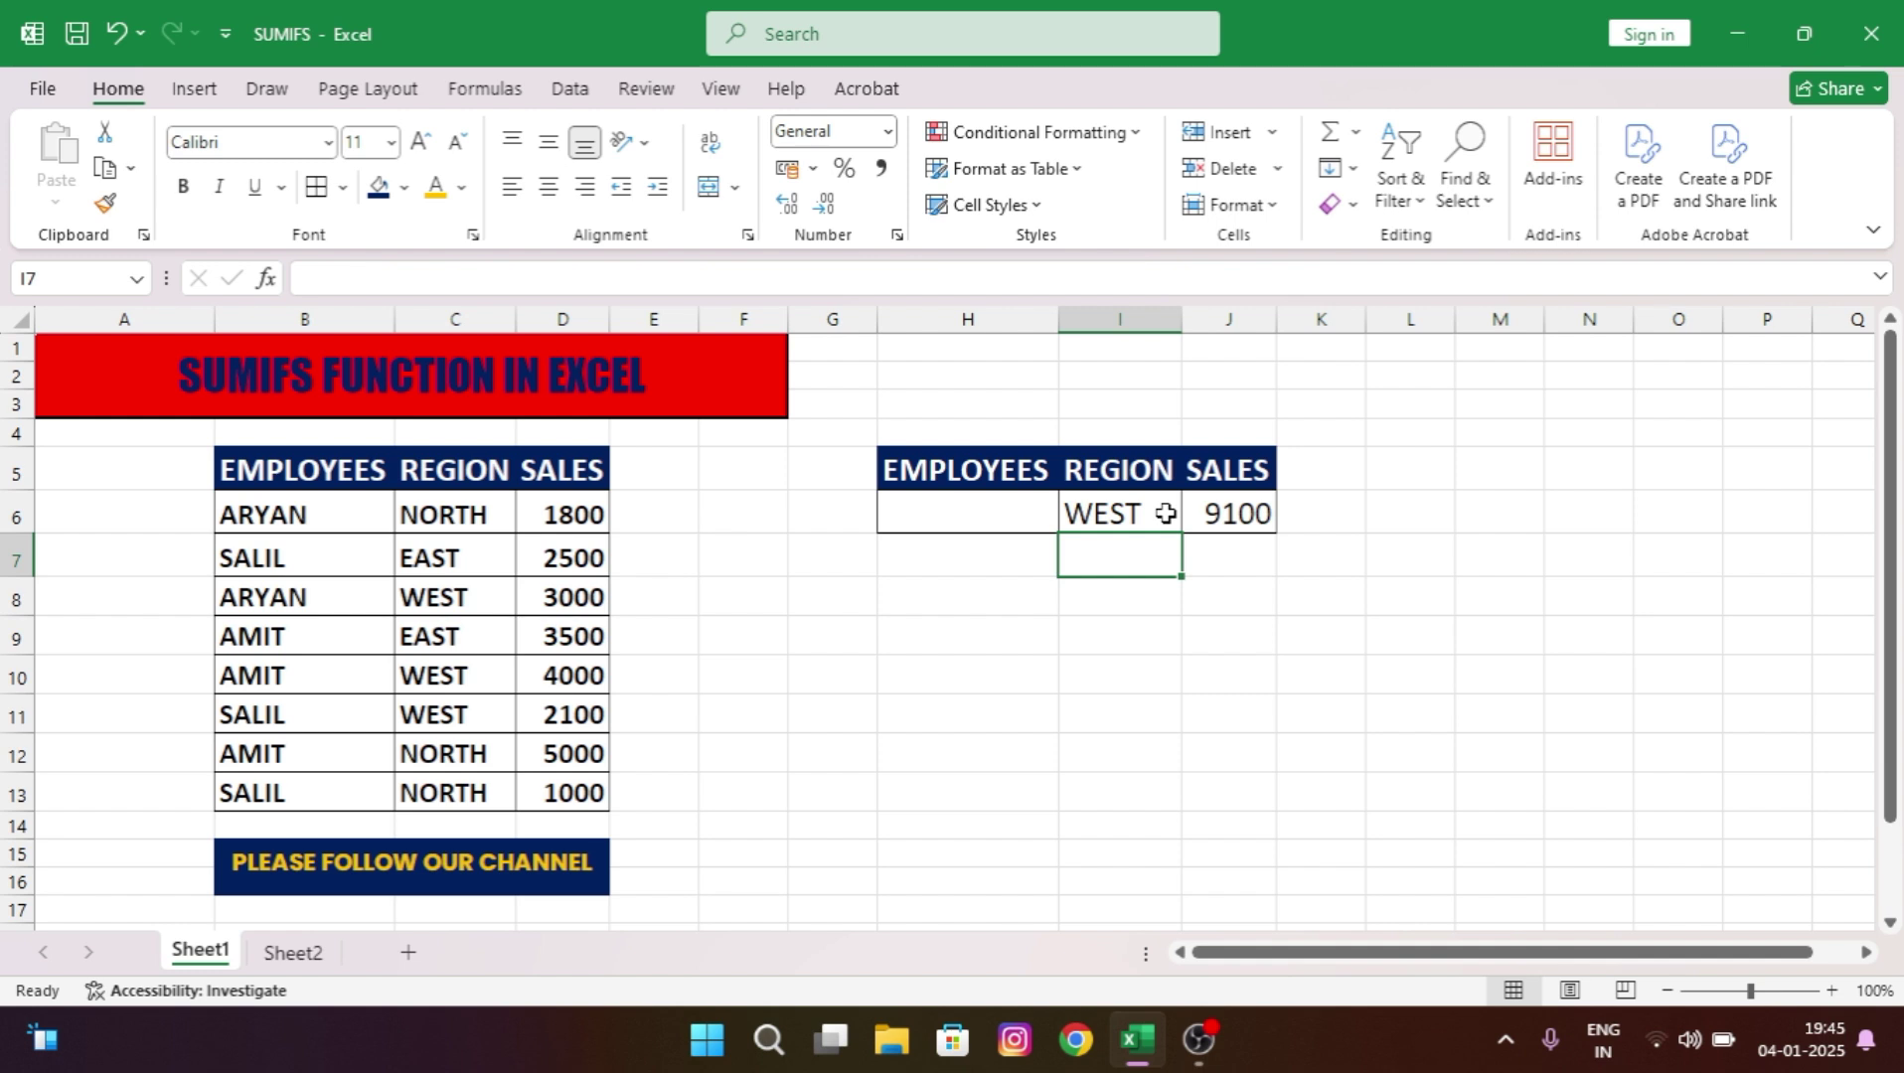
Clear the region criterion from I6 and the SUMIF formula from J6, and select H6.
{"action": "left_click", "coordinate": [1165, 514]}
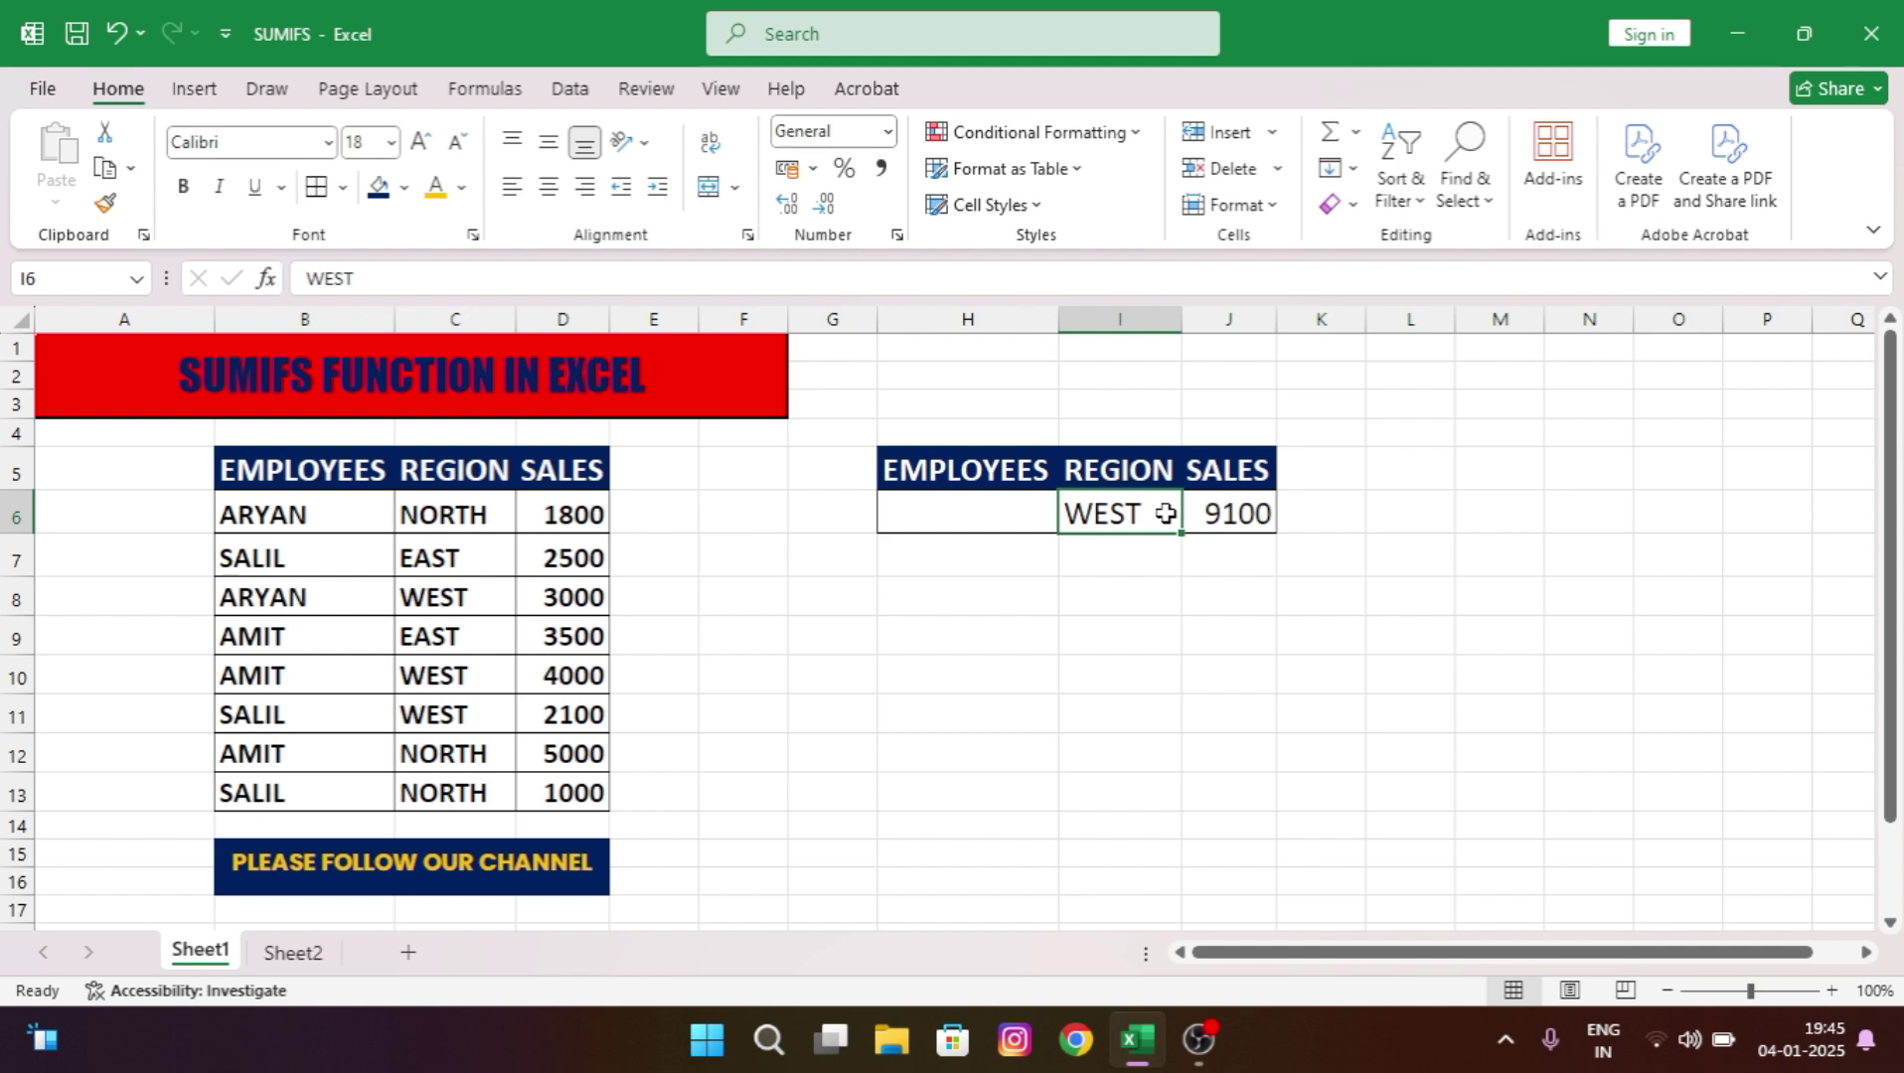
{"action": "key", "text": "Delete"}
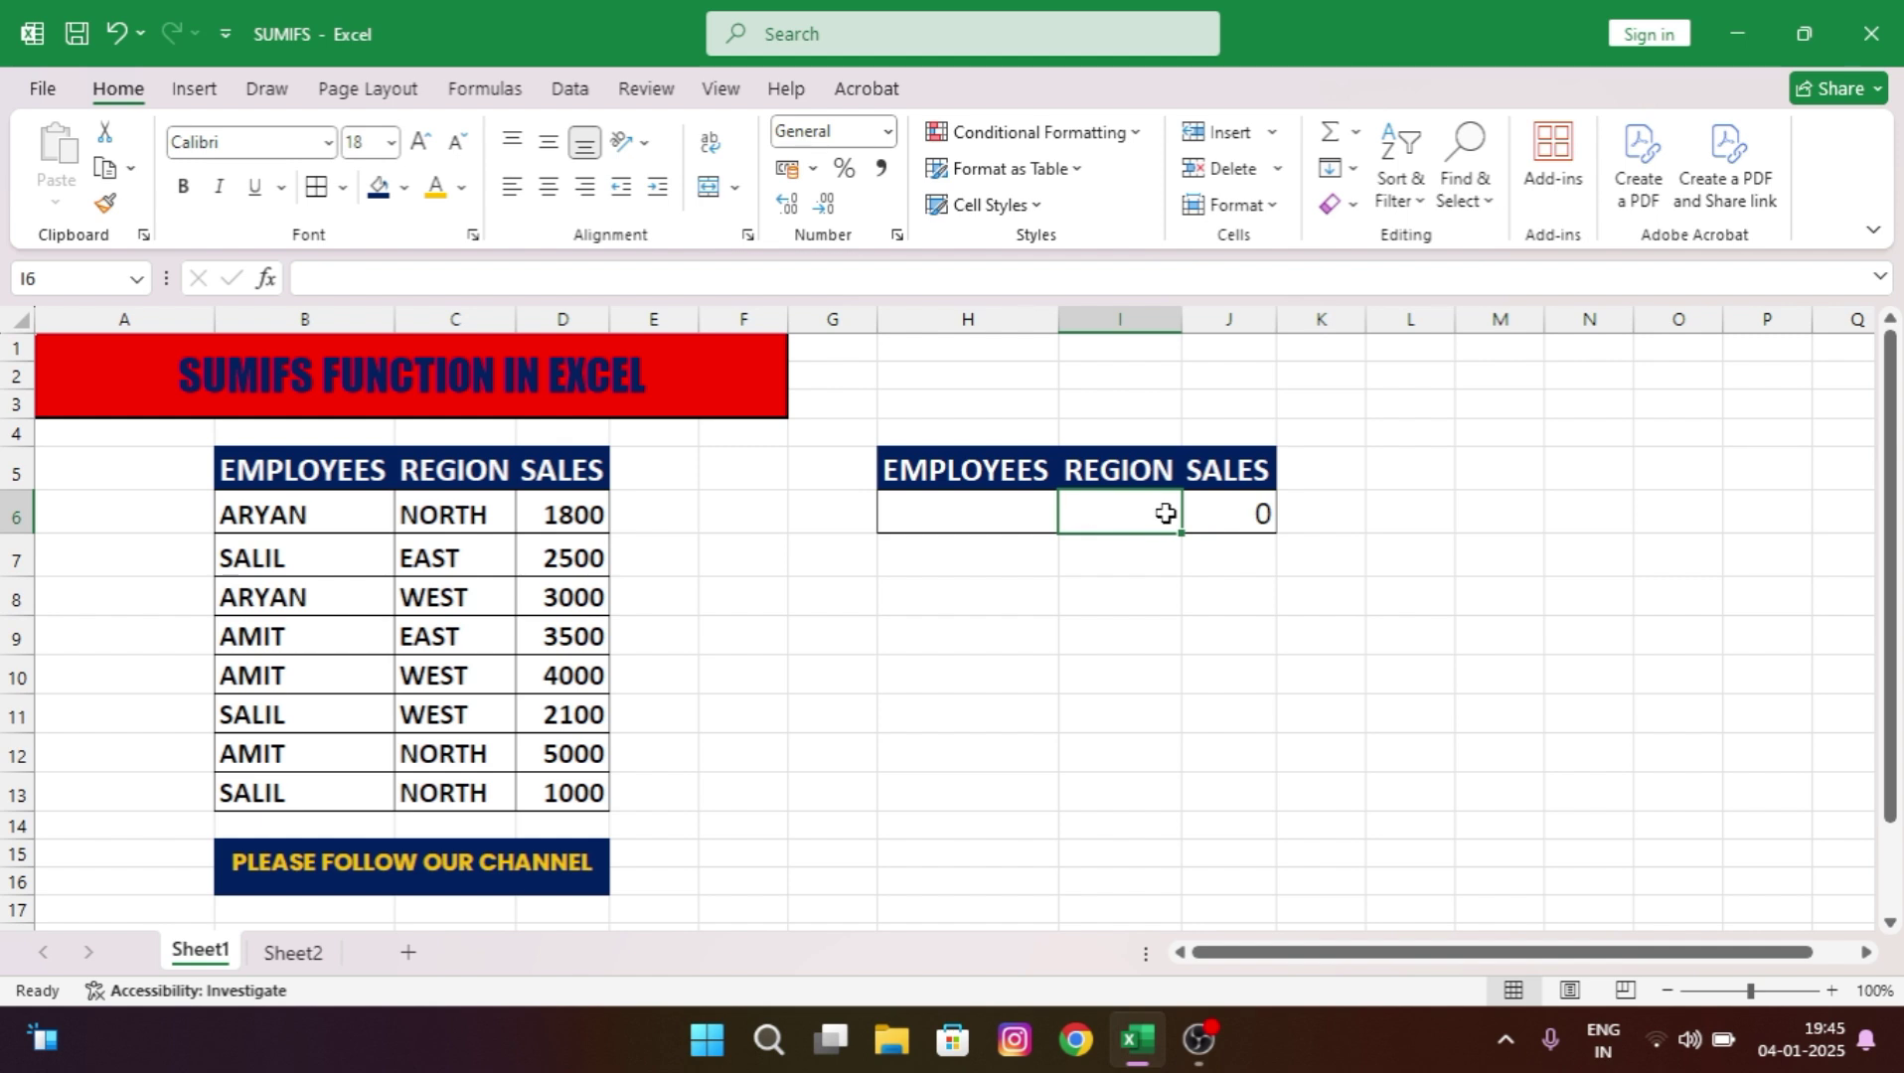
{"action": "key", "text": "Delete"}
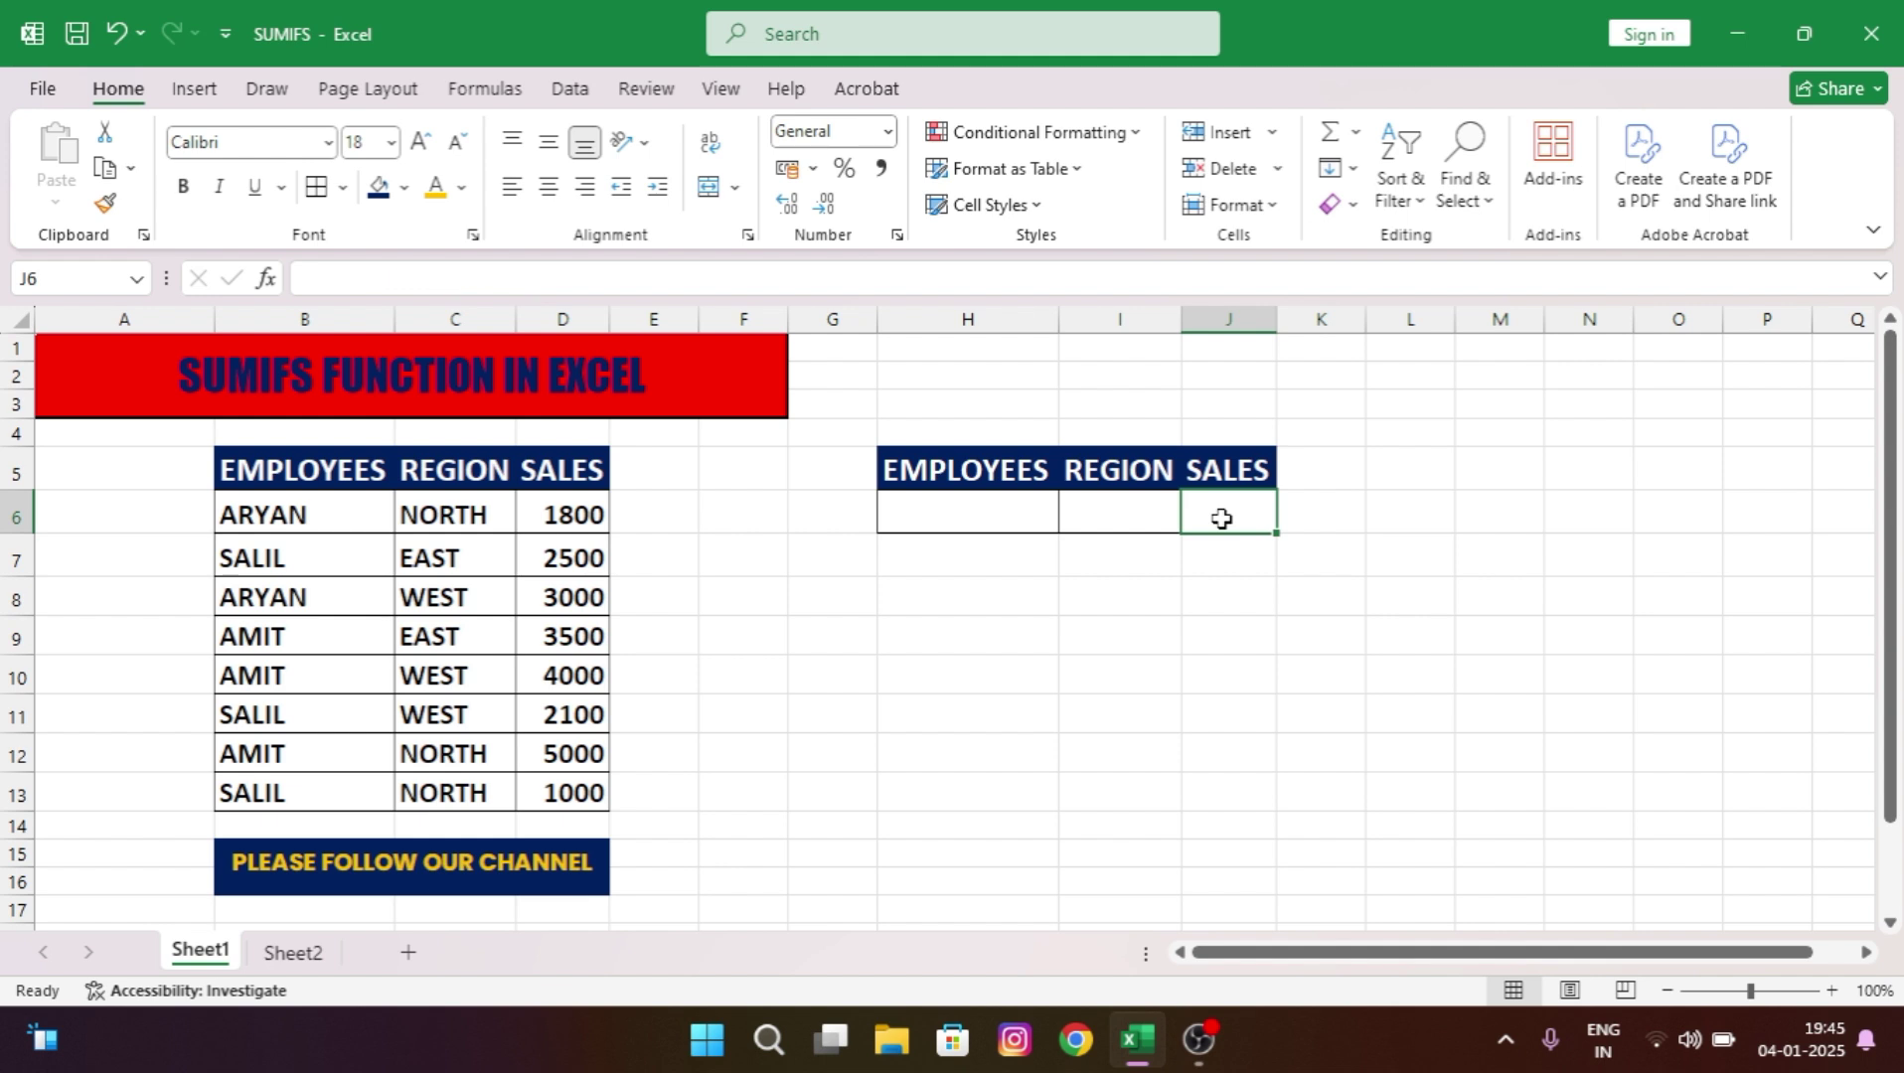
{"action": "left_click", "coordinate": [1014, 507]}
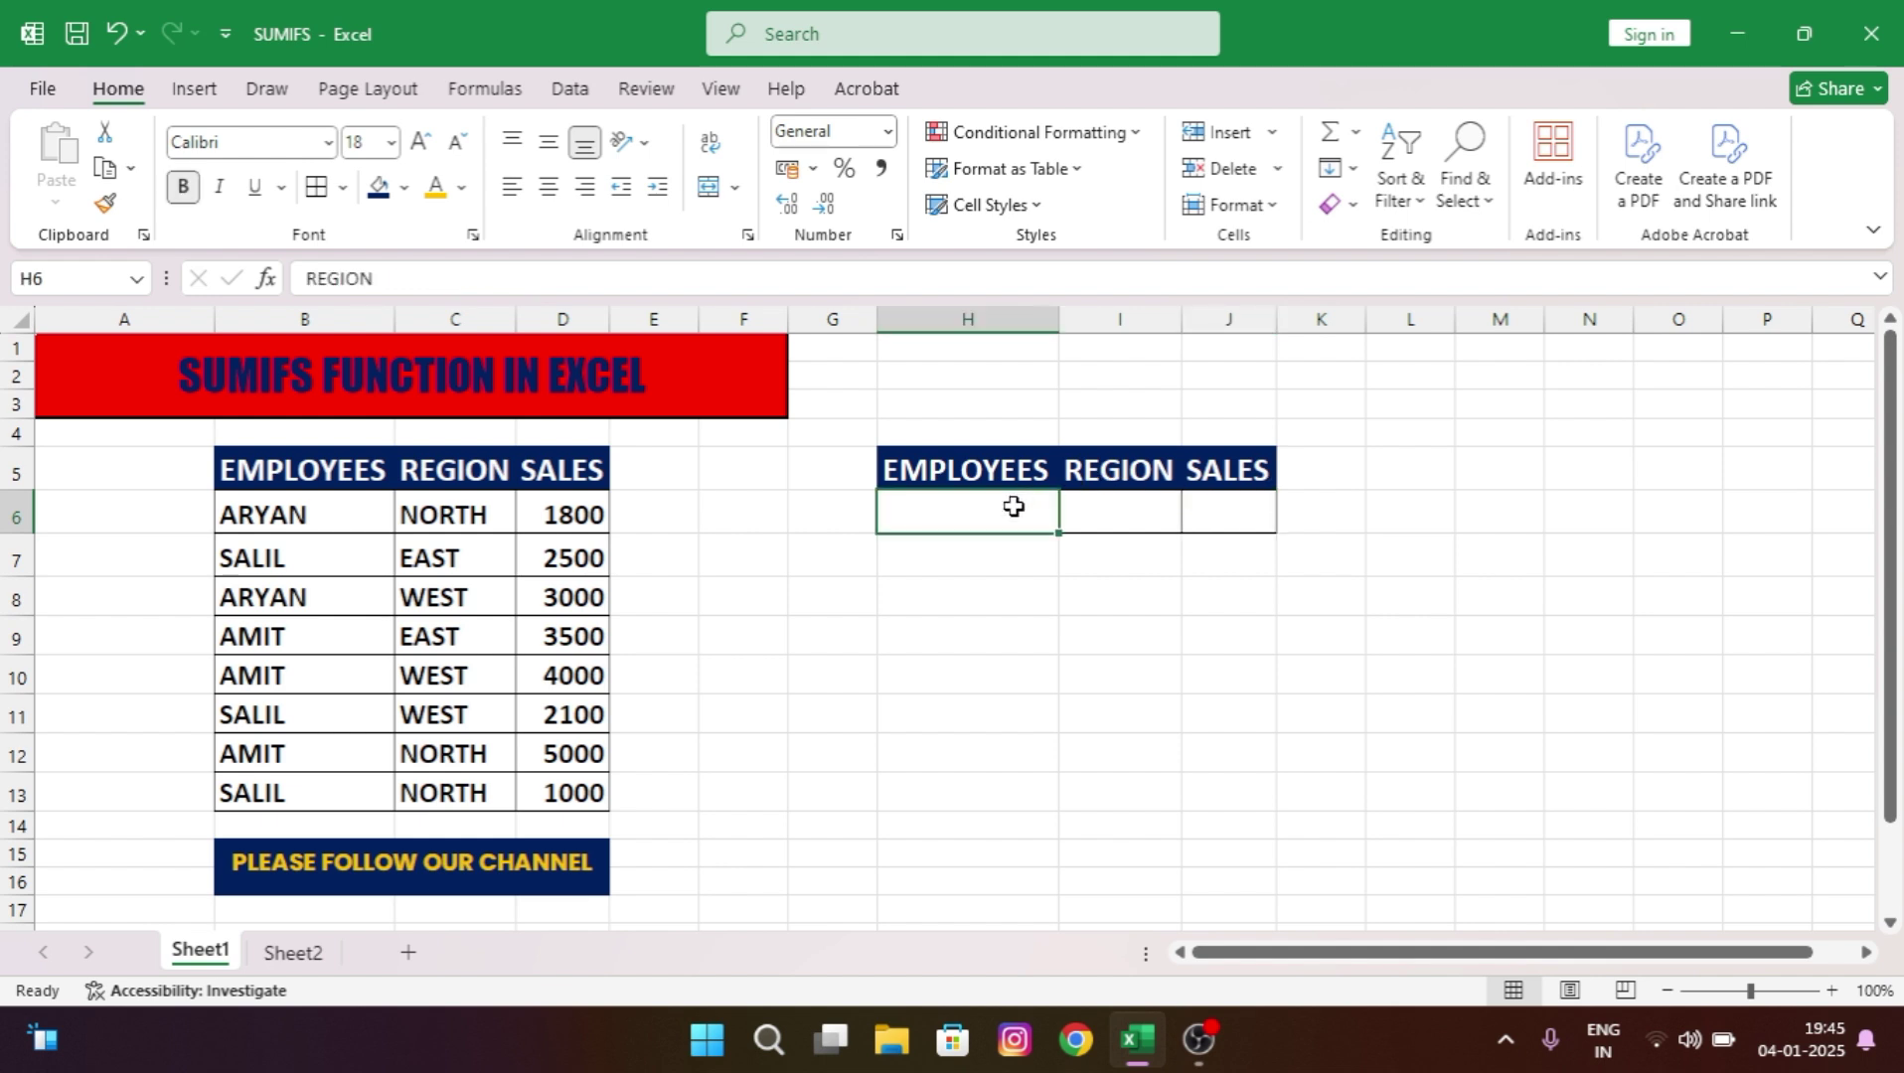
{"action": "left_click", "coordinate": [1121, 510]}
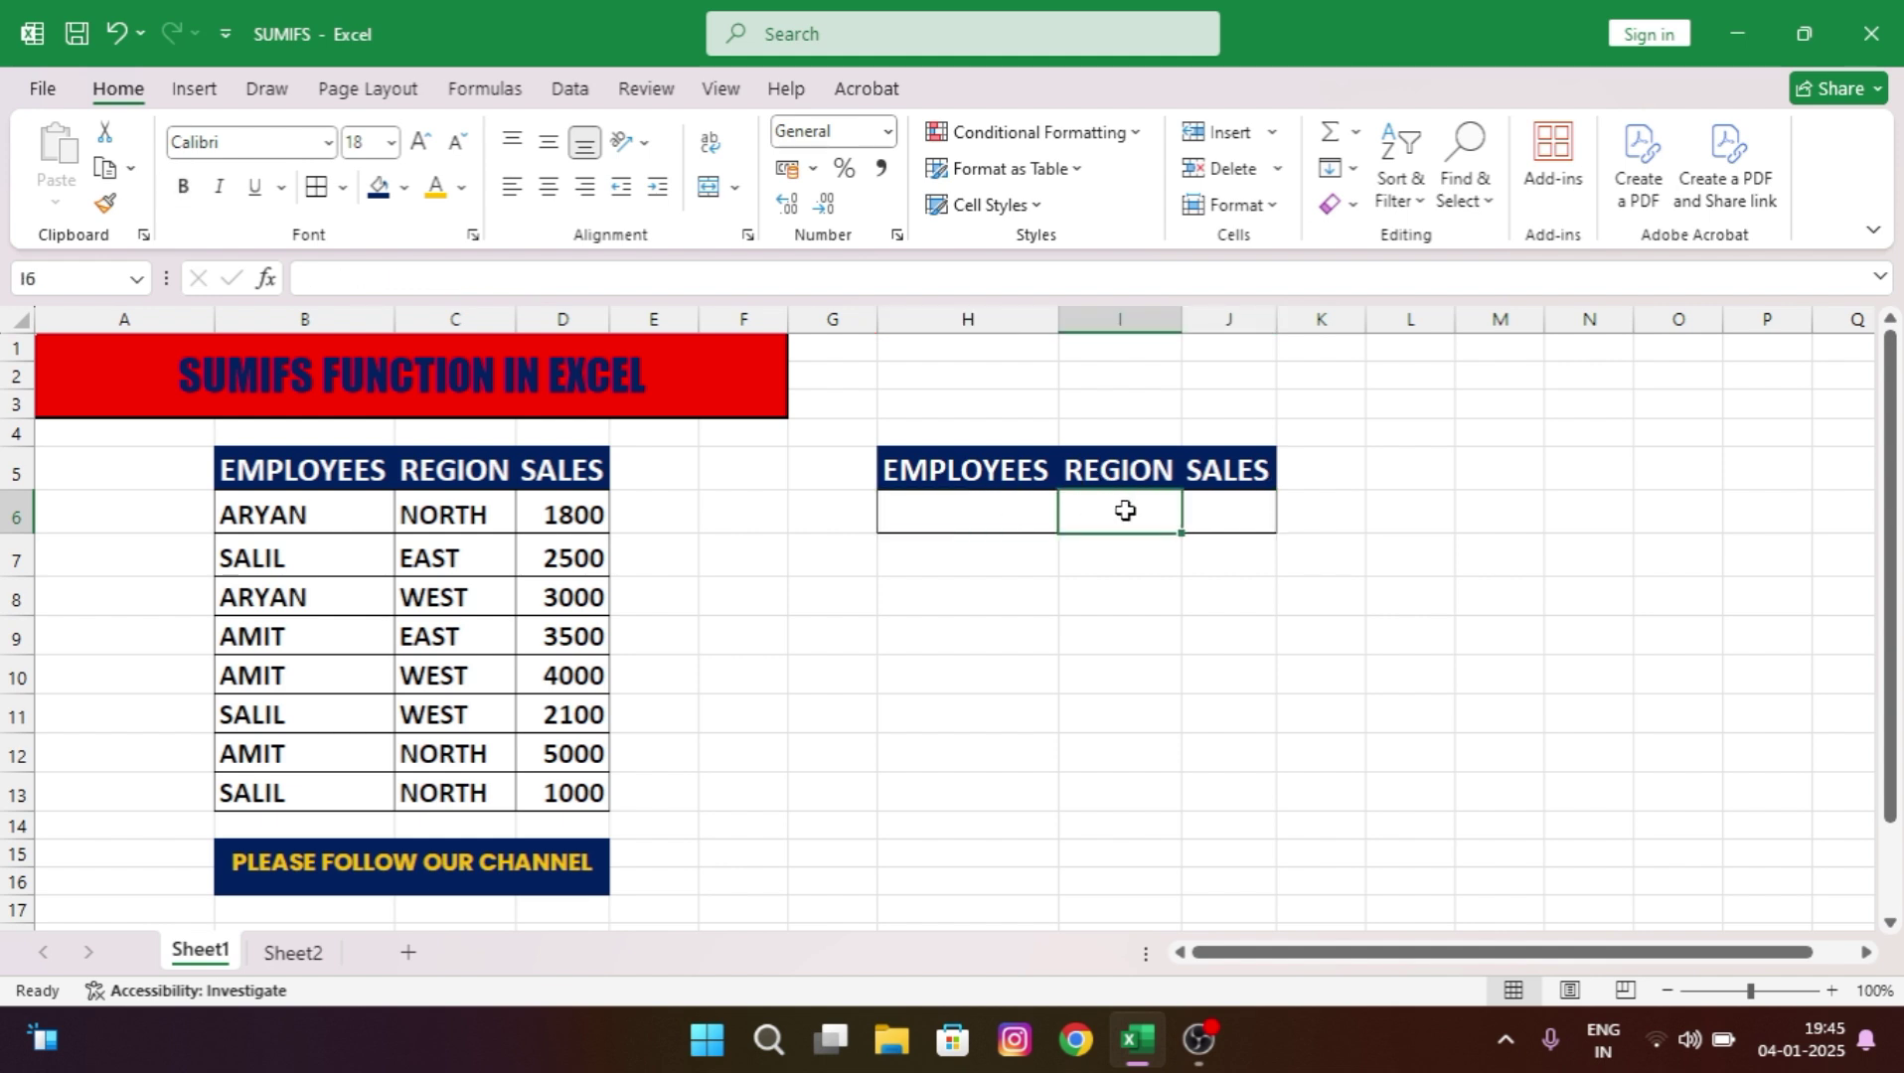
{"action": "left_click", "coordinate": [1026, 514]}
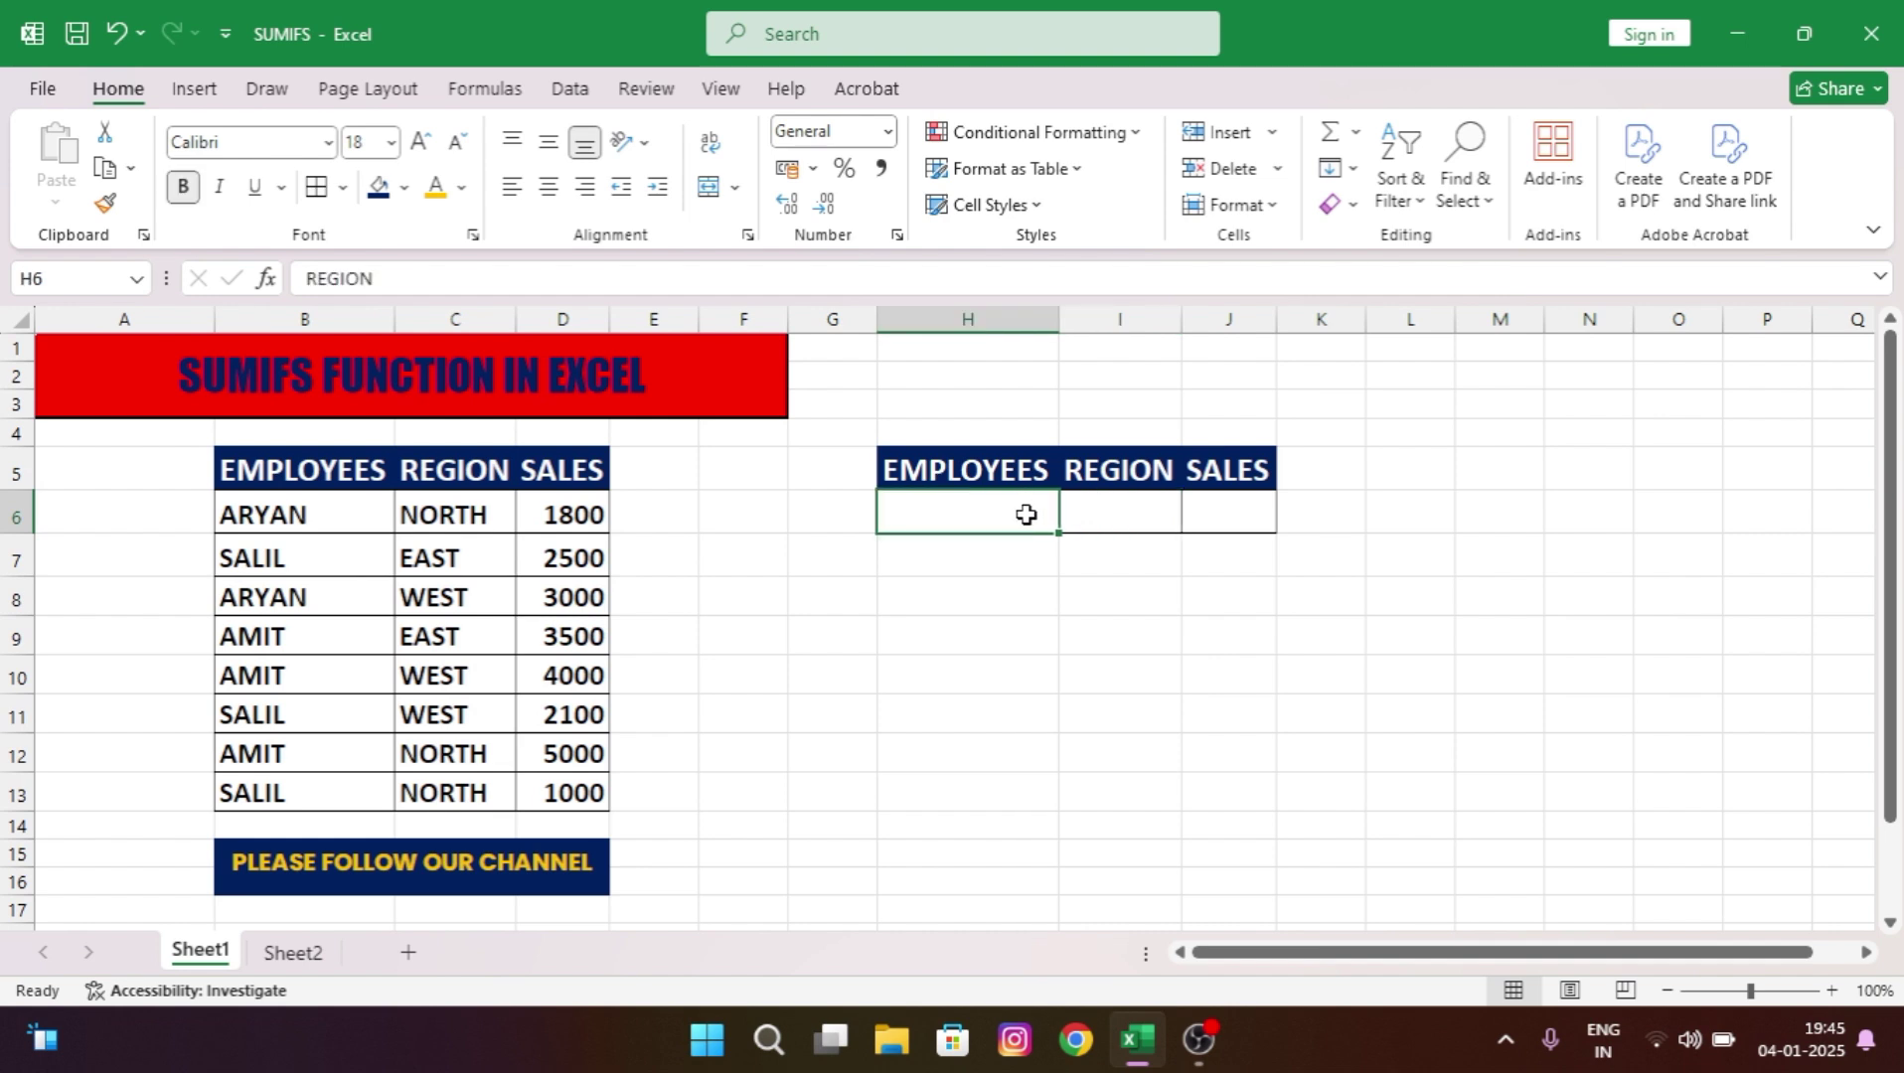
{"action": "left_click", "coordinate": [1092, 523]}
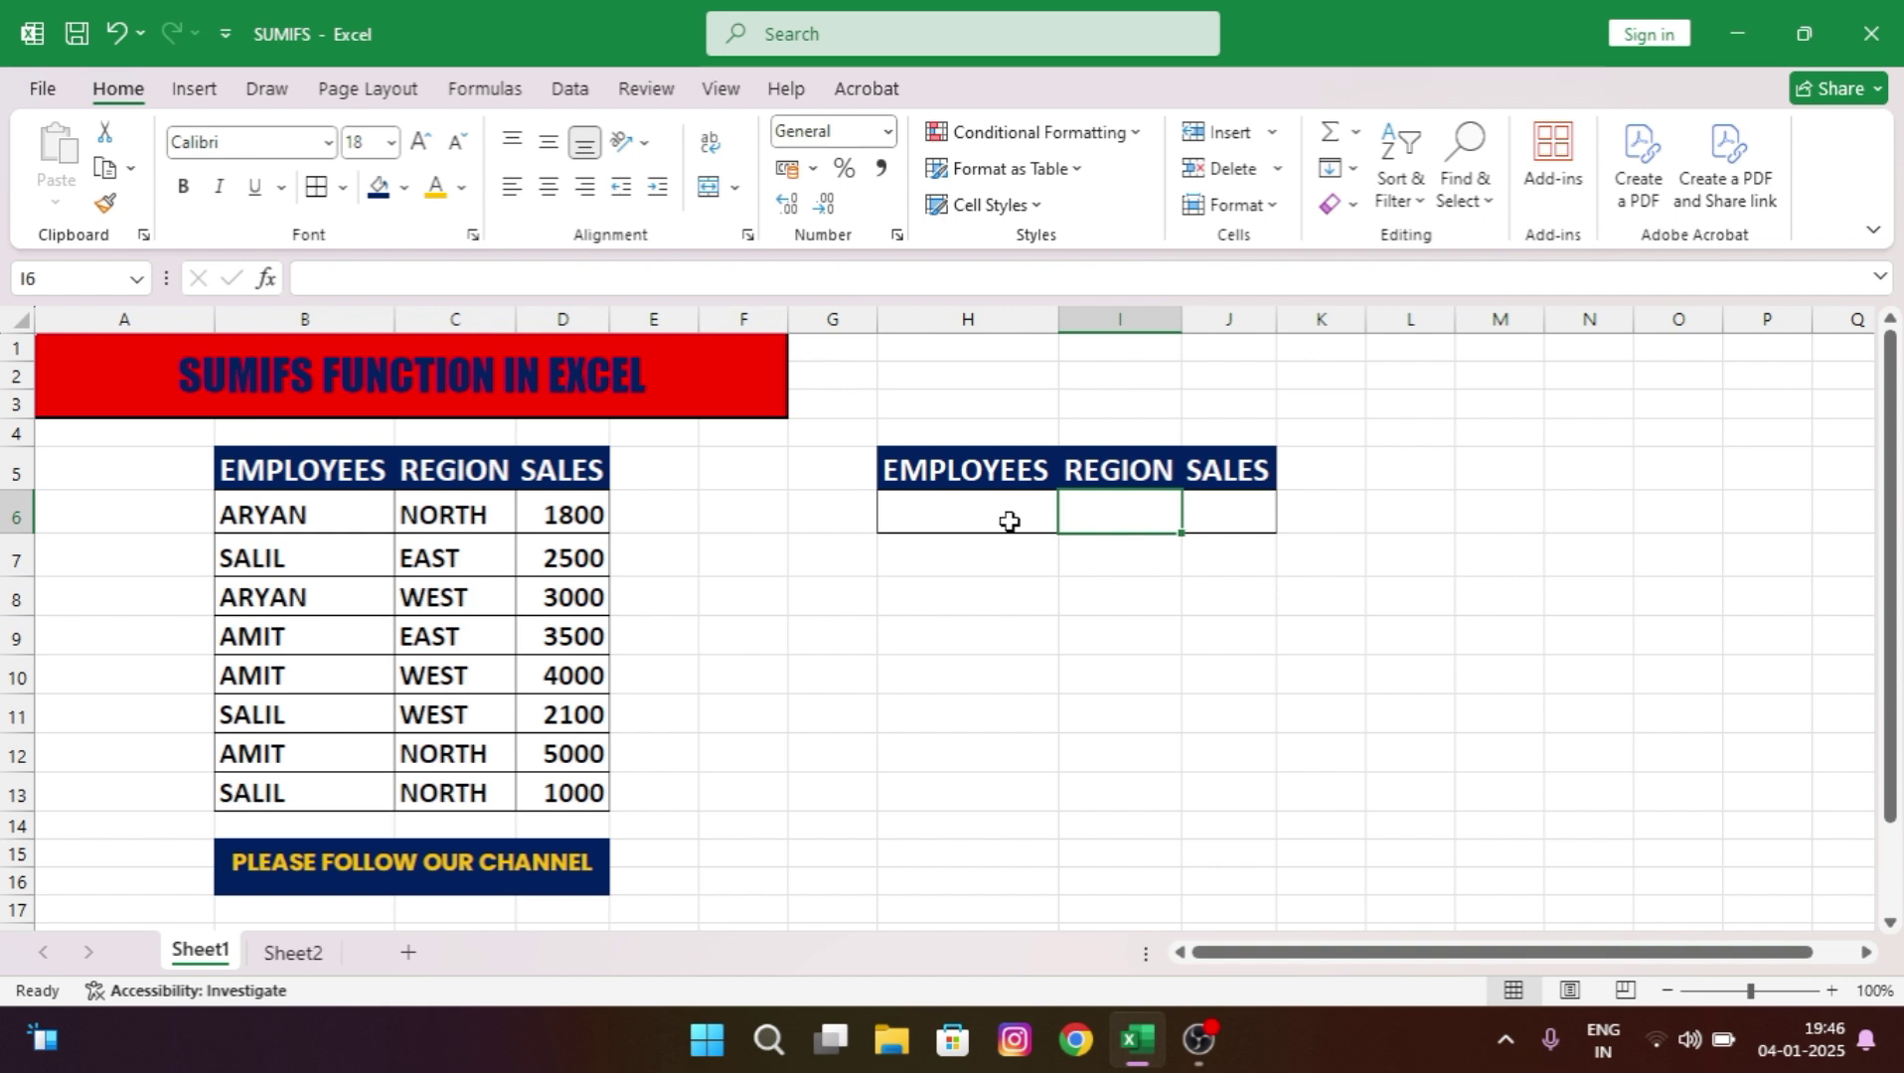
{"action": "left_click", "coordinate": [1201, 523]}
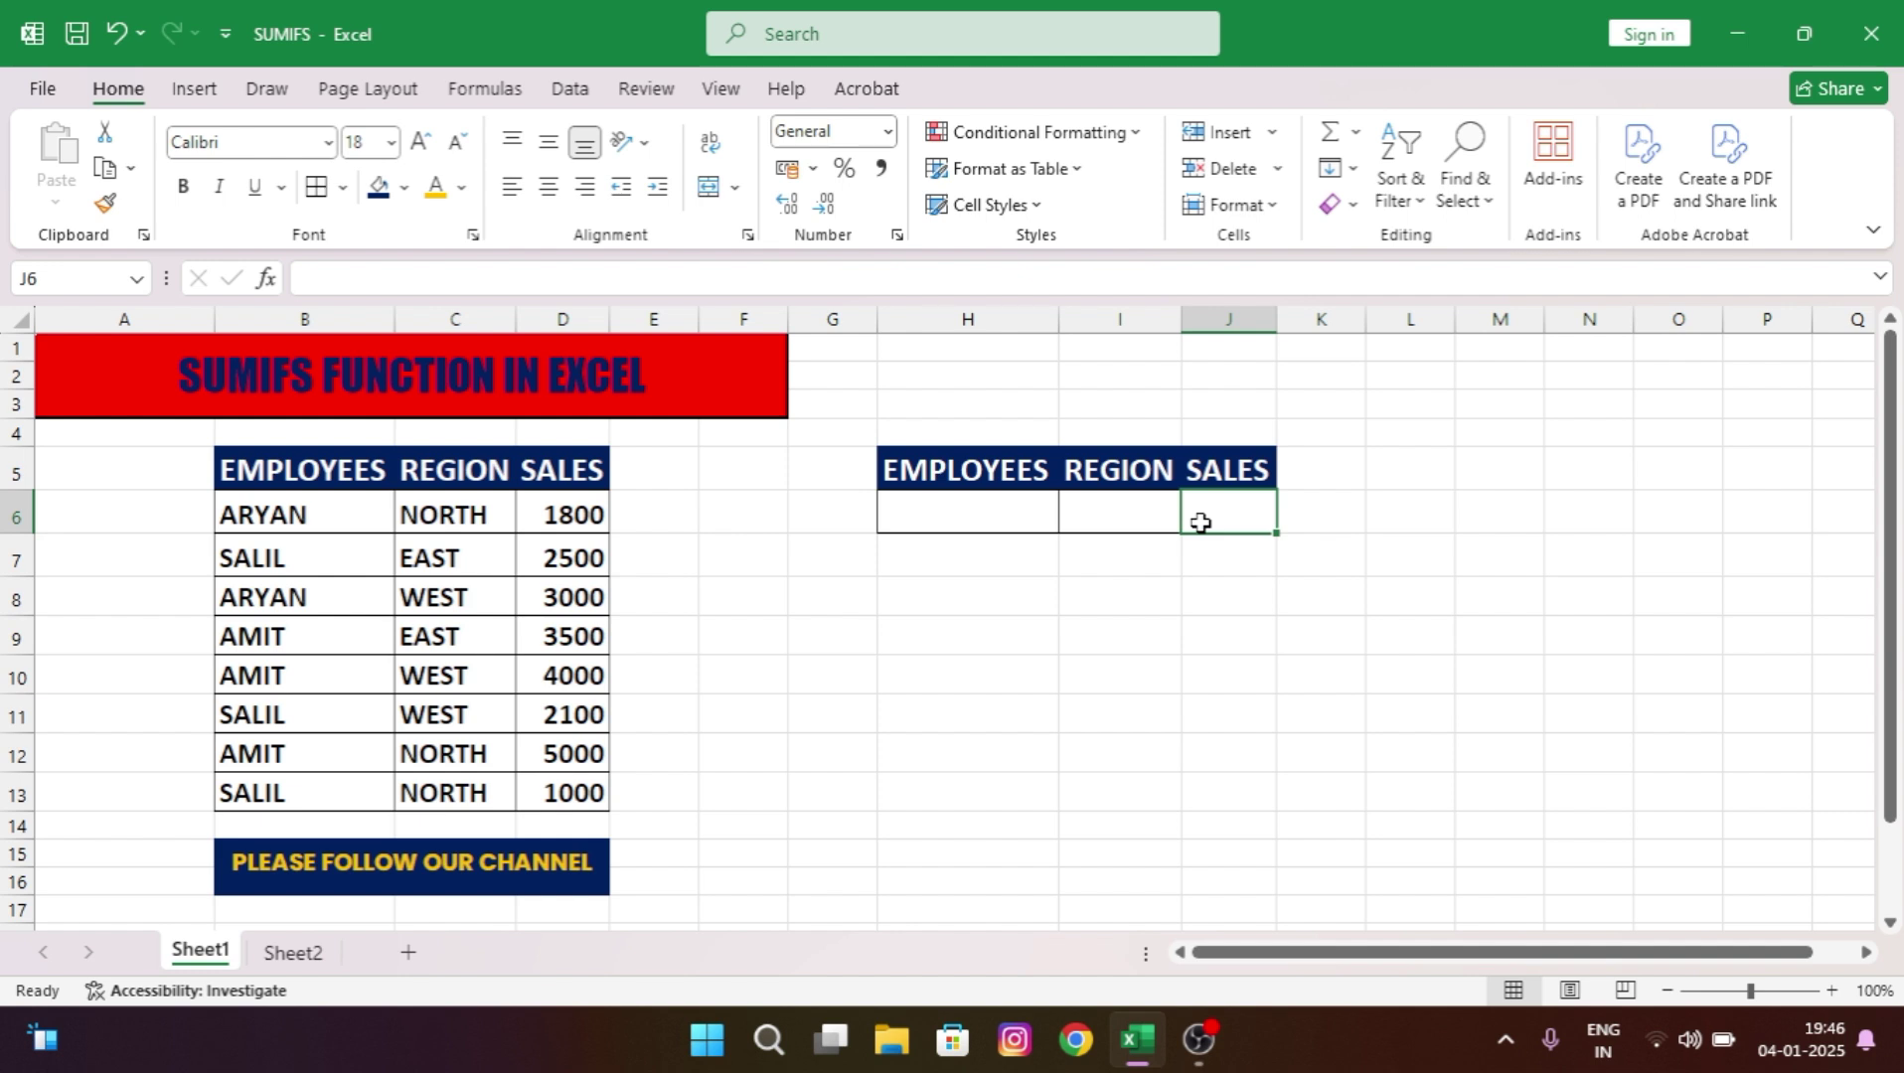
{"action": "left_click", "coordinate": [1036, 510]}
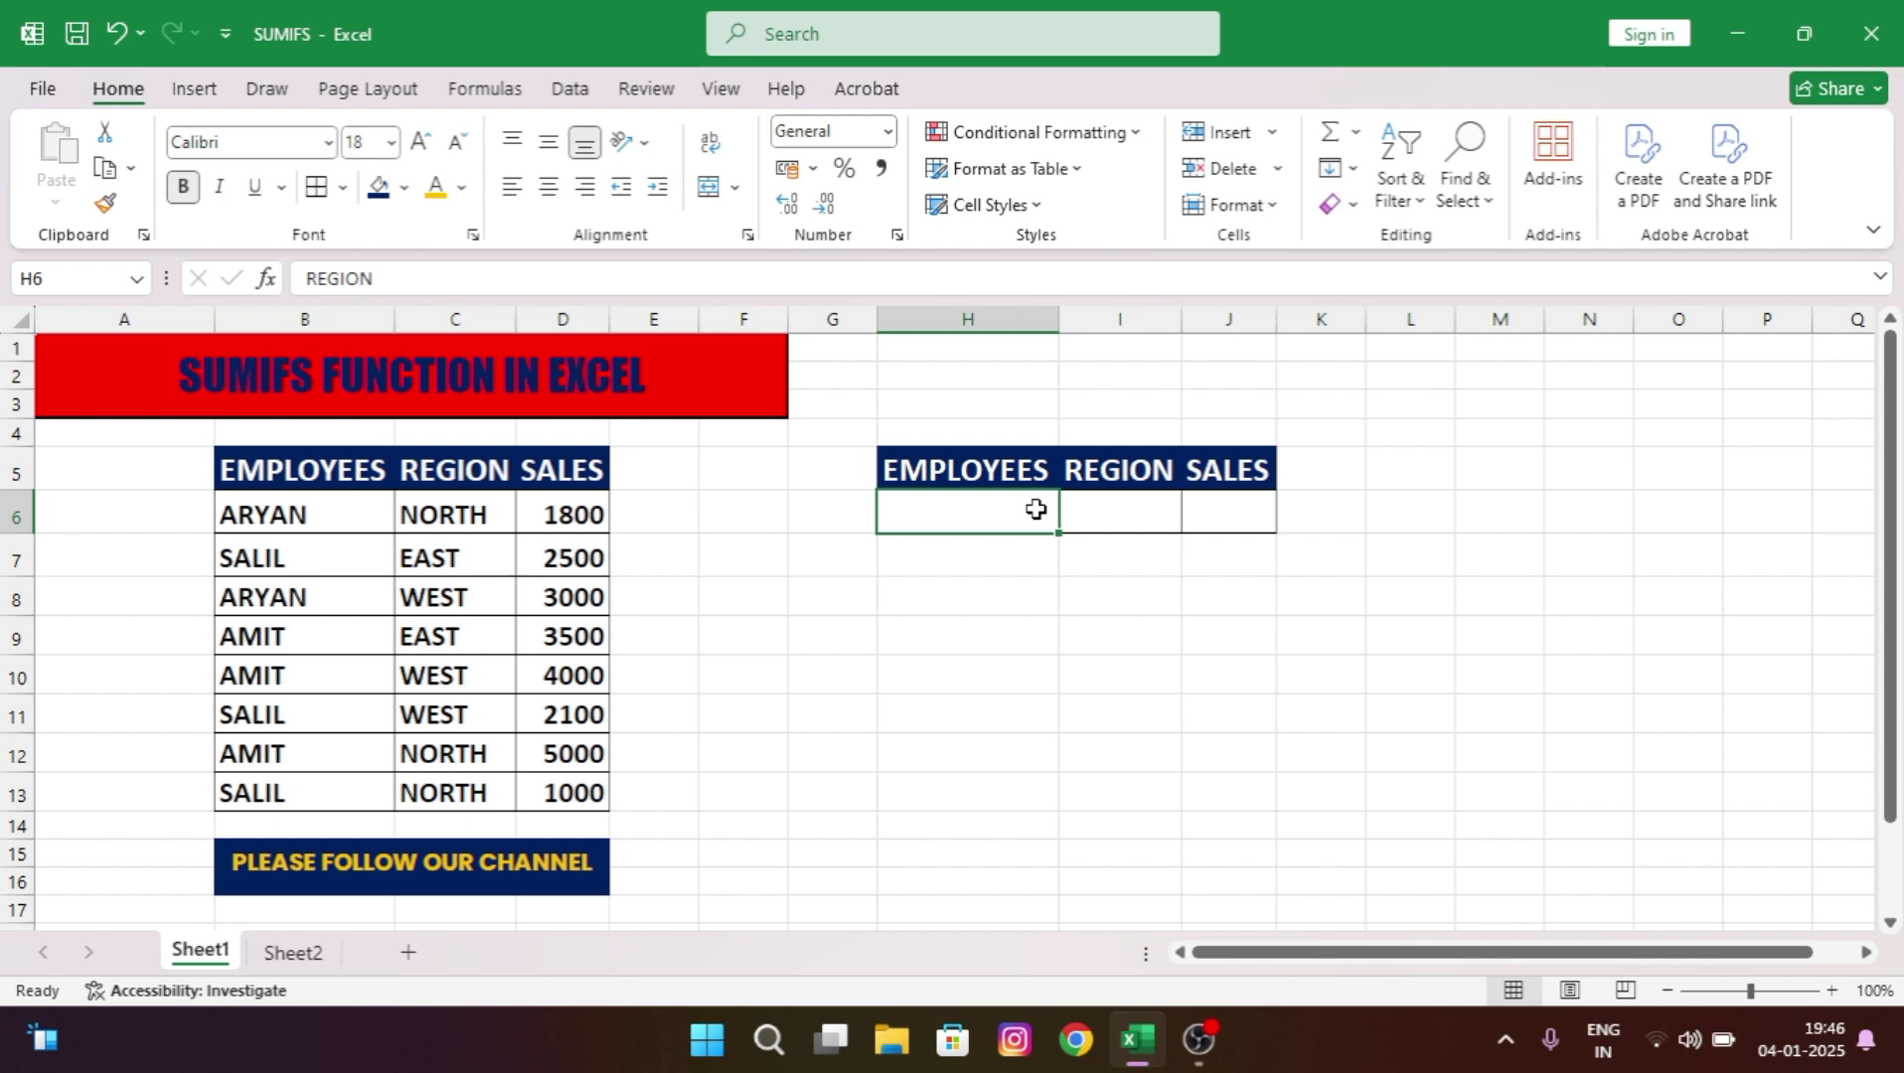
{"action": "left_click", "coordinate": [1117, 518]}
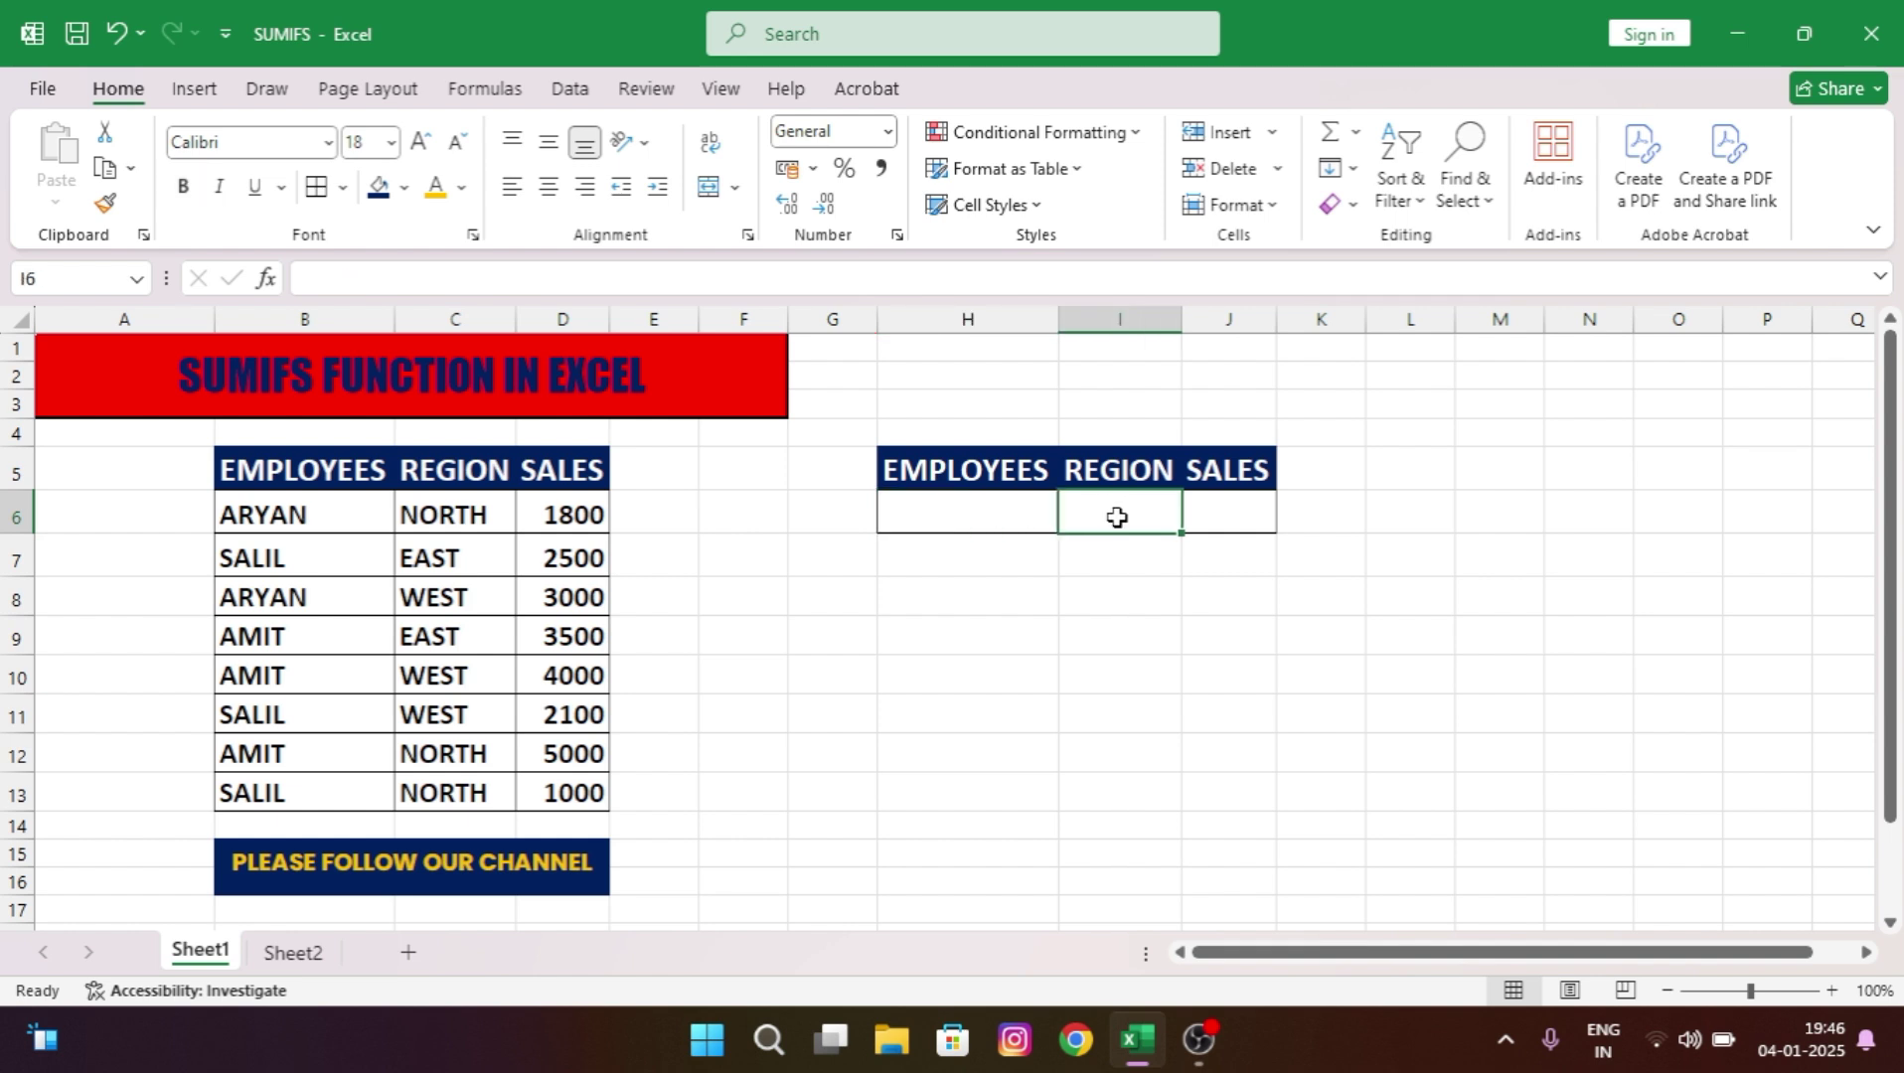
Start a SUMIFS formula in J6 with D6:D13 as the sum range.
{"action": "left_click", "coordinate": [1231, 514]}
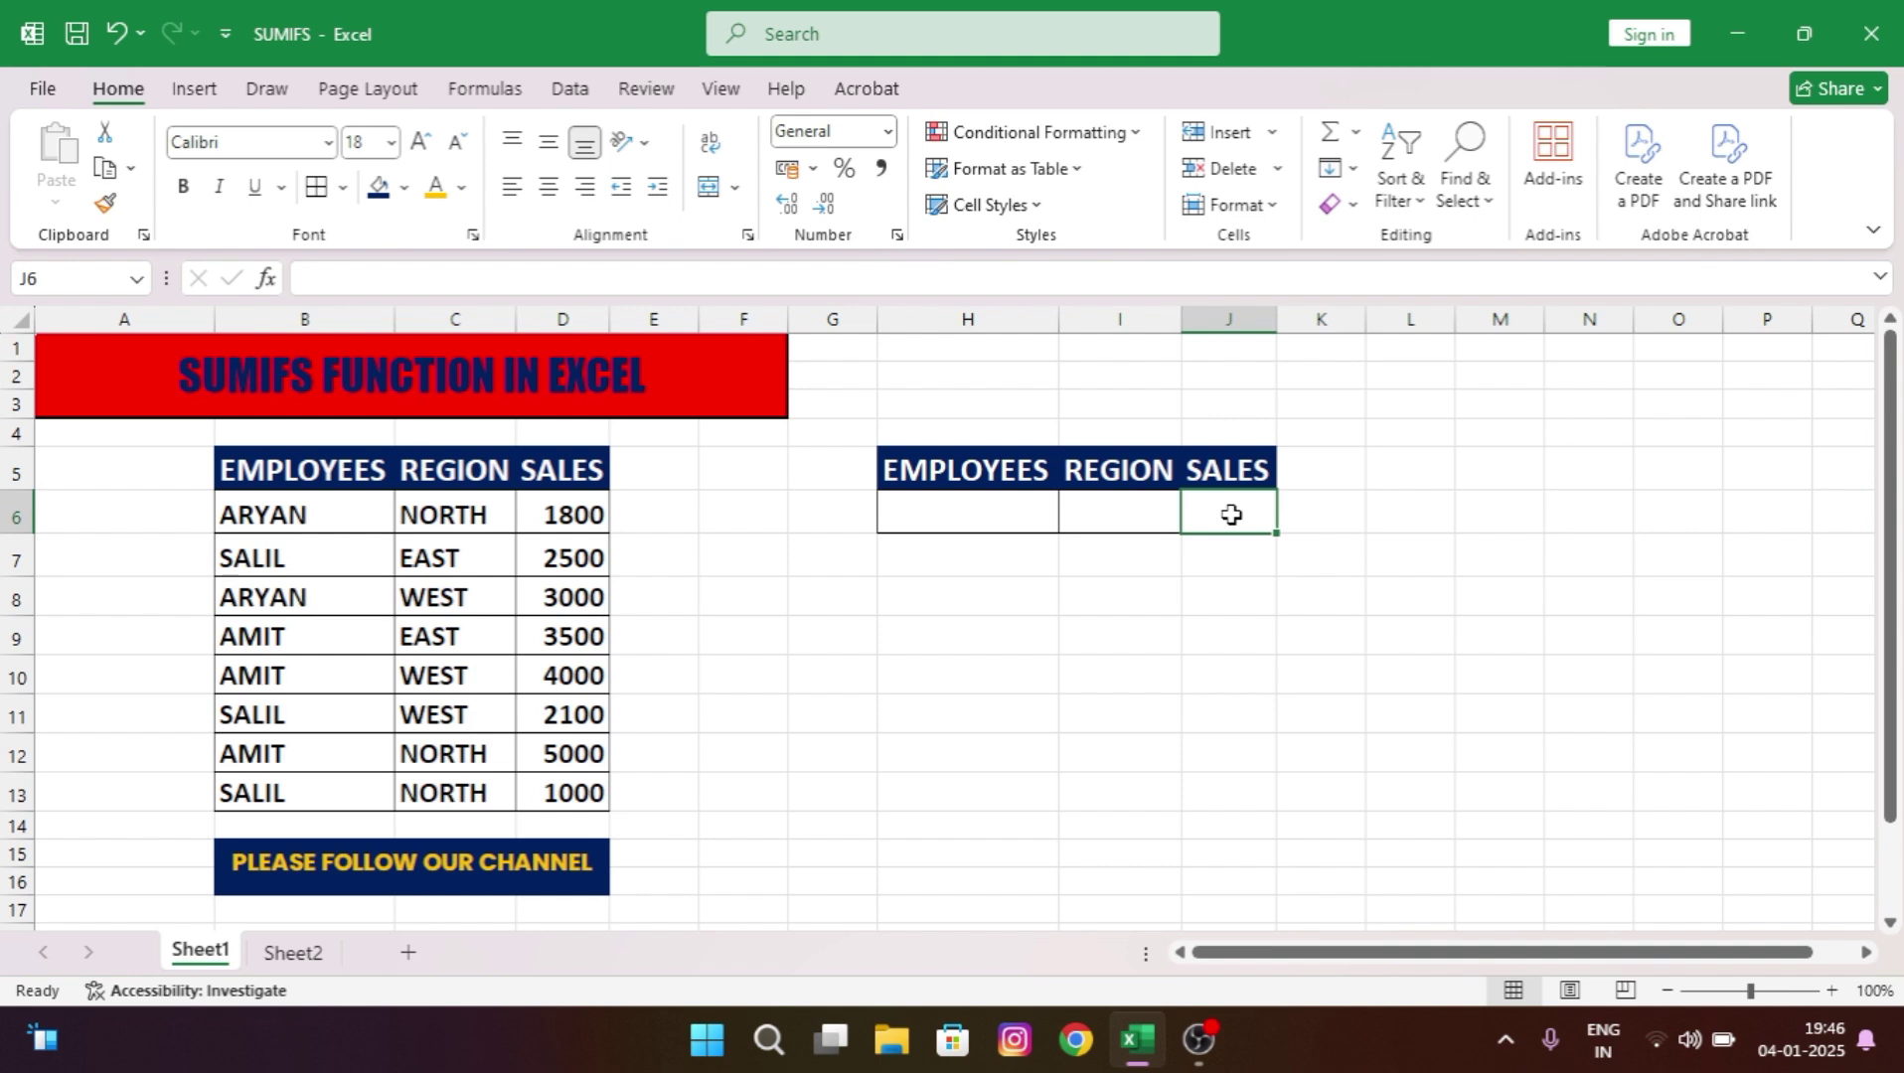
{"action": "type", "text": "="}
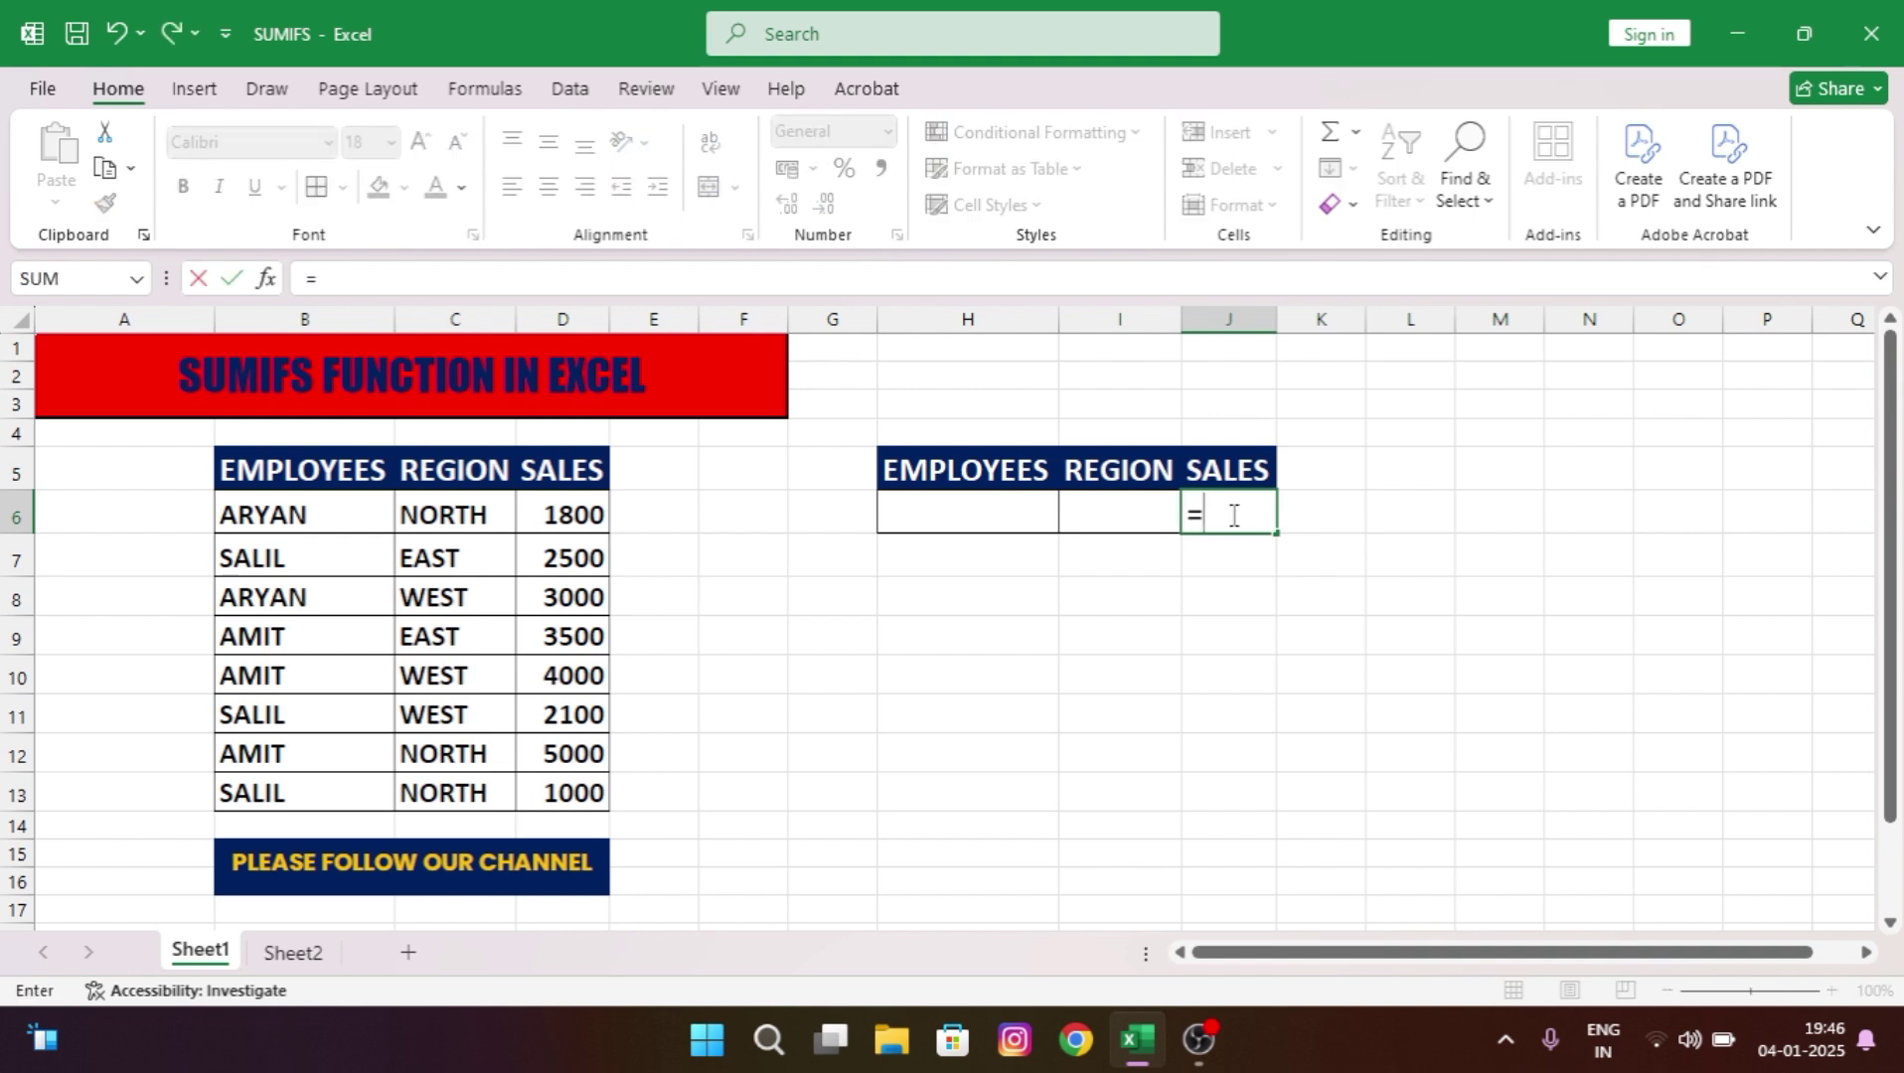
{"action": "type", "text": "S"}
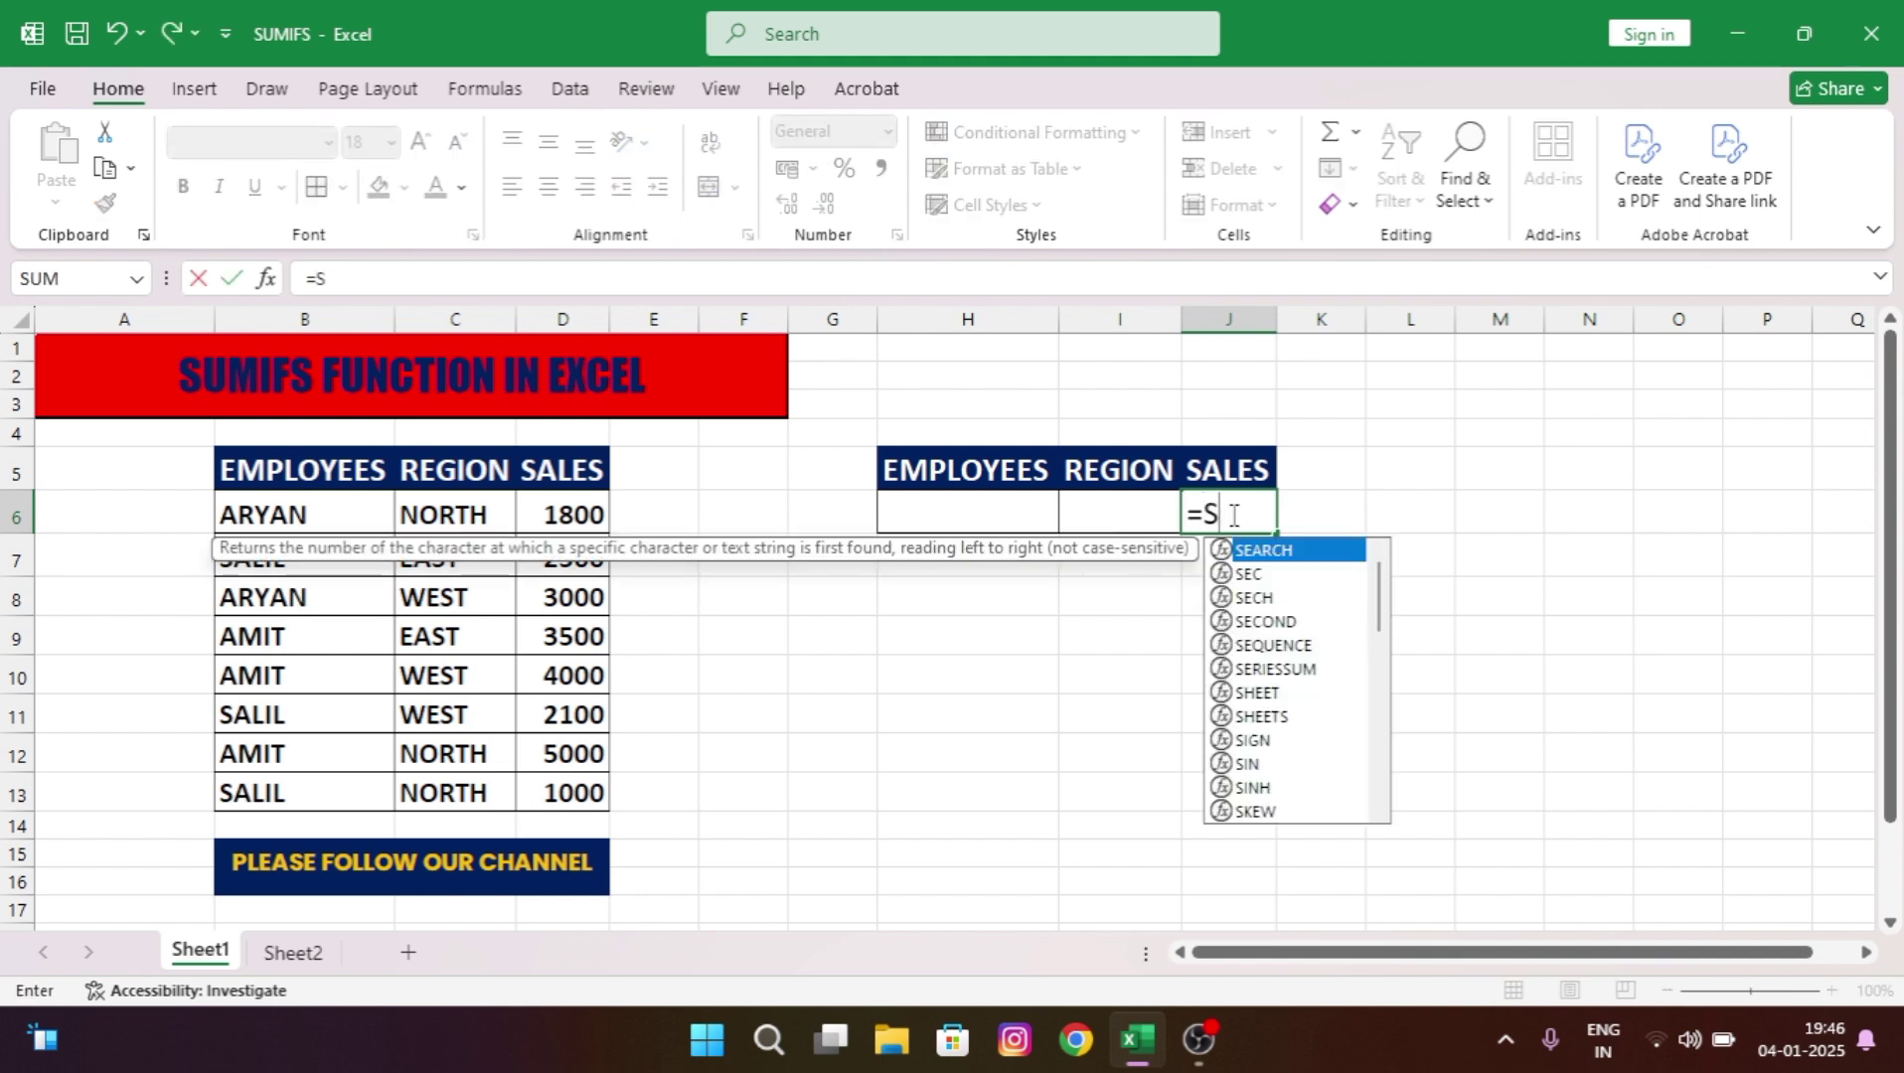
{"action": "type", "text": "UMIFS"}
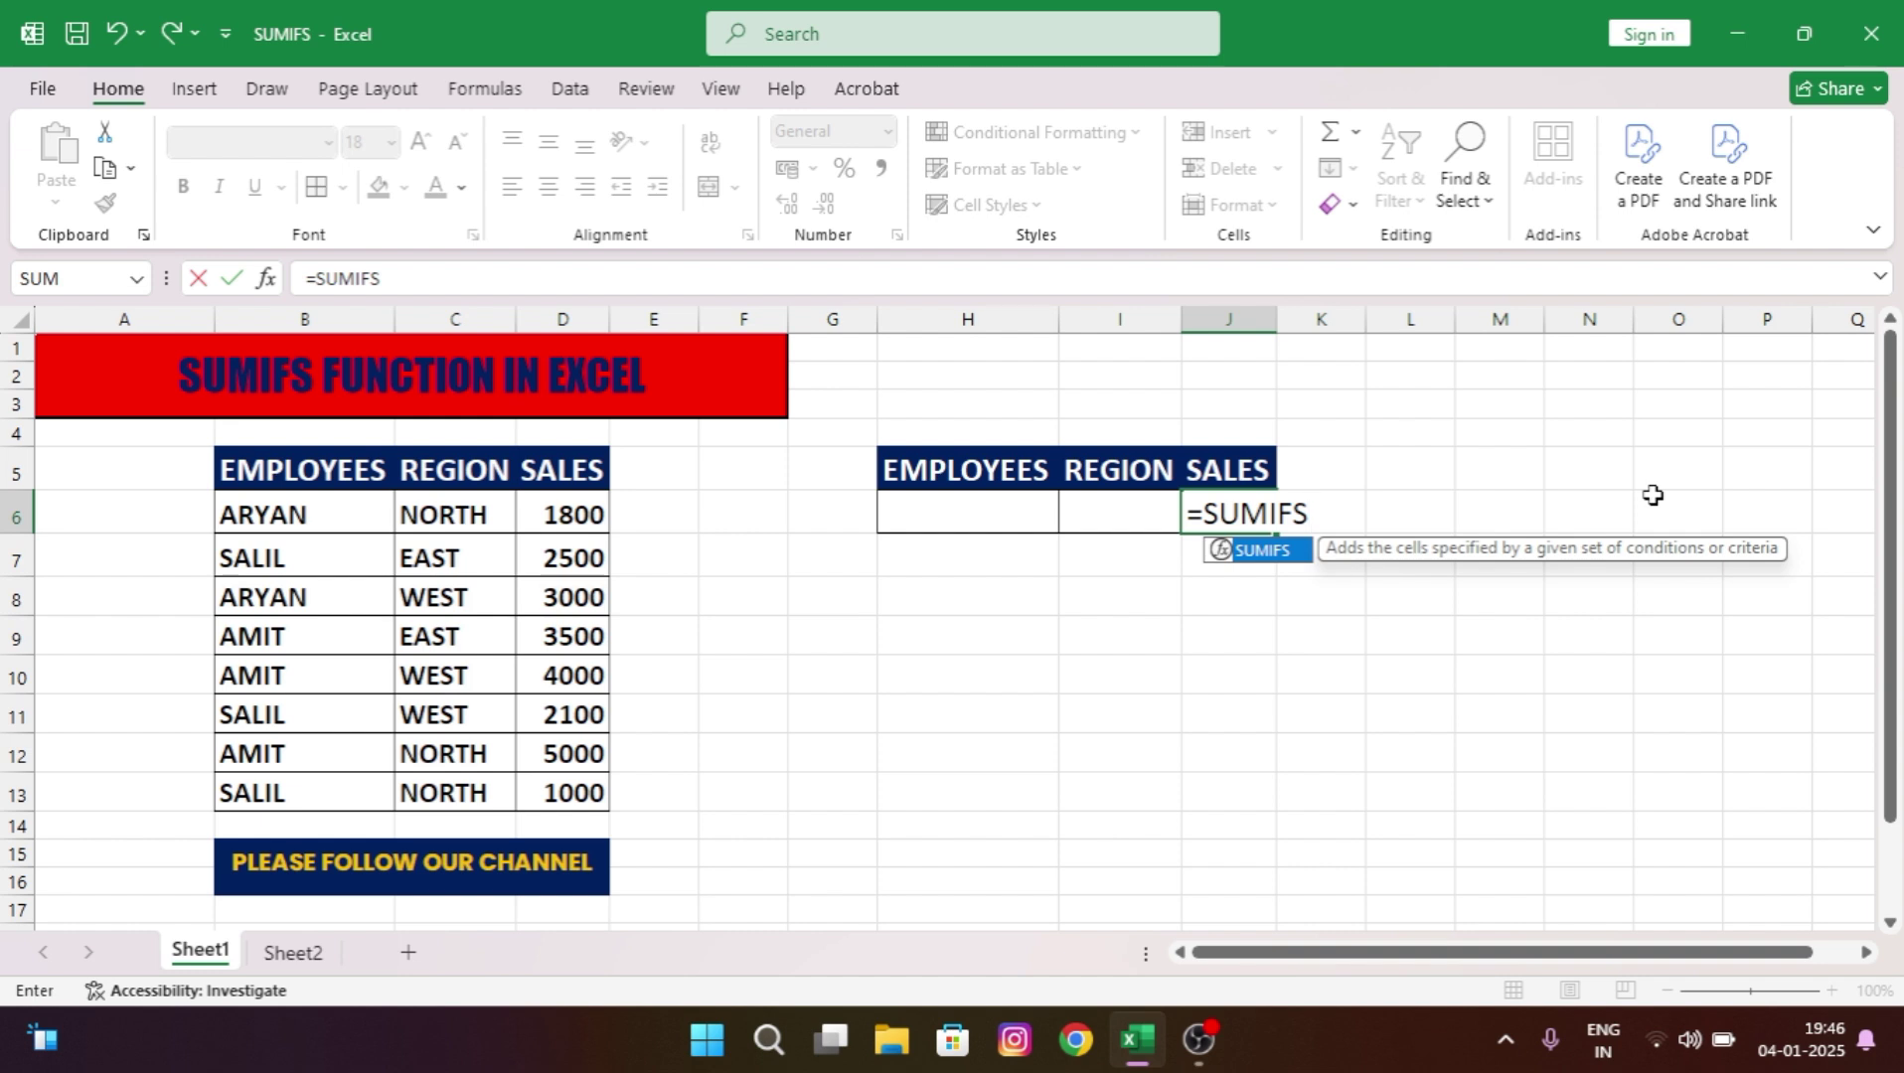
{"action": "double_click", "coordinate": [1233, 553]}
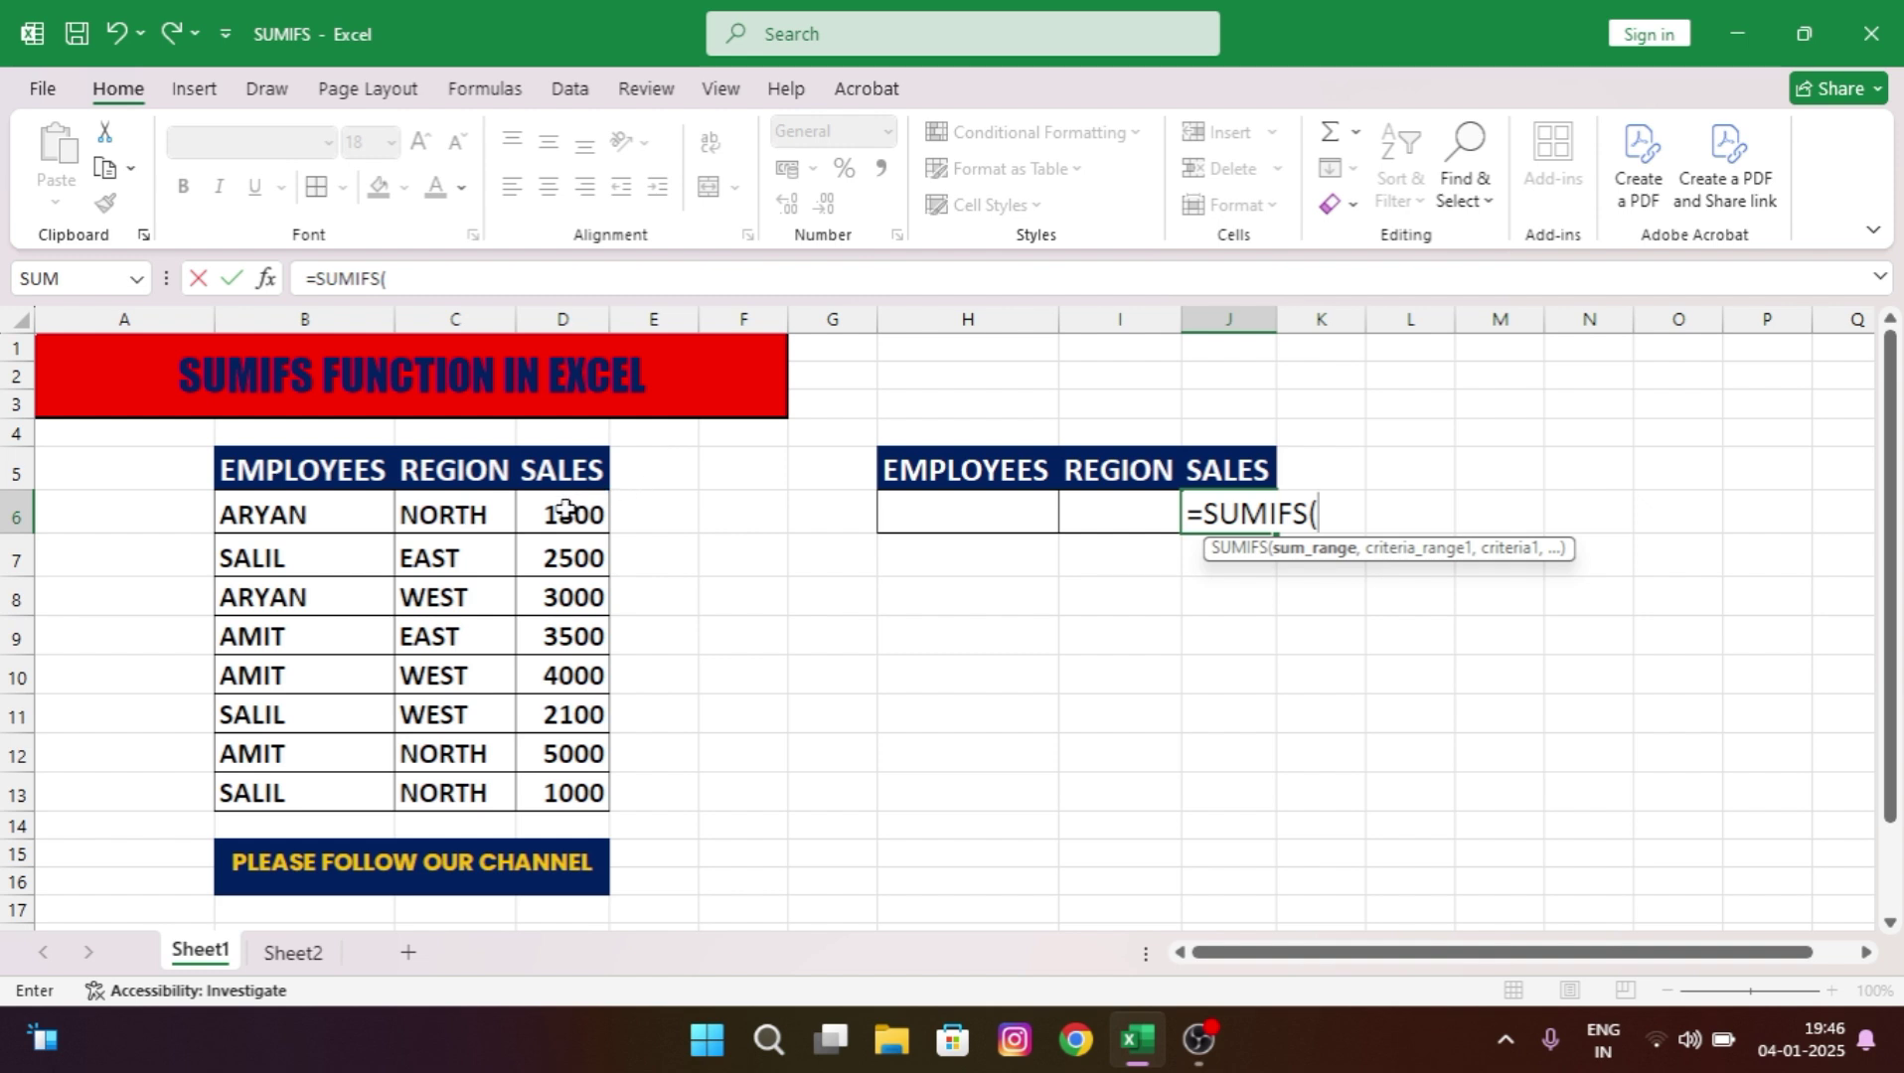
{"action": "left_click_drag", "start_coordinate": [563, 510], "coordinate": [559, 777]}
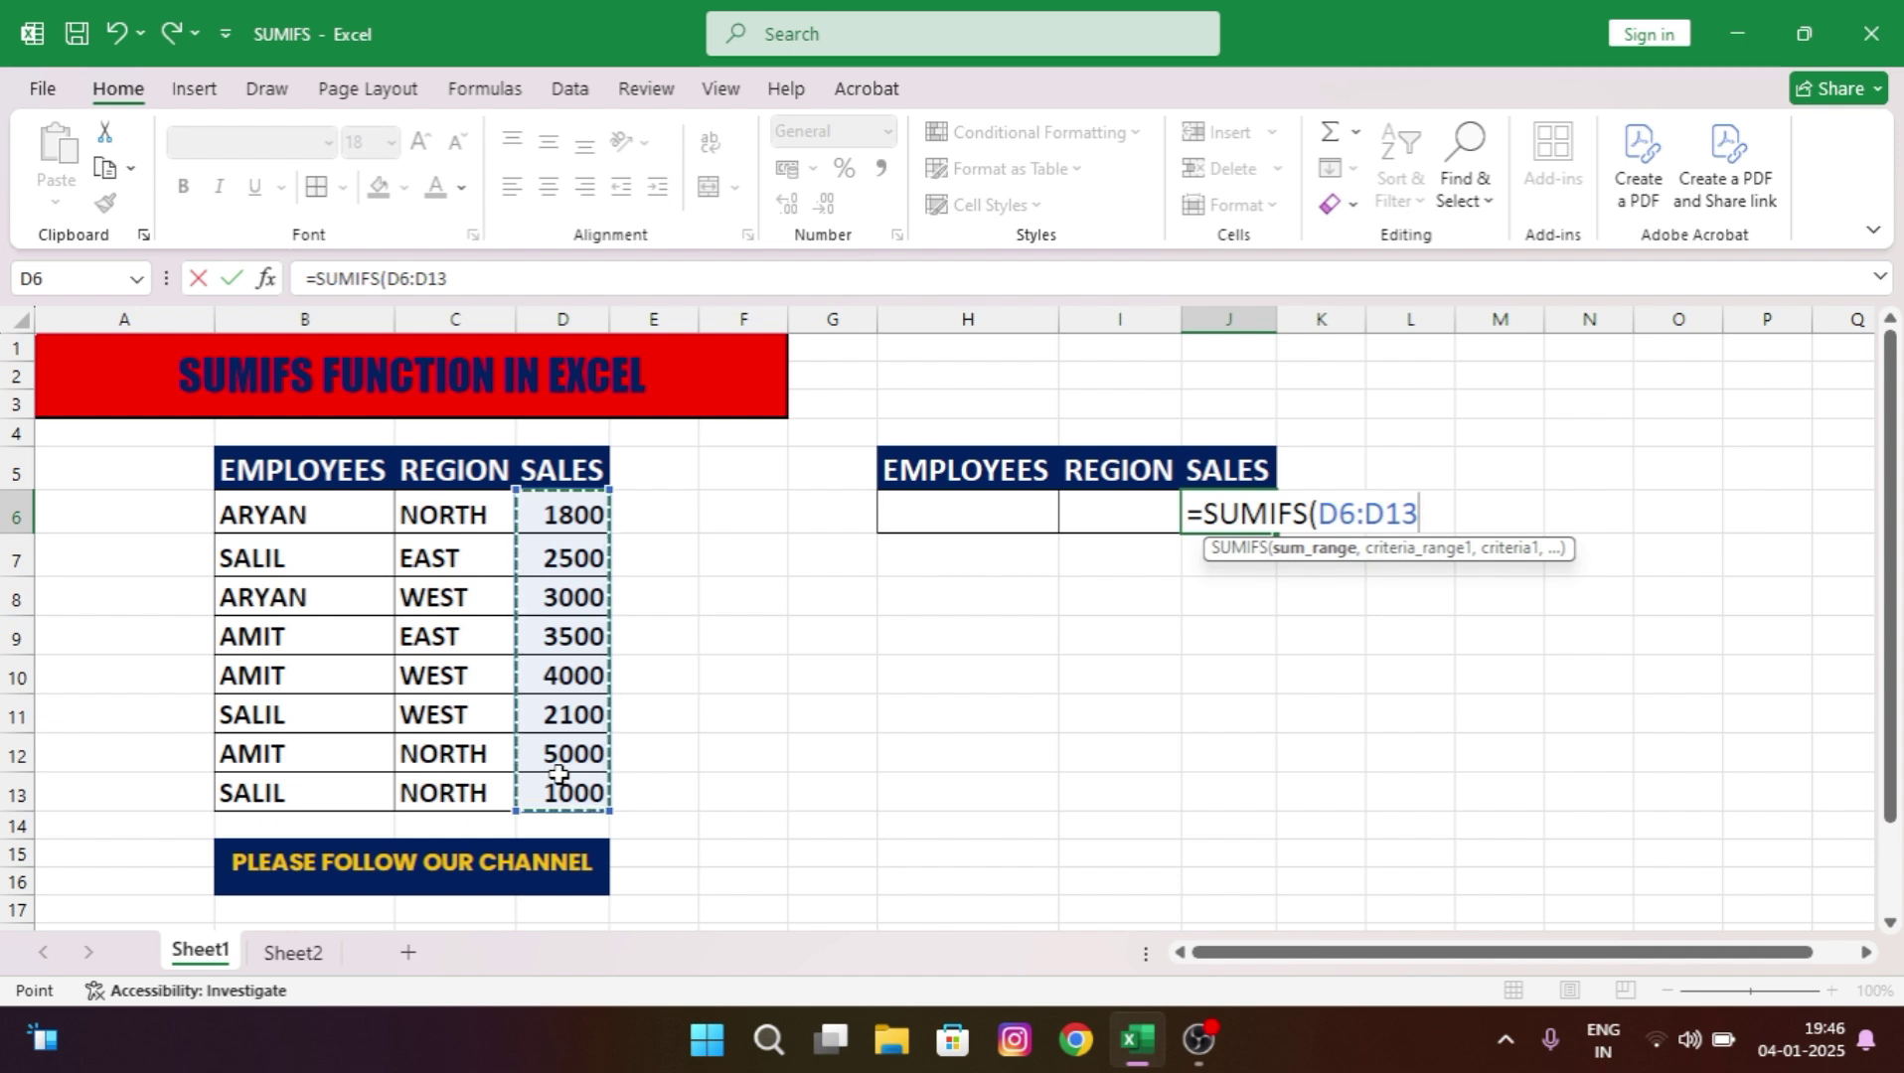
{"action": "type", "text": ","}
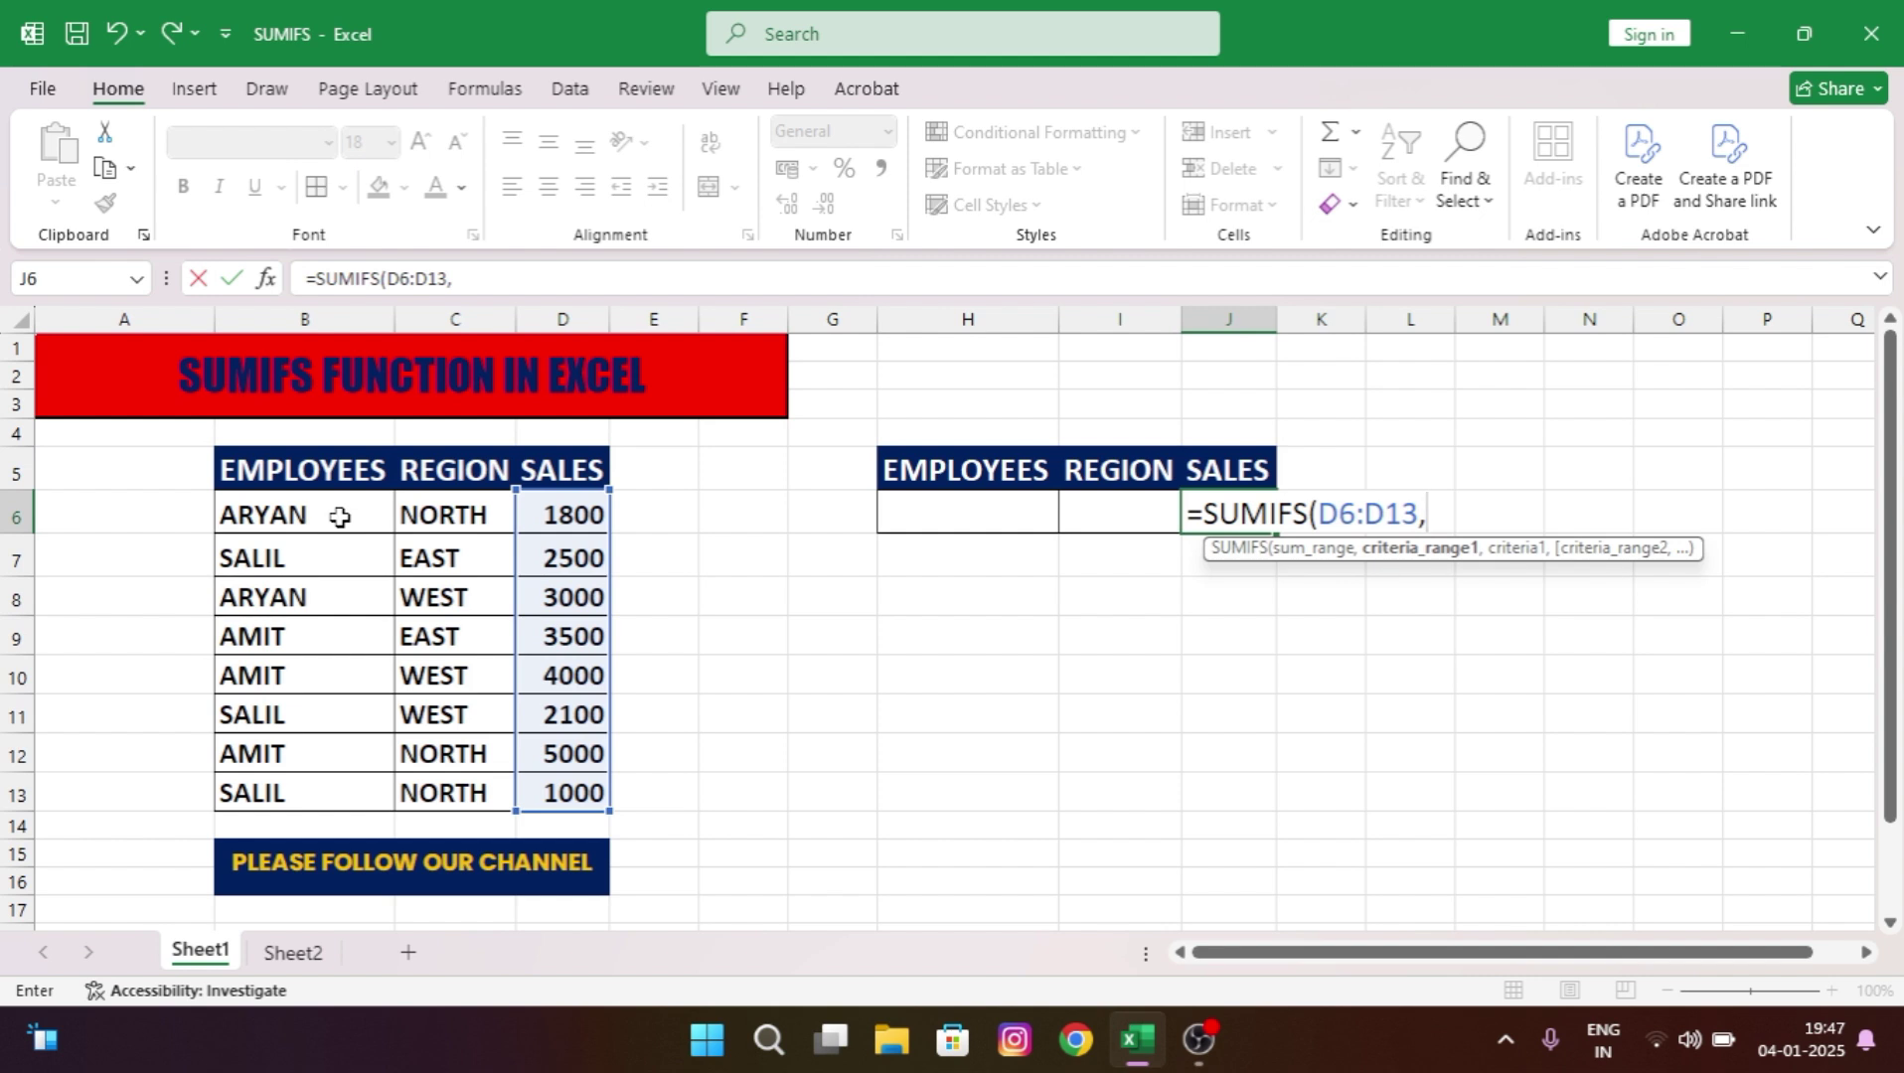
Add the employee range B6:B13 with H6 as the first criterion of the SUMIFS formula.
{"action": "left_click_drag", "start_coordinate": [339, 517], "coordinate": [303, 775]}
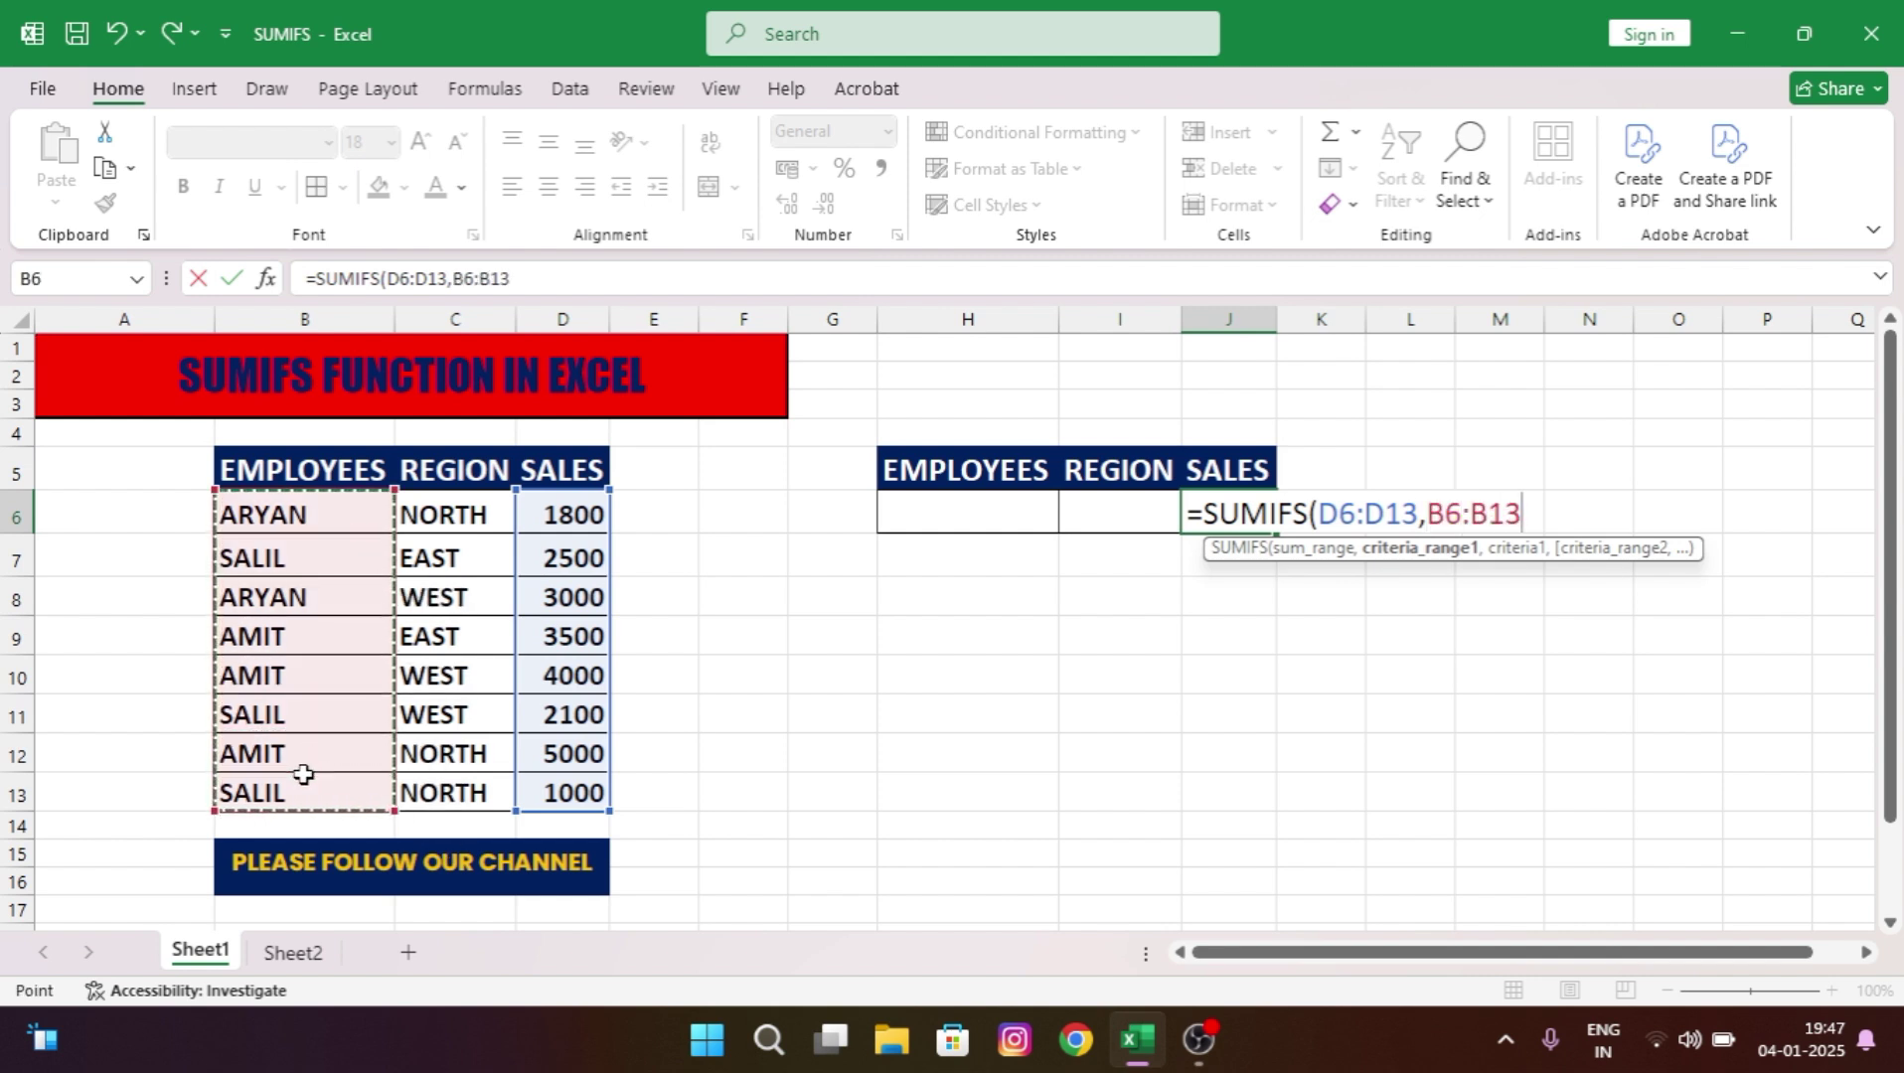
{"action": "type", "text": ","}
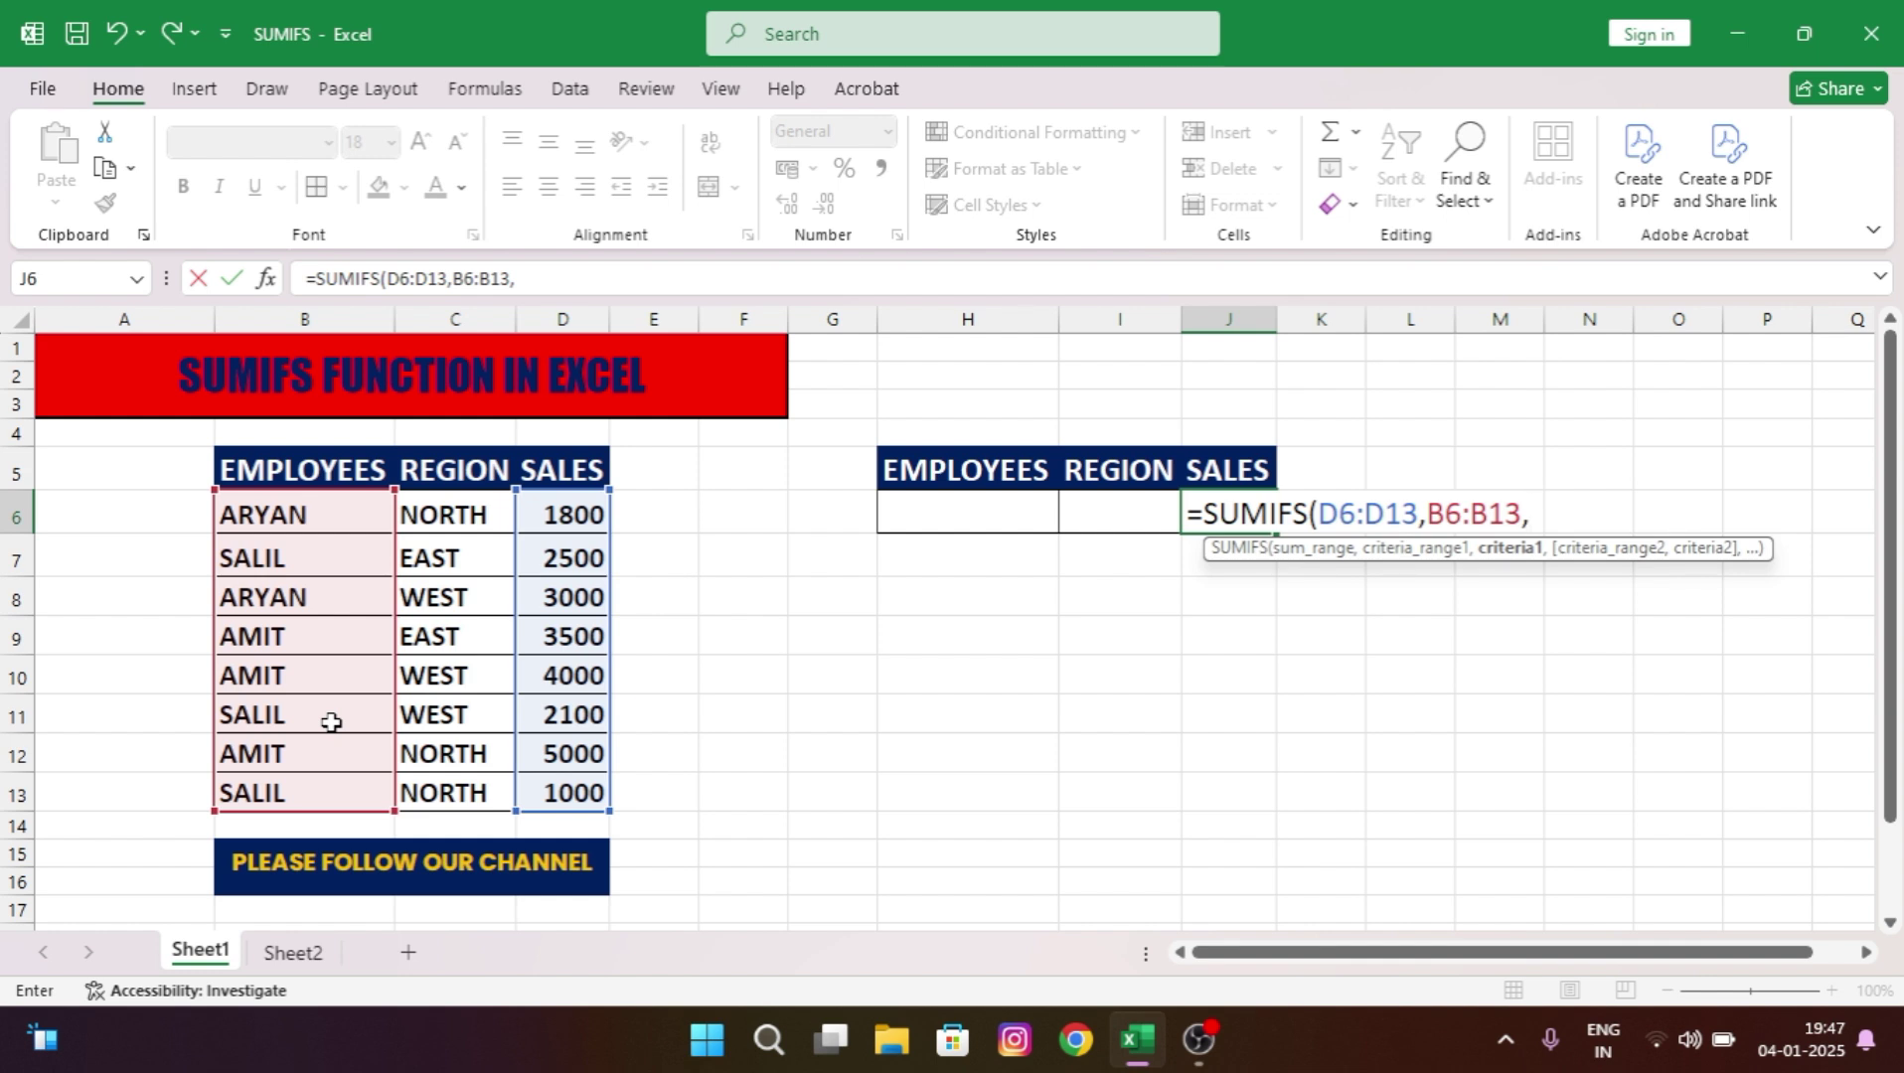
{"action": "left_click", "coordinate": [933, 529]}
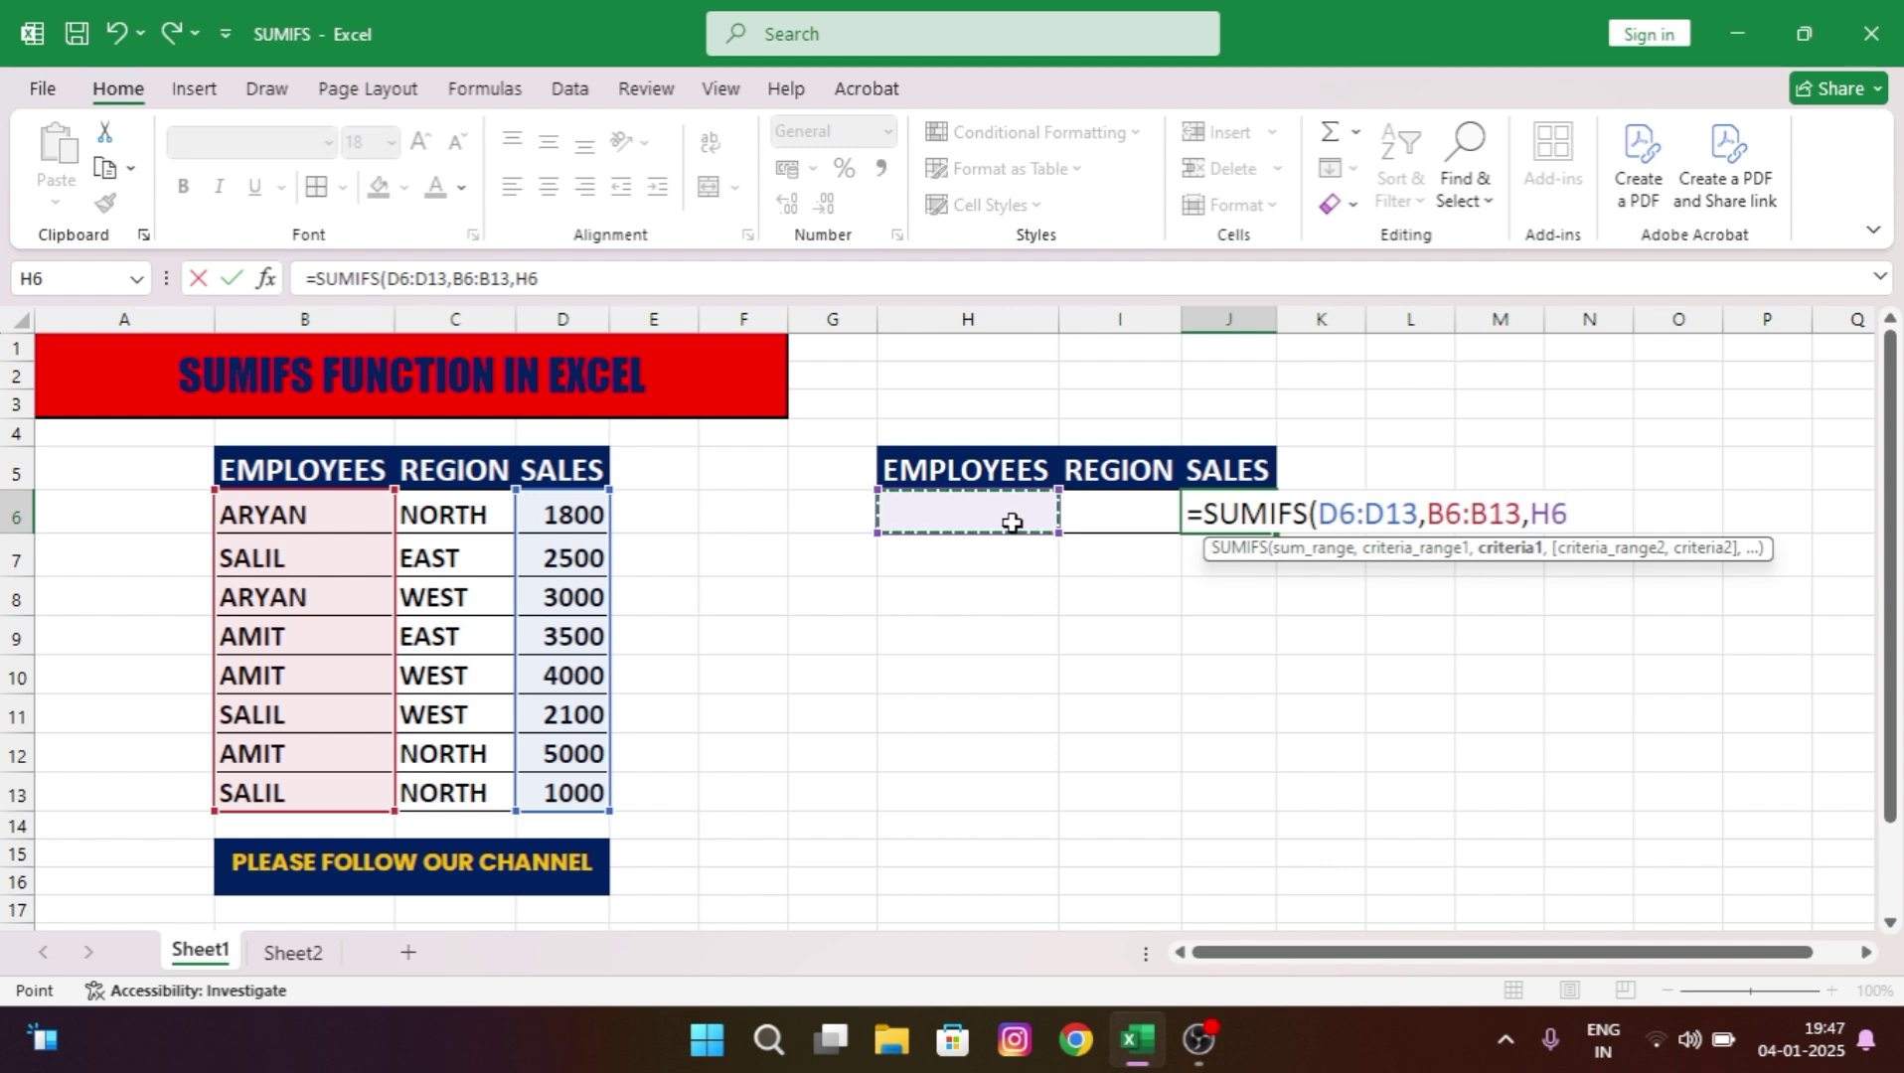
{"action": "type", "text": ","}
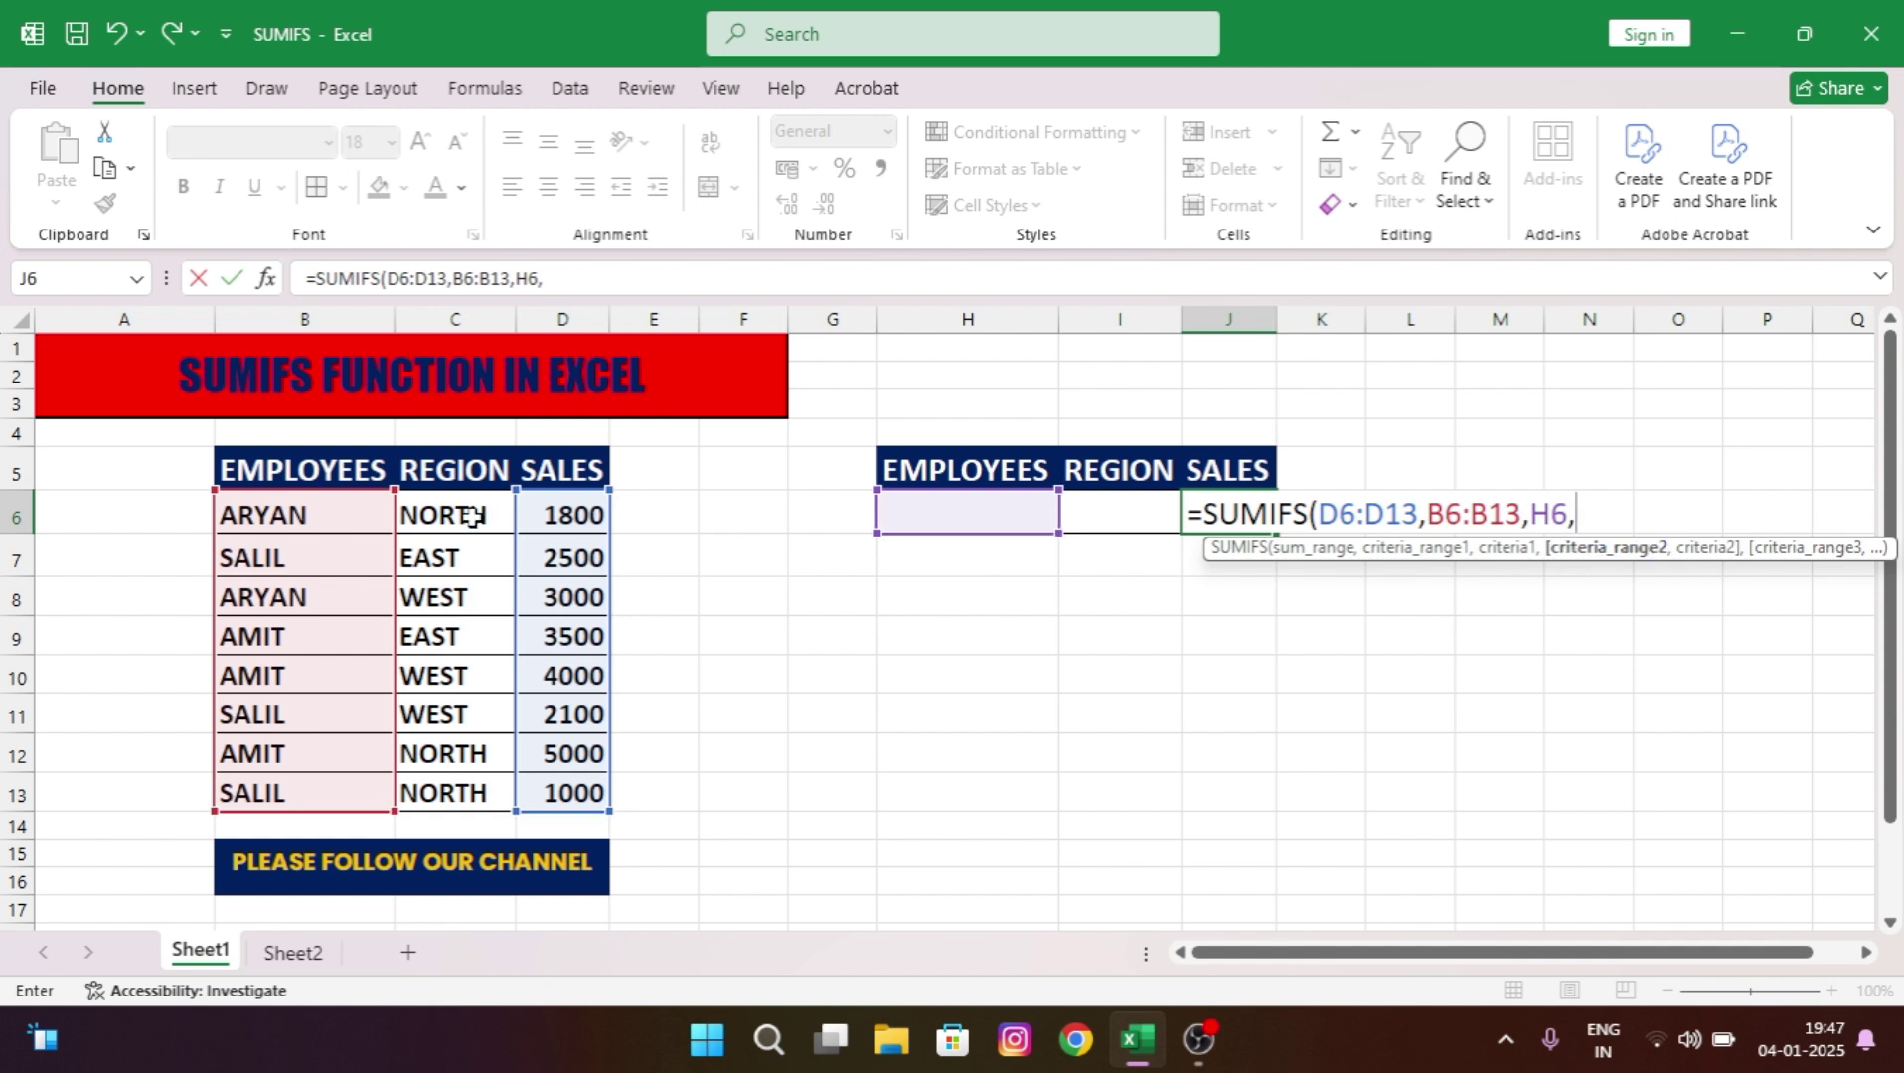
Add the region range C6:C13 with I6 as the second criterion and complete the SUMIFS formula.
{"action": "left_click_drag", "start_coordinate": [471, 515], "coordinate": [458, 774]}
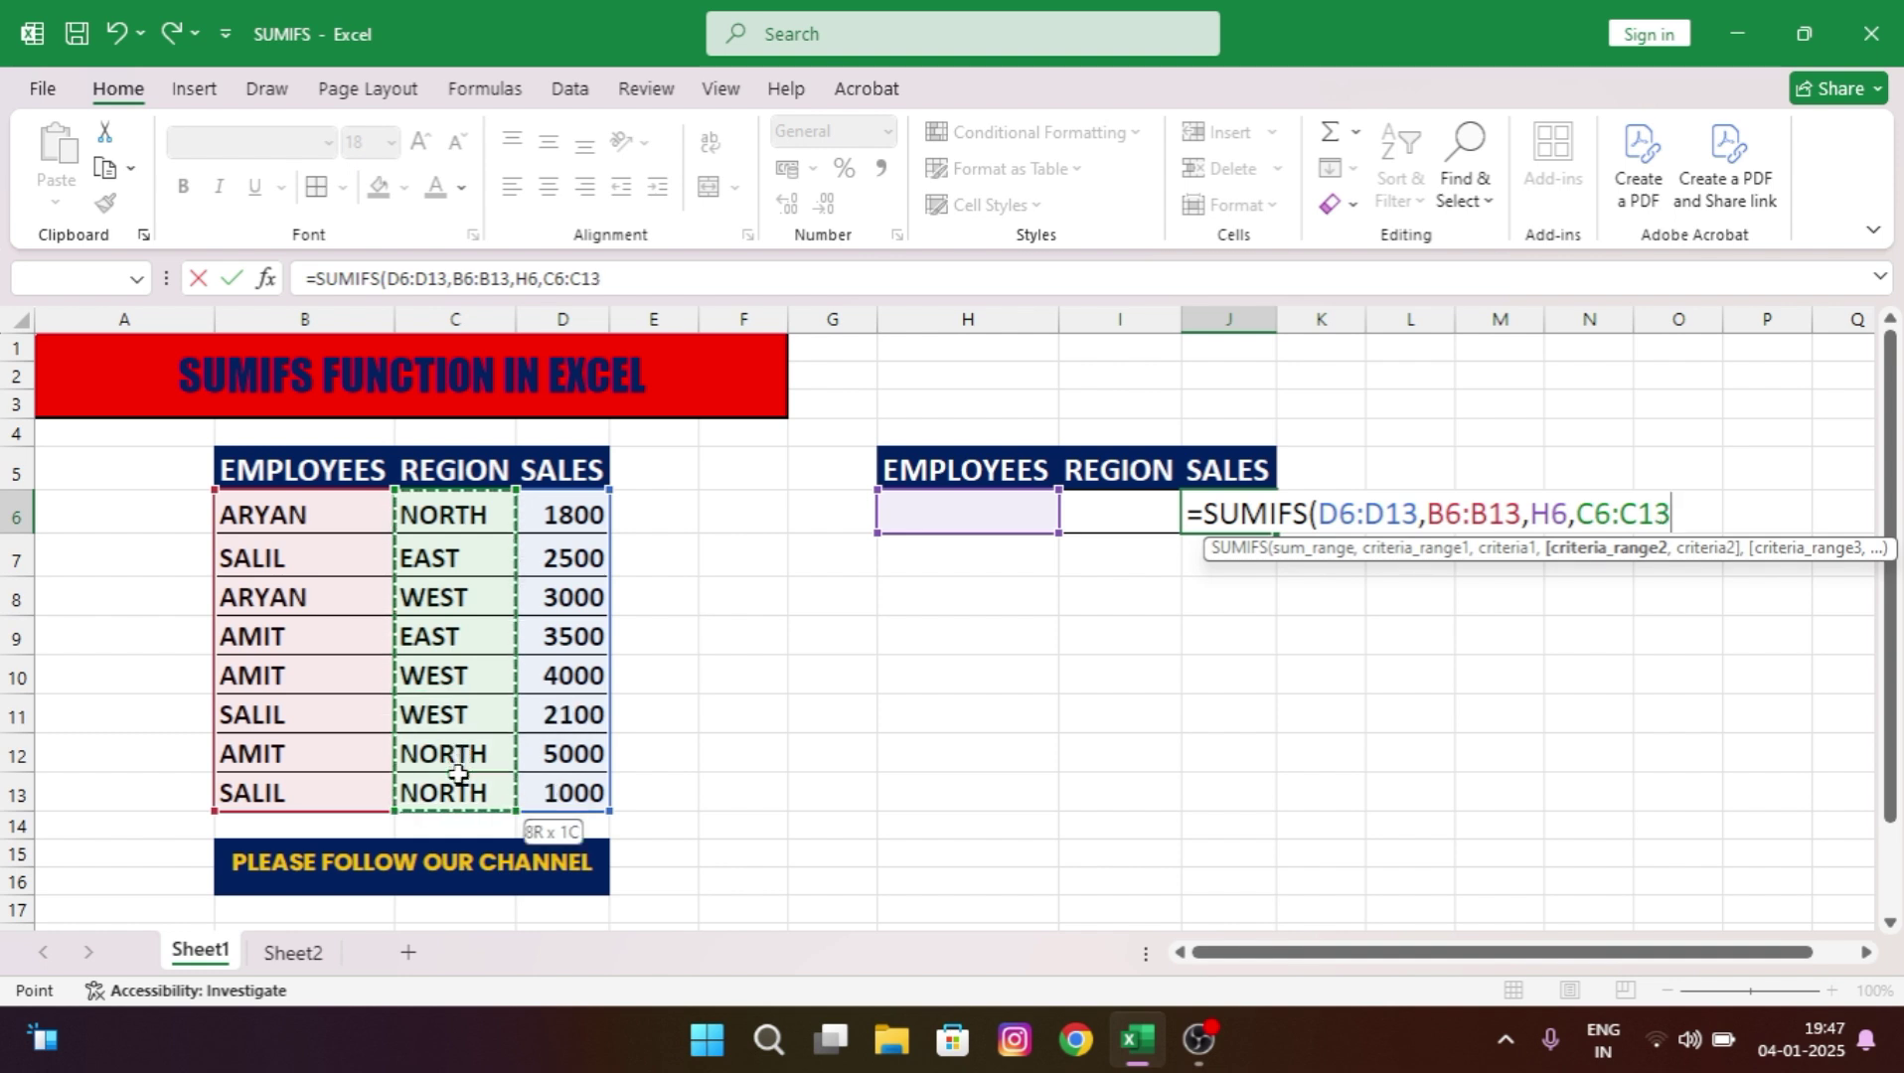
{"action": "type", "text": ",H6,"}
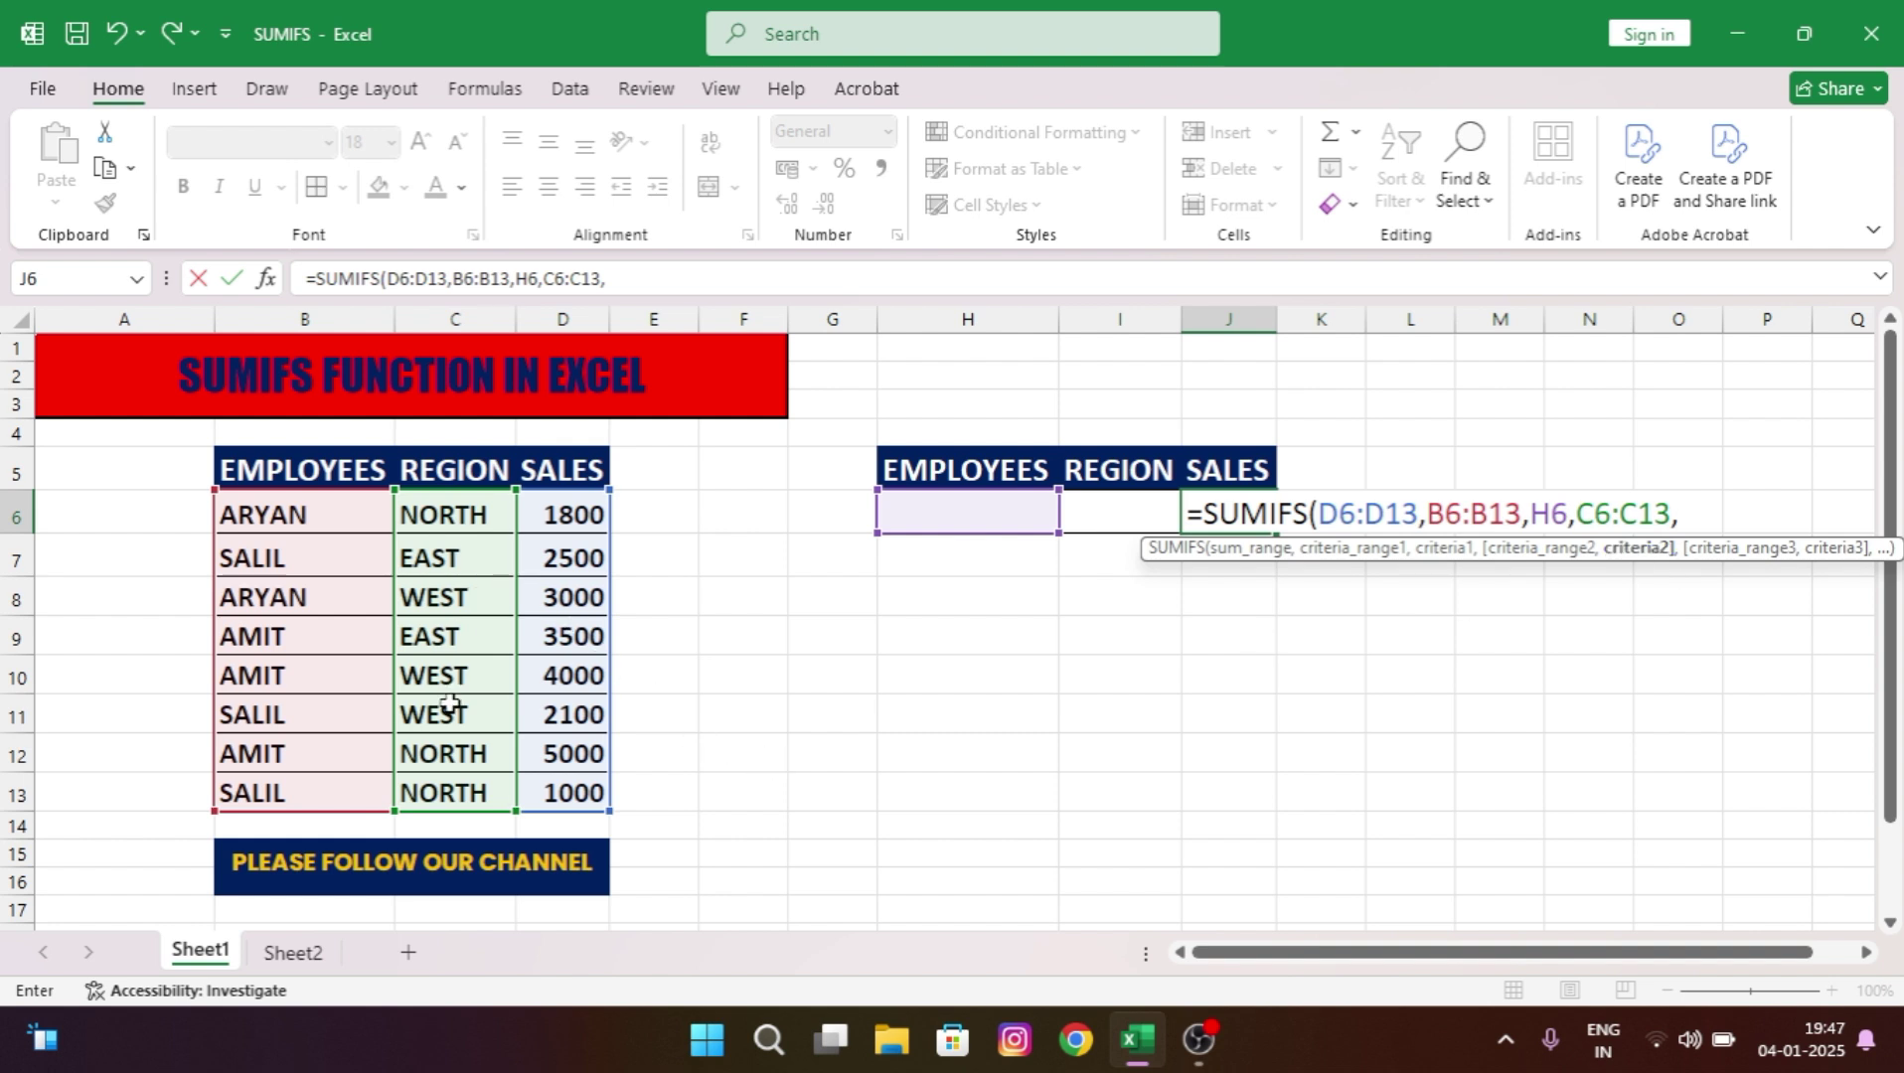
{"action": "left_click", "coordinate": [1117, 509]}
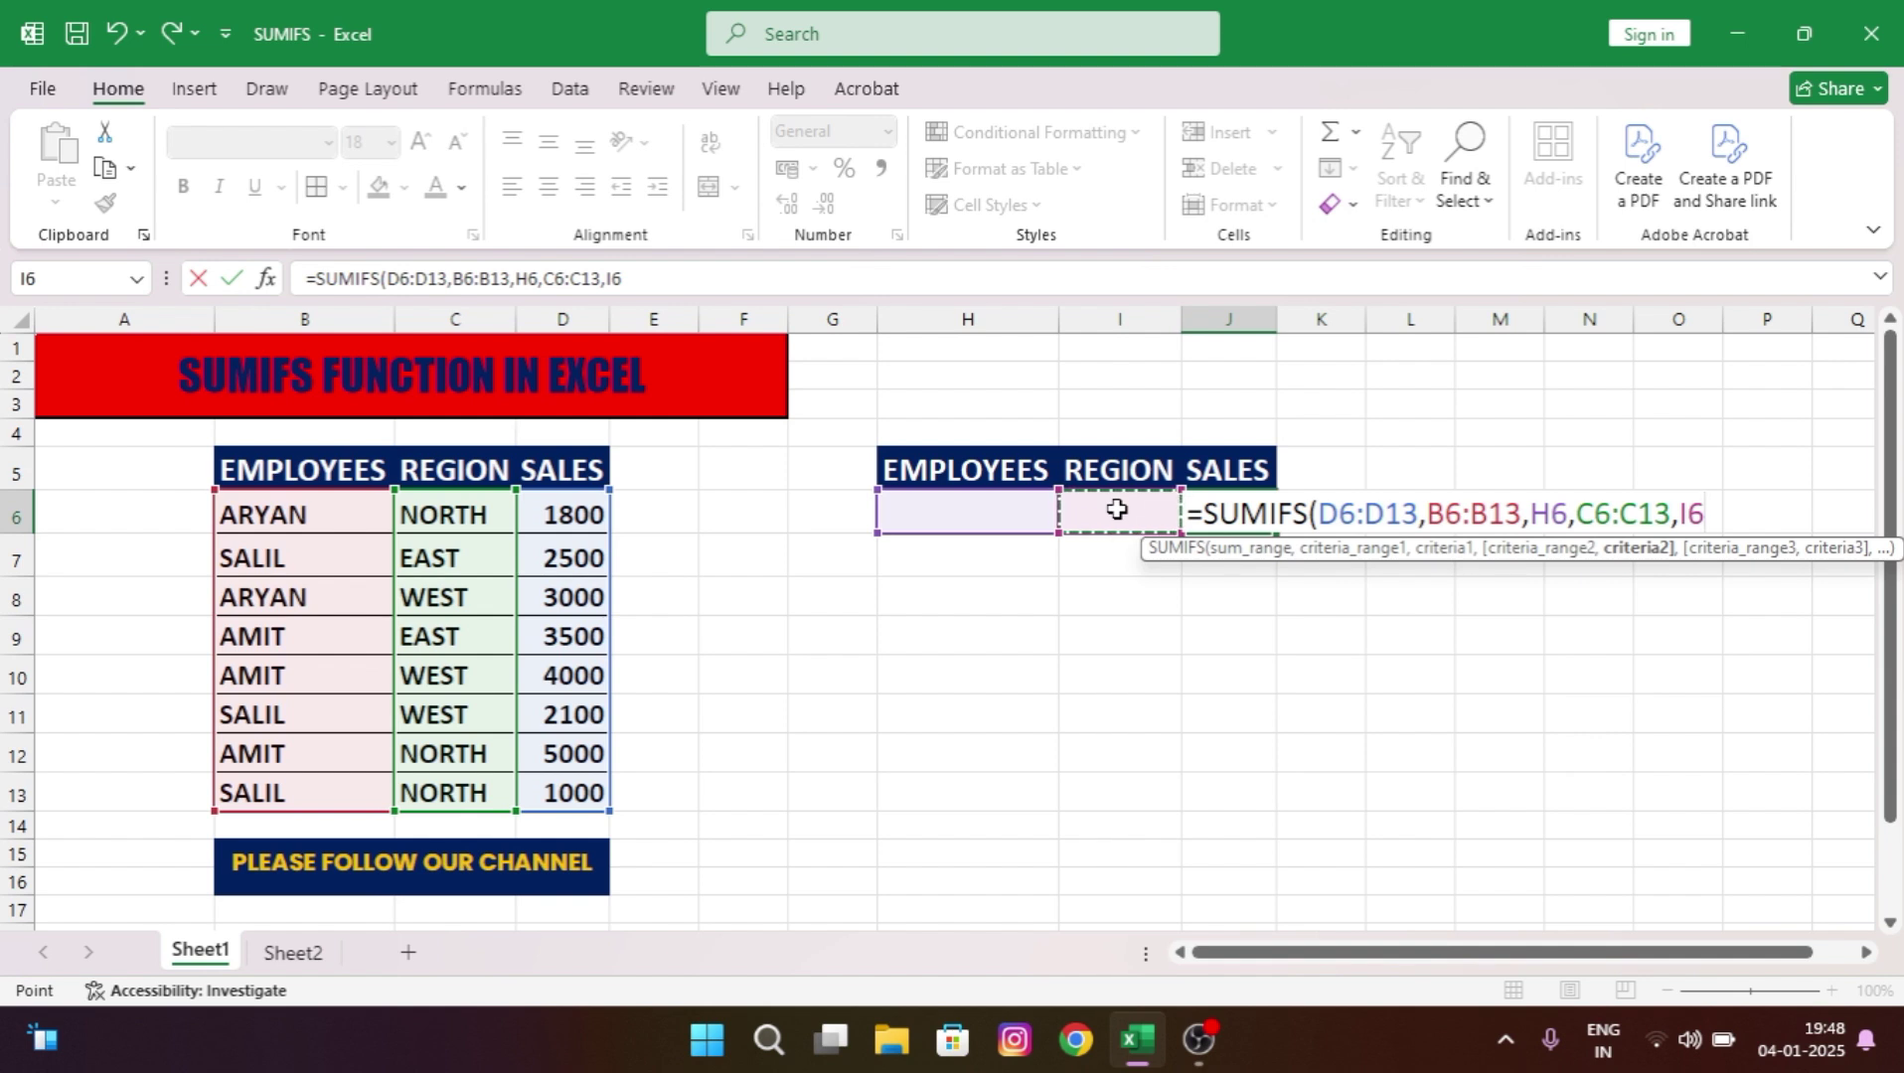
{"action": "type", "text": ")"}
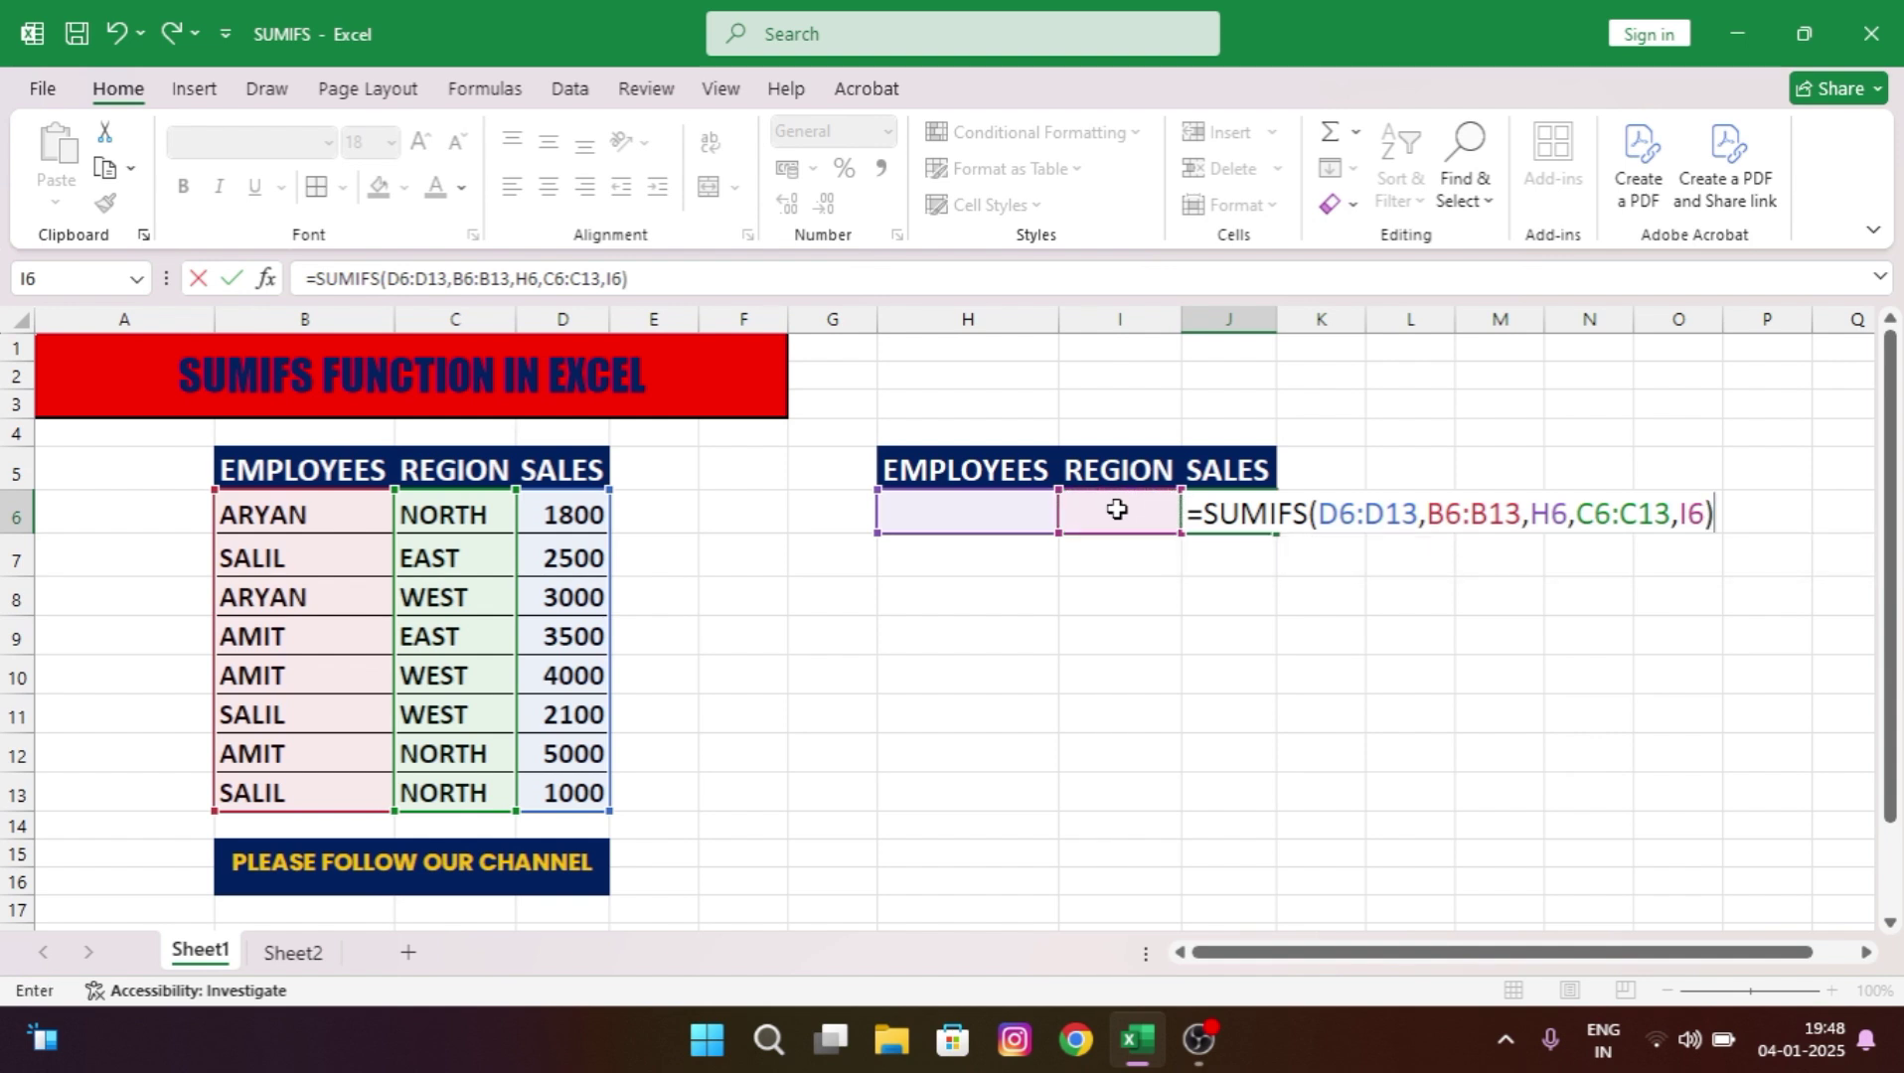
{"action": "key", "text": "Return"}
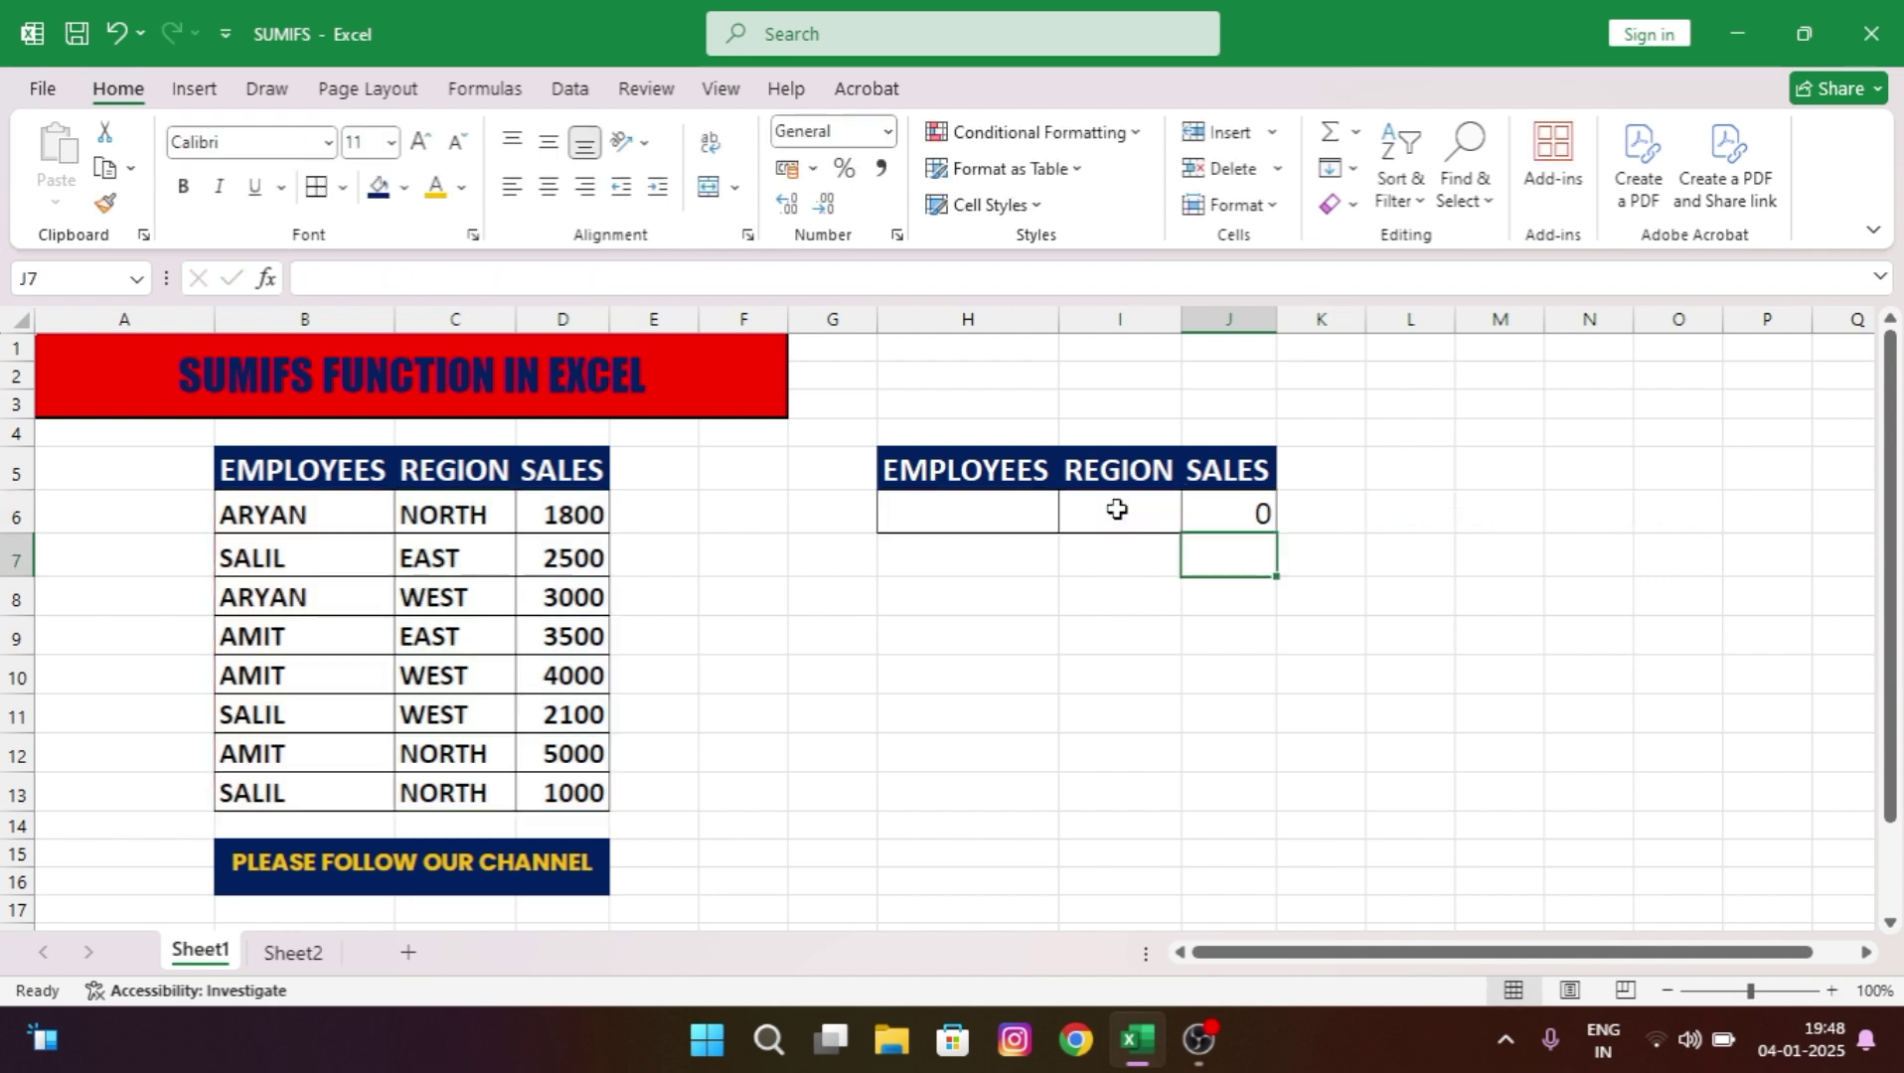
{"action": "left_click", "coordinate": [1240, 524]}
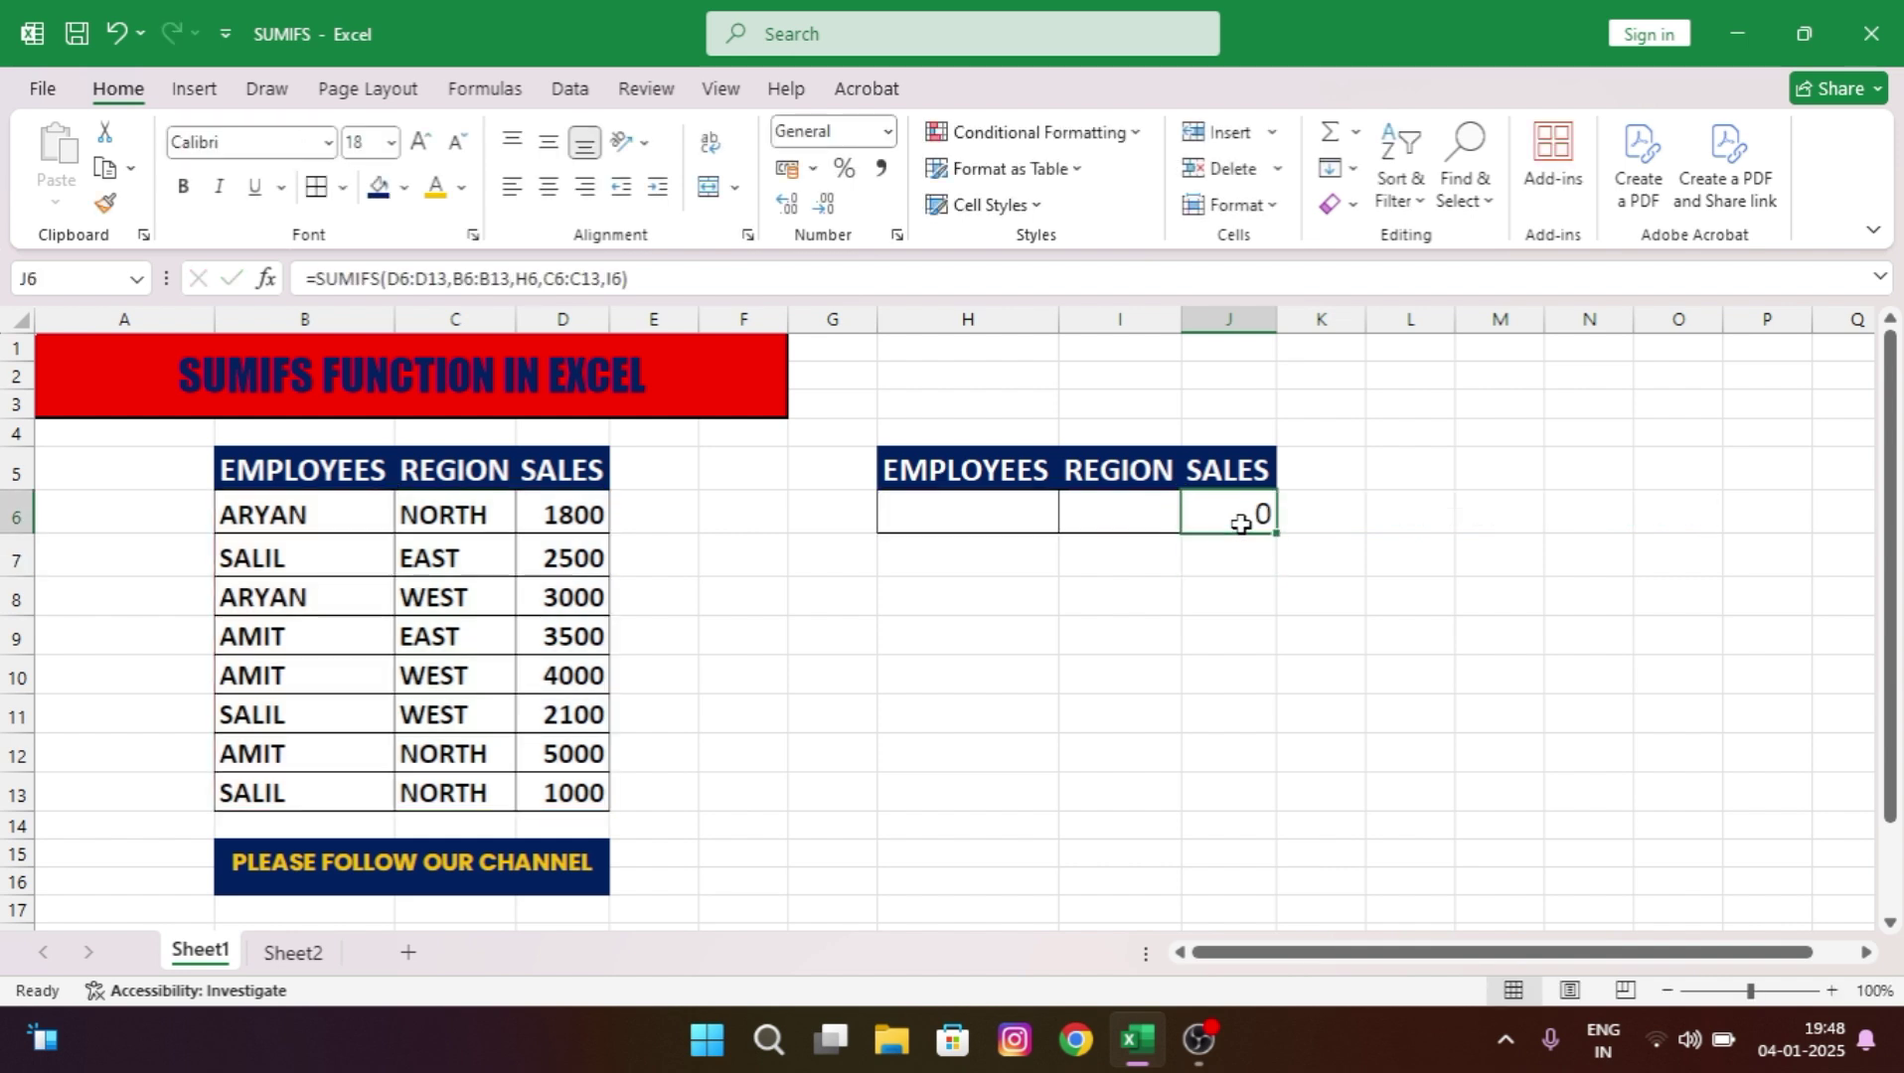
{"action": "left_click", "coordinate": [1008, 523]}
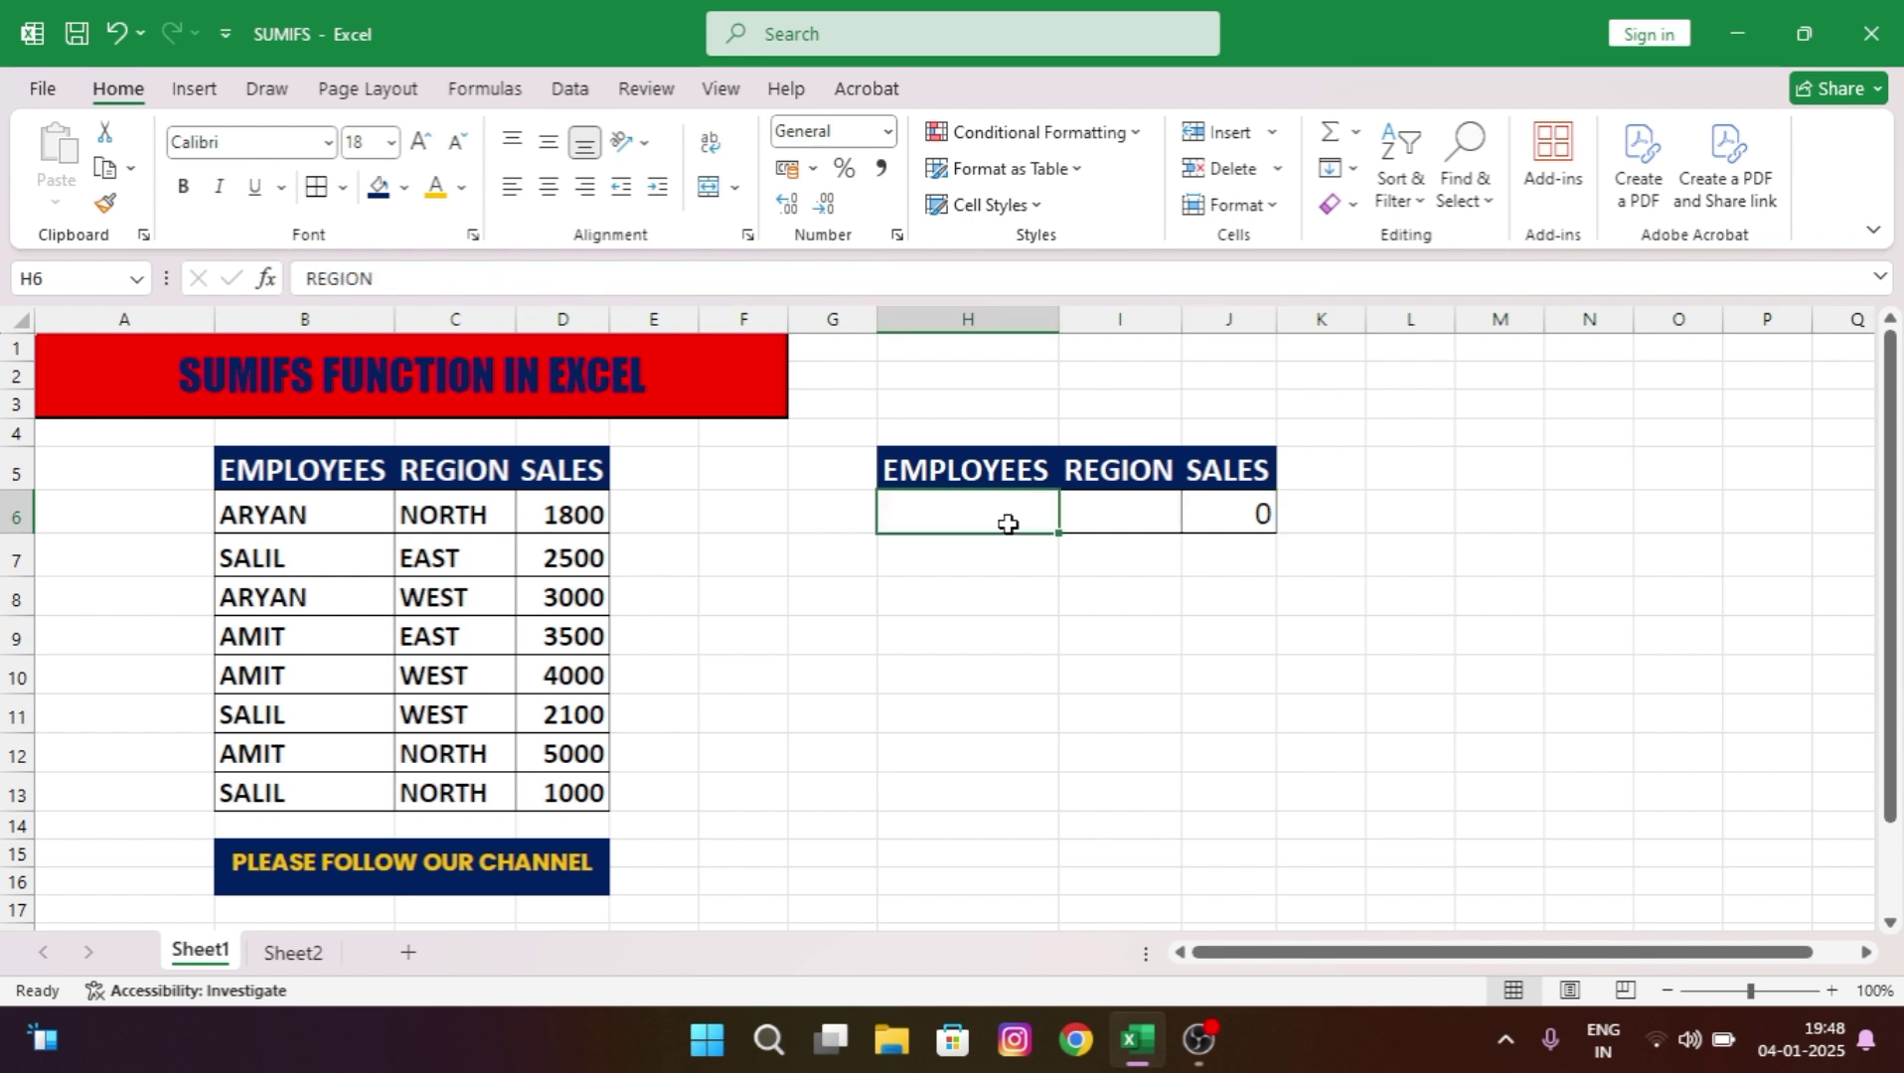
{"action": "left_click", "coordinate": [1143, 509]}
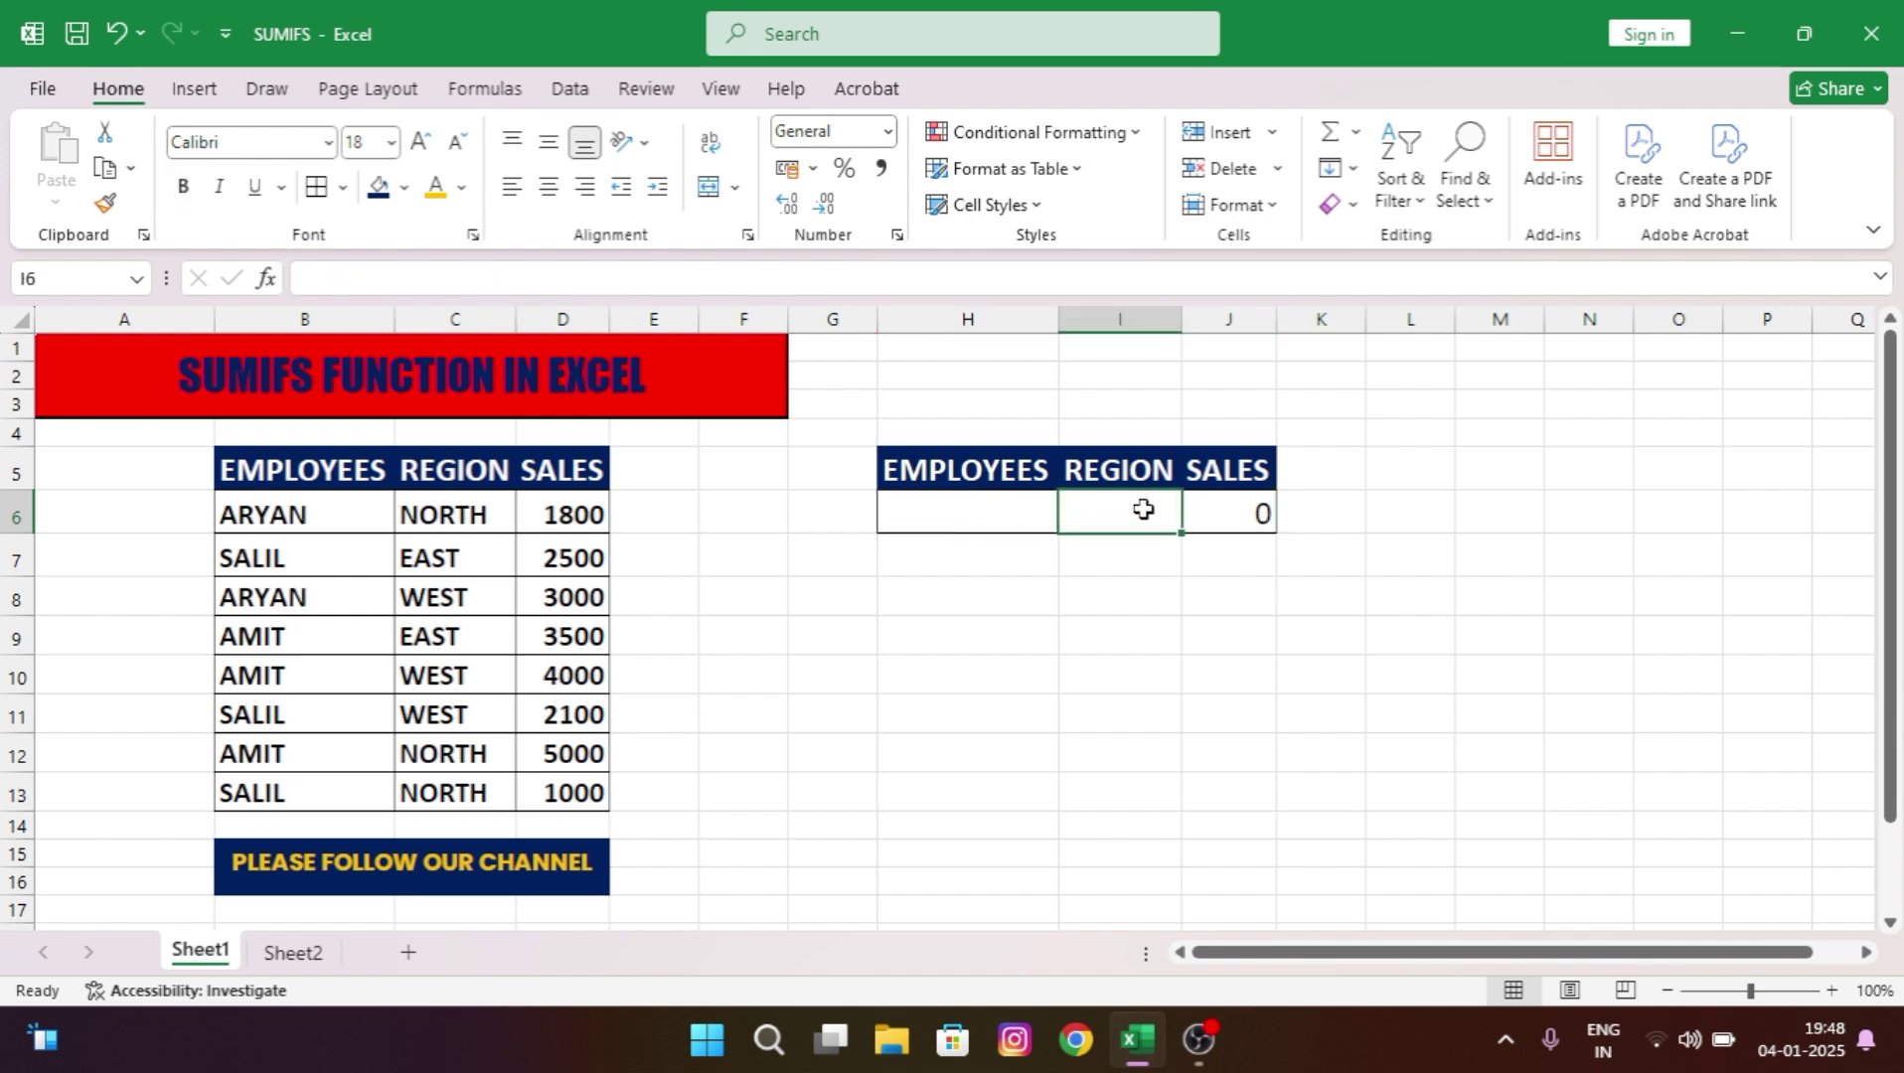
{"action": "left_click", "coordinate": [982, 524]}
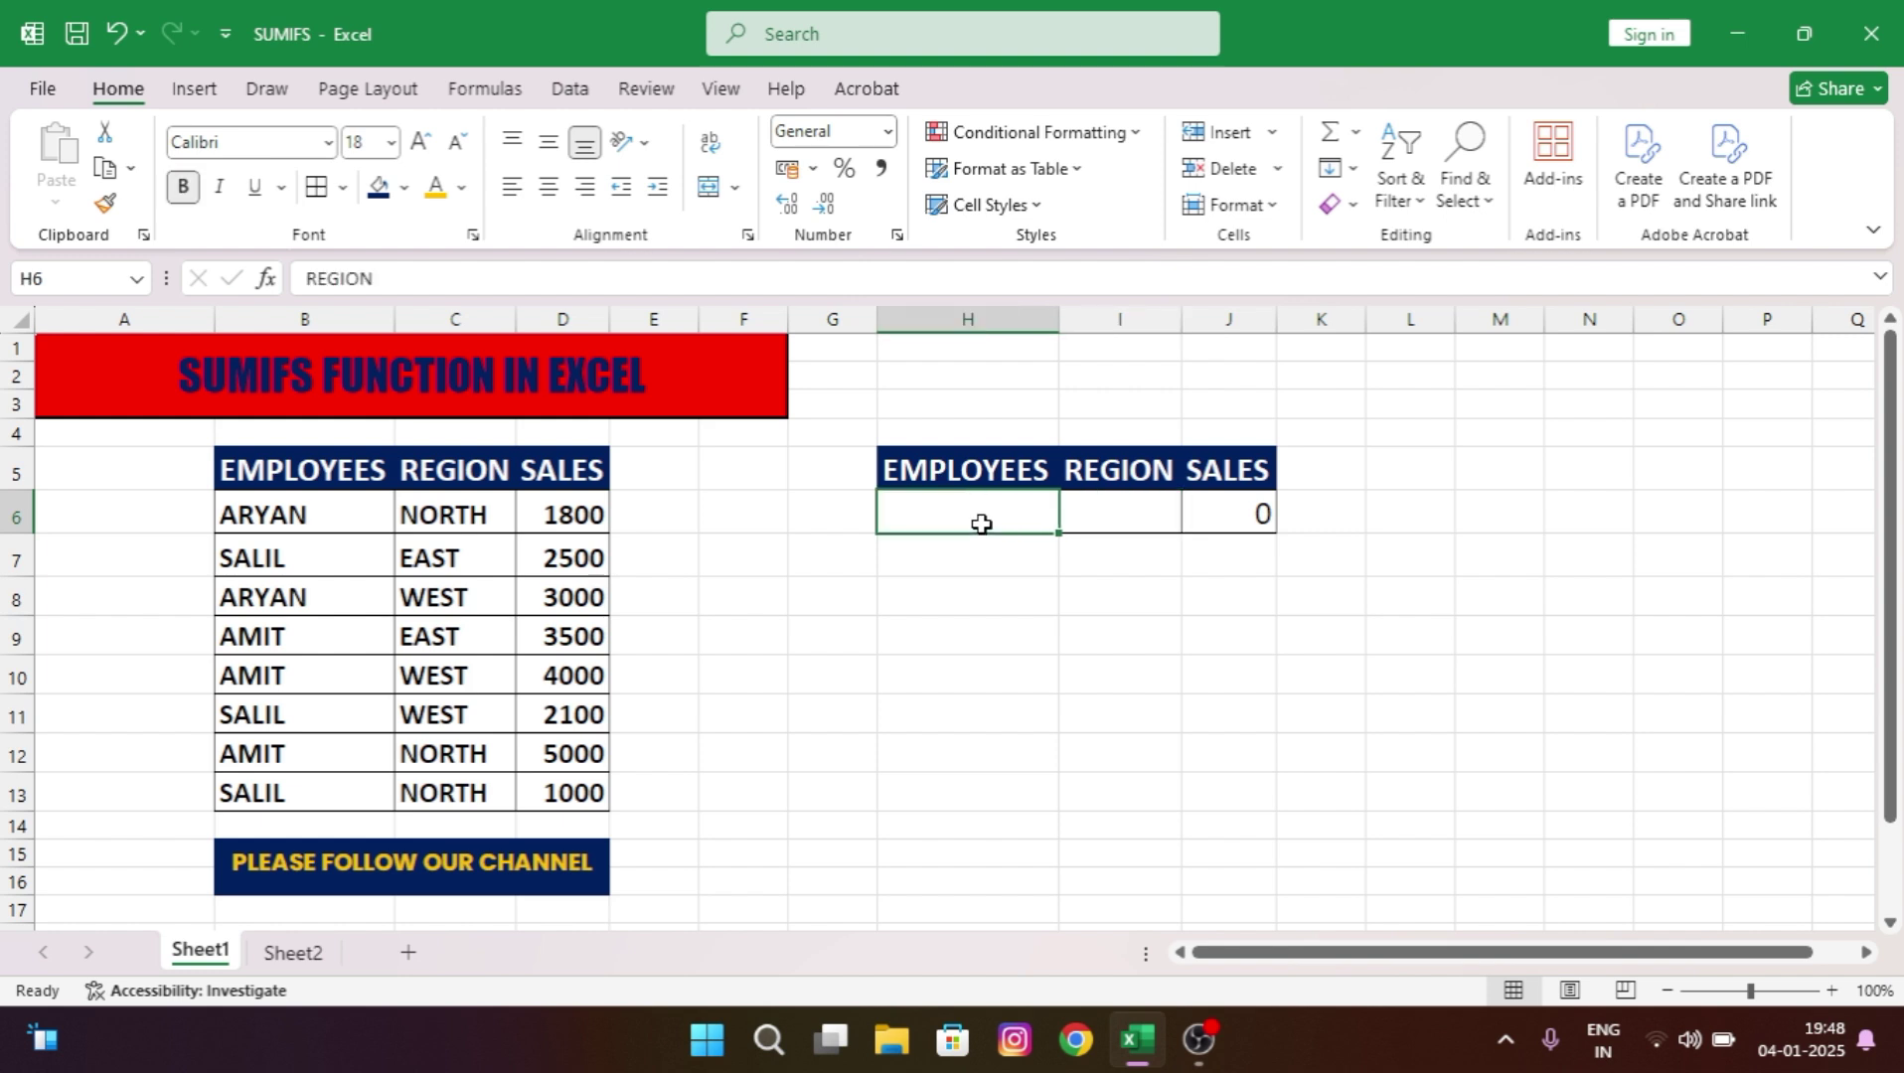
{"action": "type", "text": "AMITA"}
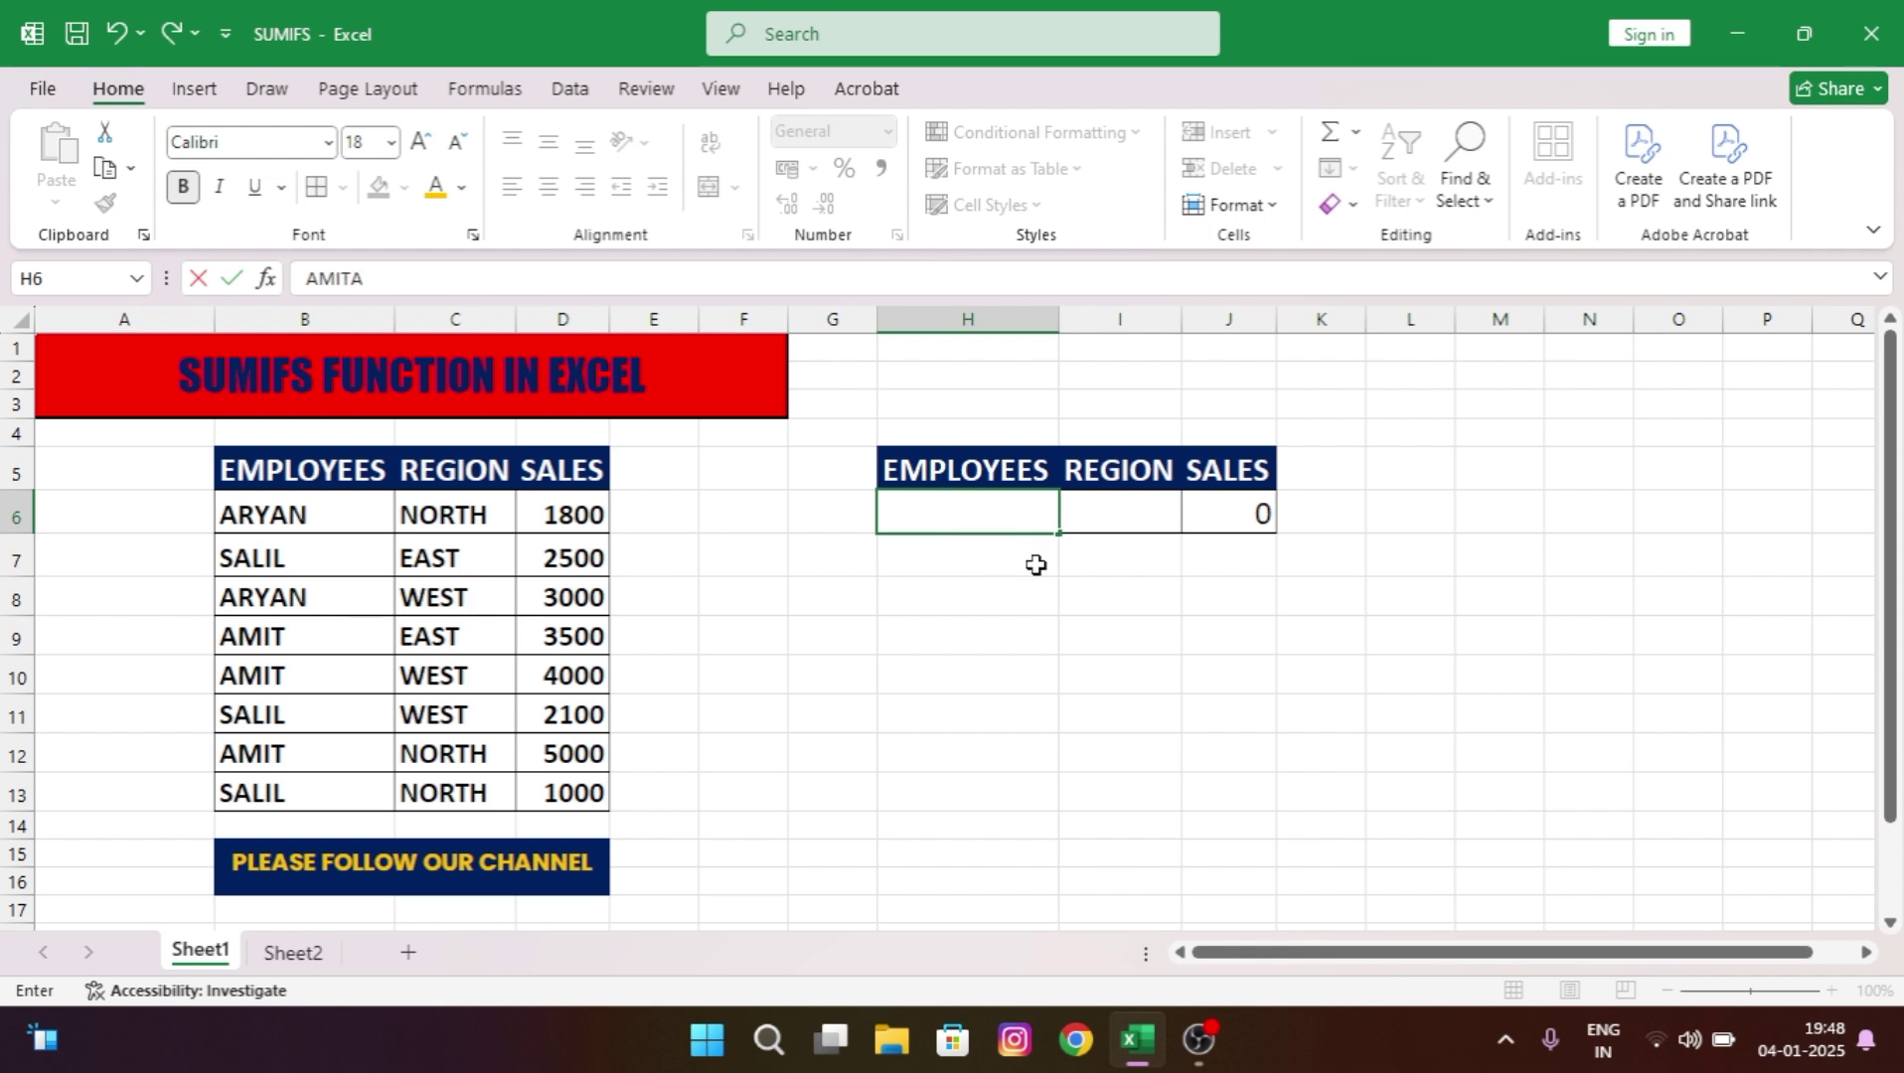
{"action": "left_click", "coordinate": [1036, 566]}
Enter the employee's name as the criterion in H6 and set its font colour to black.
{"action": "left_click", "coordinate": [993, 505]}
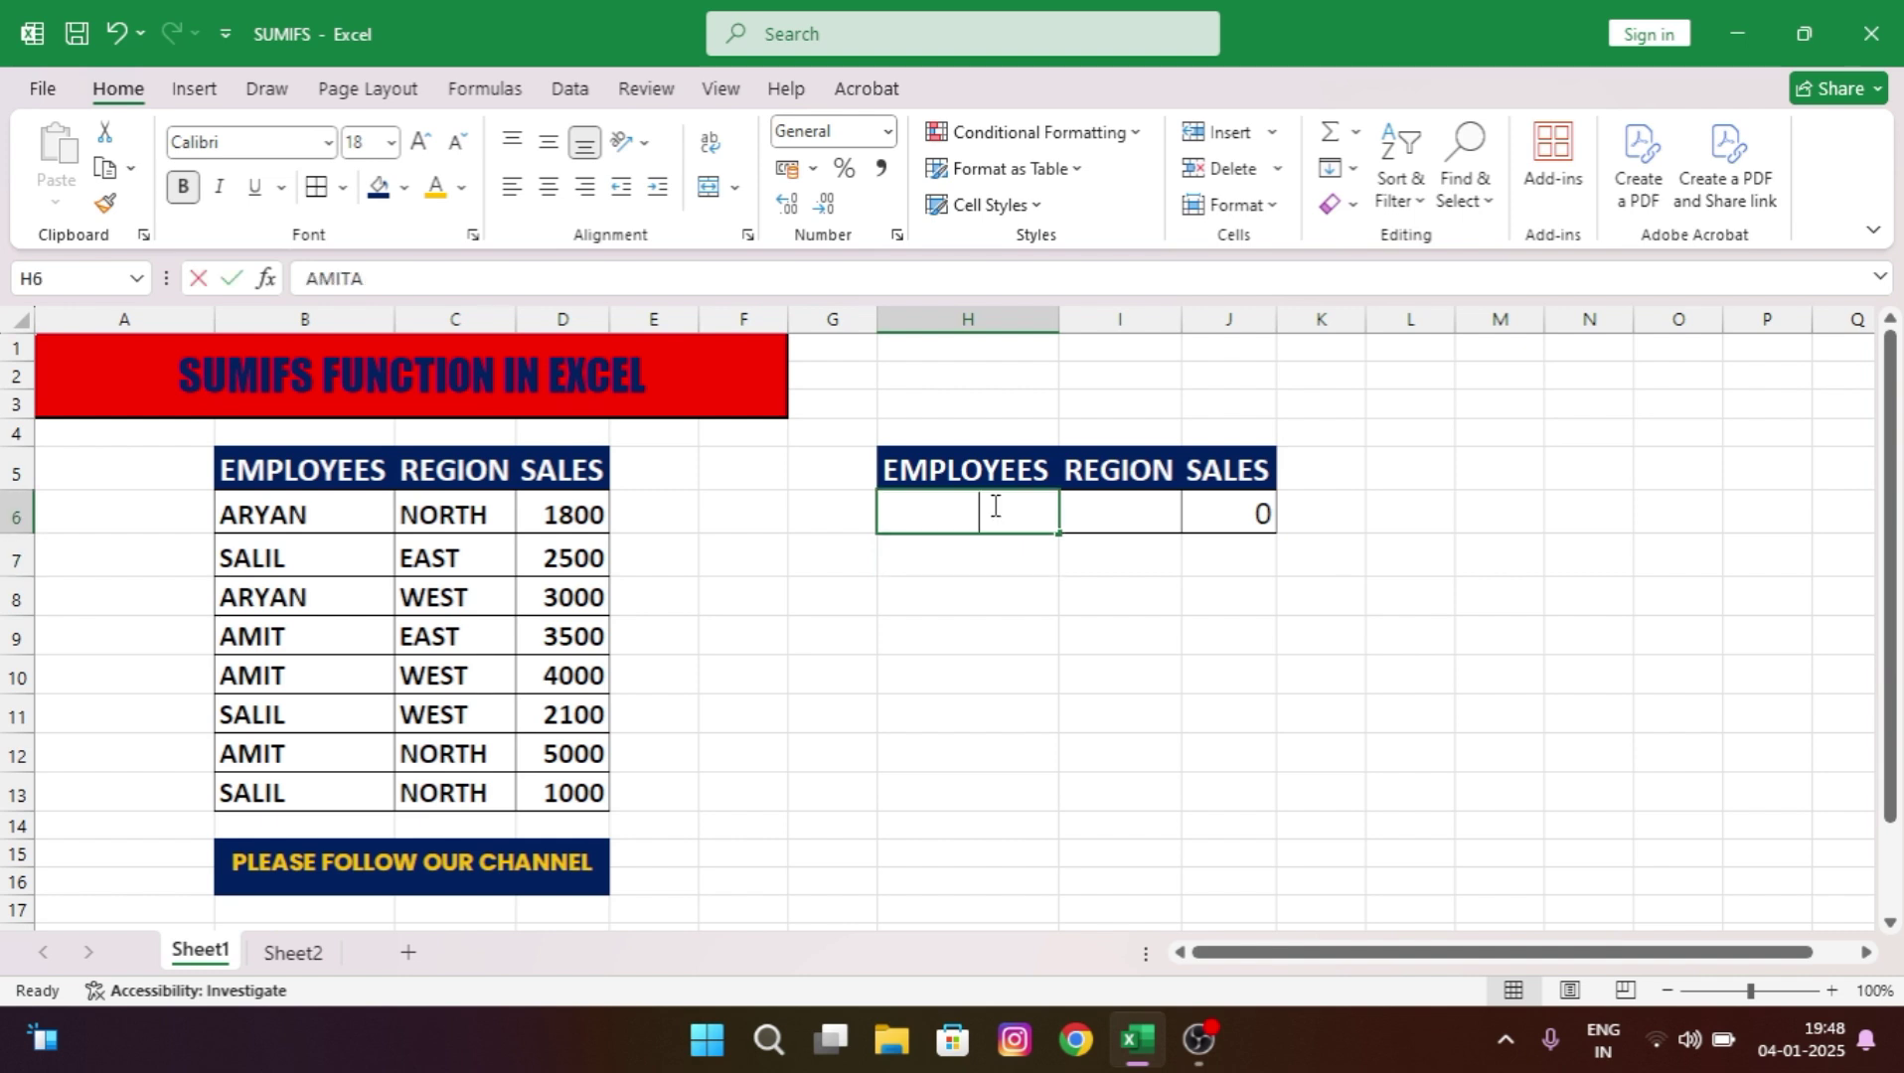
{"action": "type", "text": "A"}
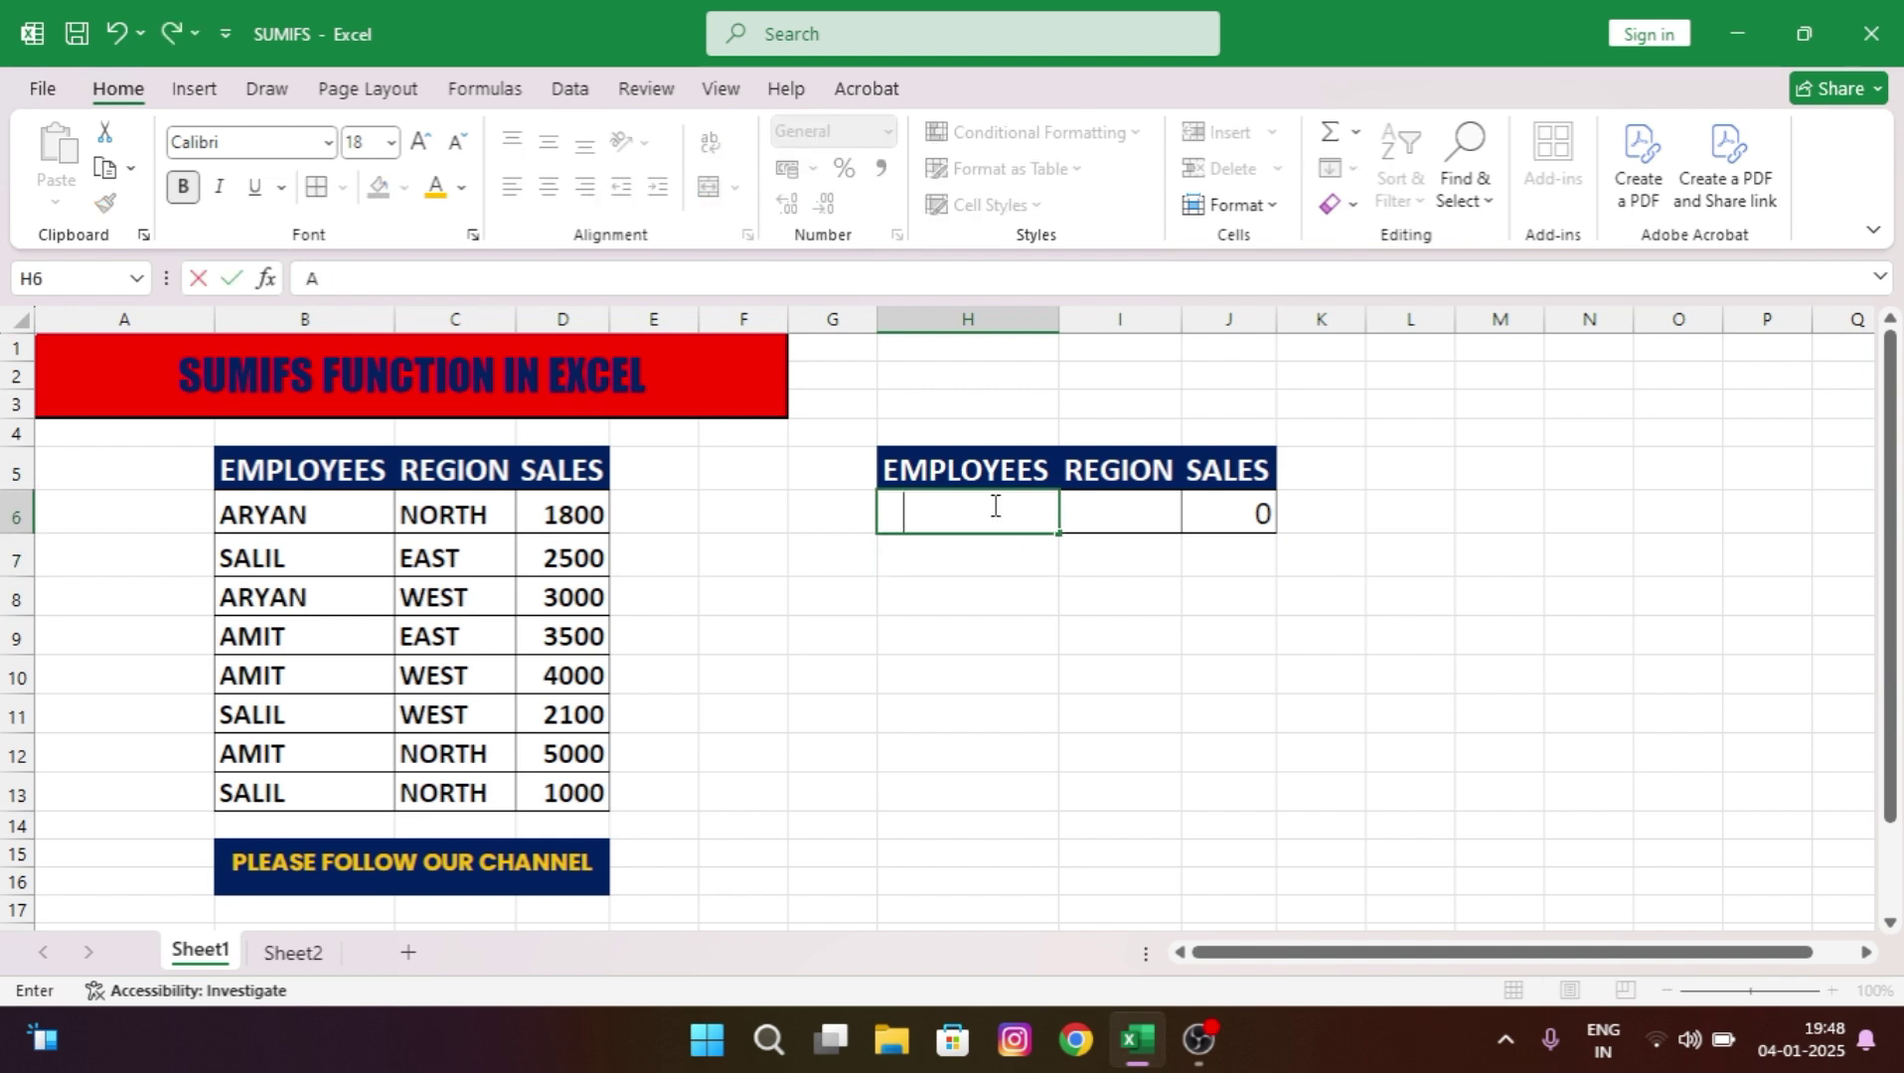
{"action": "double_click", "coordinate": [994, 505]}
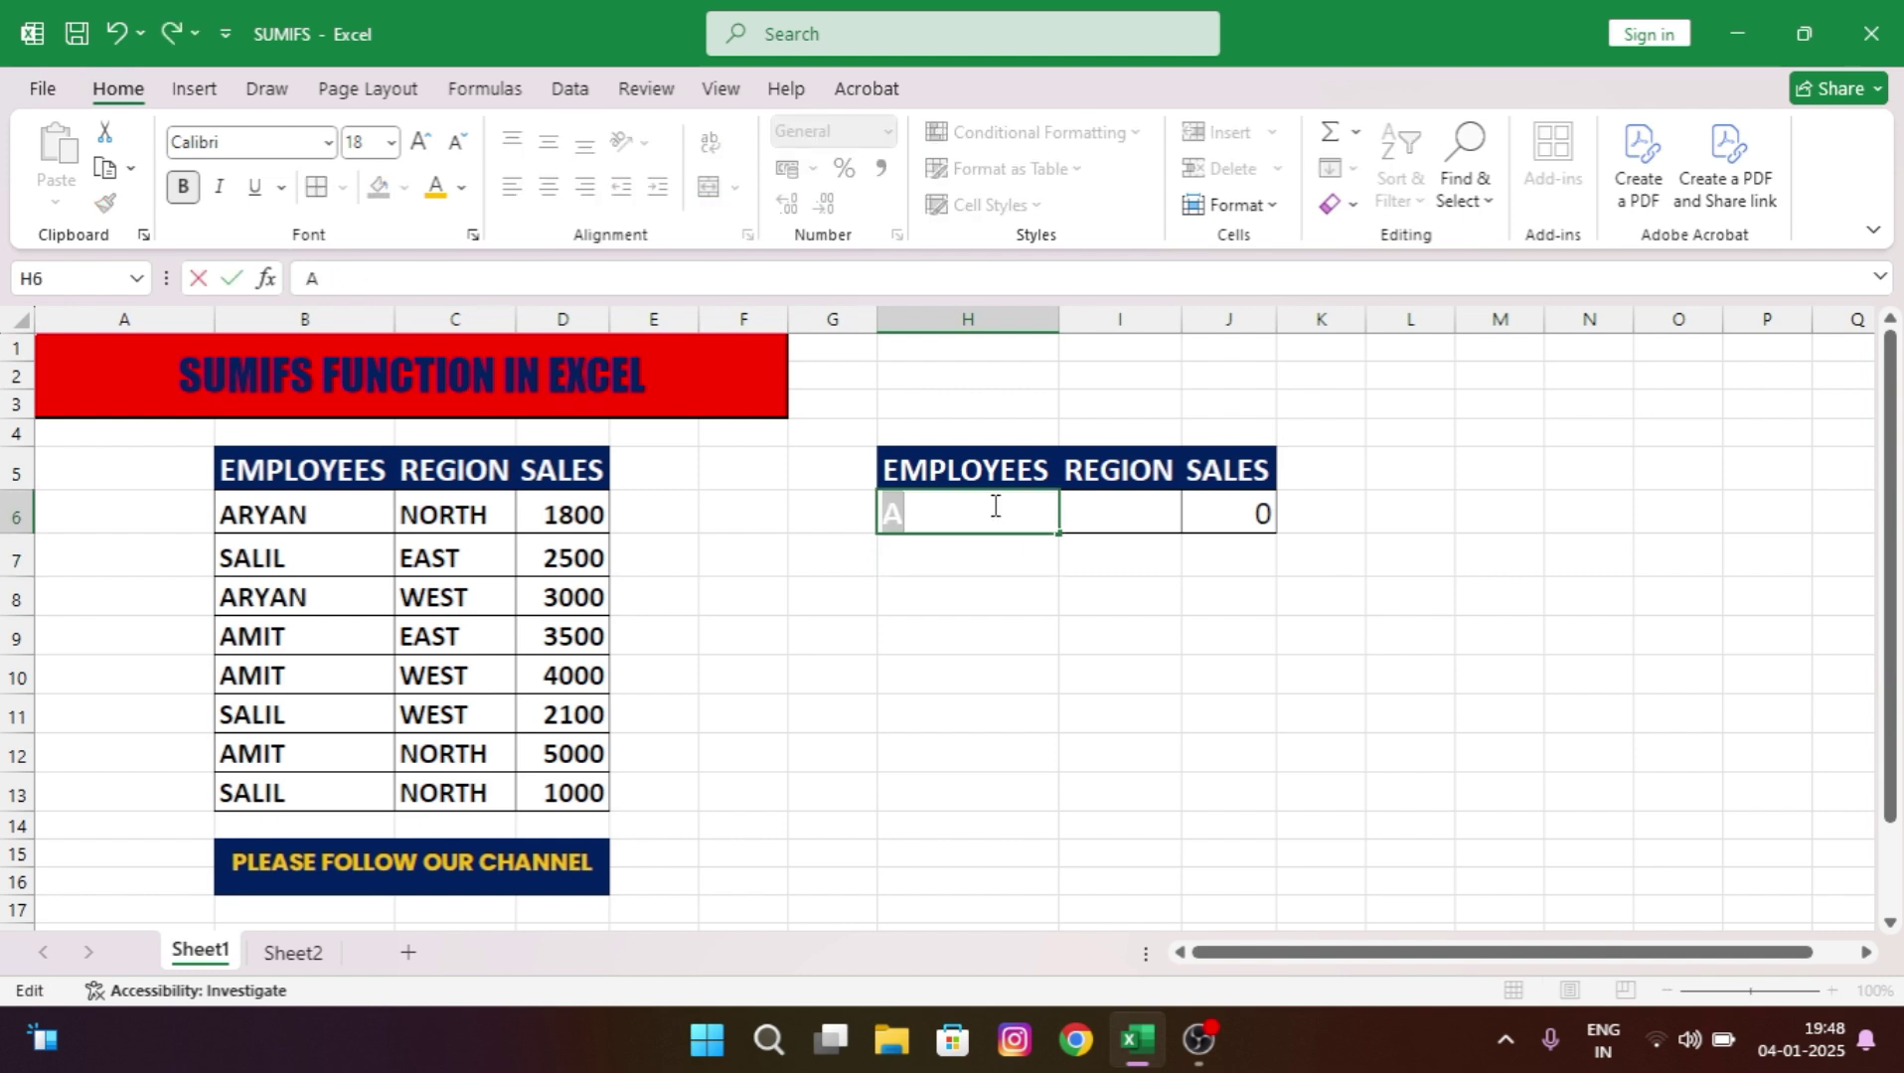
{"action": "left_click", "coordinate": [461, 187]}
{"action": "left_click", "coordinate": [482, 287]}
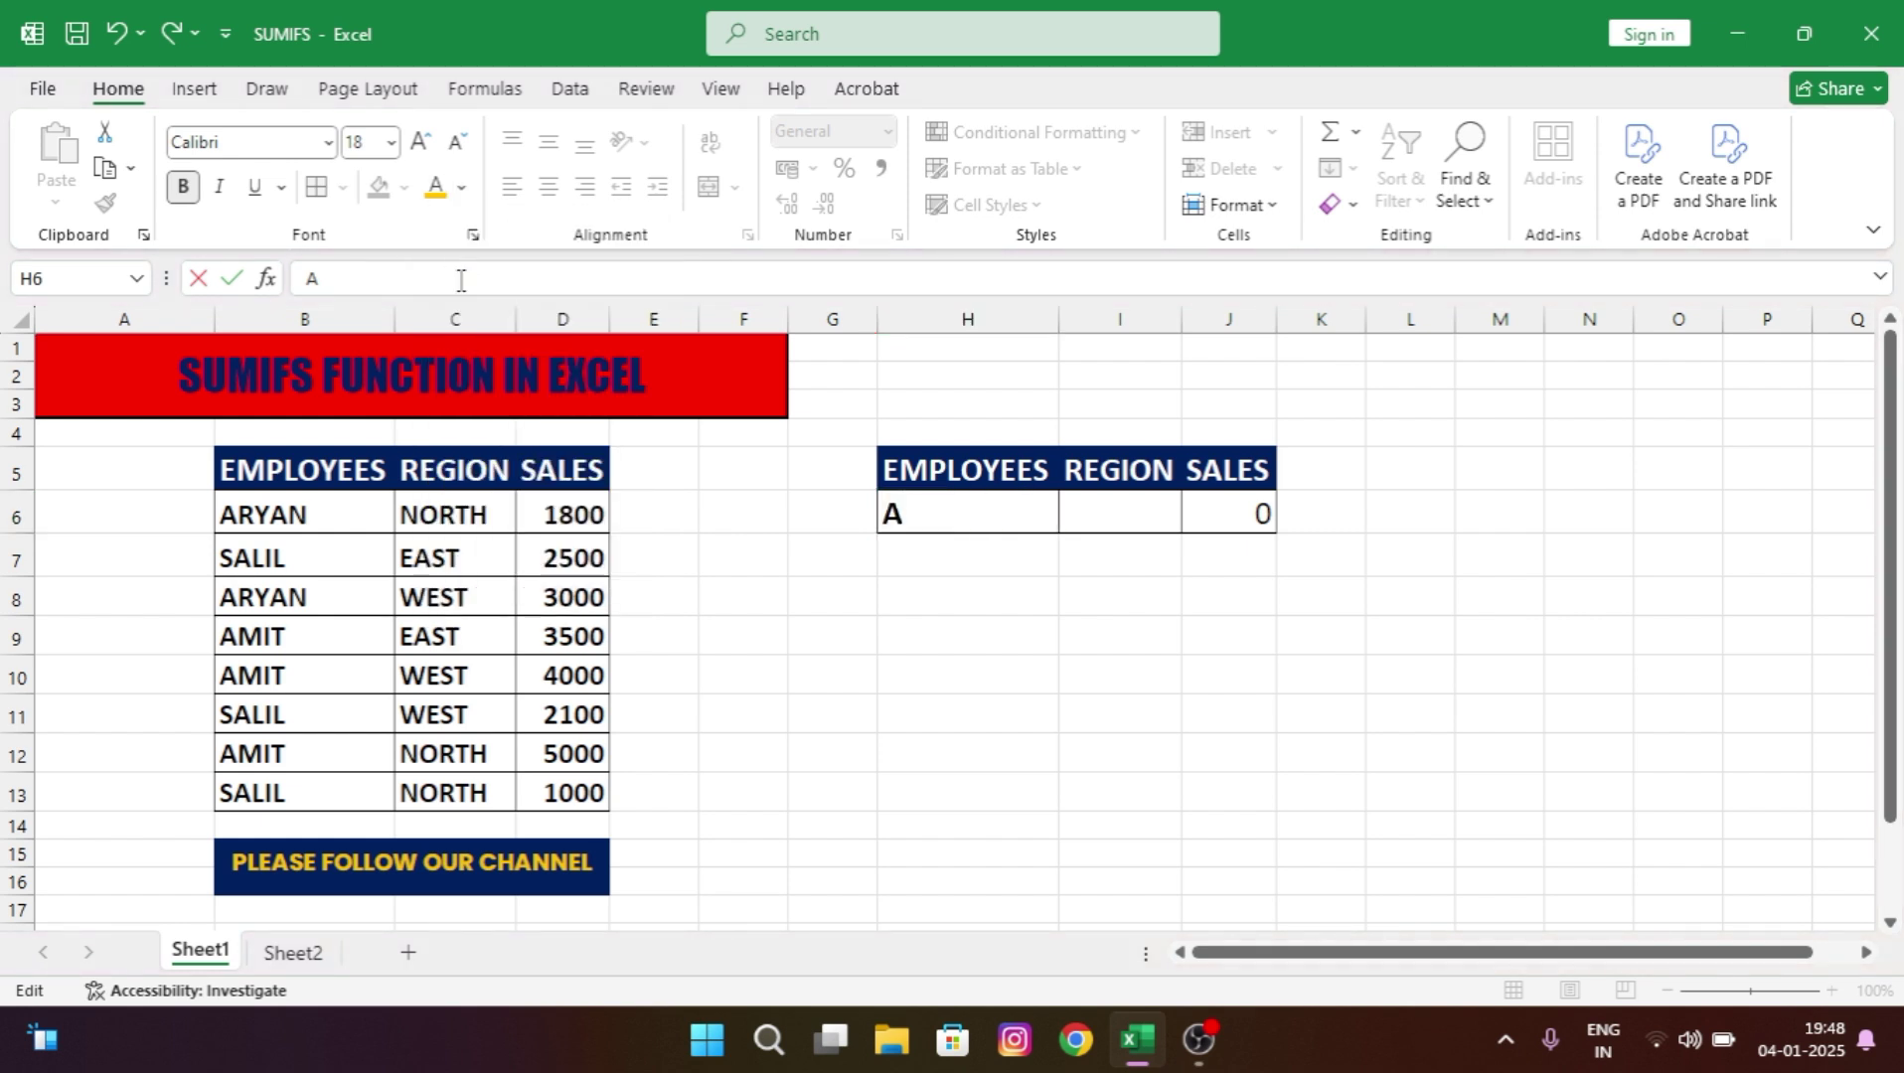
{"action": "left_click", "coordinate": [925, 507]}
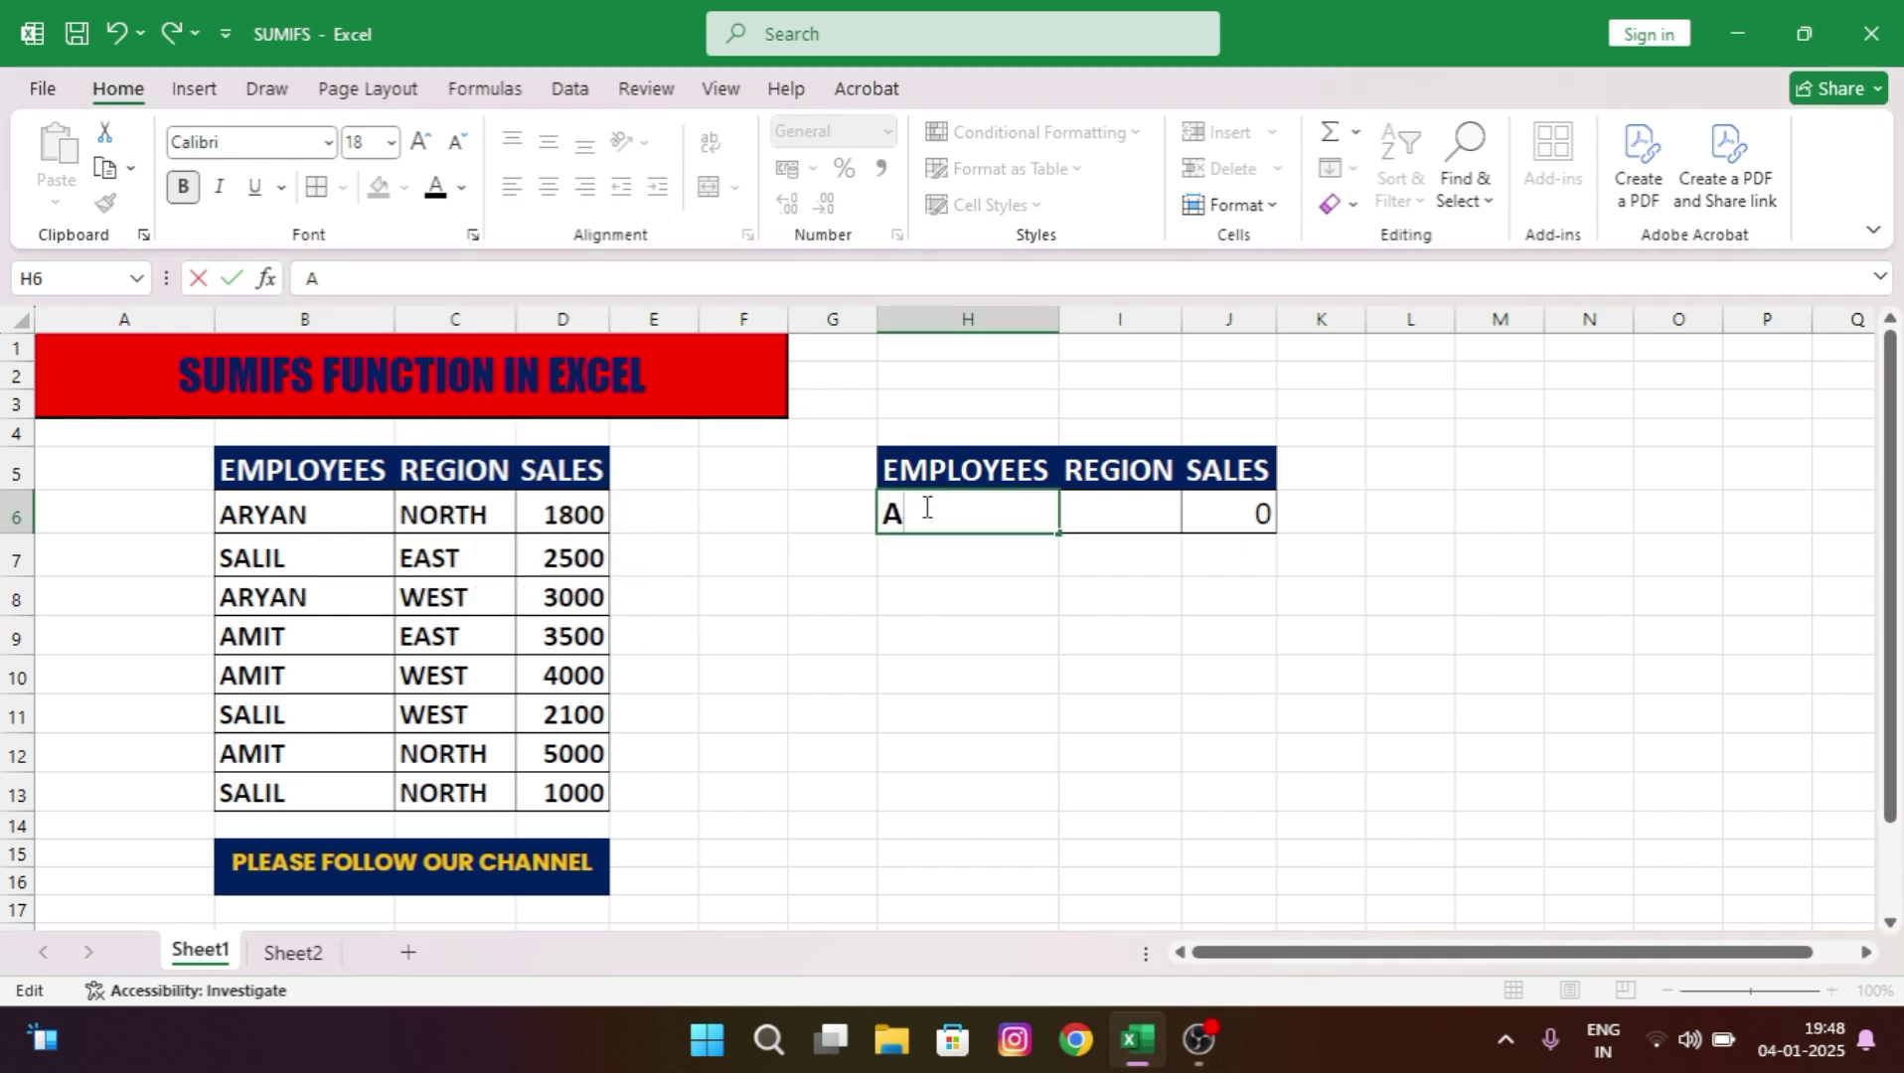
{"action": "type", "text": "MIT"}
{"action": "key", "text": "ctrl+Return"}
{"action": "key", "text": "Tab"}
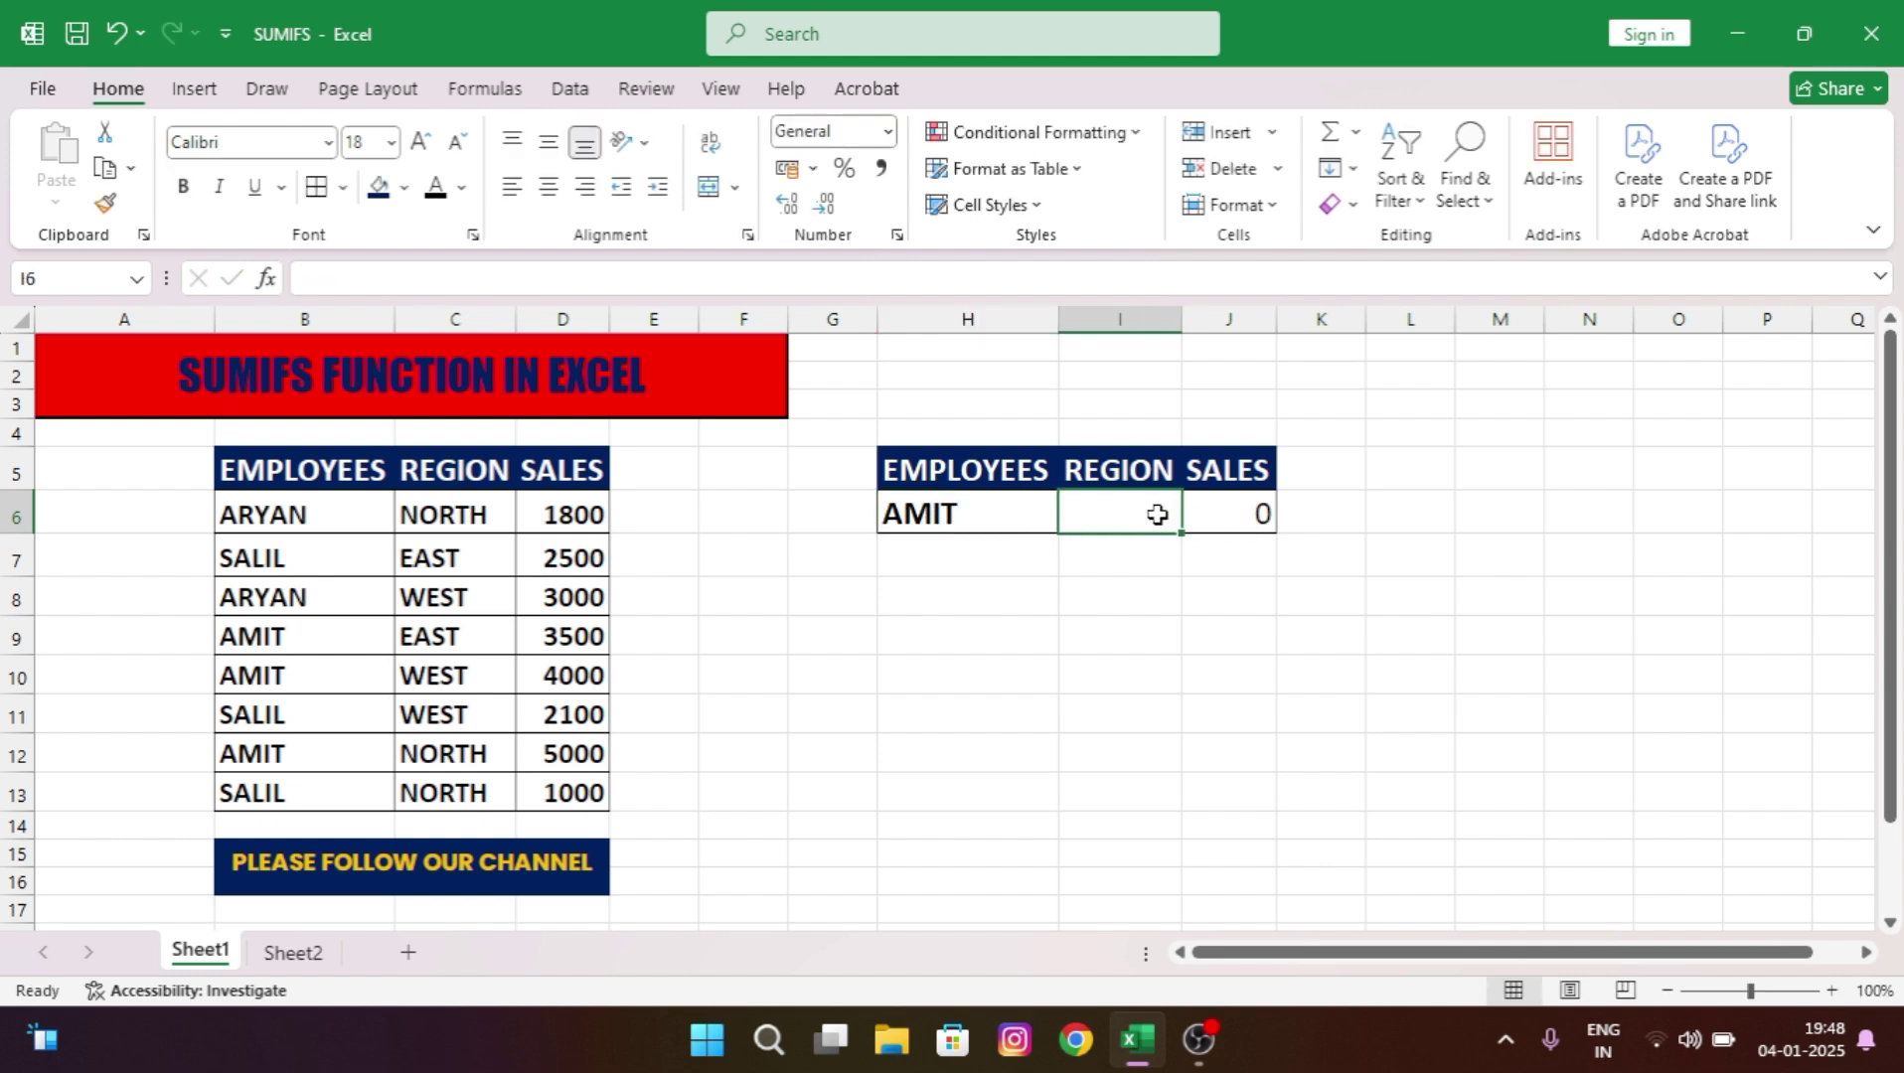
Enter EAST as the region criterion in I6.
{"action": "type", "text": "E"}
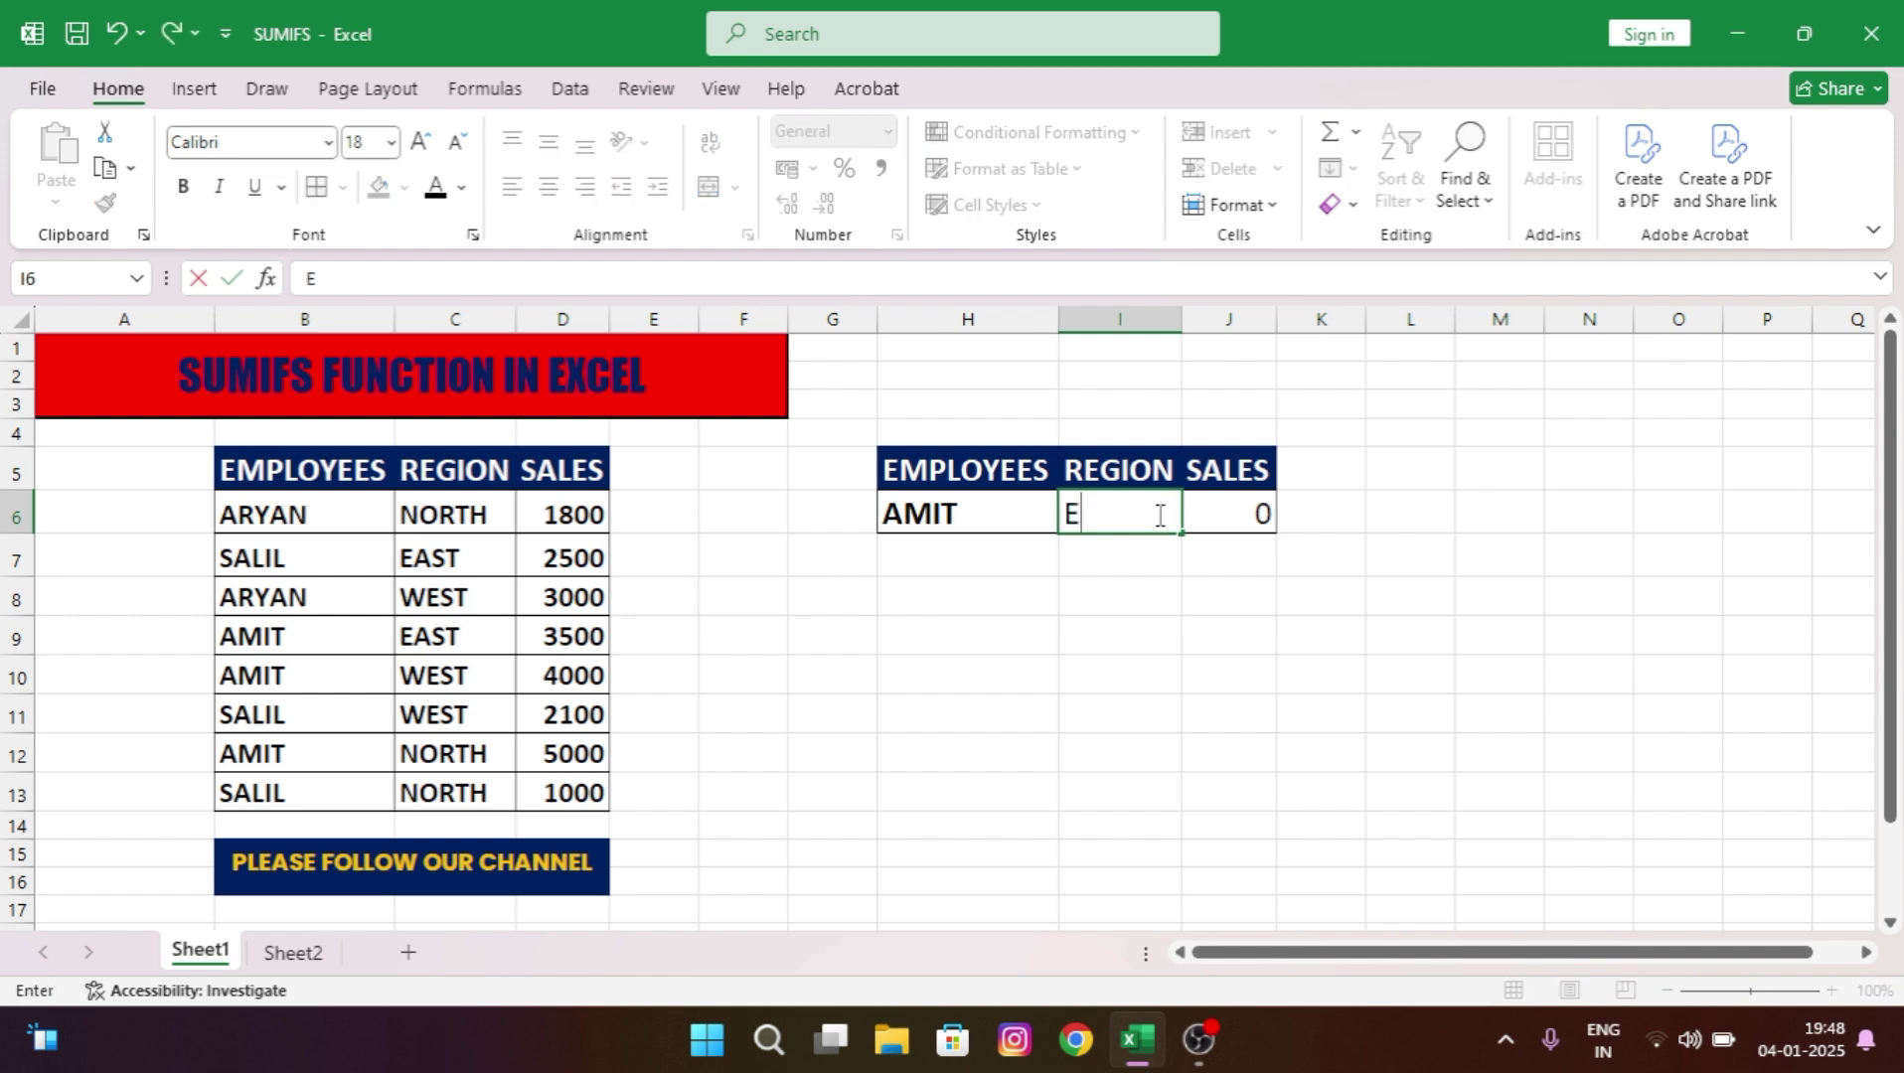
{"action": "type", "text": "AST"}
{"action": "key", "text": "Return"}
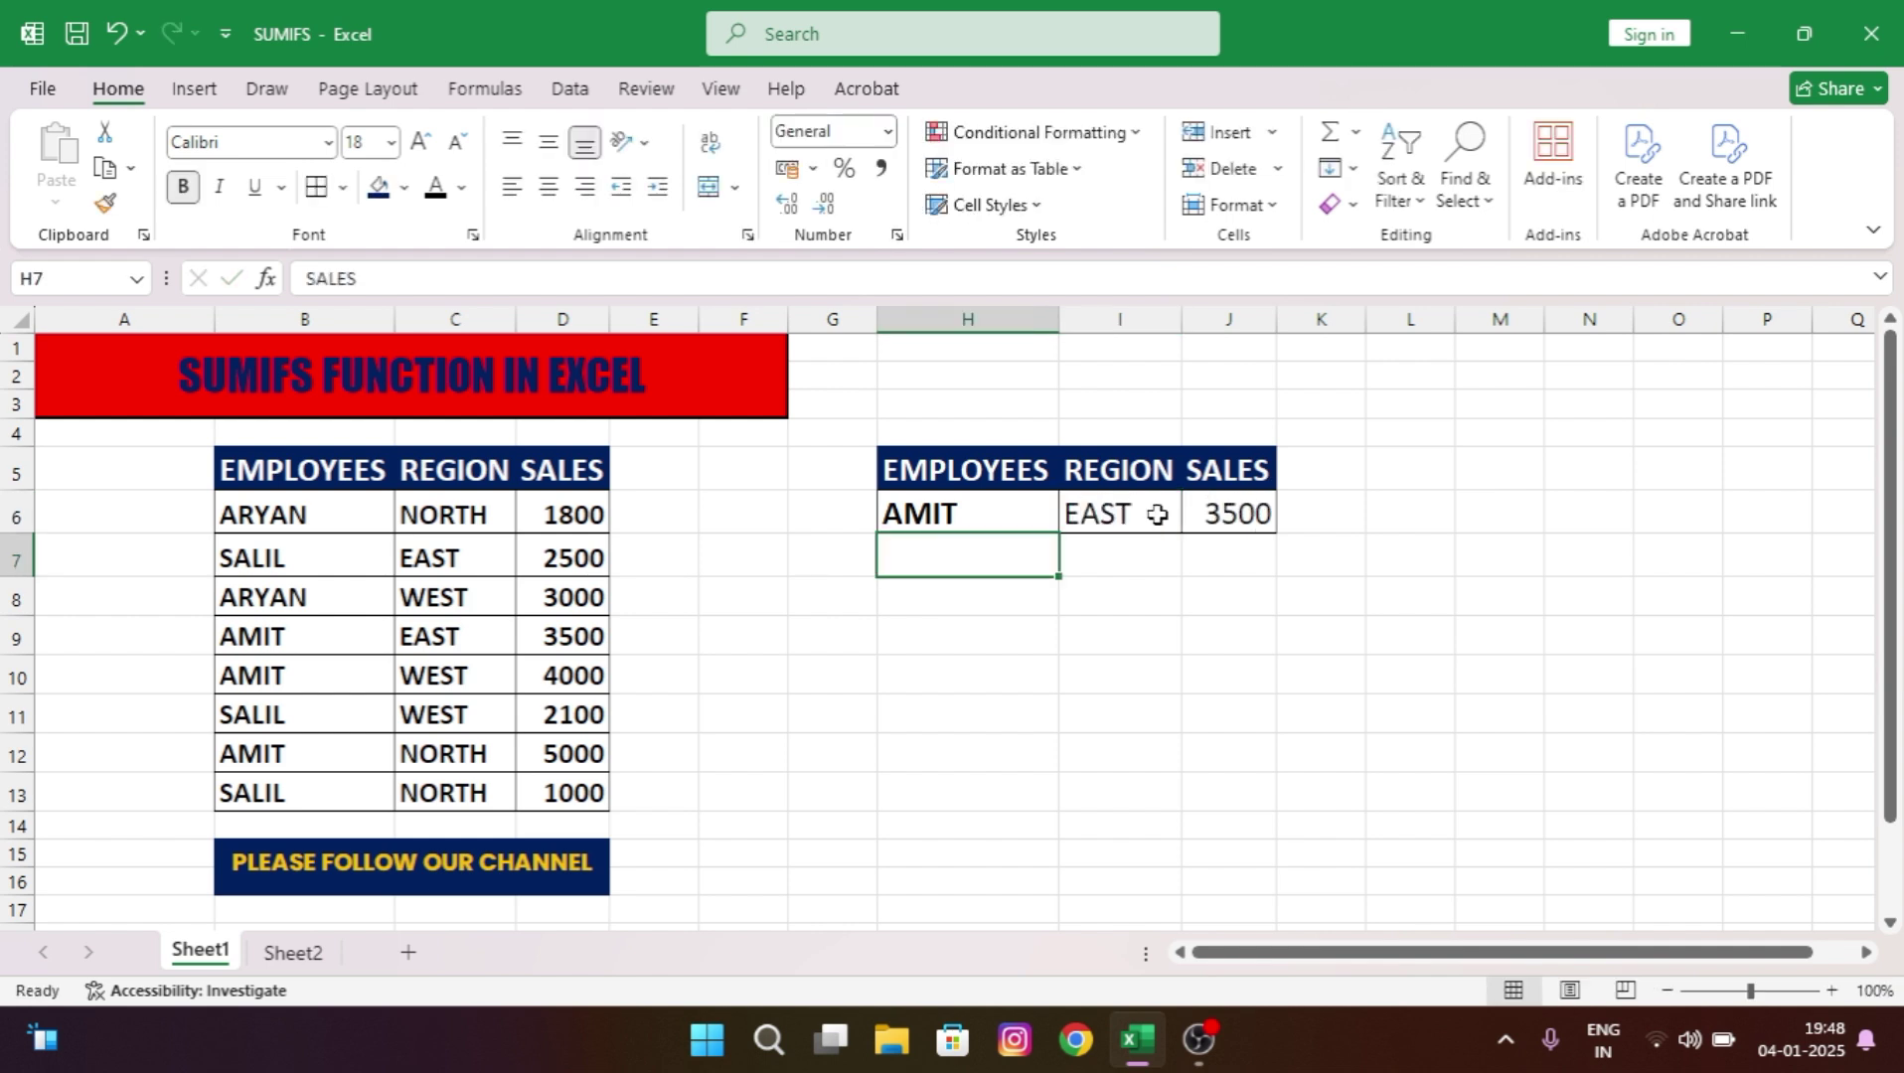
Change the region criterion in I6 to NORTH.
{"action": "left_click", "coordinate": [1006, 502]}
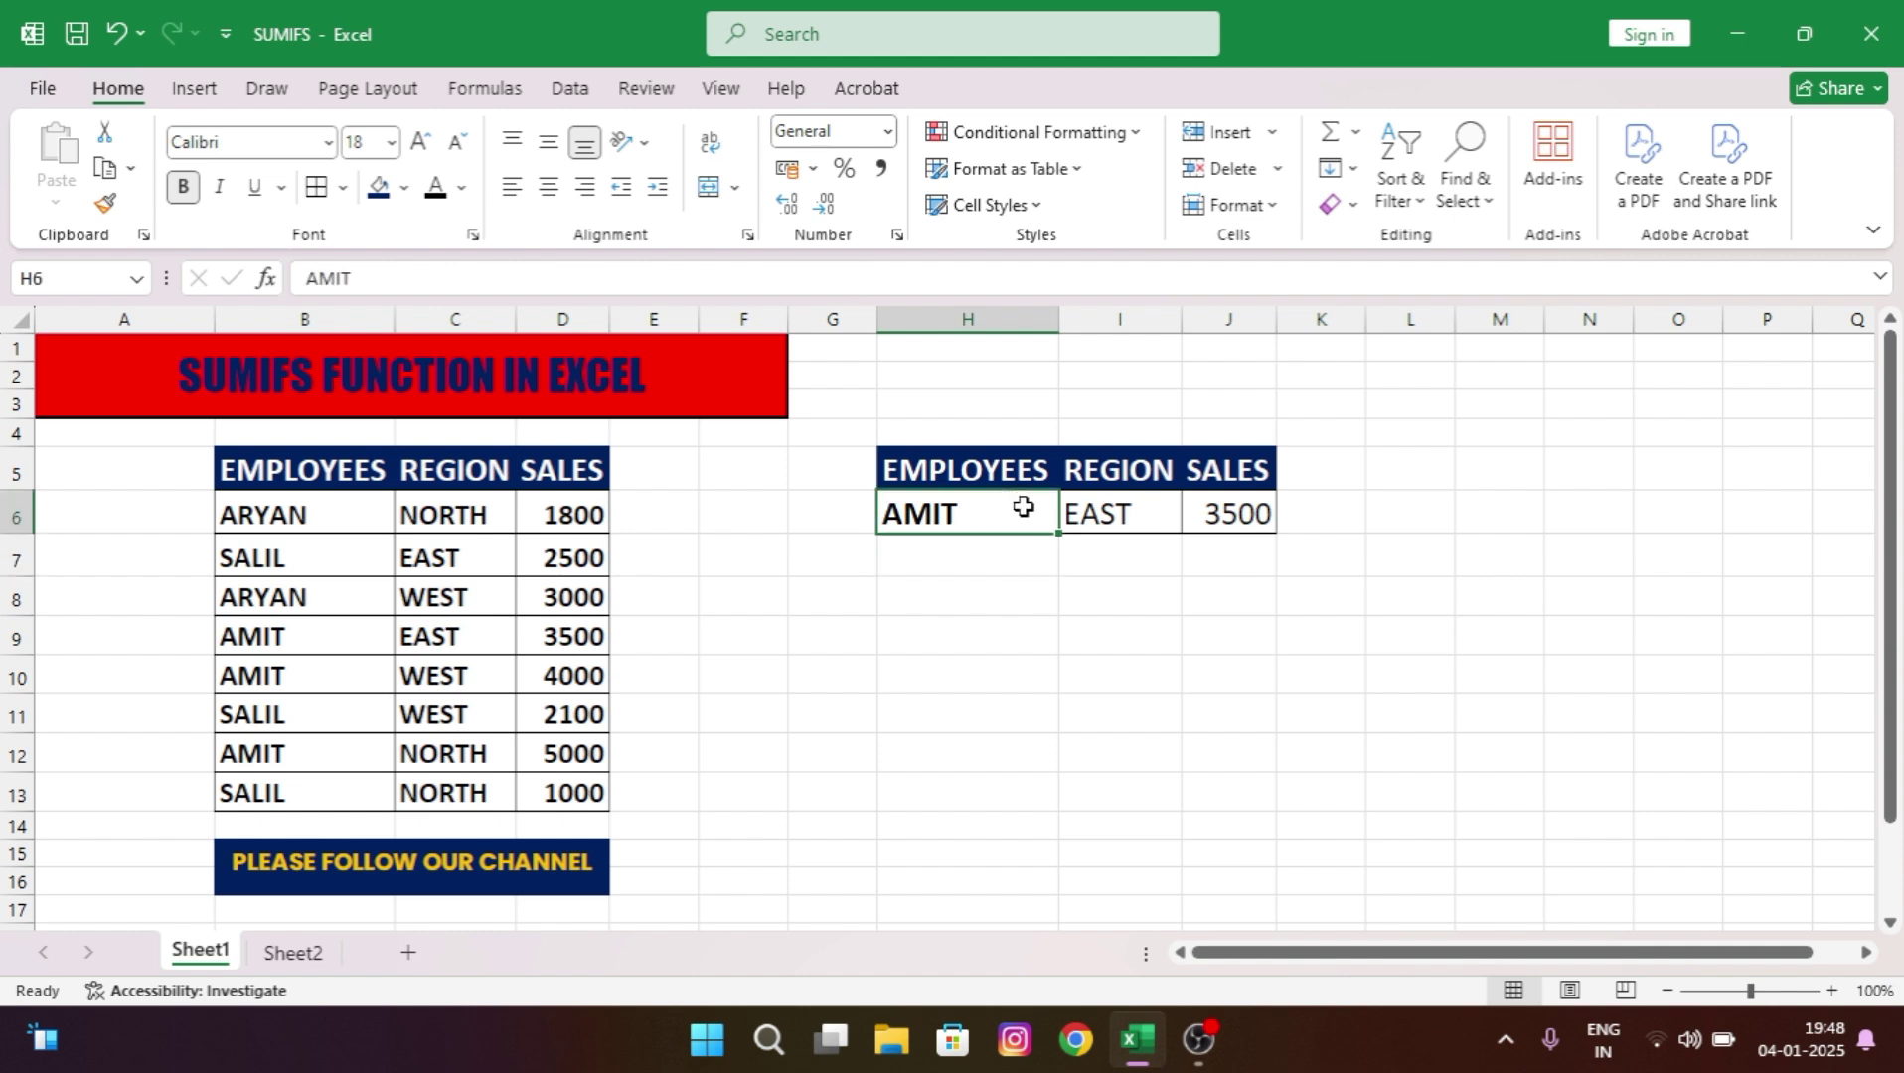
{"action": "left_click", "coordinate": [1080, 514]}
{"action": "left_click", "coordinate": [1213, 522]}
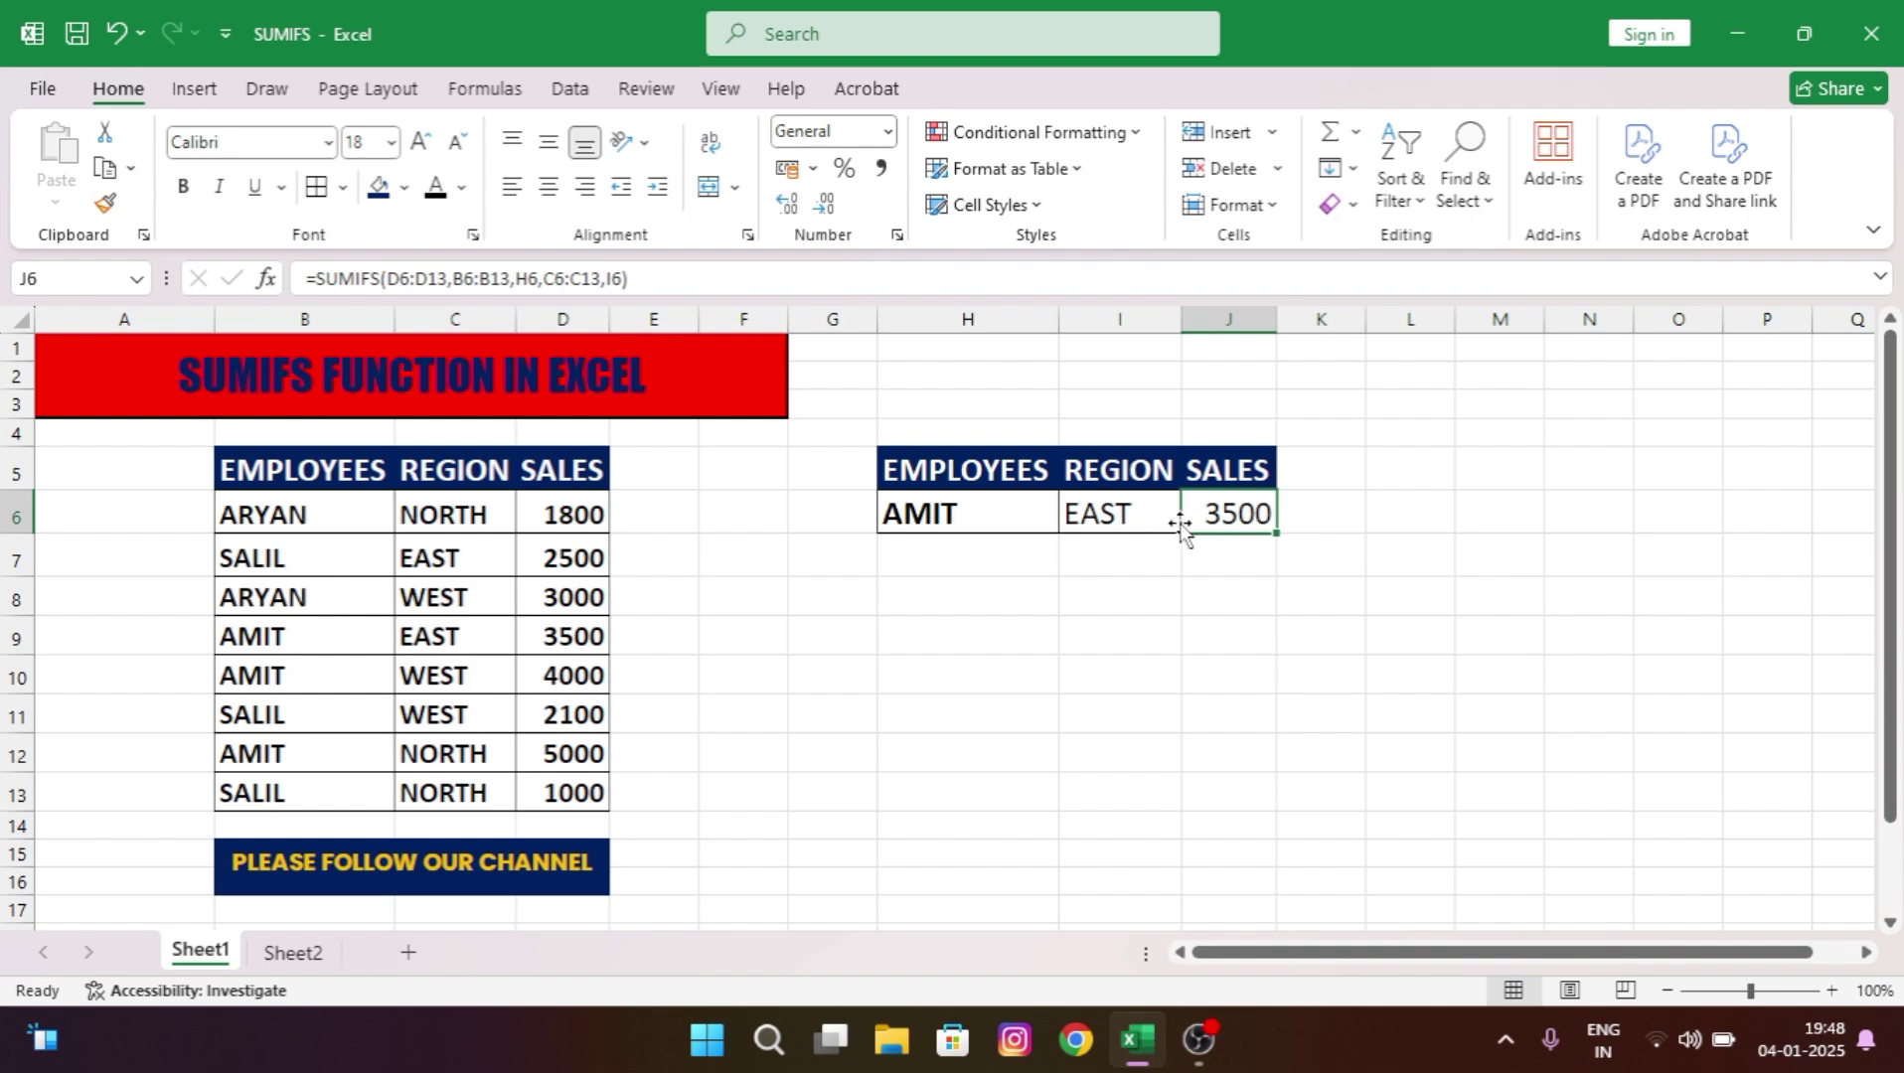
{"action": "left_click", "coordinate": [1112, 532]}
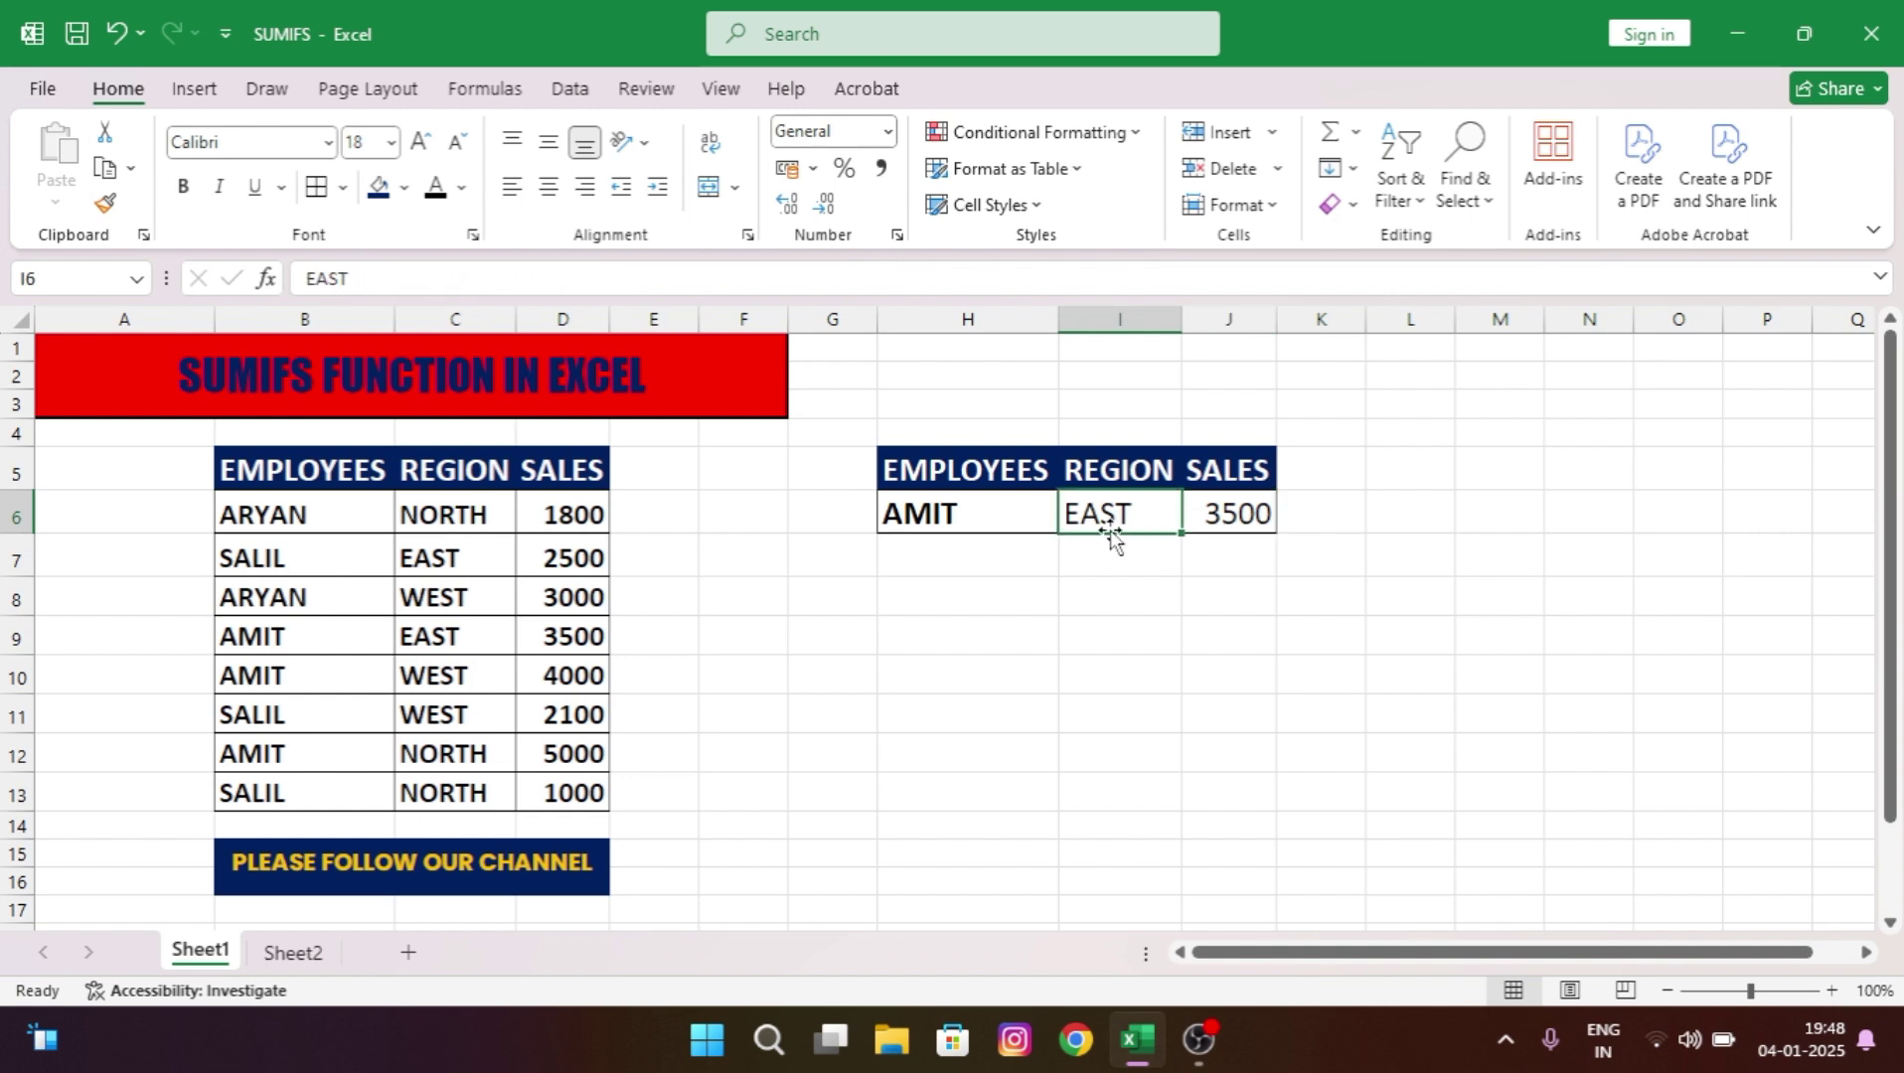
{"action": "type", "text": "NOR"}
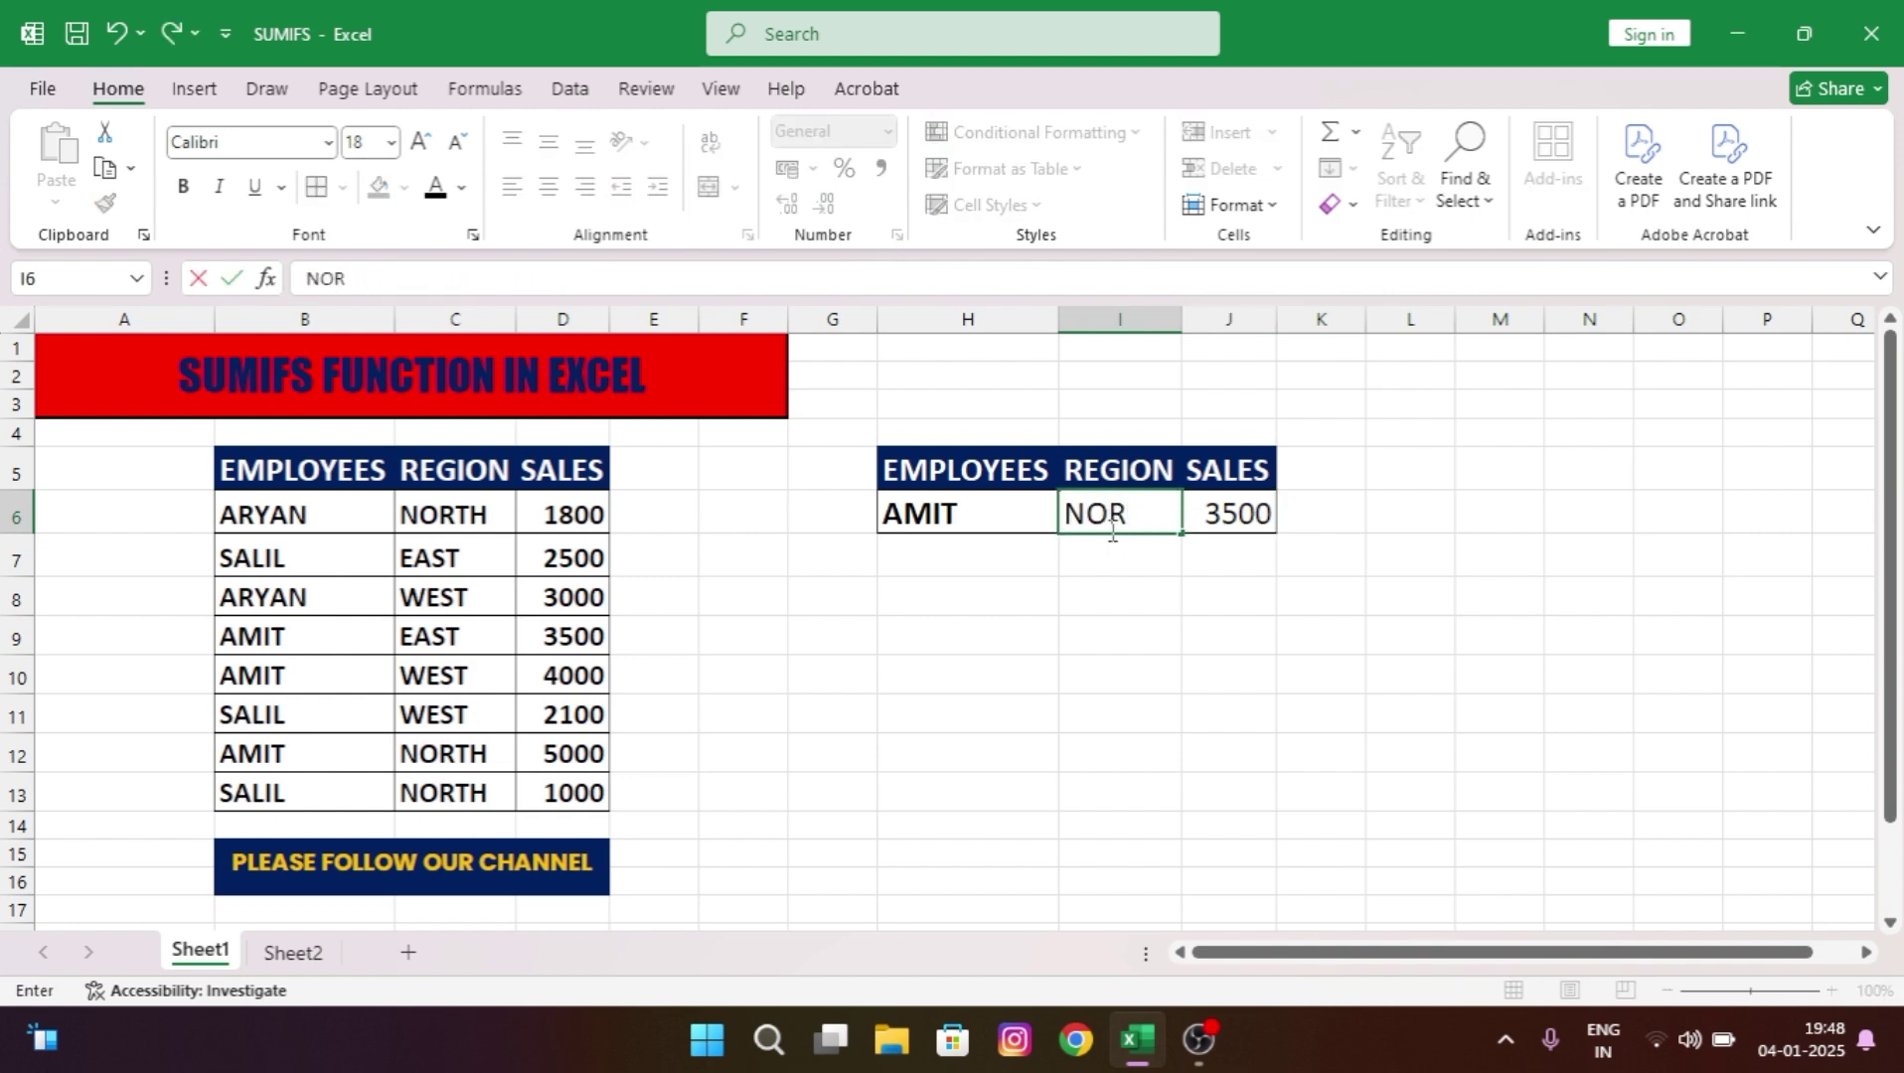
{"action": "type", "text": "TH"}
{"action": "key", "text": "Return"}
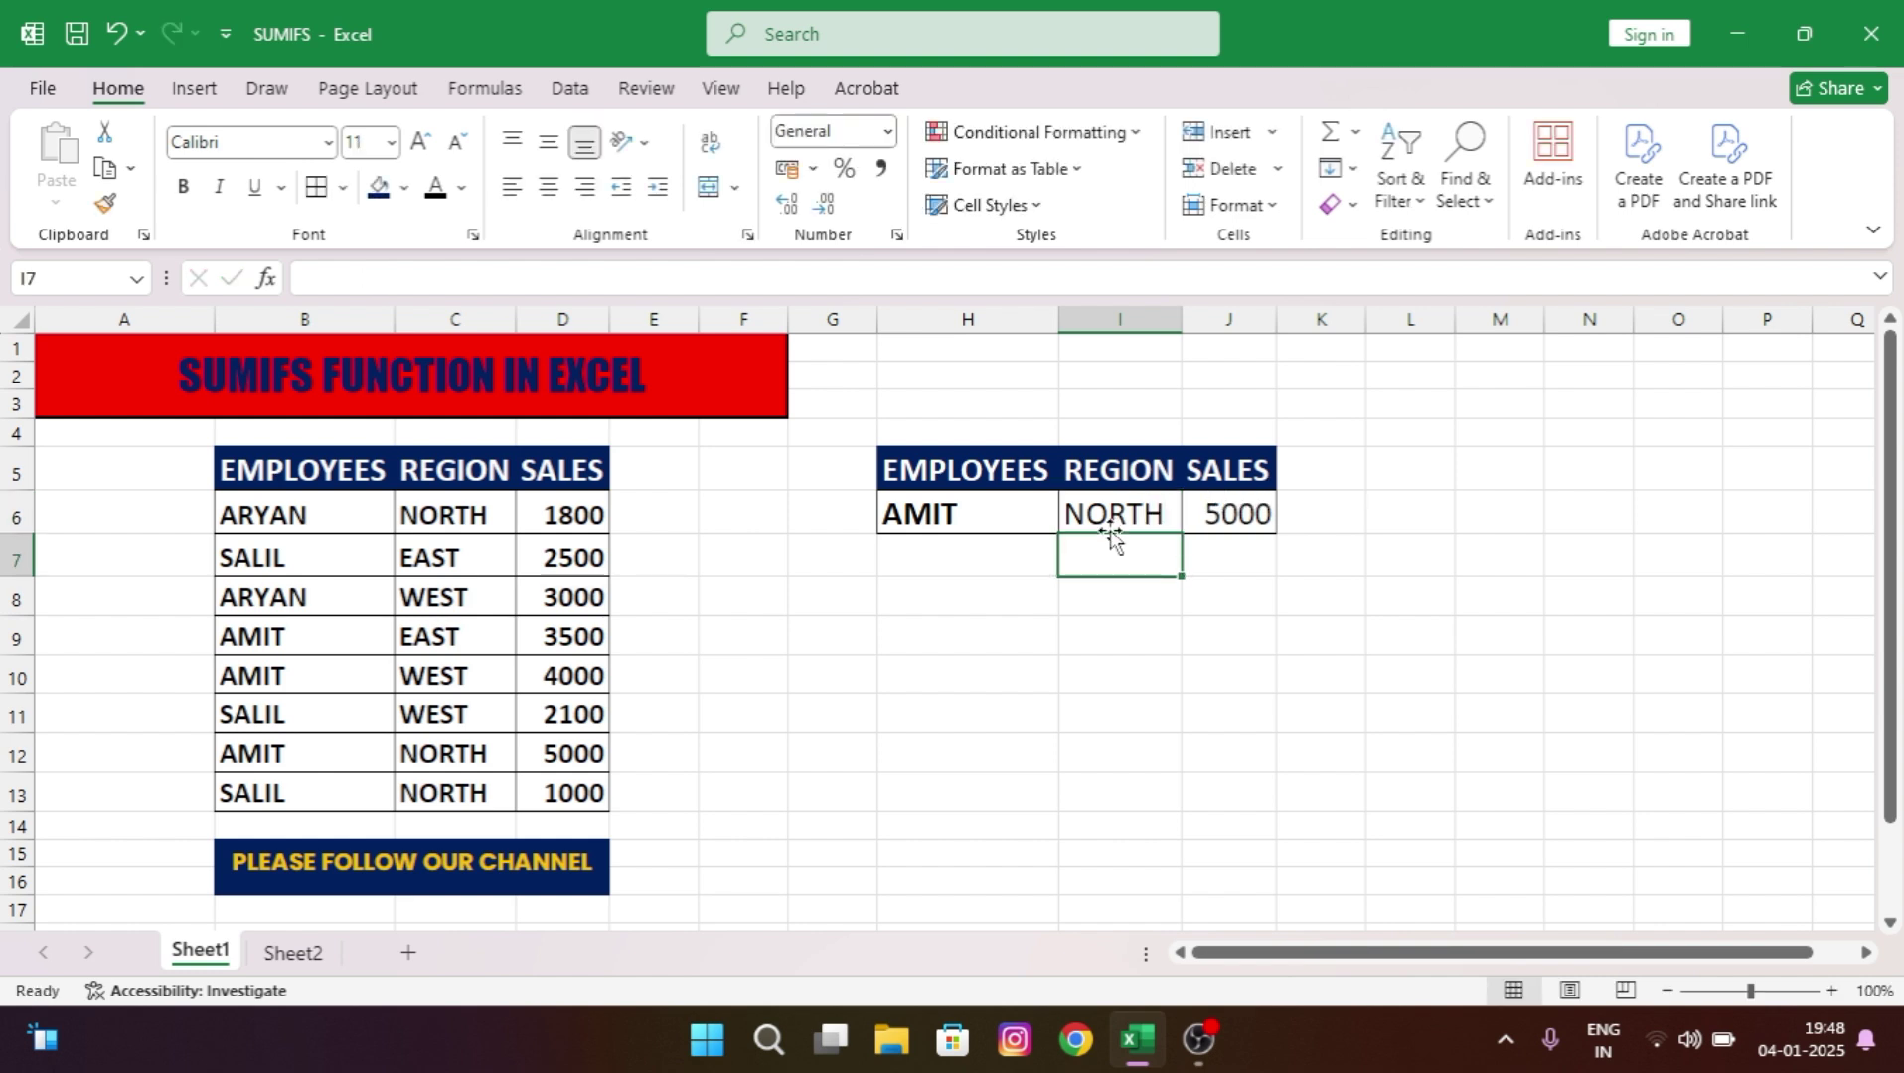
{"action": "left_click", "coordinate": [1326, 542]}
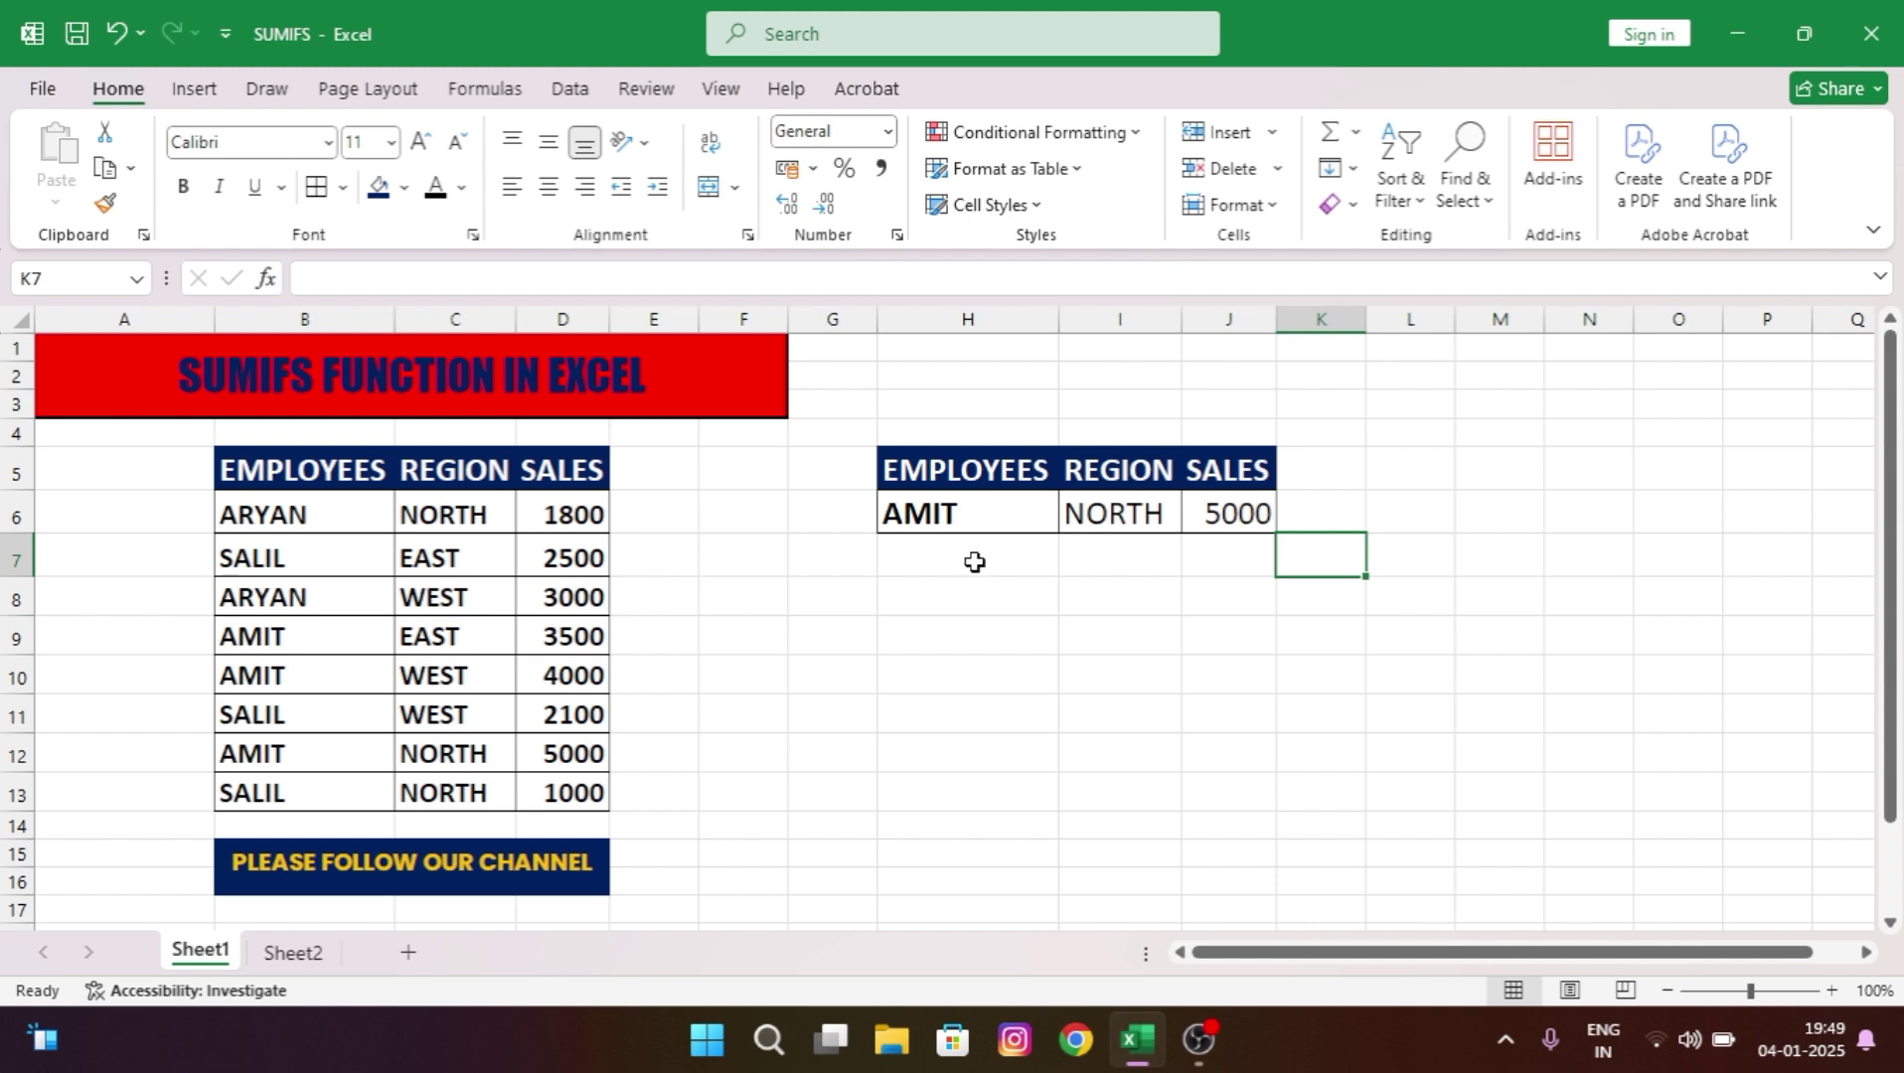
Clear the employee criterion in H6 and the region criterion in I6, keeping the SUMIFS formula in J6.
{"action": "left_click", "coordinate": [969, 518]}
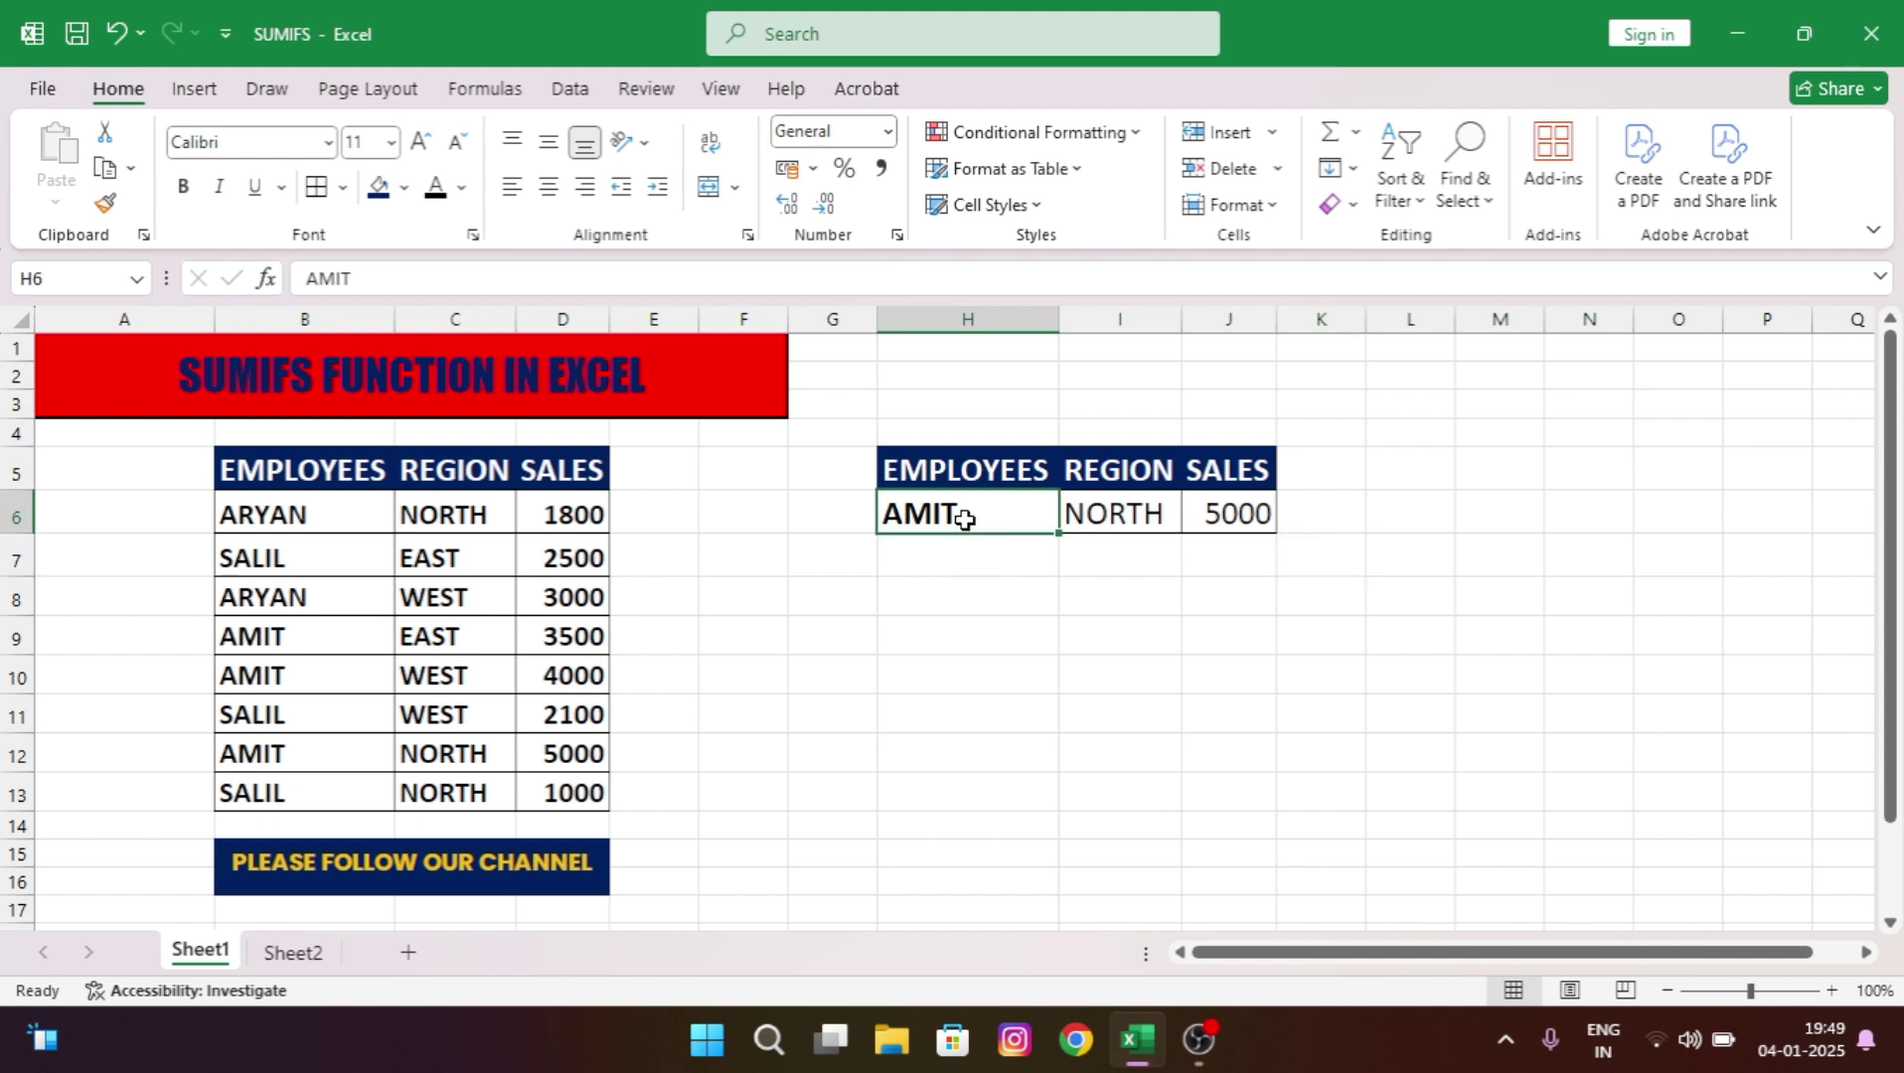
{"action": "left_click", "coordinate": [1095, 515]}
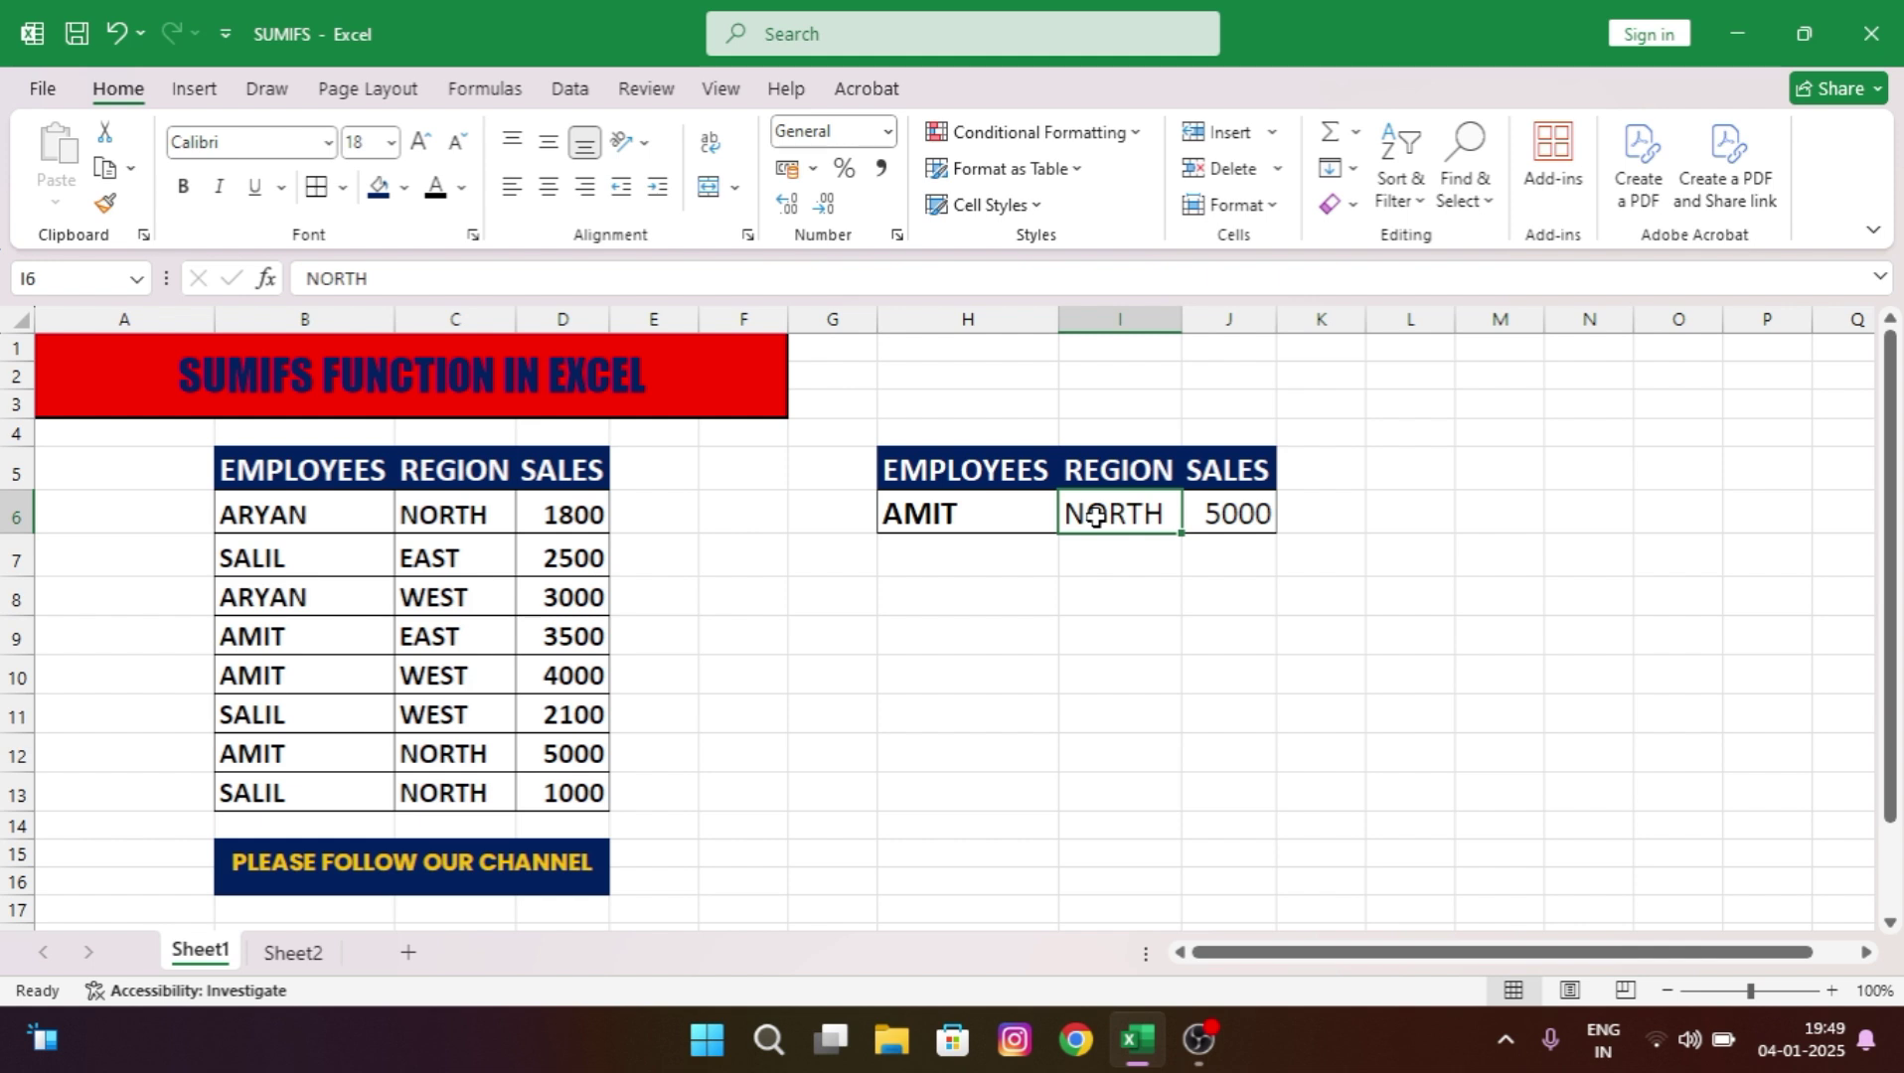
{"action": "left_click", "coordinate": [1247, 514]}
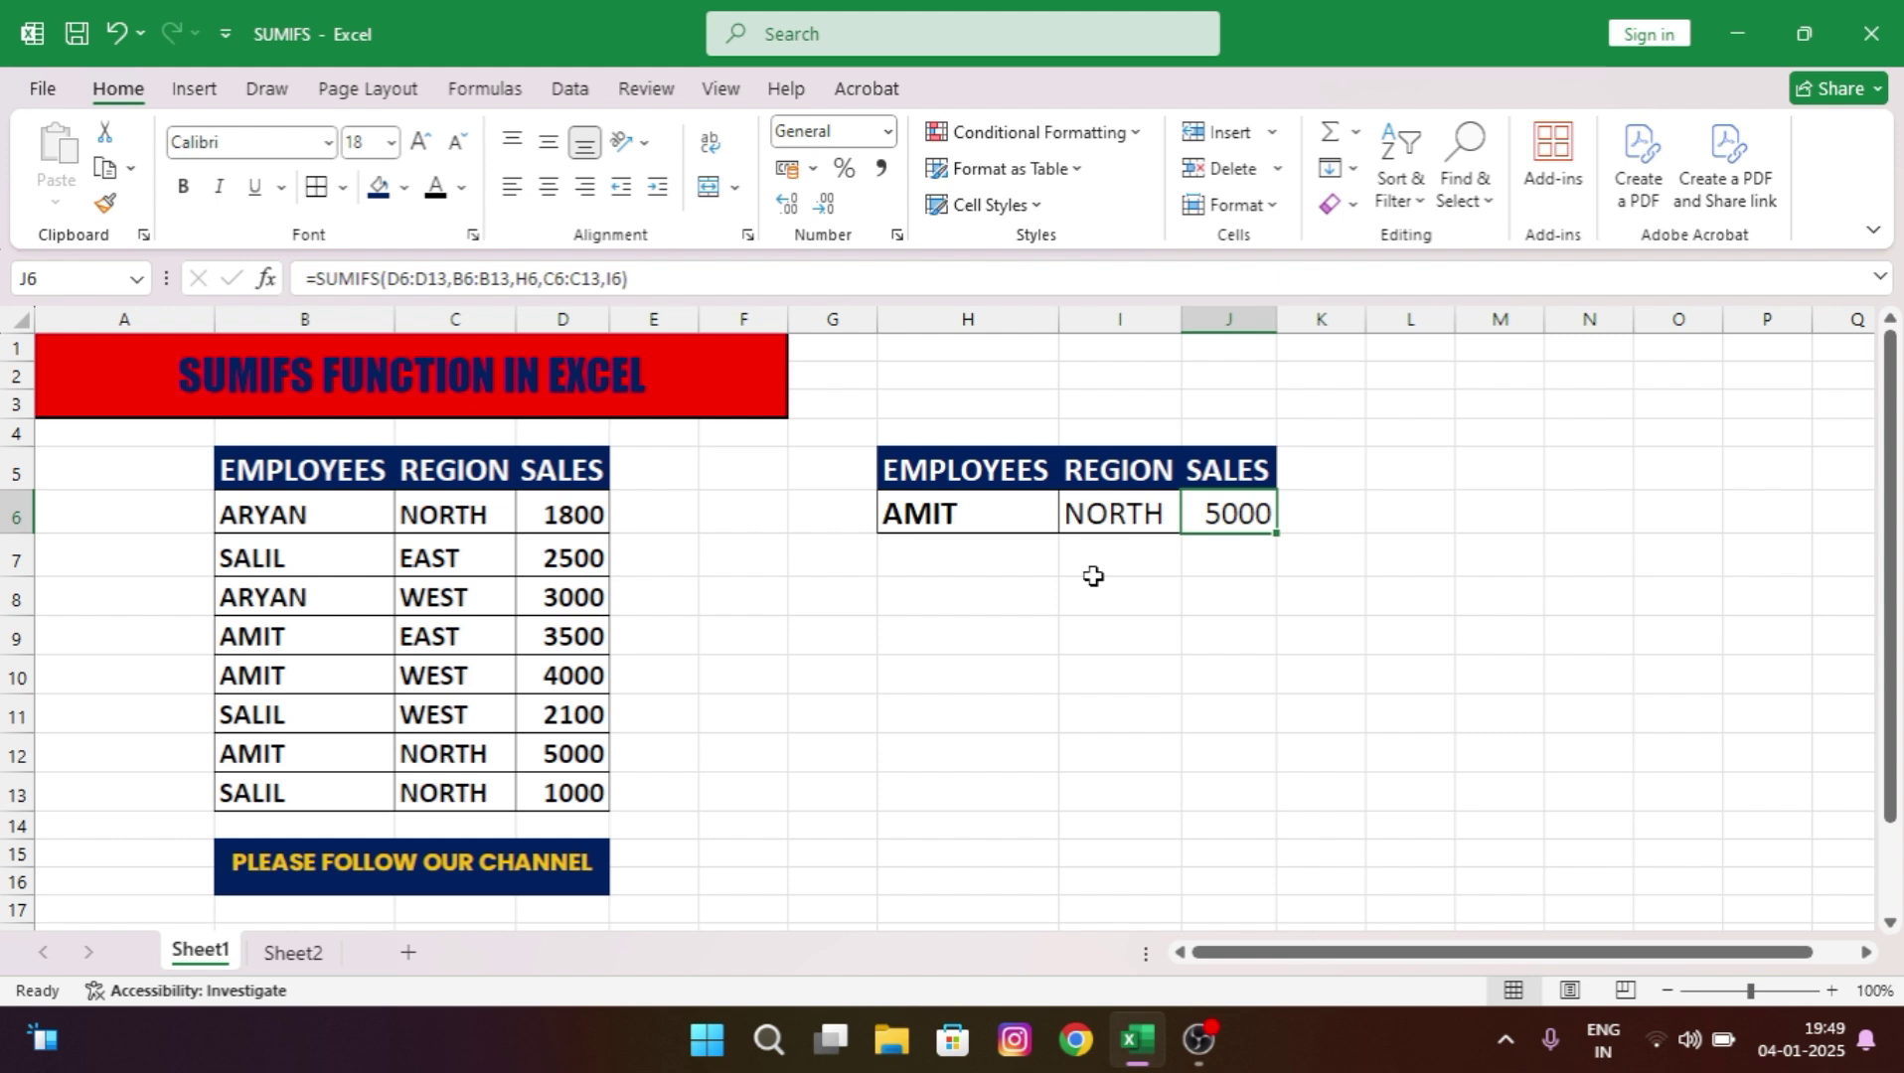
{"action": "left_click", "coordinate": [1001, 518]}
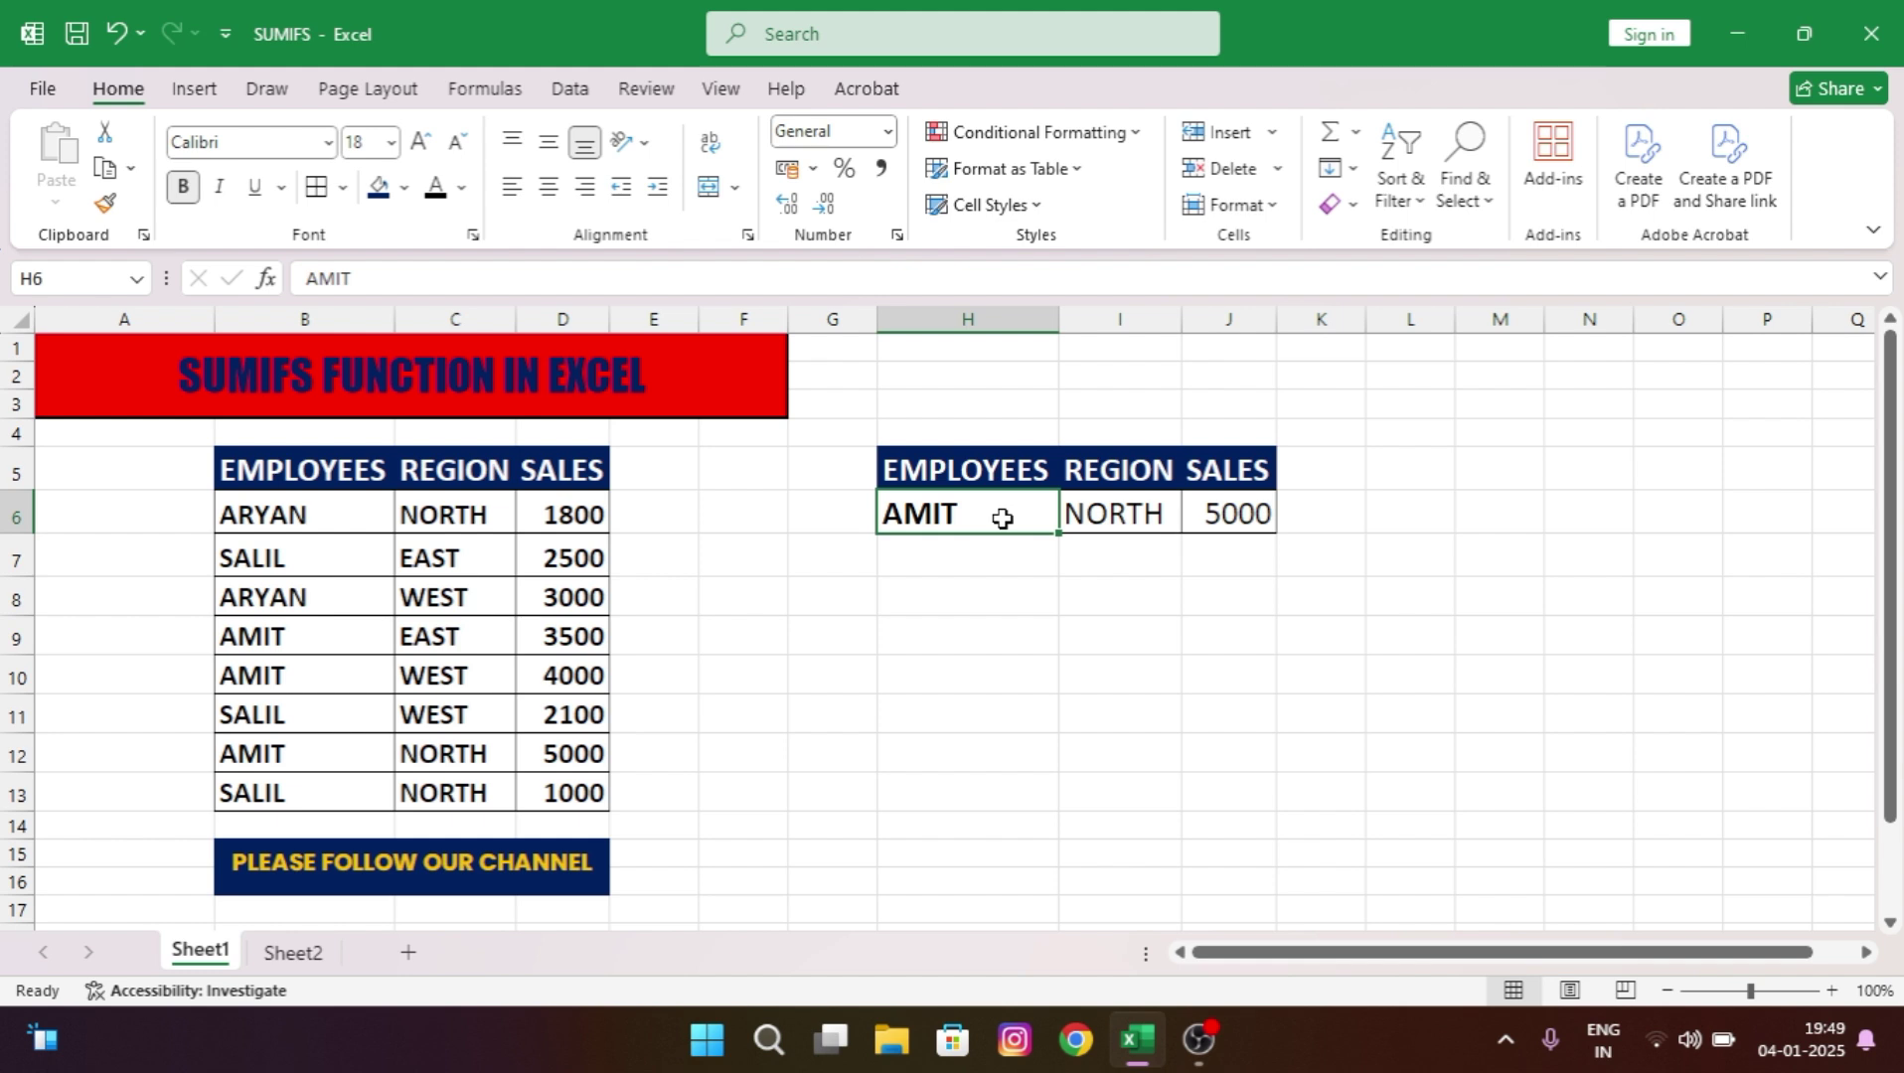
{"action": "key", "text": "Delete"}
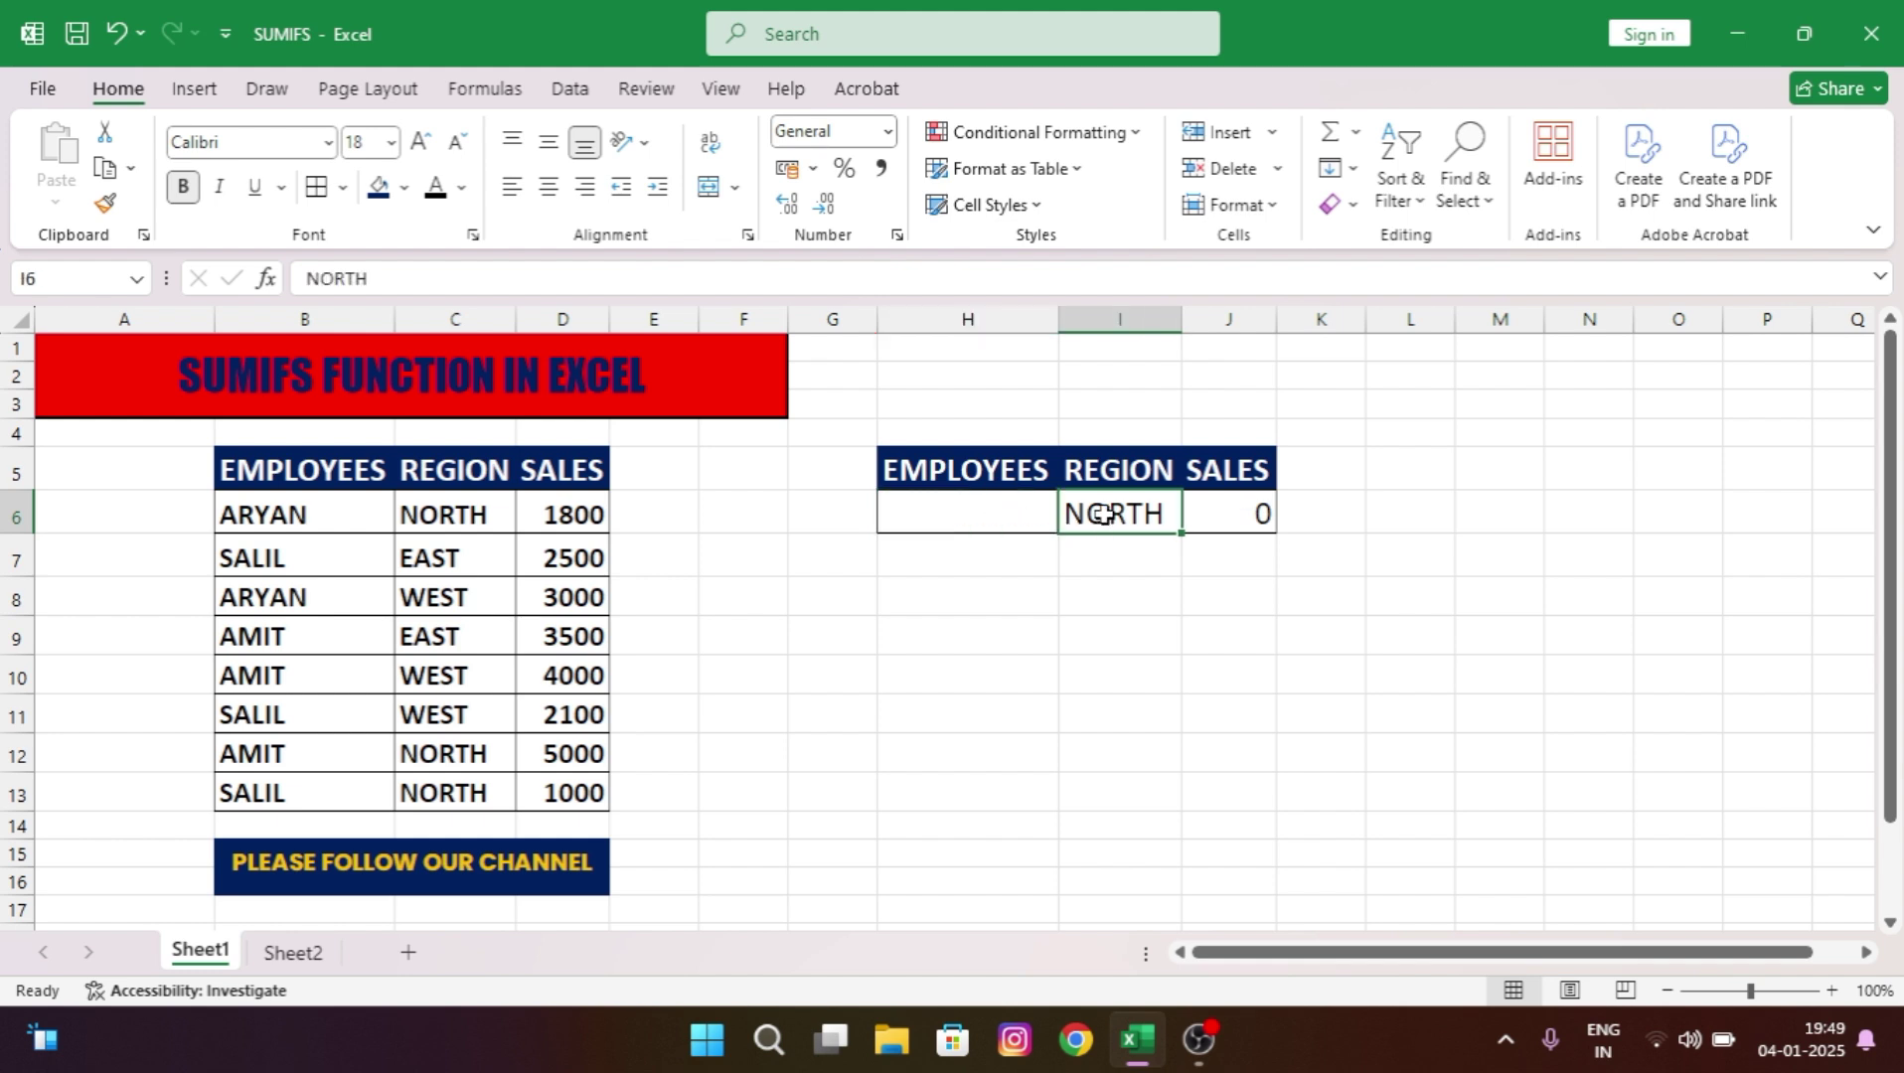
{"action": "left_click", "coordinate": [1093, 515]}
{"action": "key", "text": "Delete"}
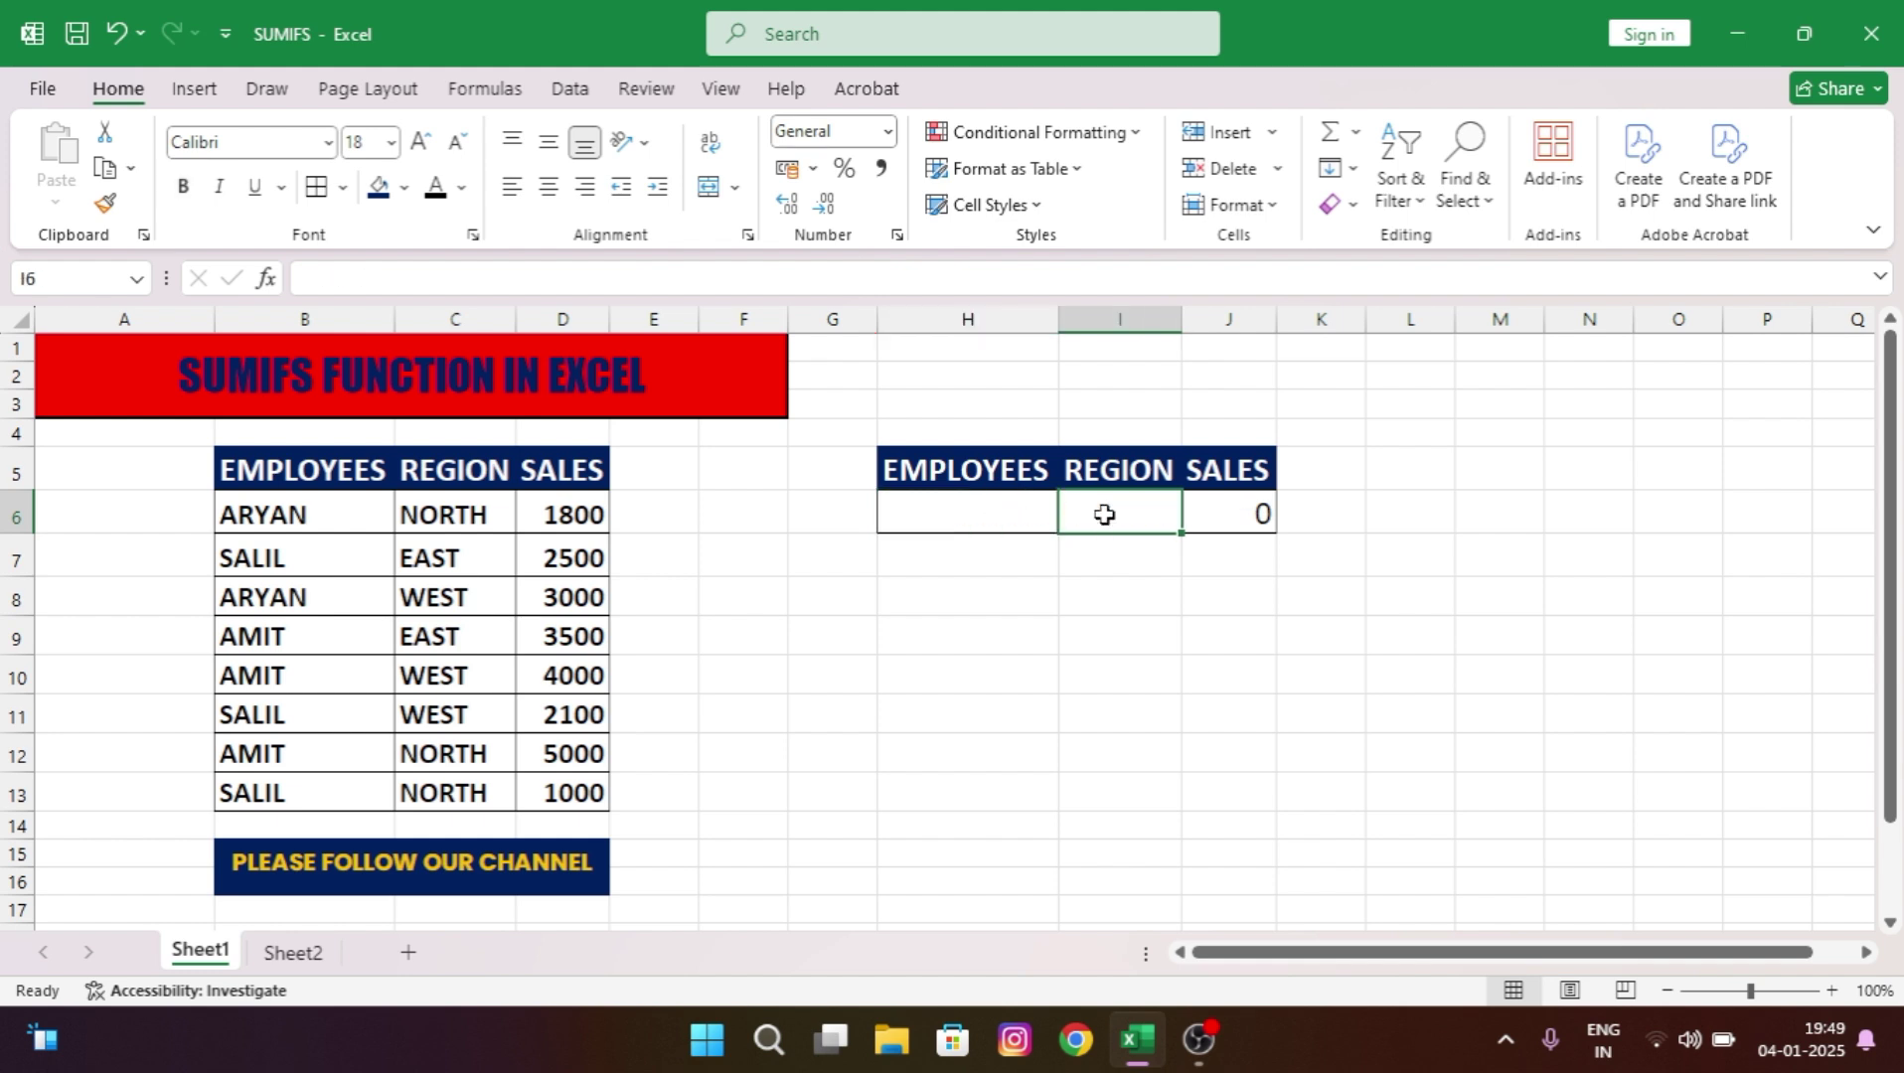
{"action": "left_click", "coordinate": [1214, 518]}
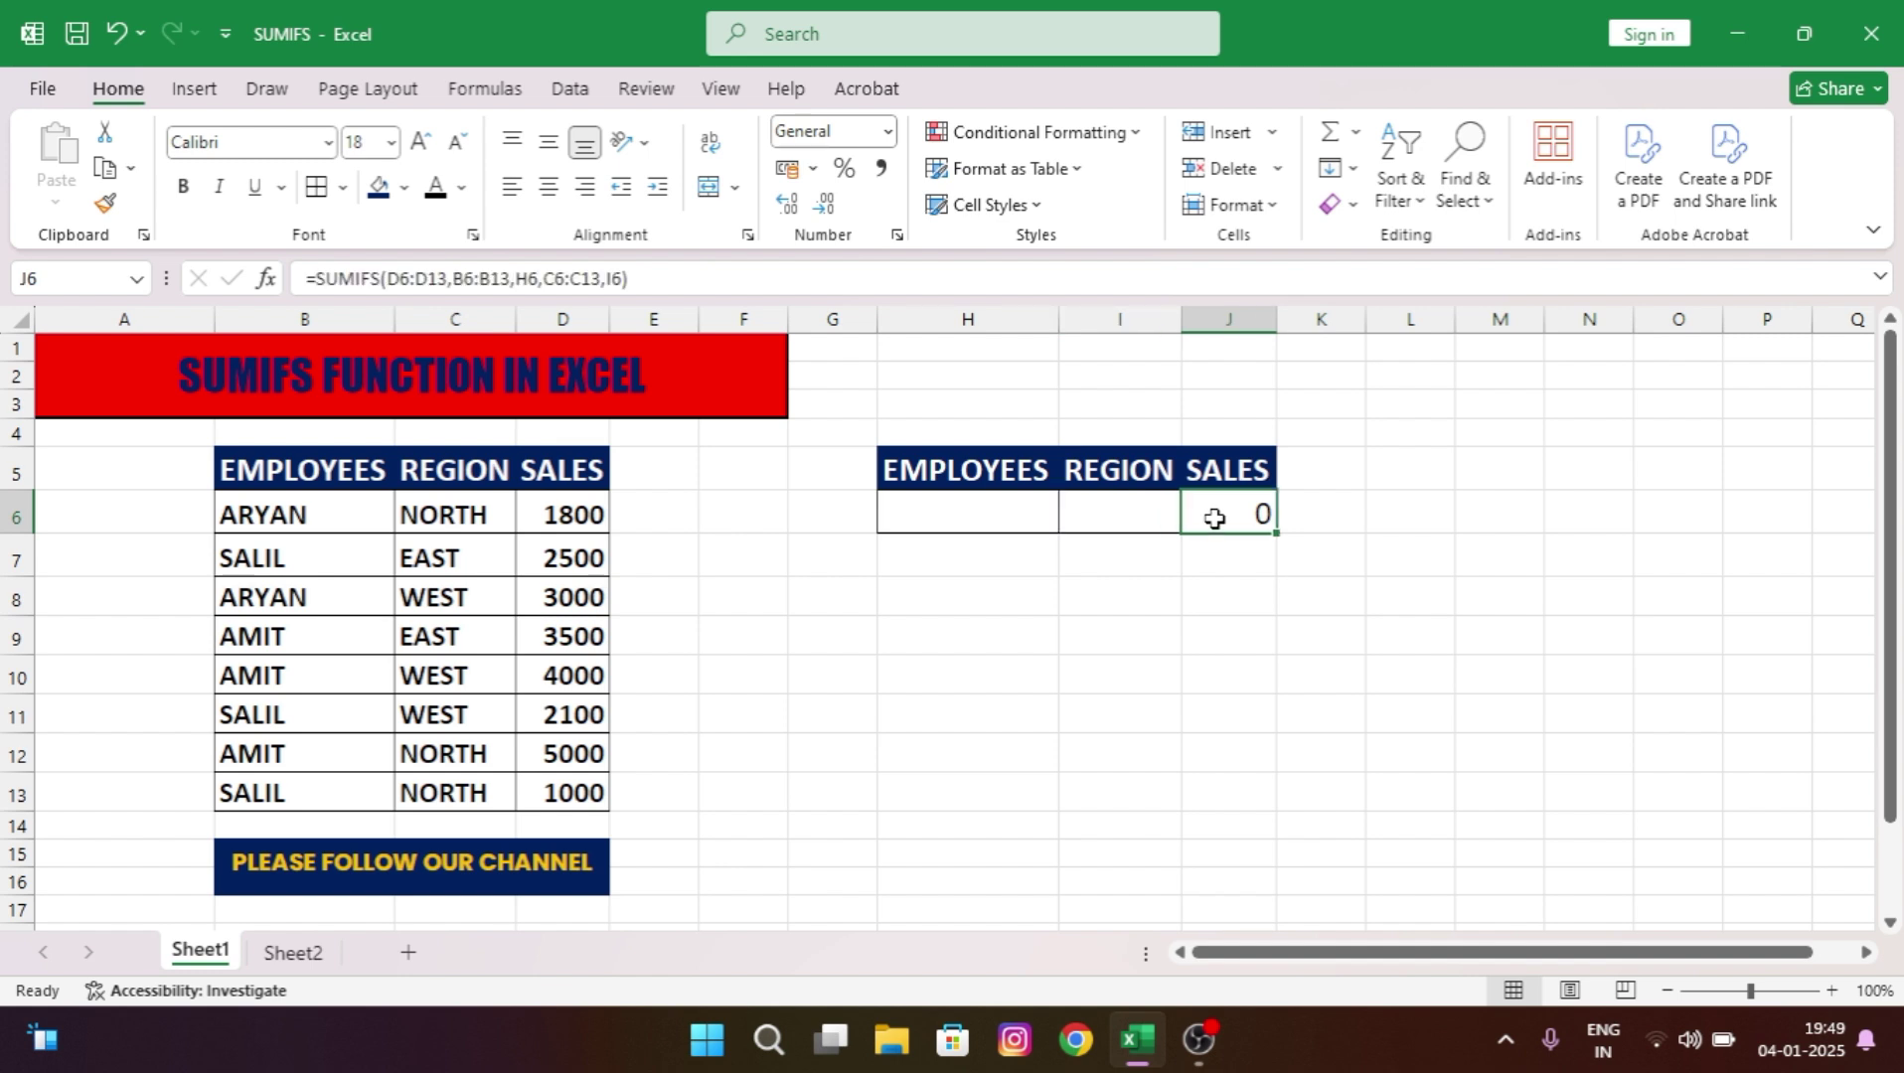
{"action": "left_click", "coordinate": [993, 512]}
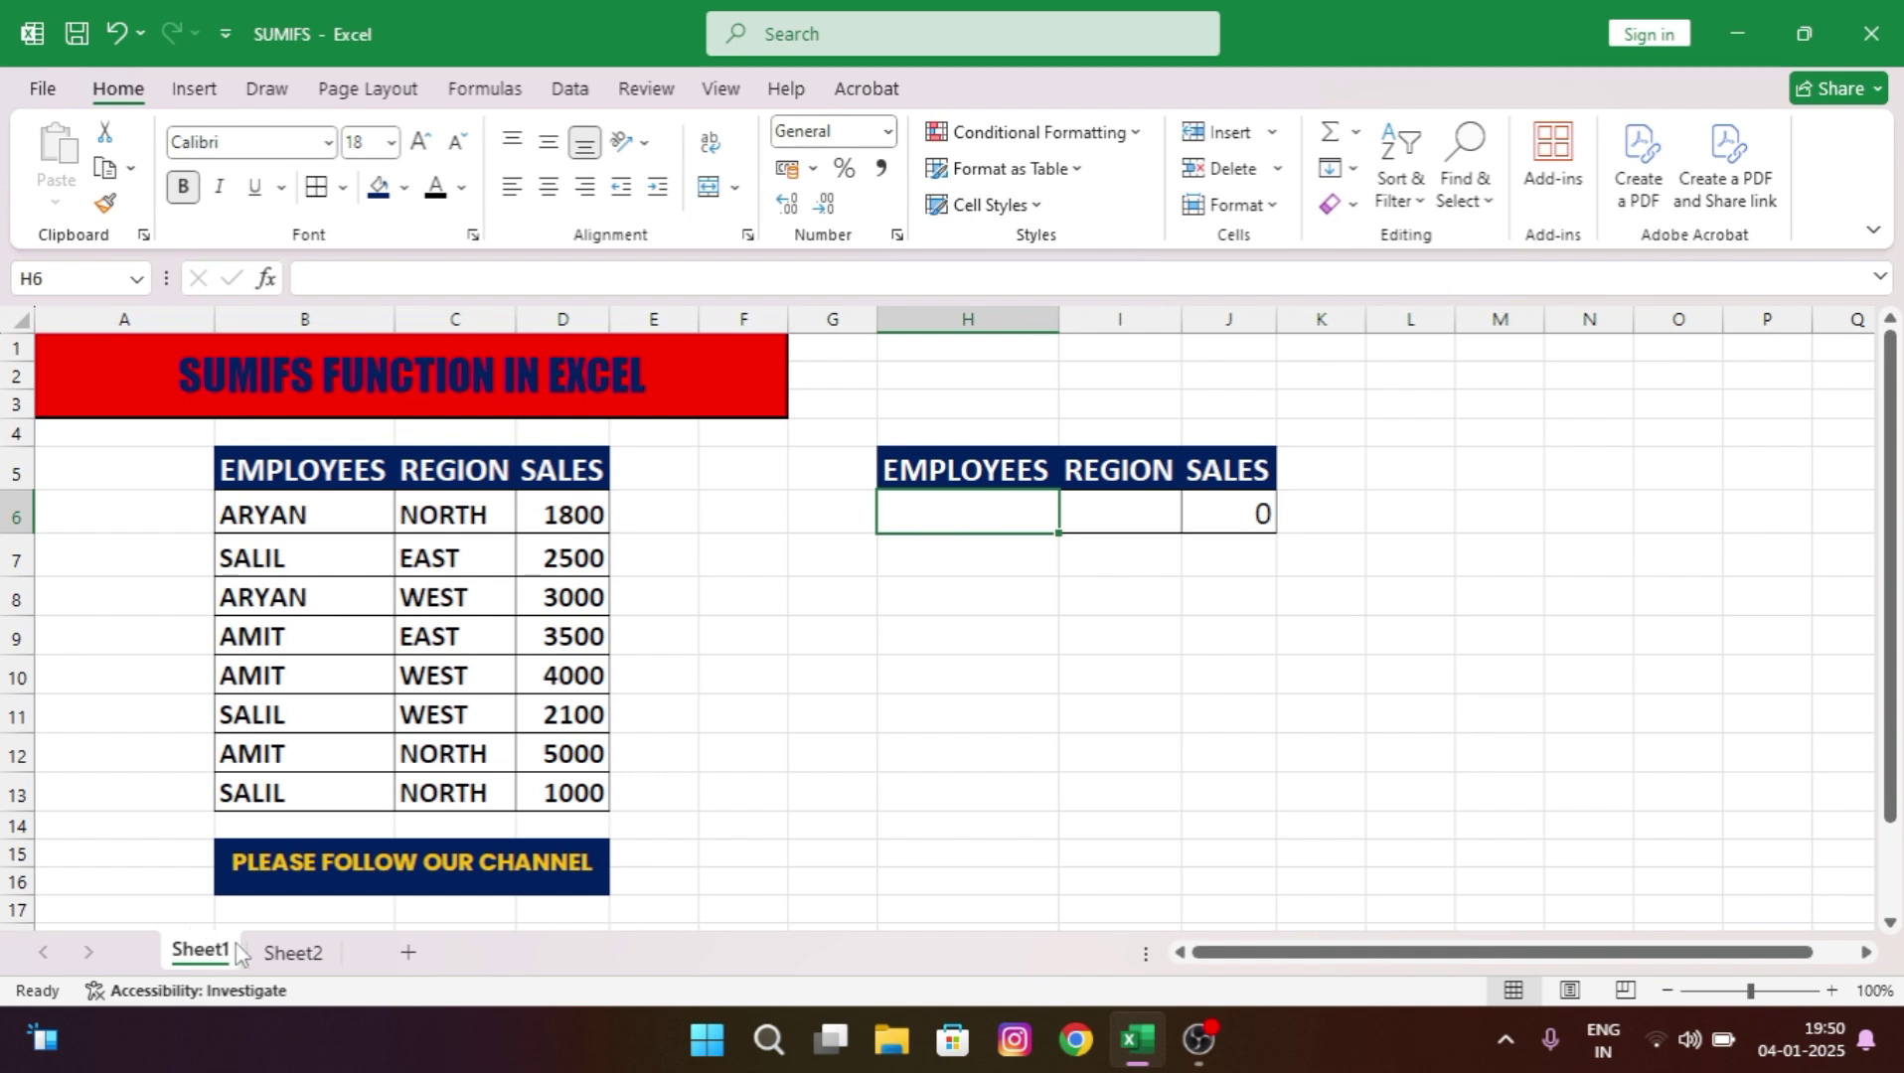
Try to remove duplicates from A2:B9 on Sheet2 with both the EMPLOYEES and REGION columns included.
{"action": "left_click", "coordinate": [303, 956]}
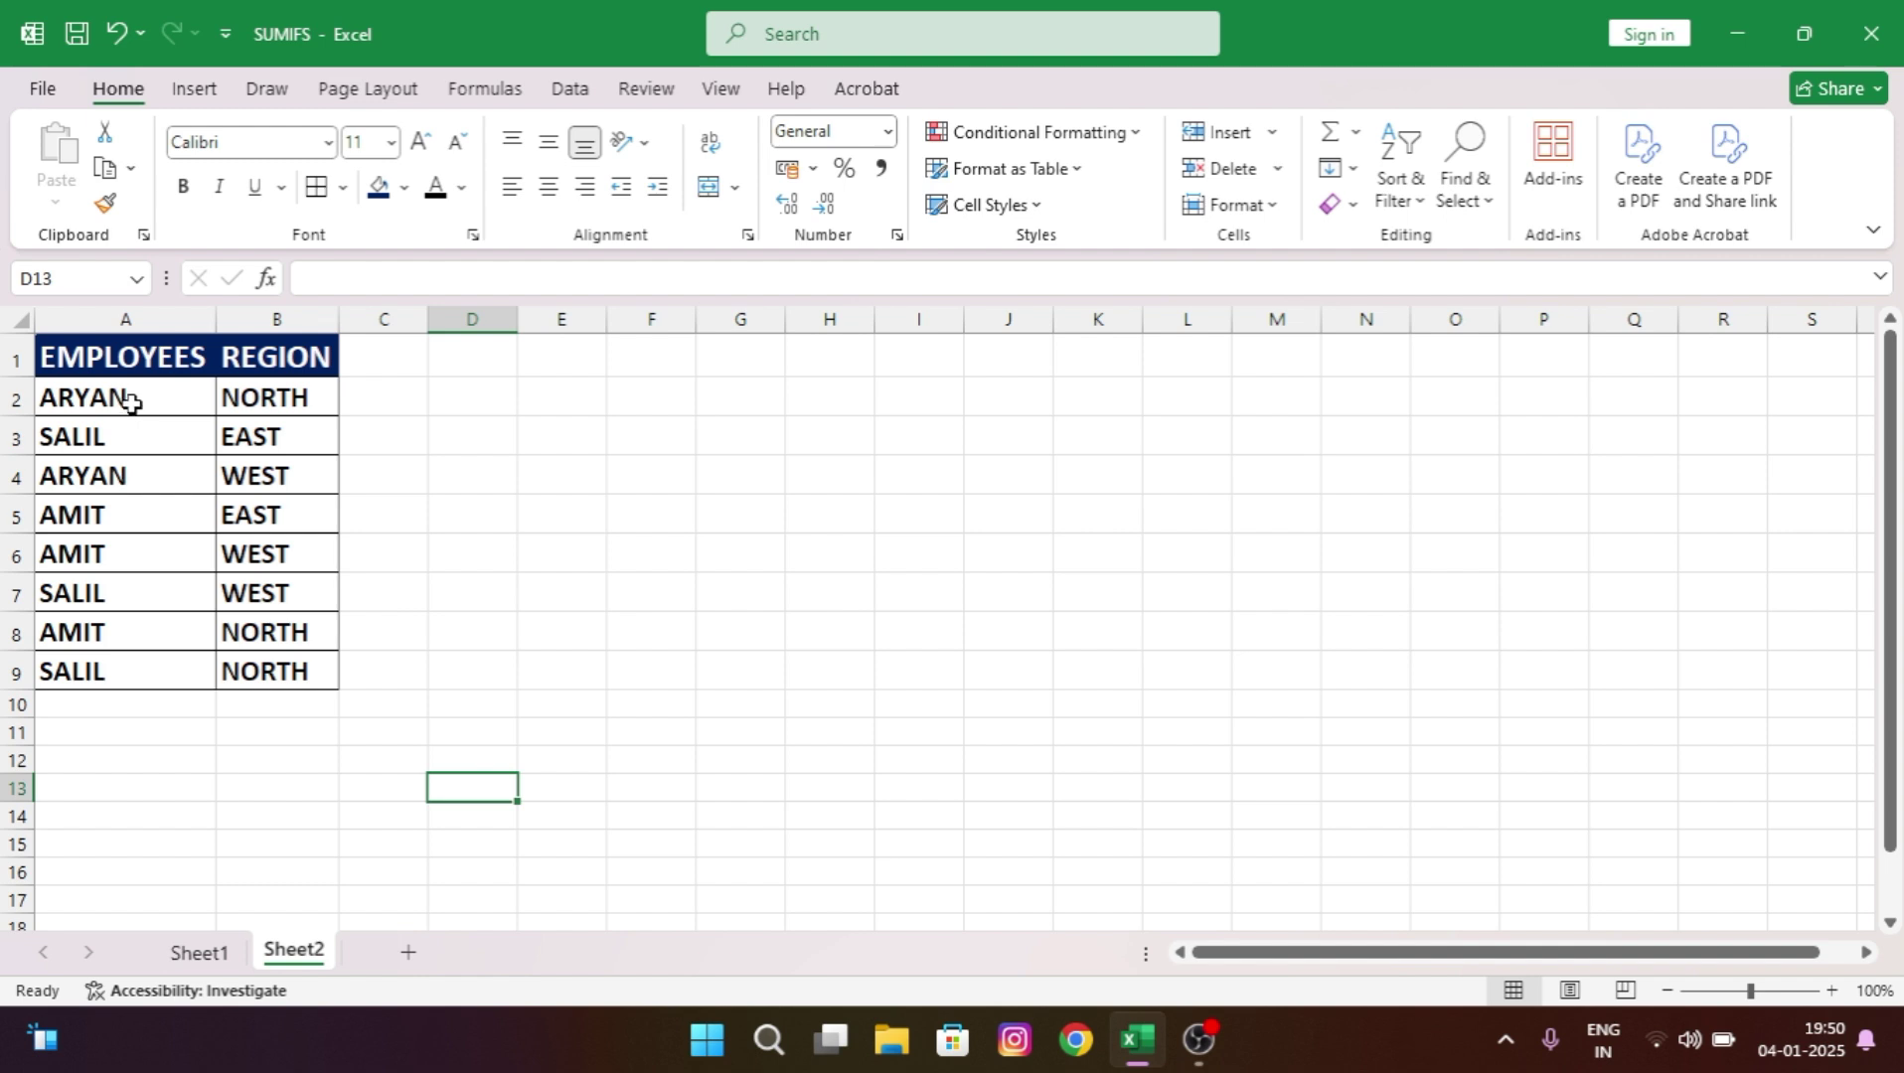
{"action": "left_click_drag", "start_coordinate": [131, 403], "coordinate": [266, 662]}
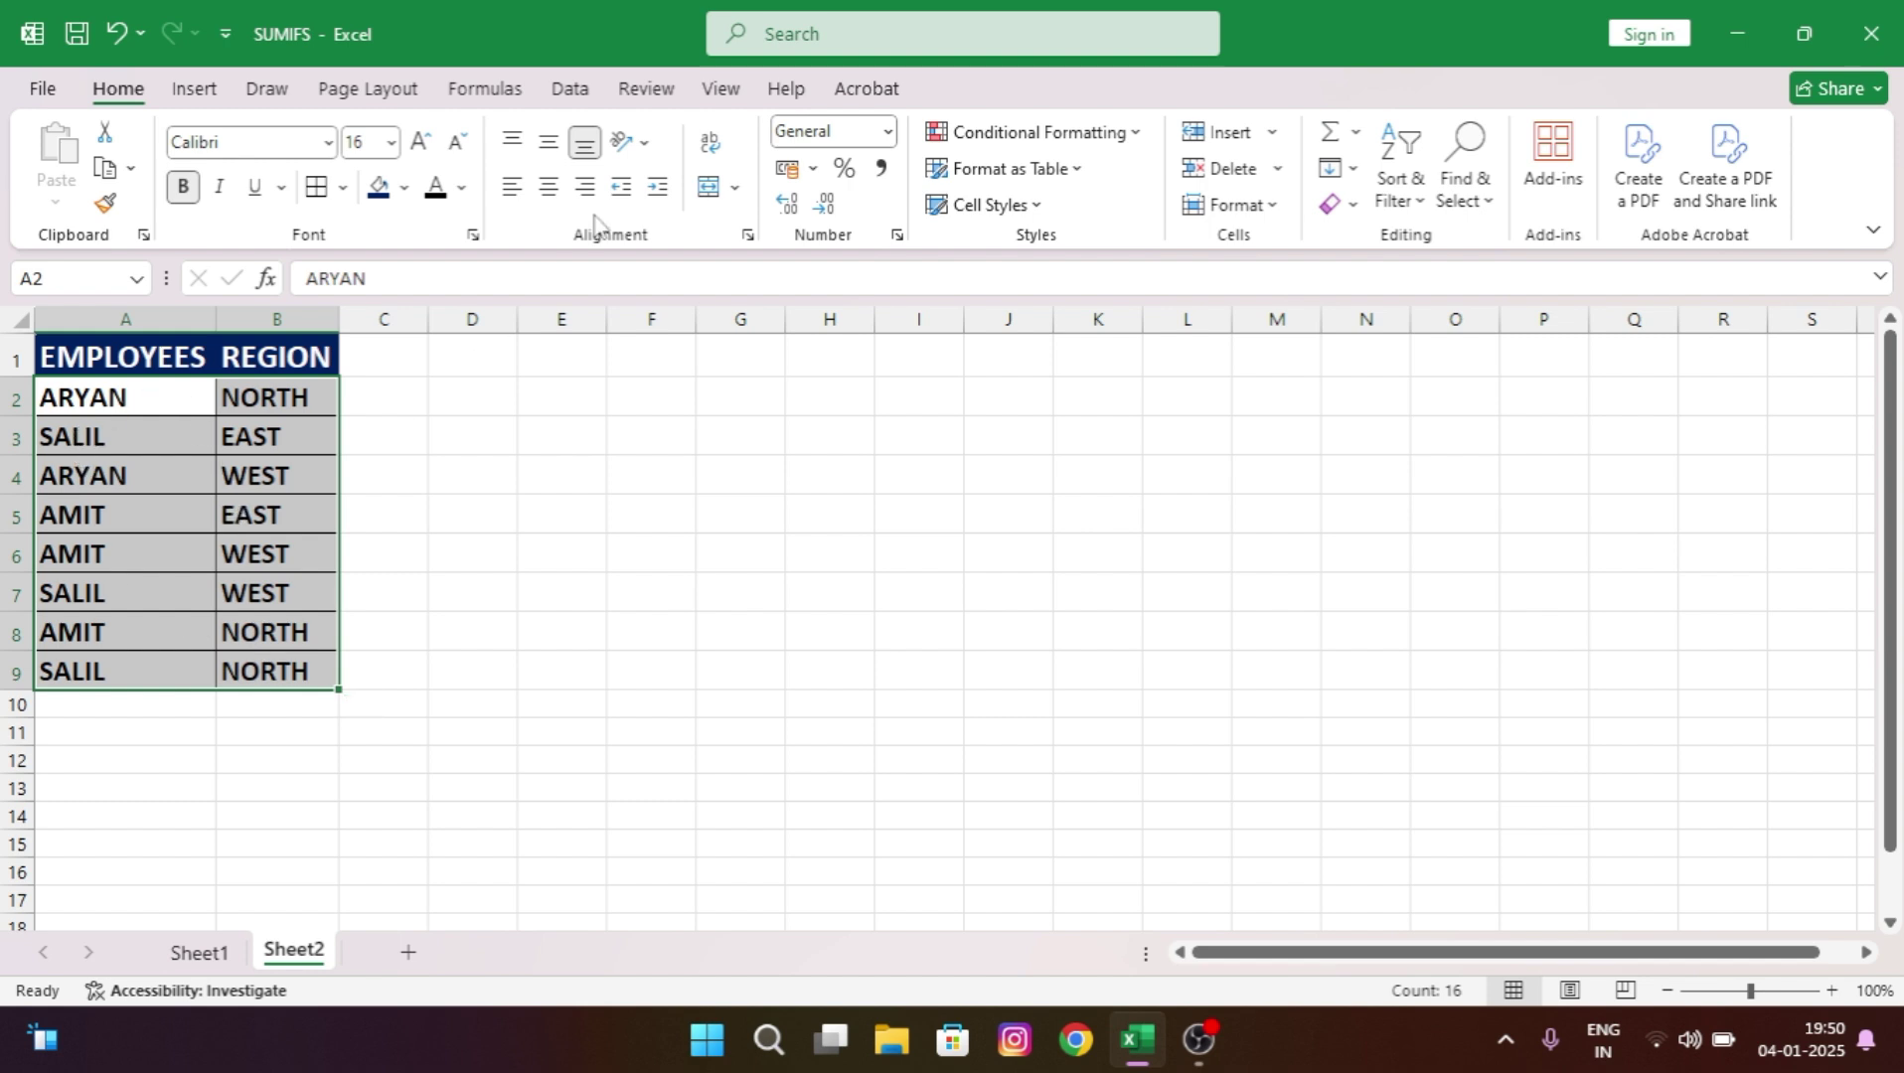
{"action": "left_click", "coordinate": [589, 100]}
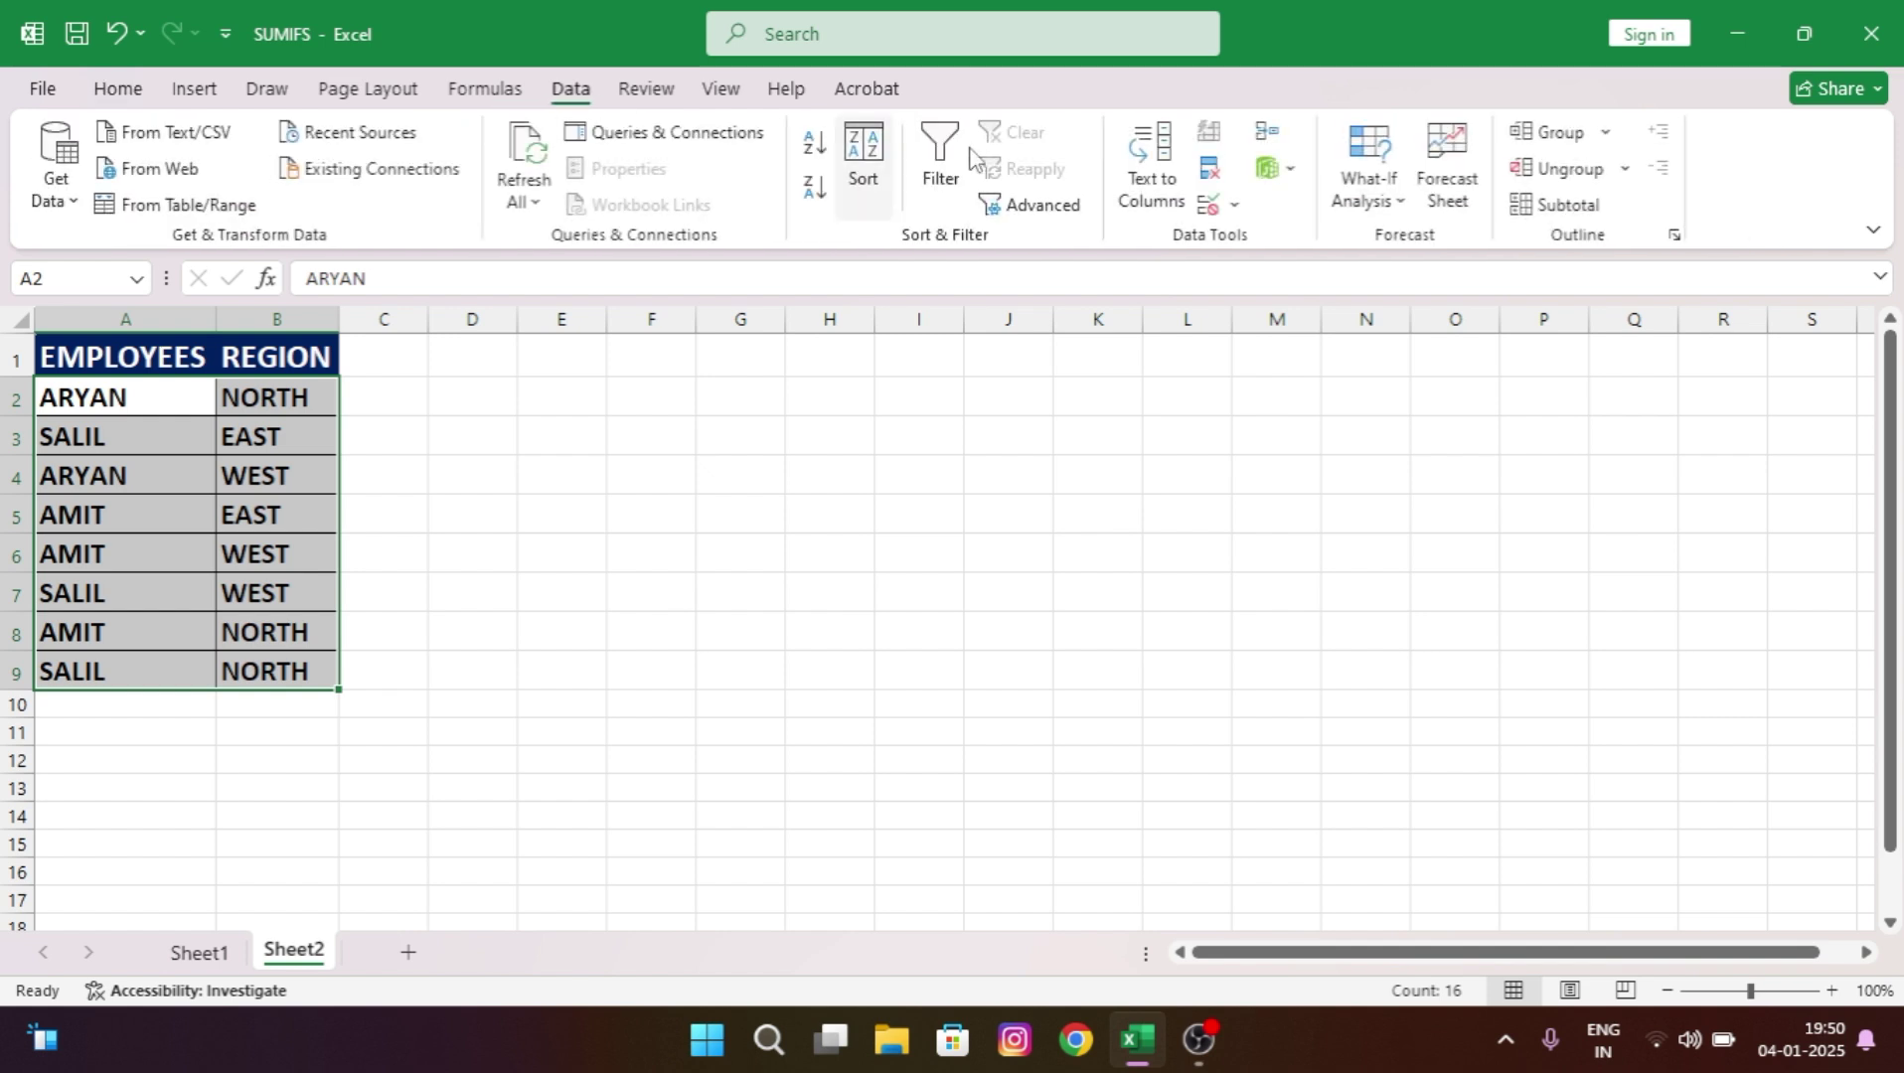
{"action": "left_click", "coordinate": [1210, 178]}
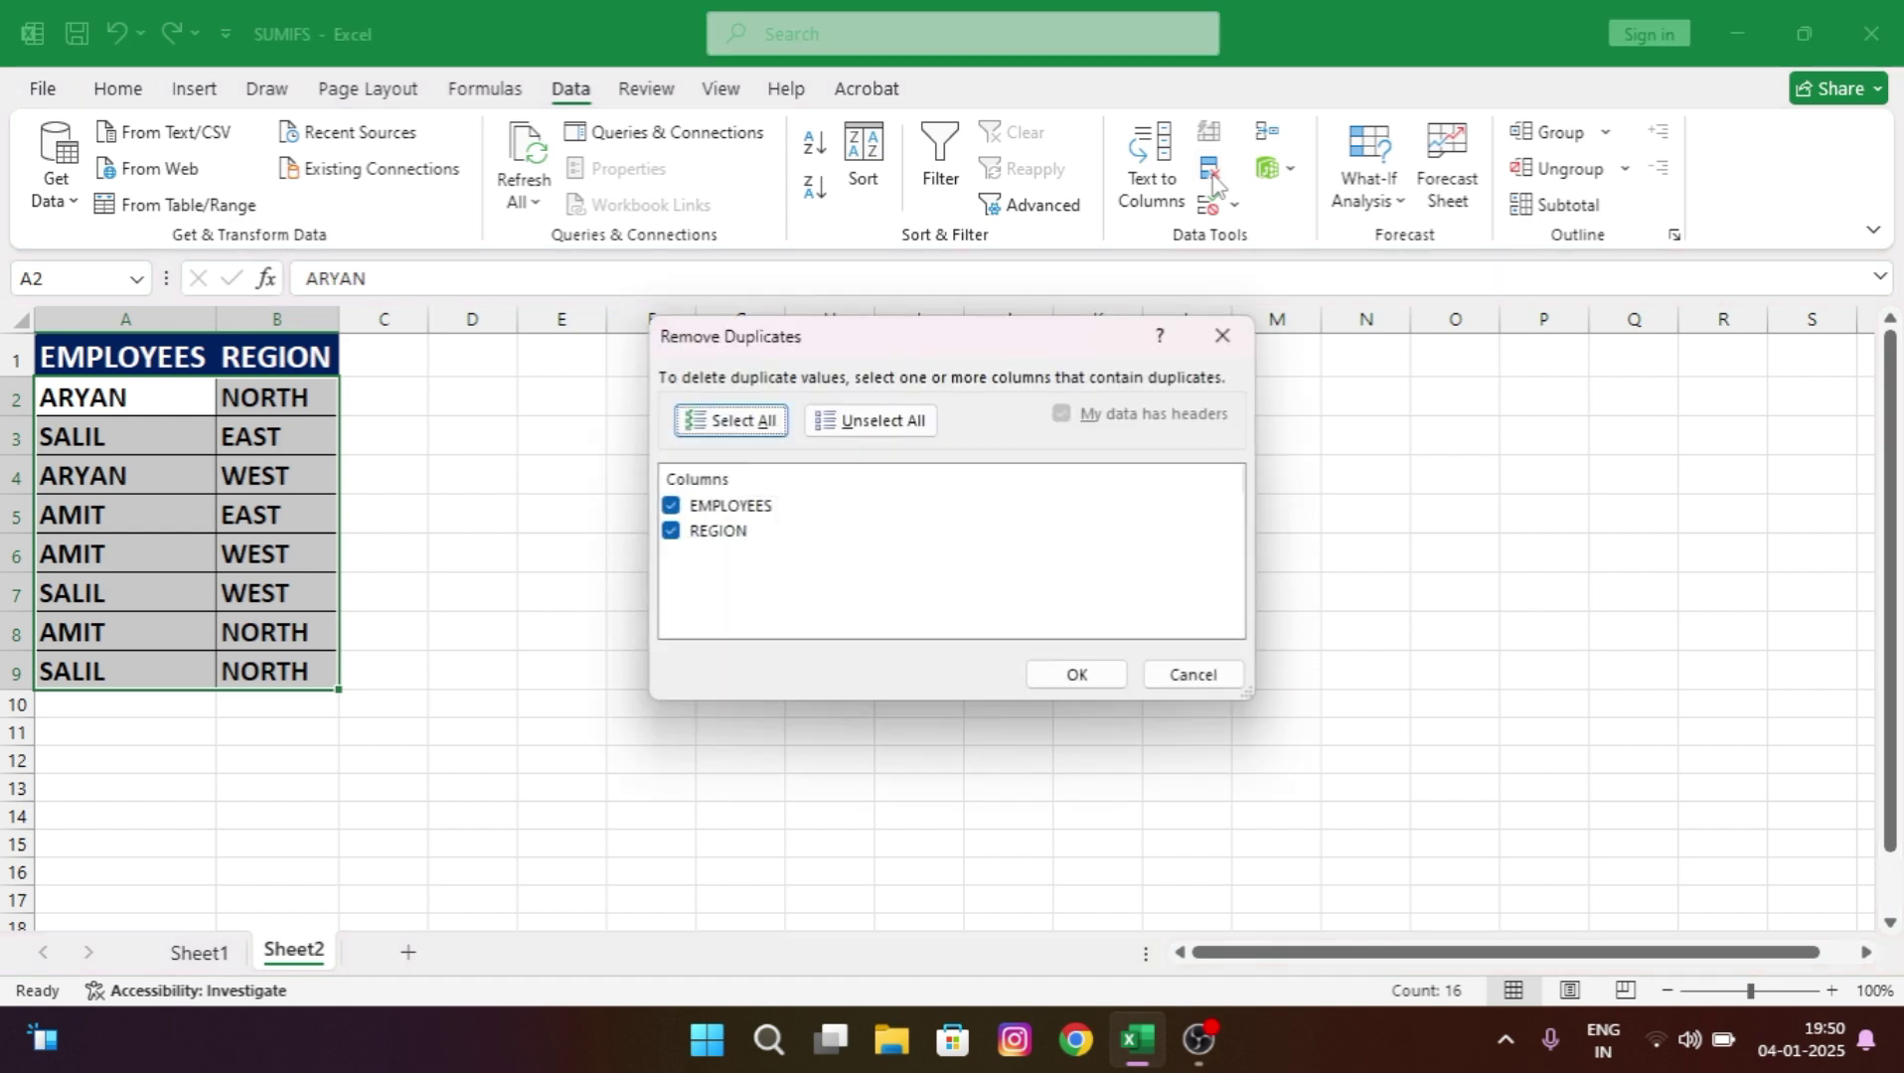
{"action": "left_click", "coordinate": [1077, 674]}
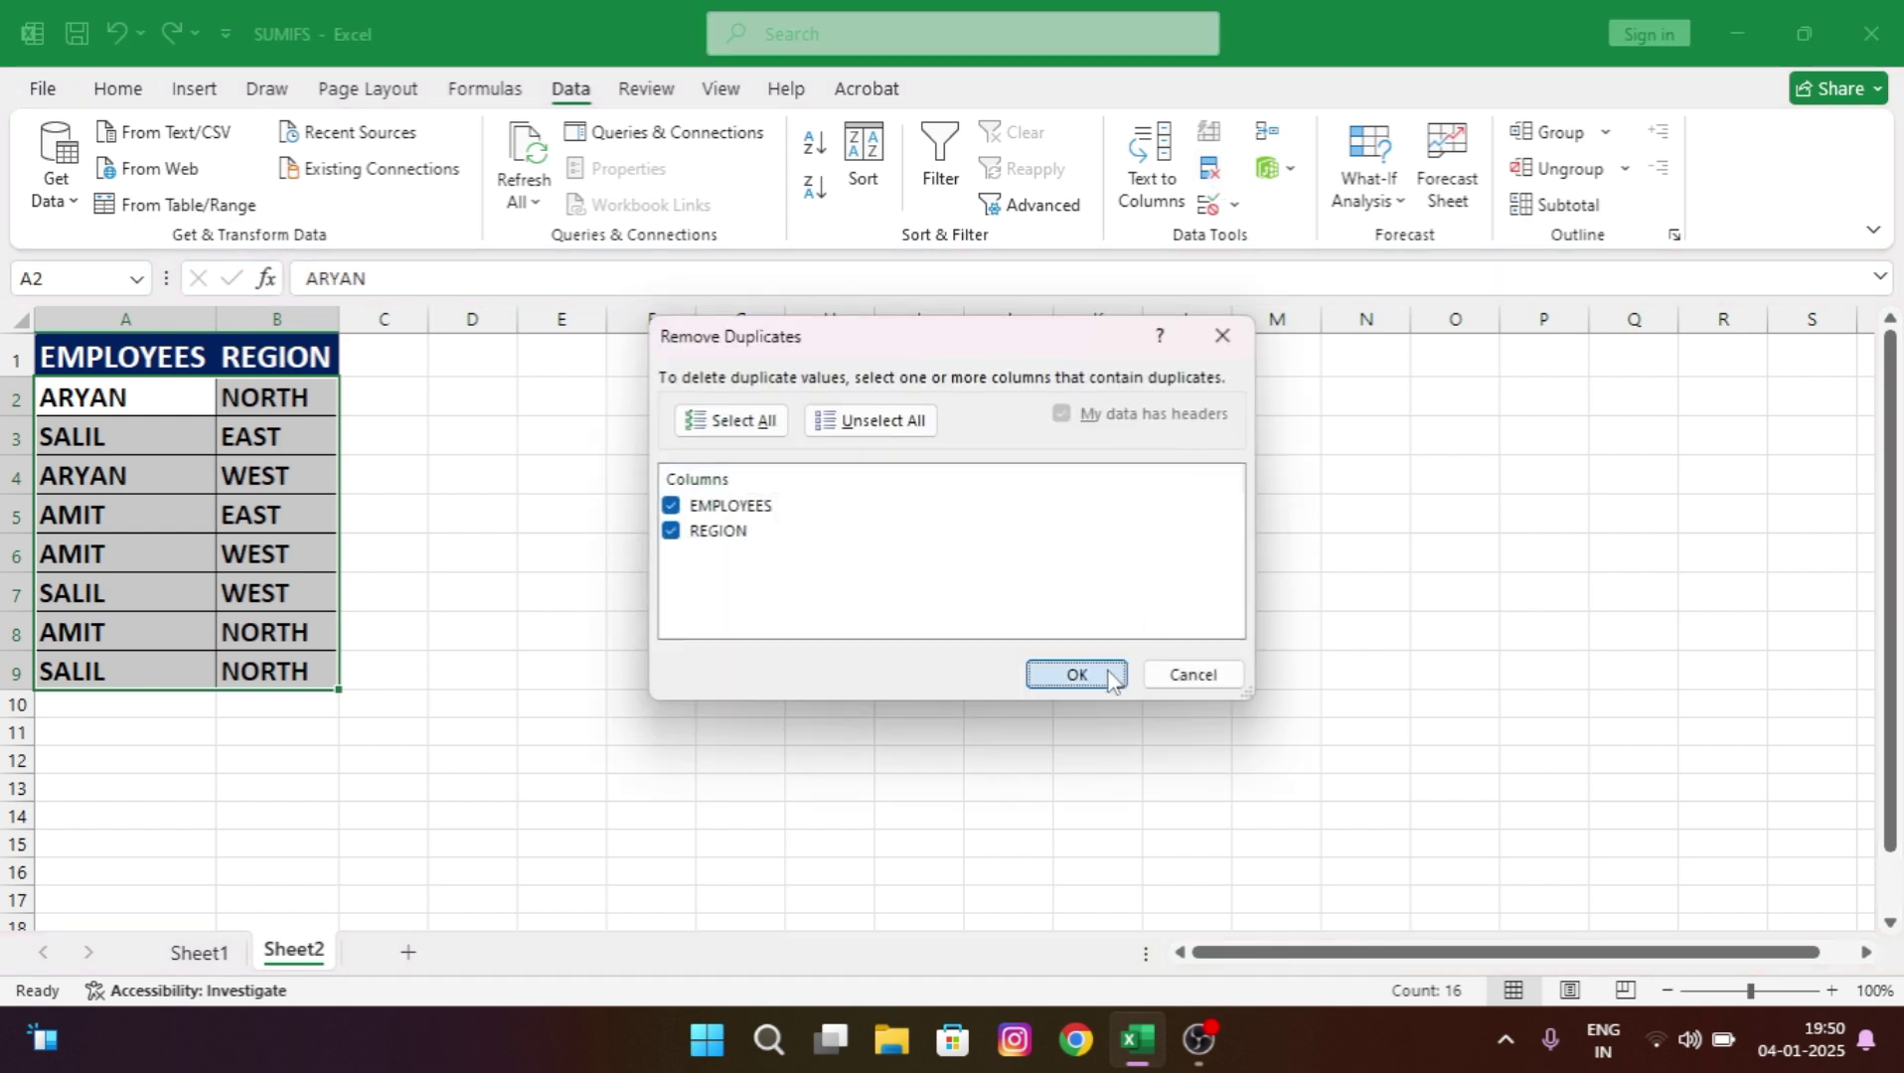
{"action": "left_click", "coordinate": [962, 596]}
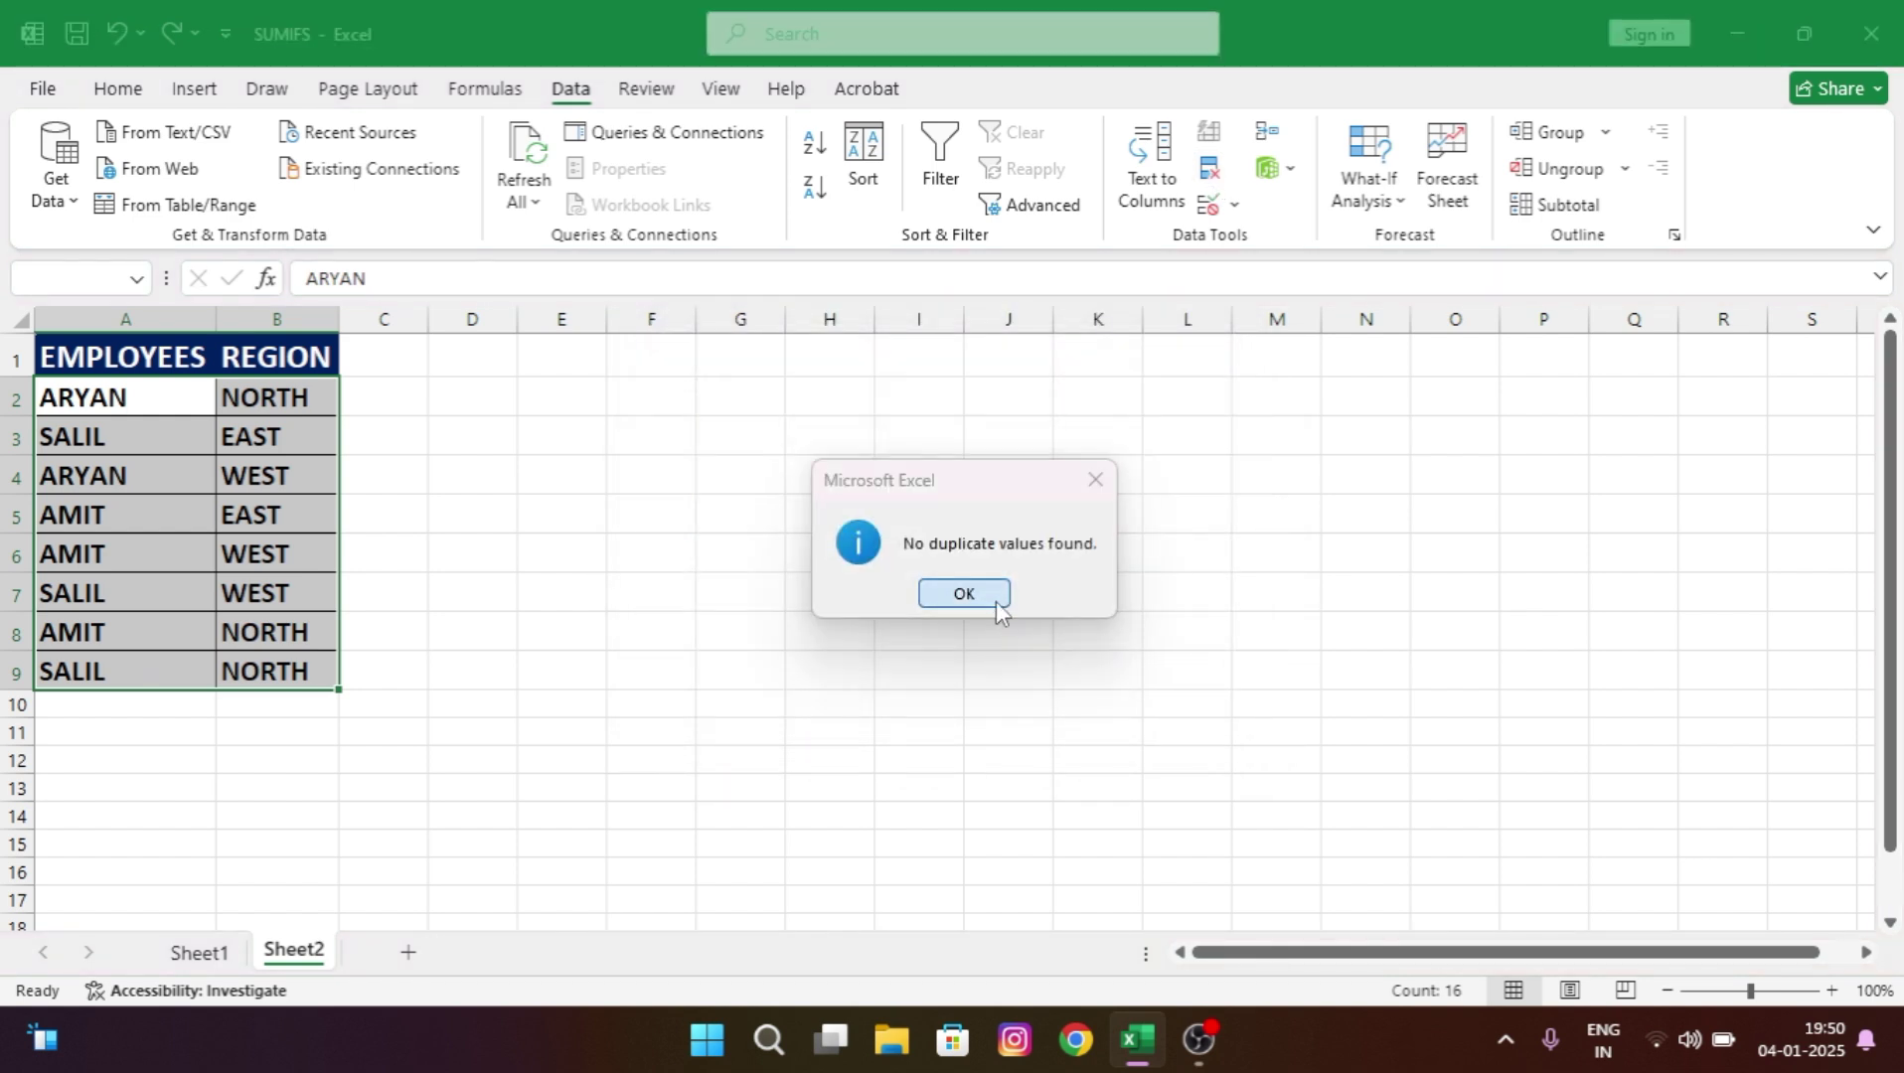
{"action": "left_click", "coordinate": [760, 575]}
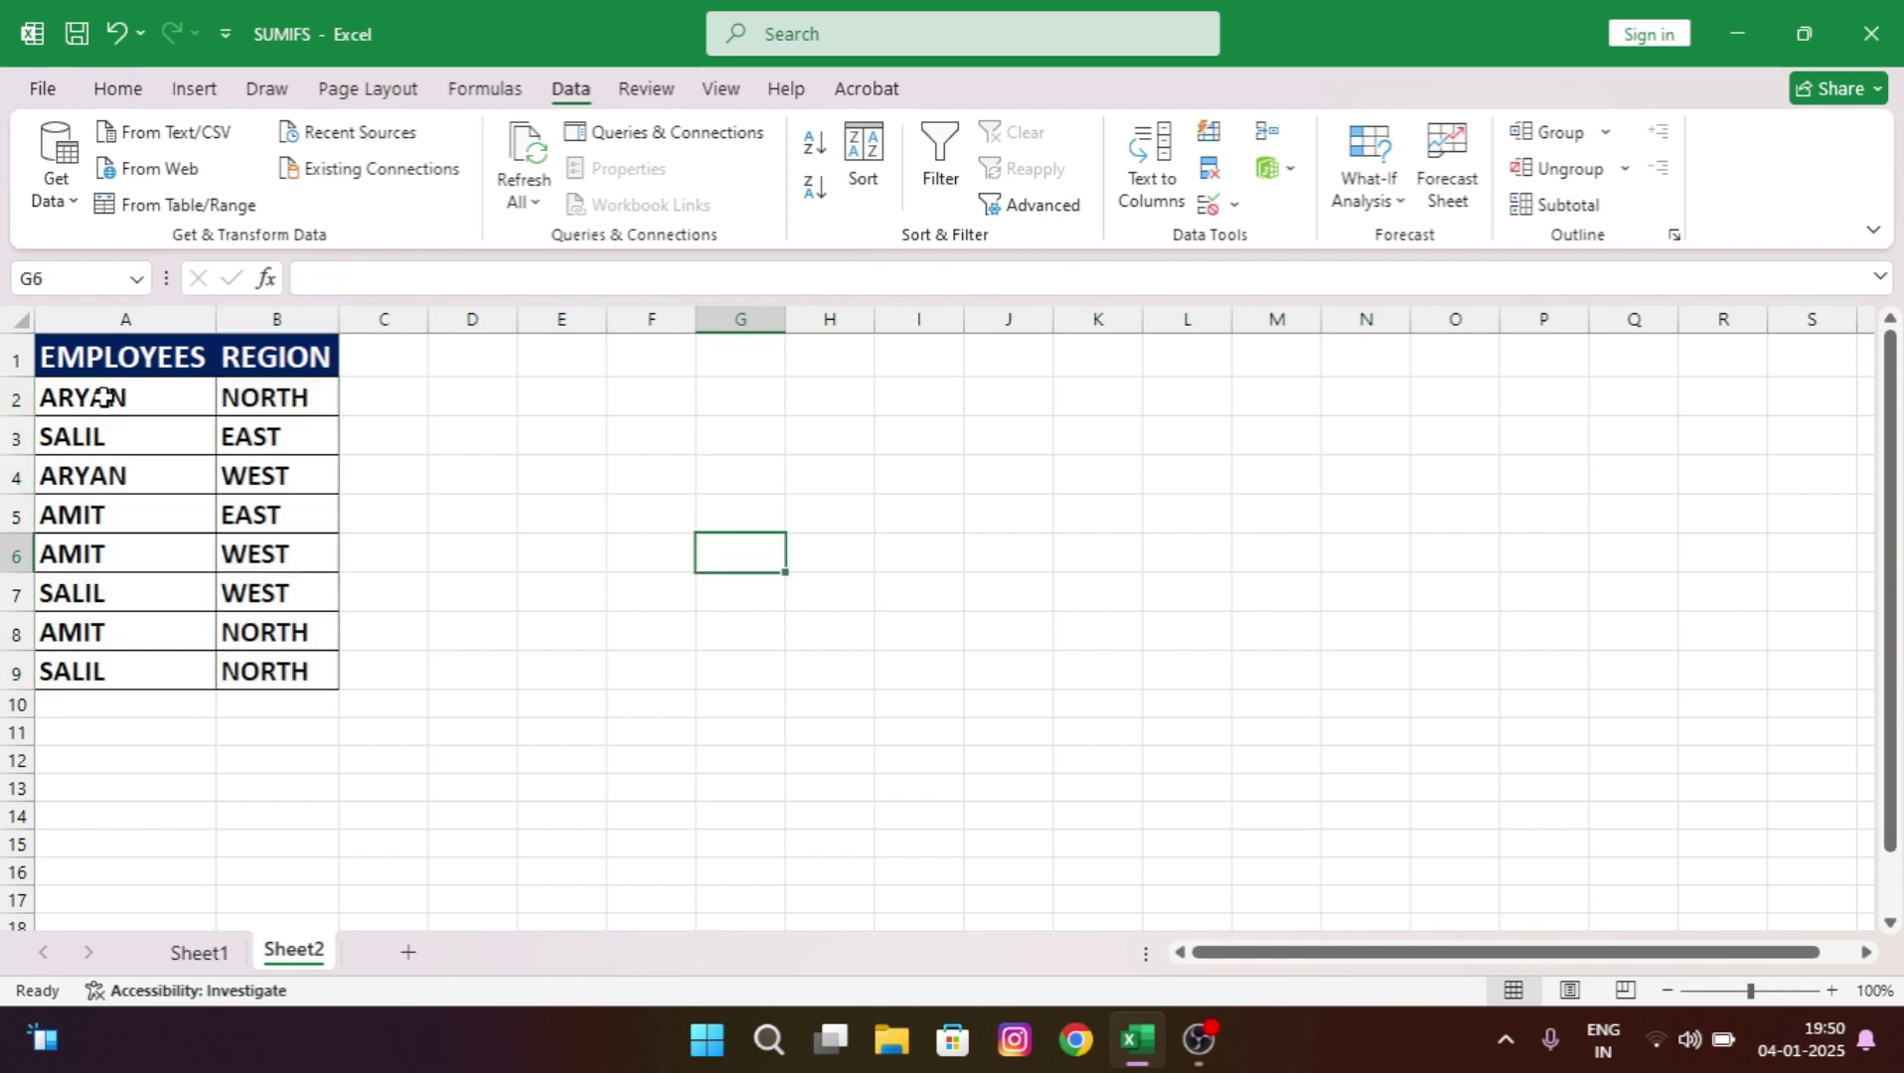
Remove duplicates from the employee list A2:A9, continuing with the current selection only.
{"action": "left_click_drag", "start_coordinate": [103, 398], "coordinate": [93, 672]}
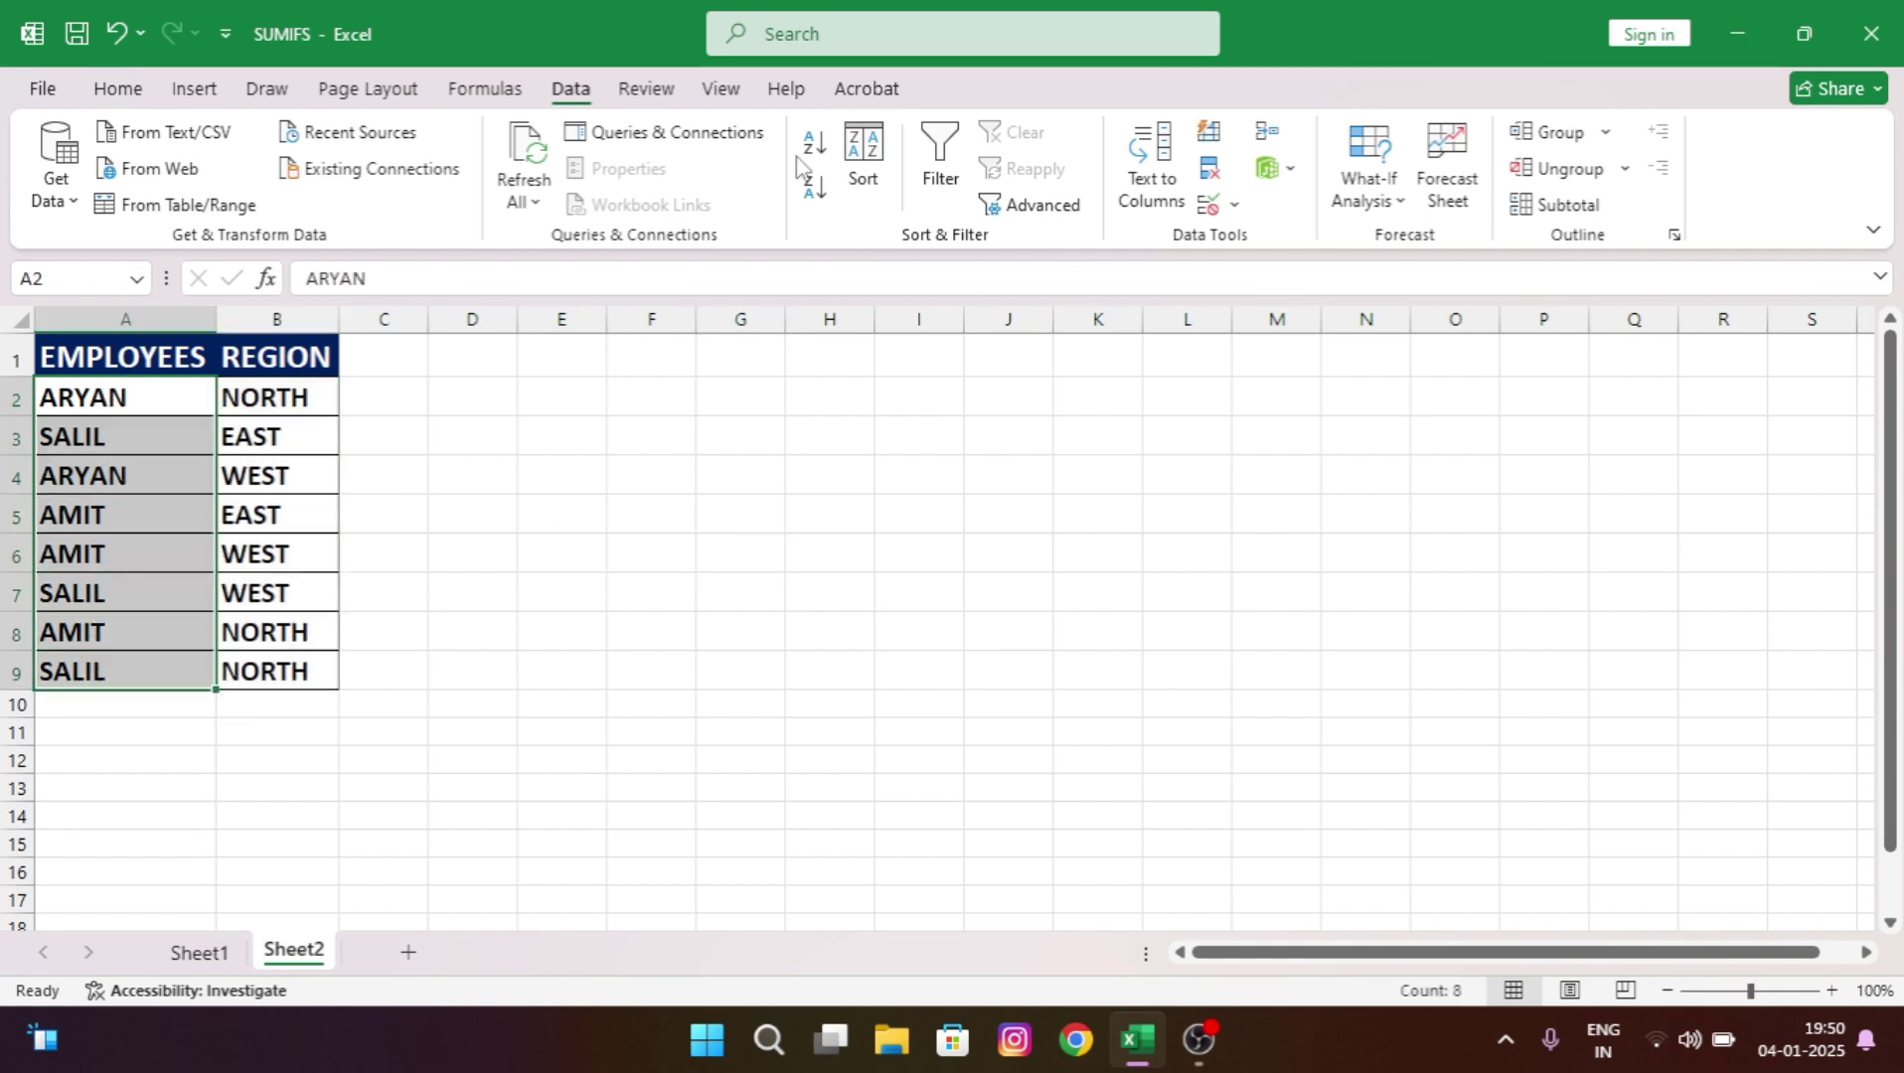
{"action": "left_click", "coordinate": [1211, 171]}
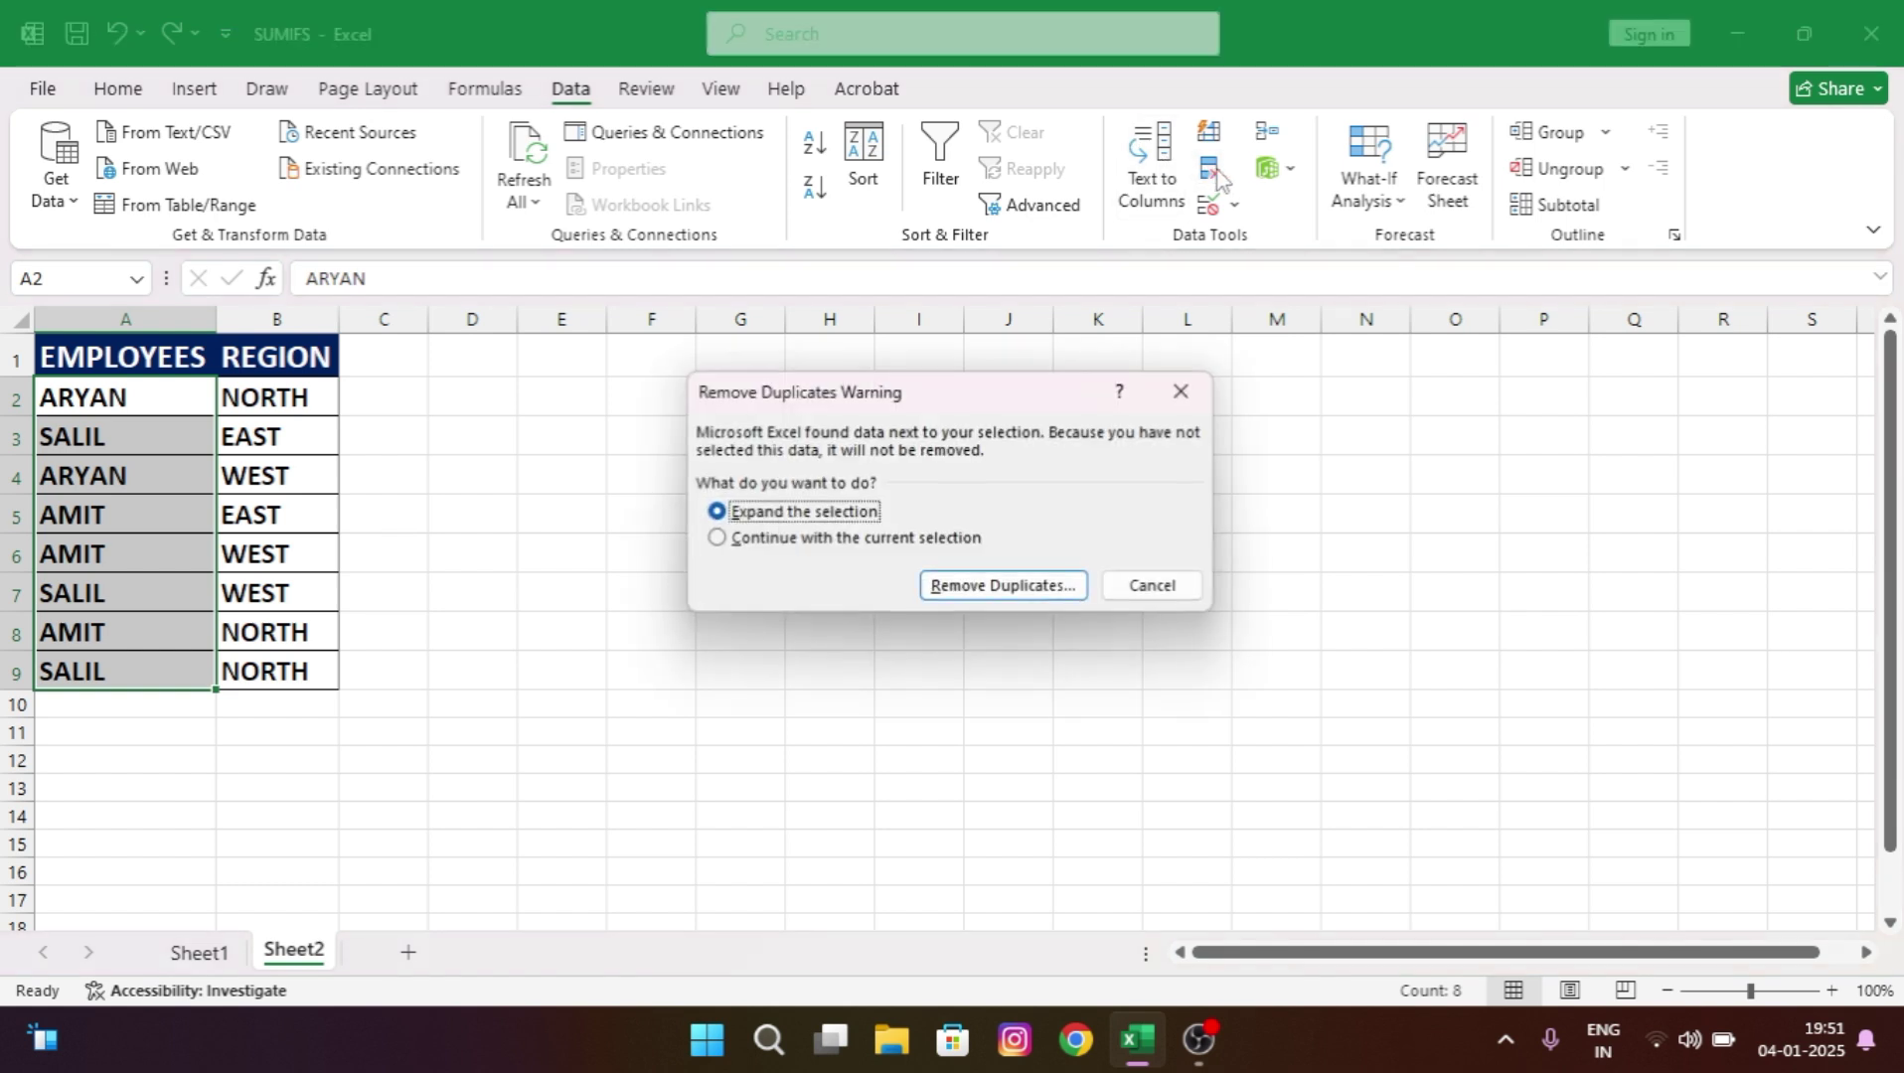
{"action": "left_click", "coordinate": [972, 551]}
{"action": "left_click", "coordinate": [1051, 592]}
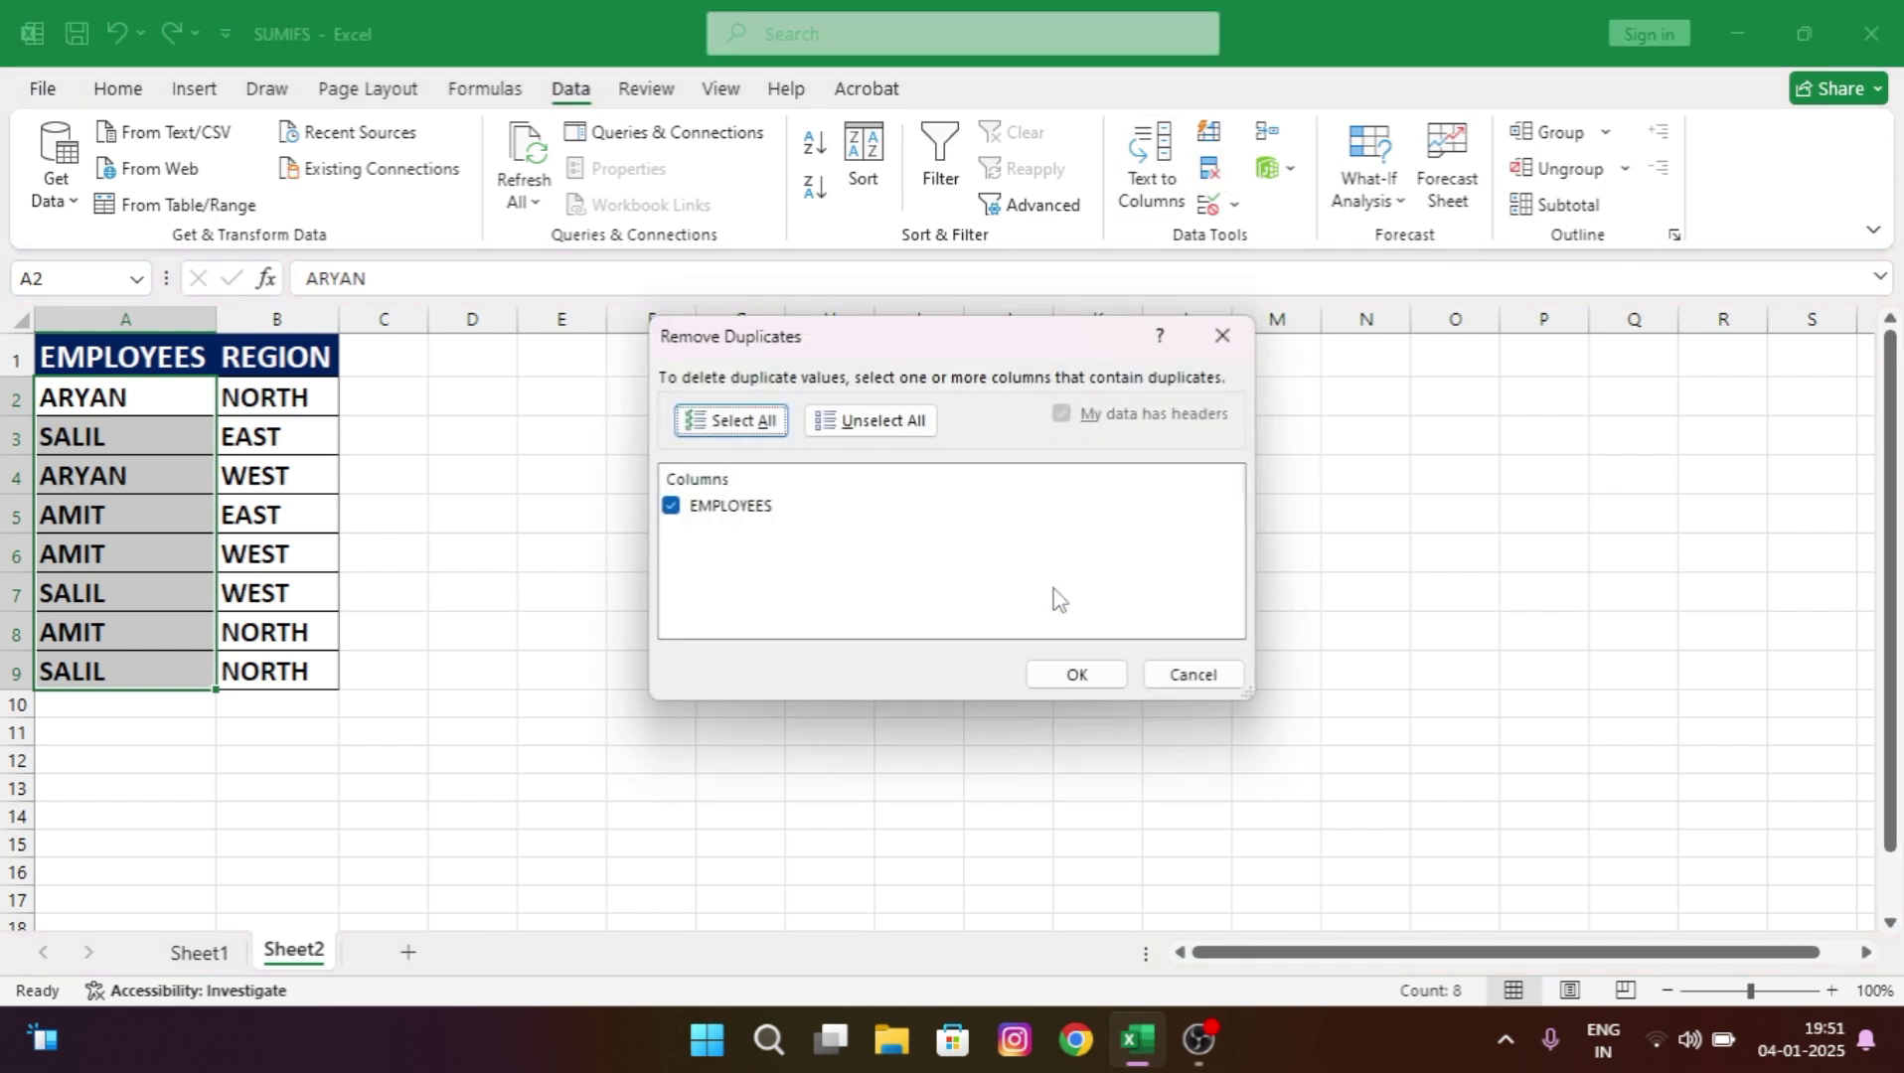
{"action": "left_click", "coordinate": [1078, 673]}
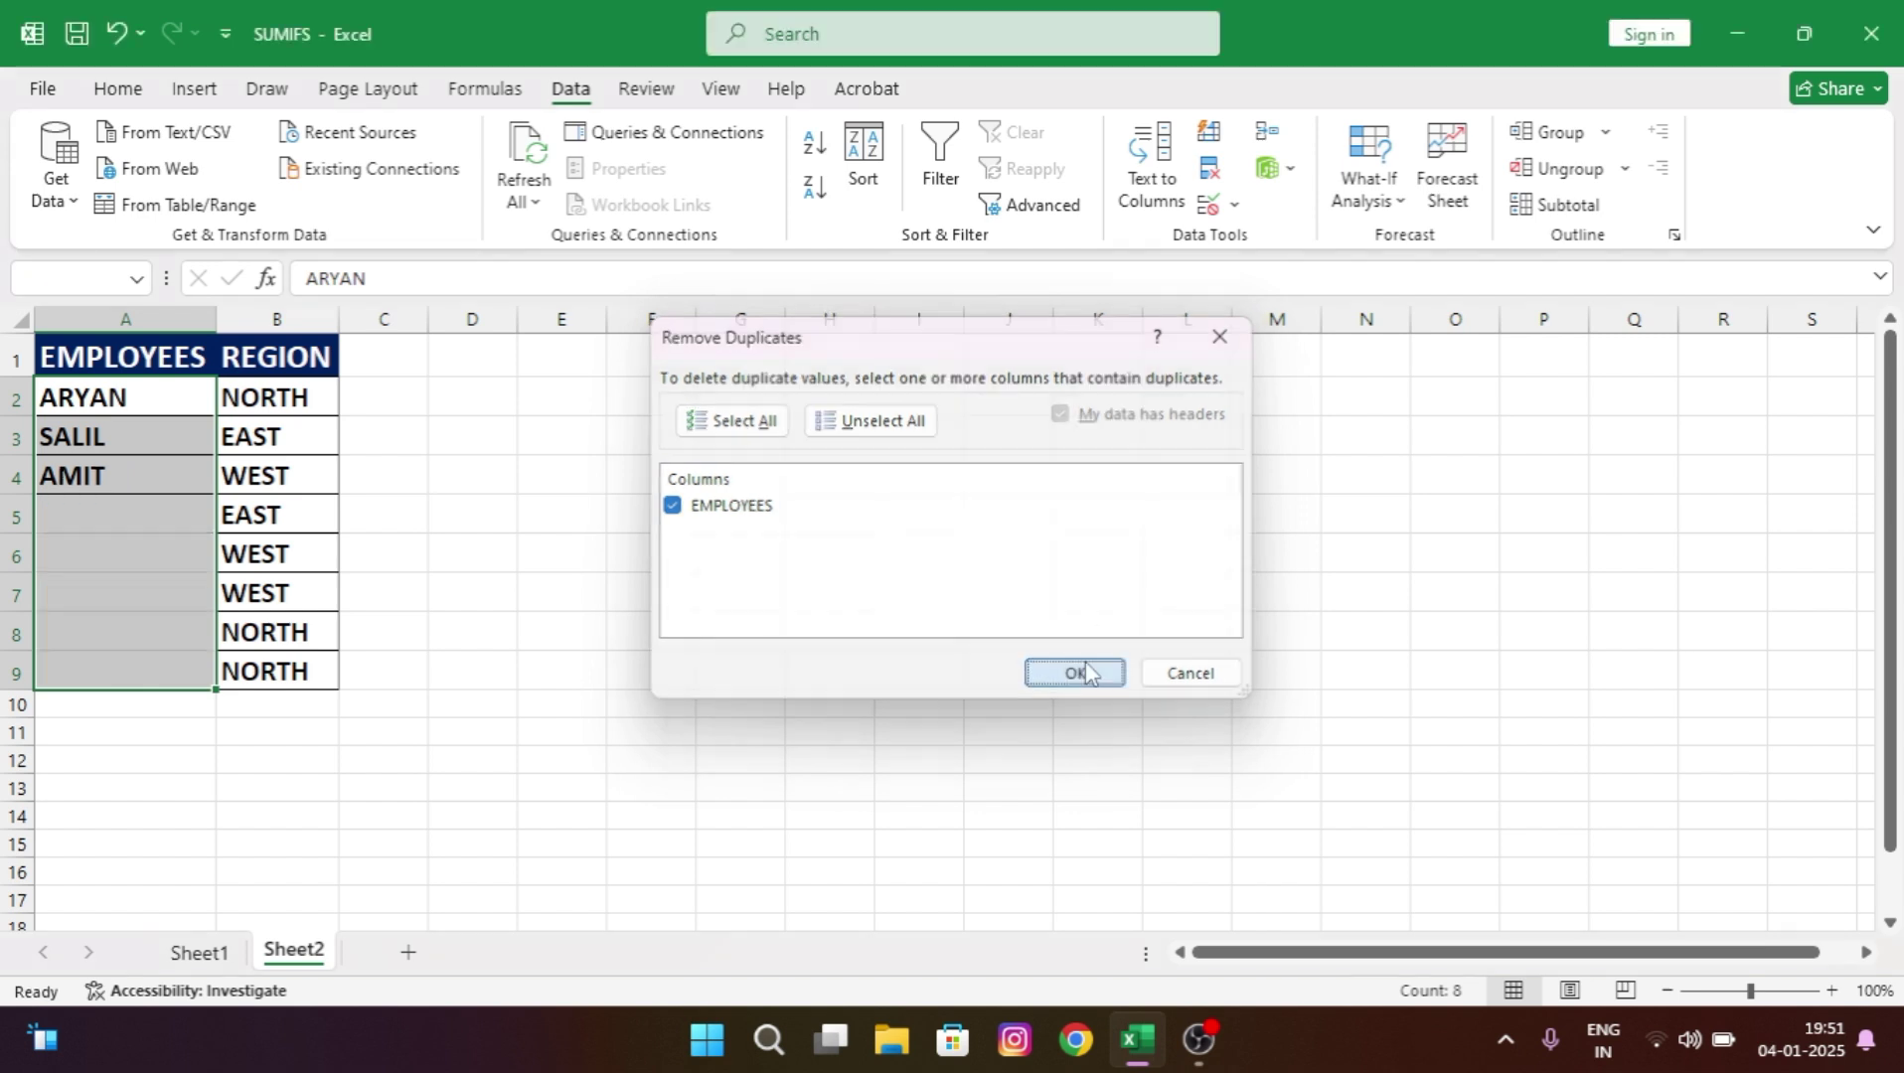
{"action": "left_click", "coordinate": [964, 594]}
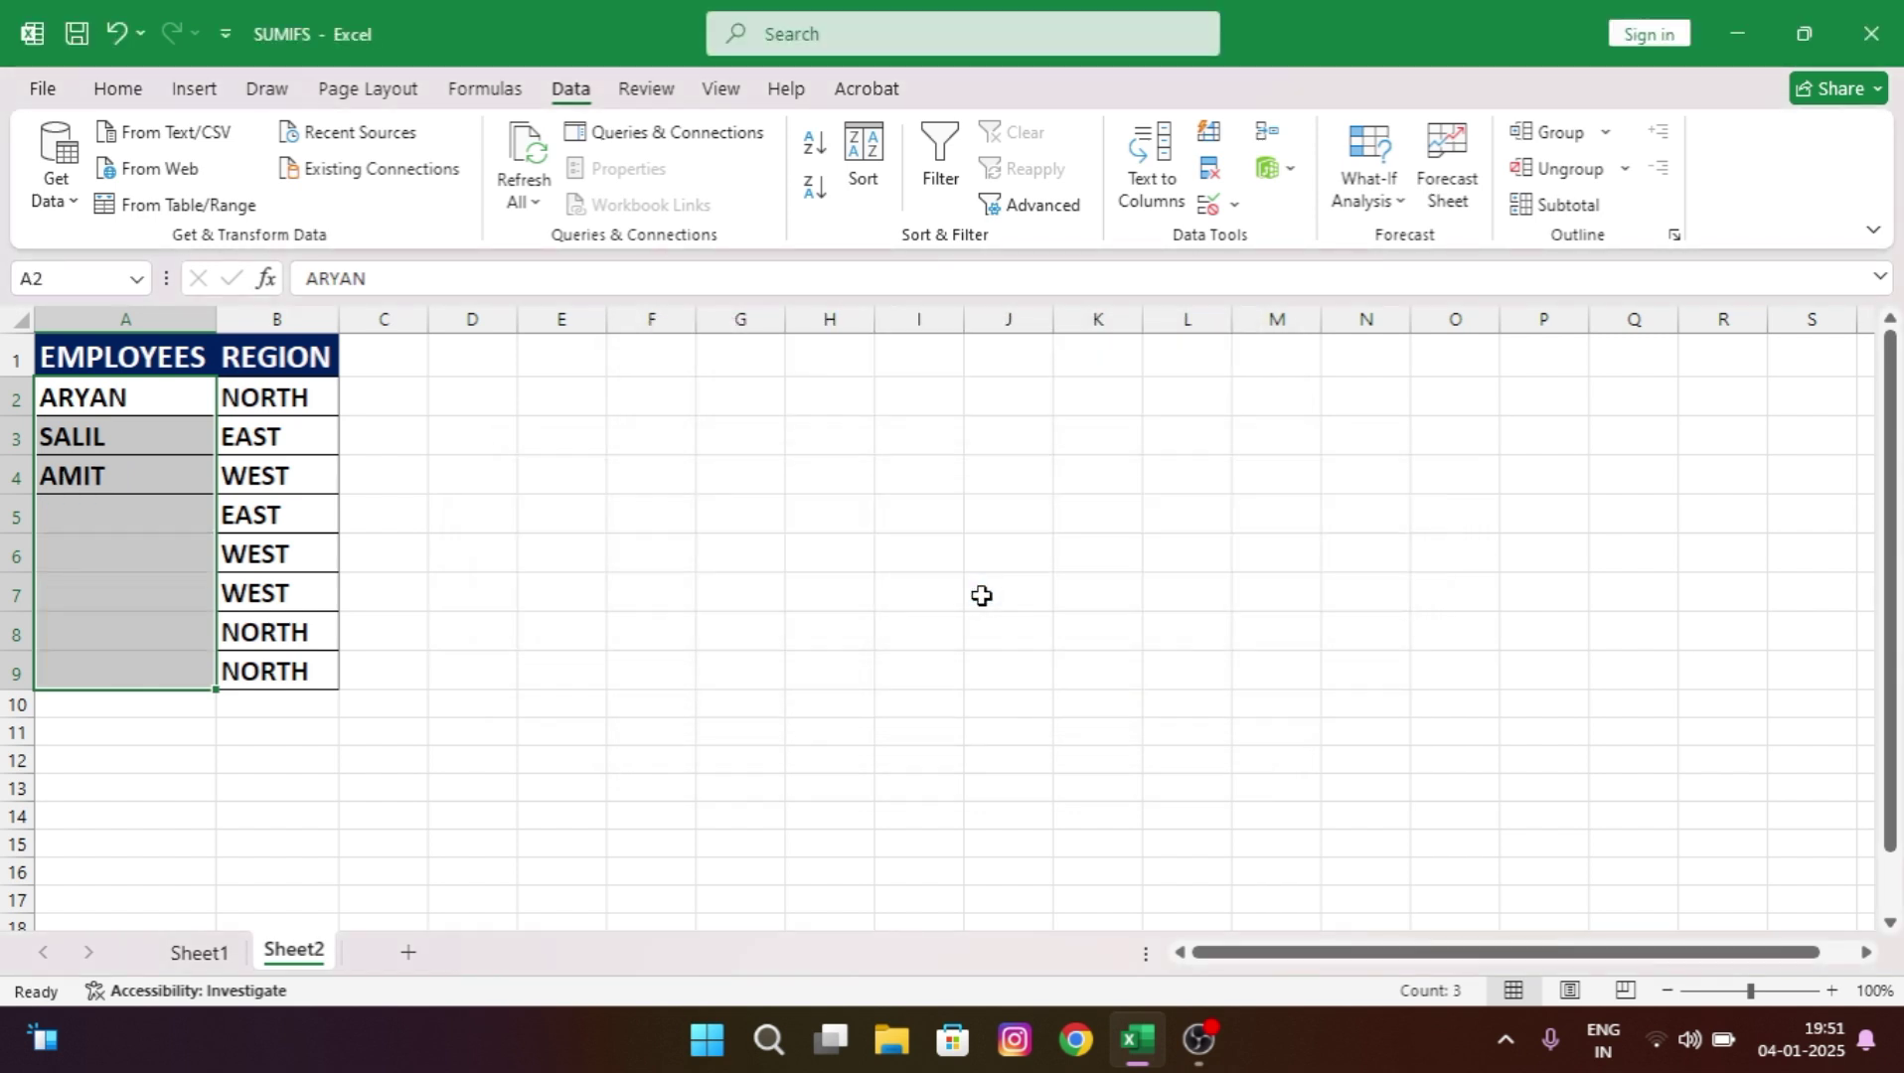
{"action": "left_click", "coordinate": [656, 565]}
Remove duplicates from the region list B2:B9, continuing with the current selection only.
{"action": "left_click_drag", "start_coordinate": [294, 400], "coordinate": [306, 672]}
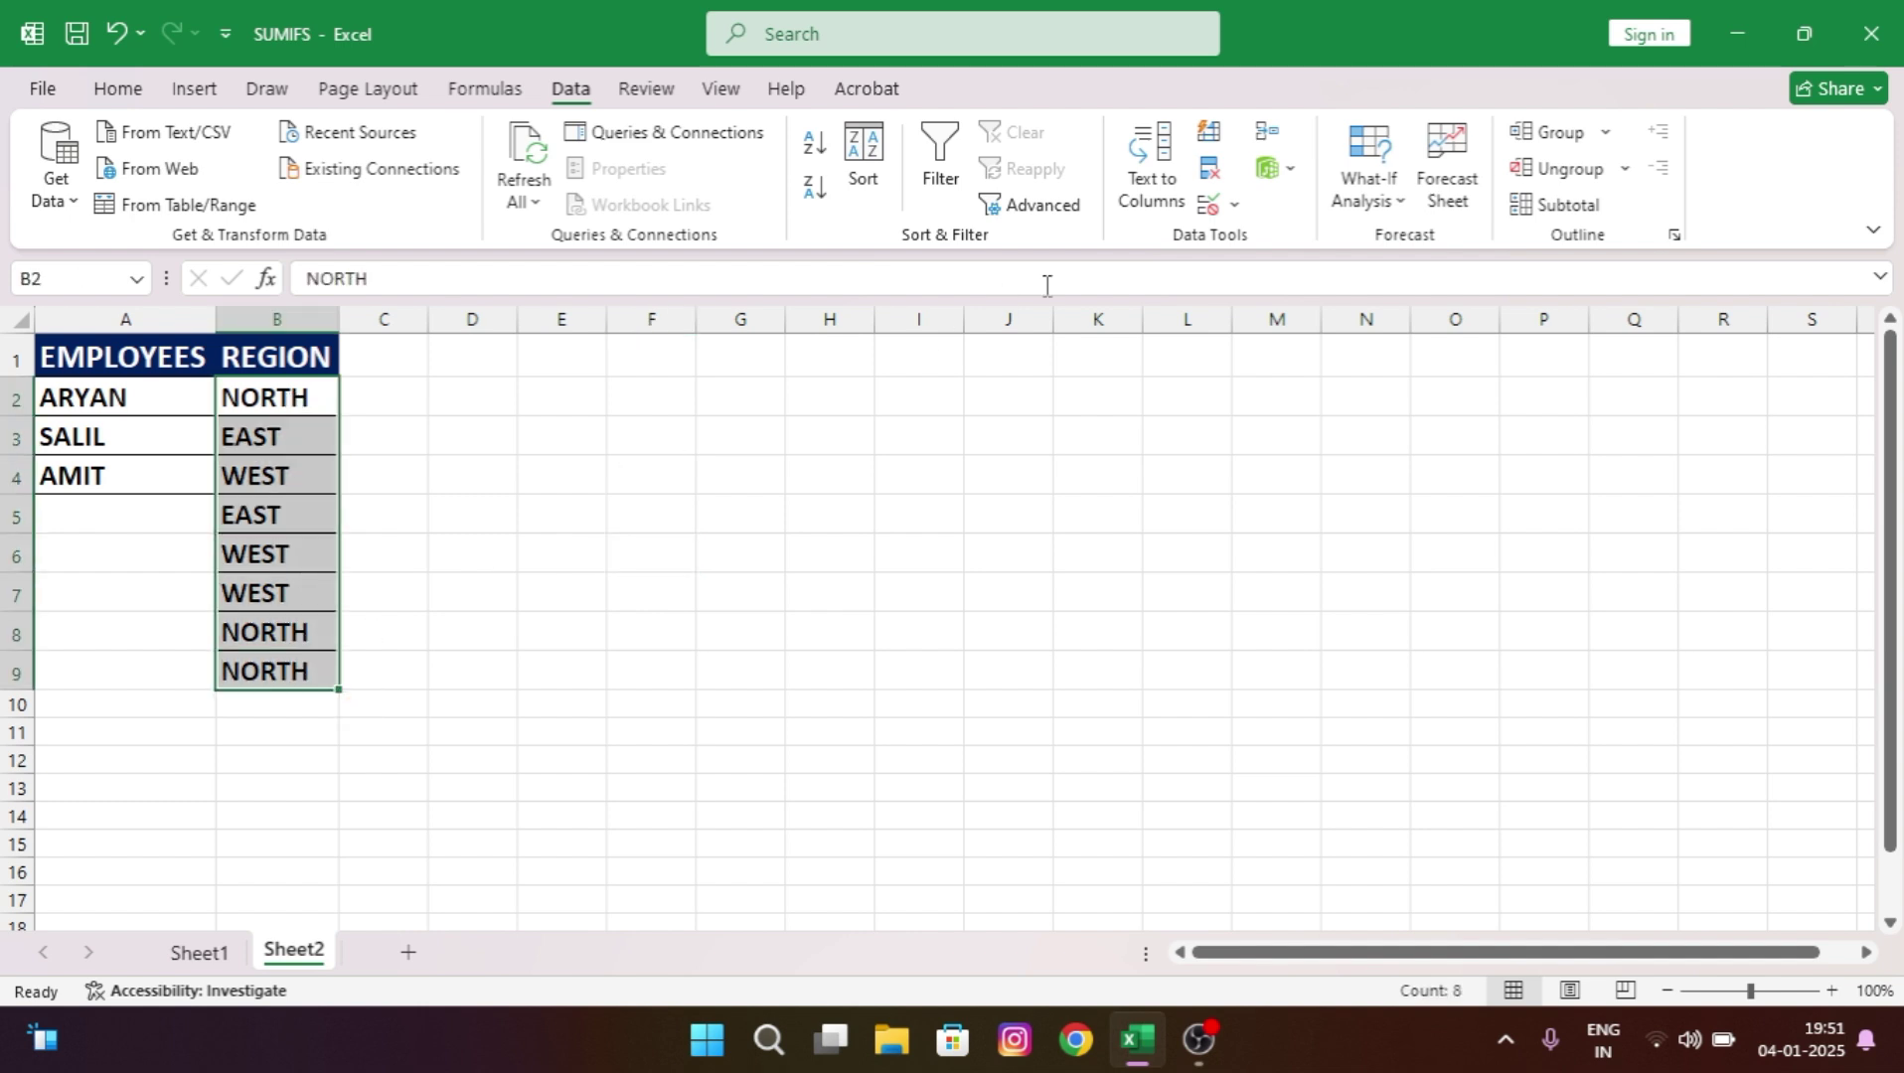
{"action": "left_click", "coordinate": [1206, 171]}
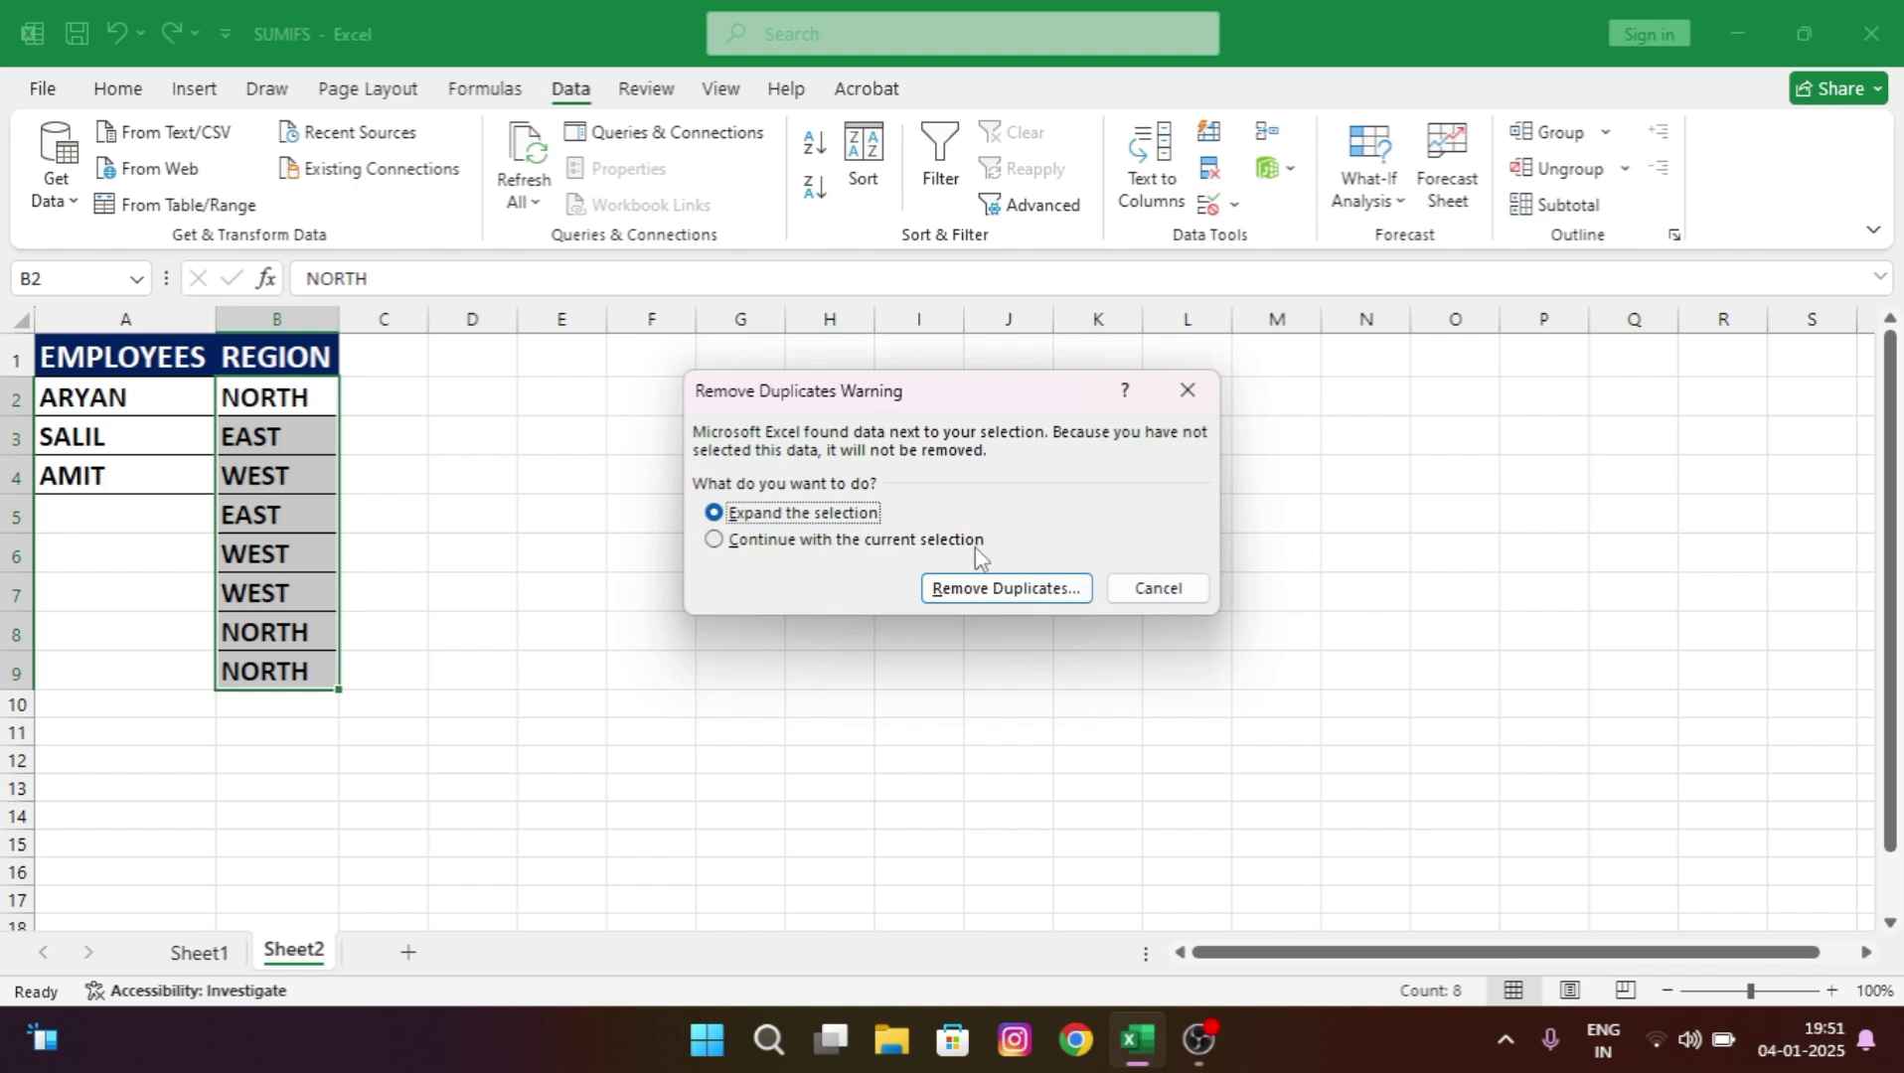
{"action": "left_click", "coordinate": [969, 545]}
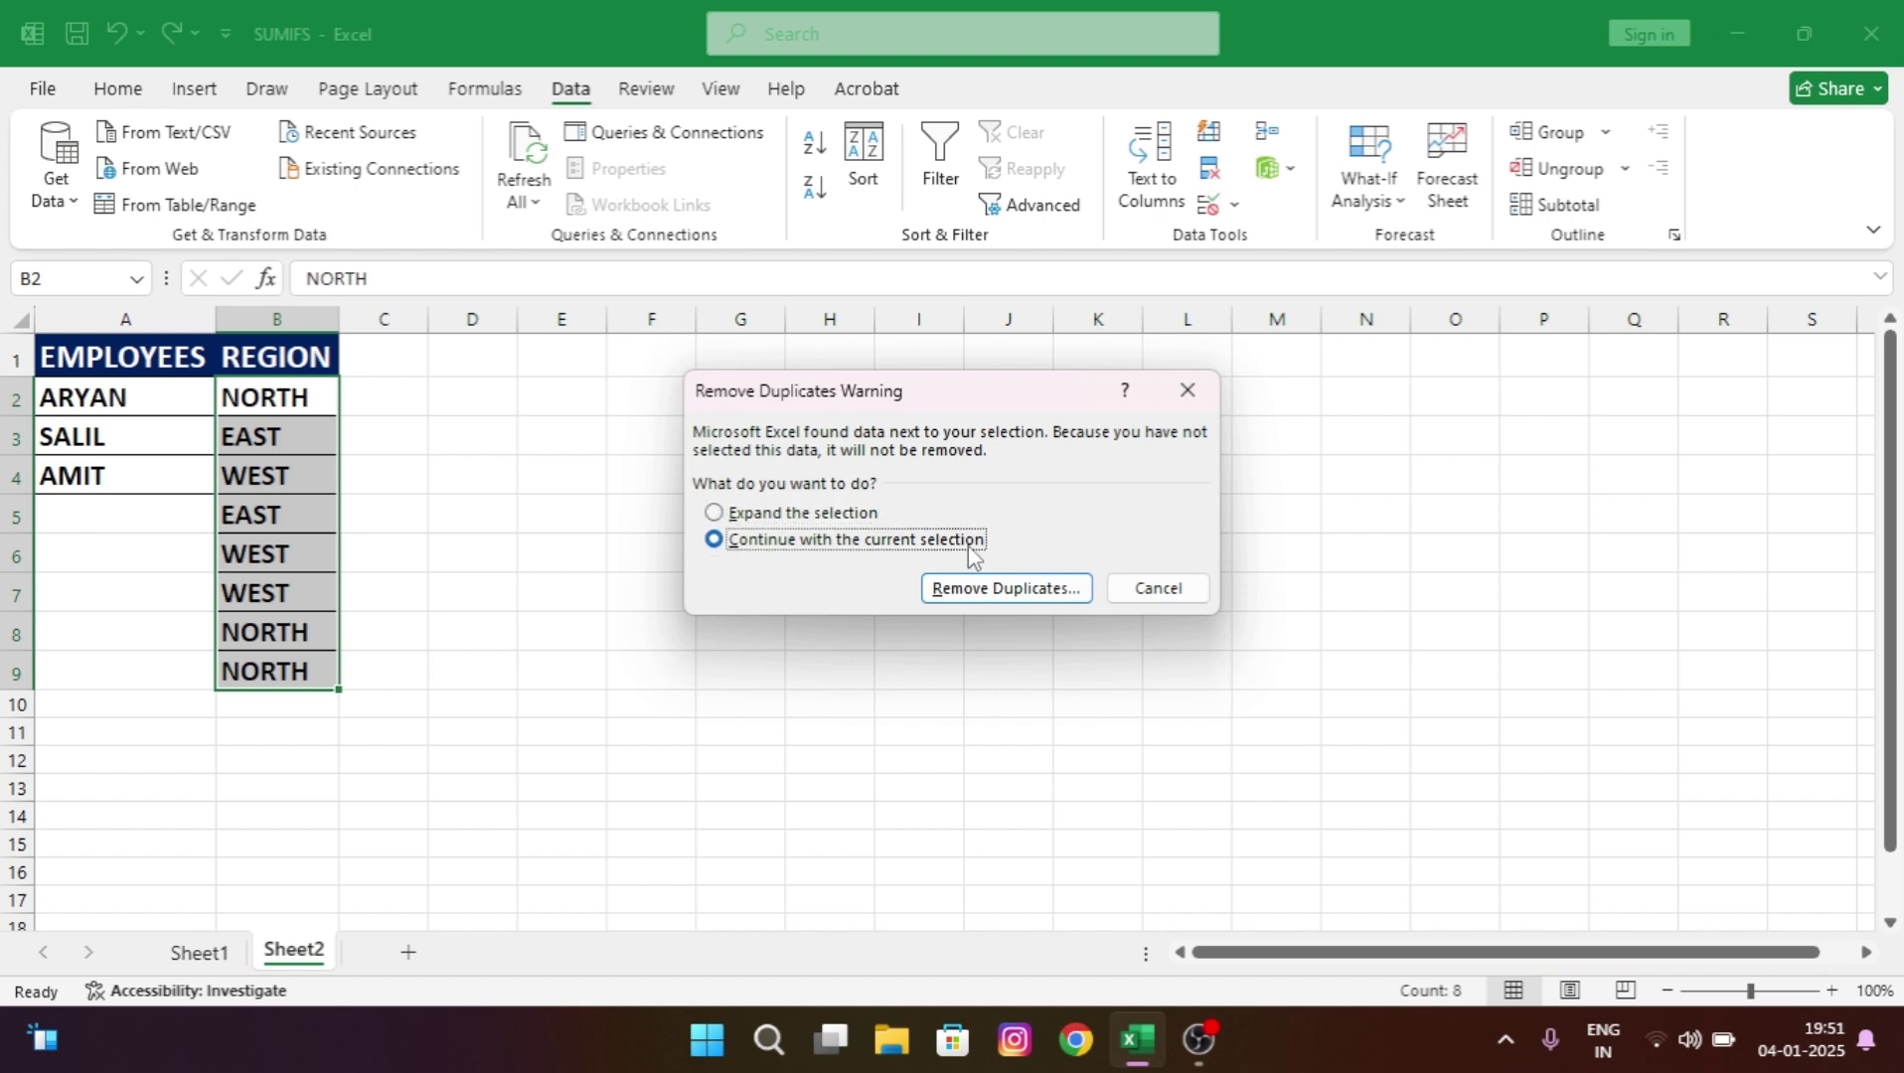
{"action": "left_click", "coordinate": [1036, 590]}
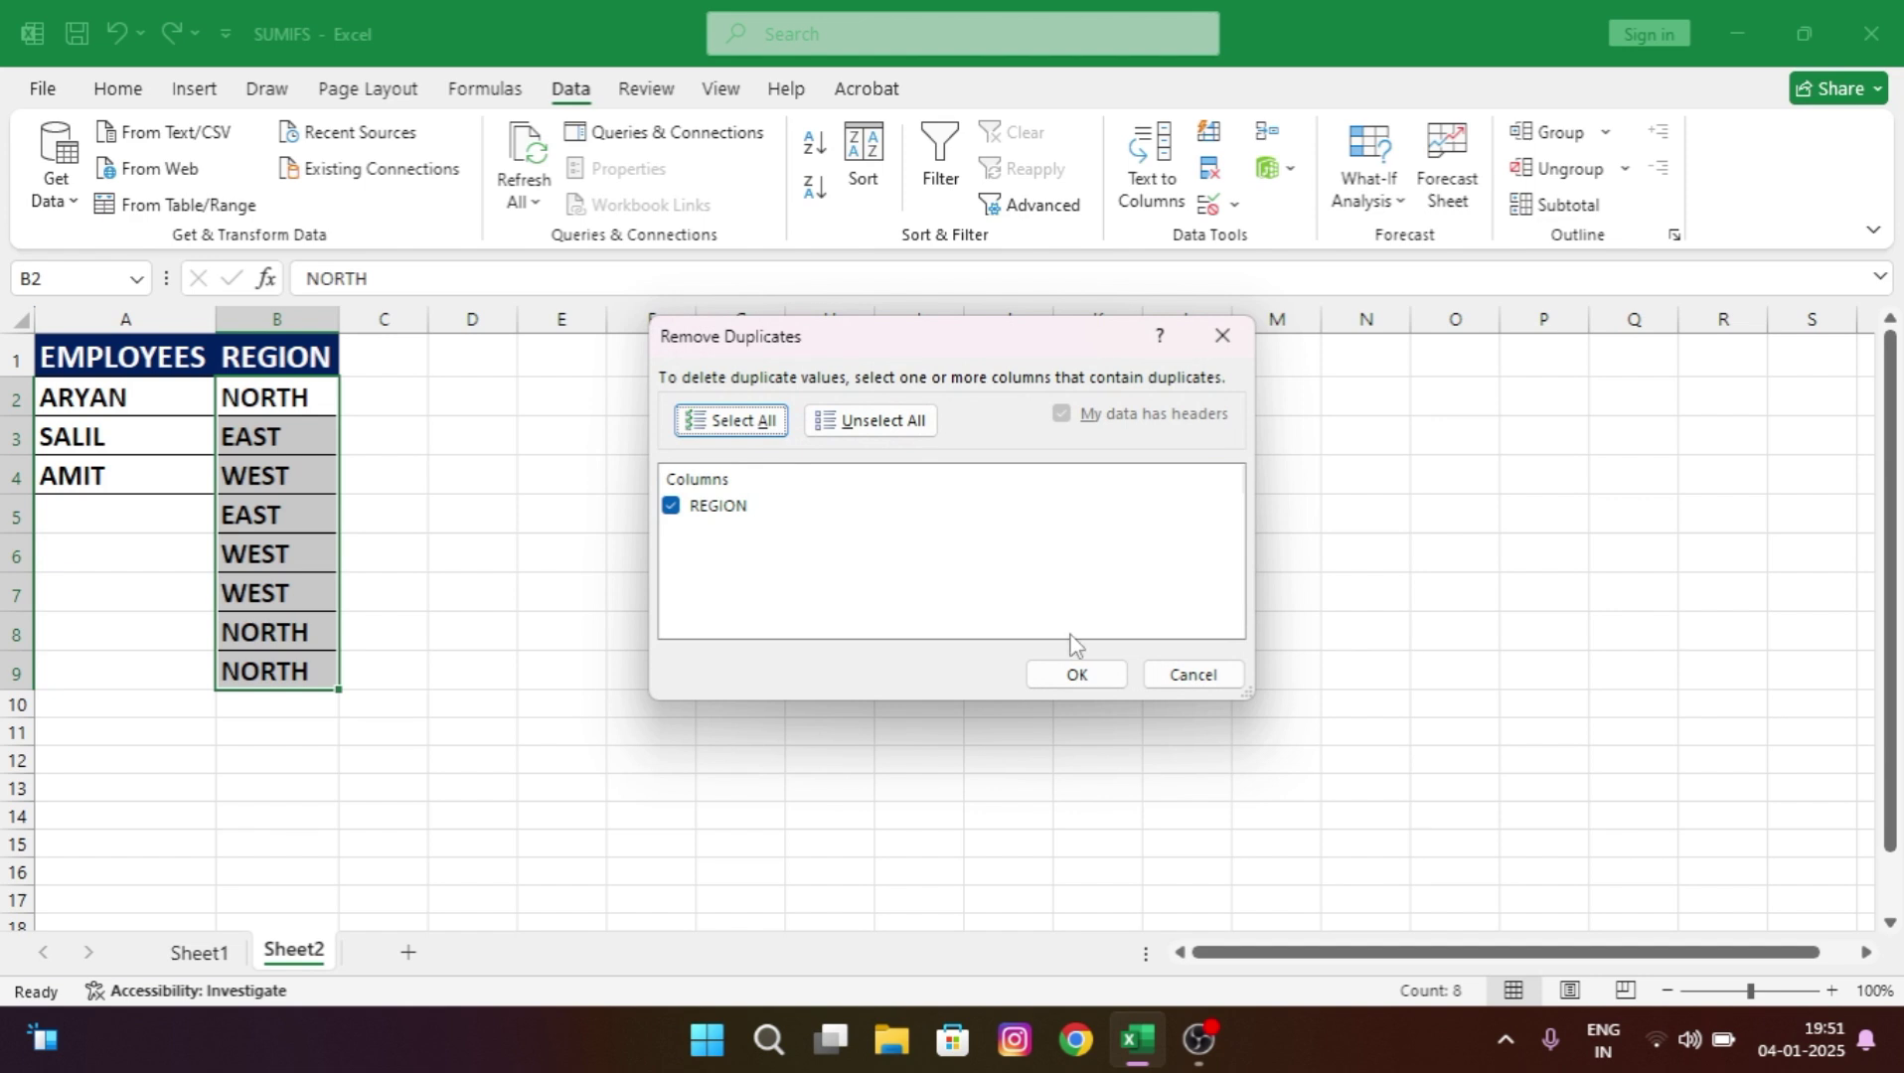
{"action": "left_click", "coordinate": [1081, 670]}
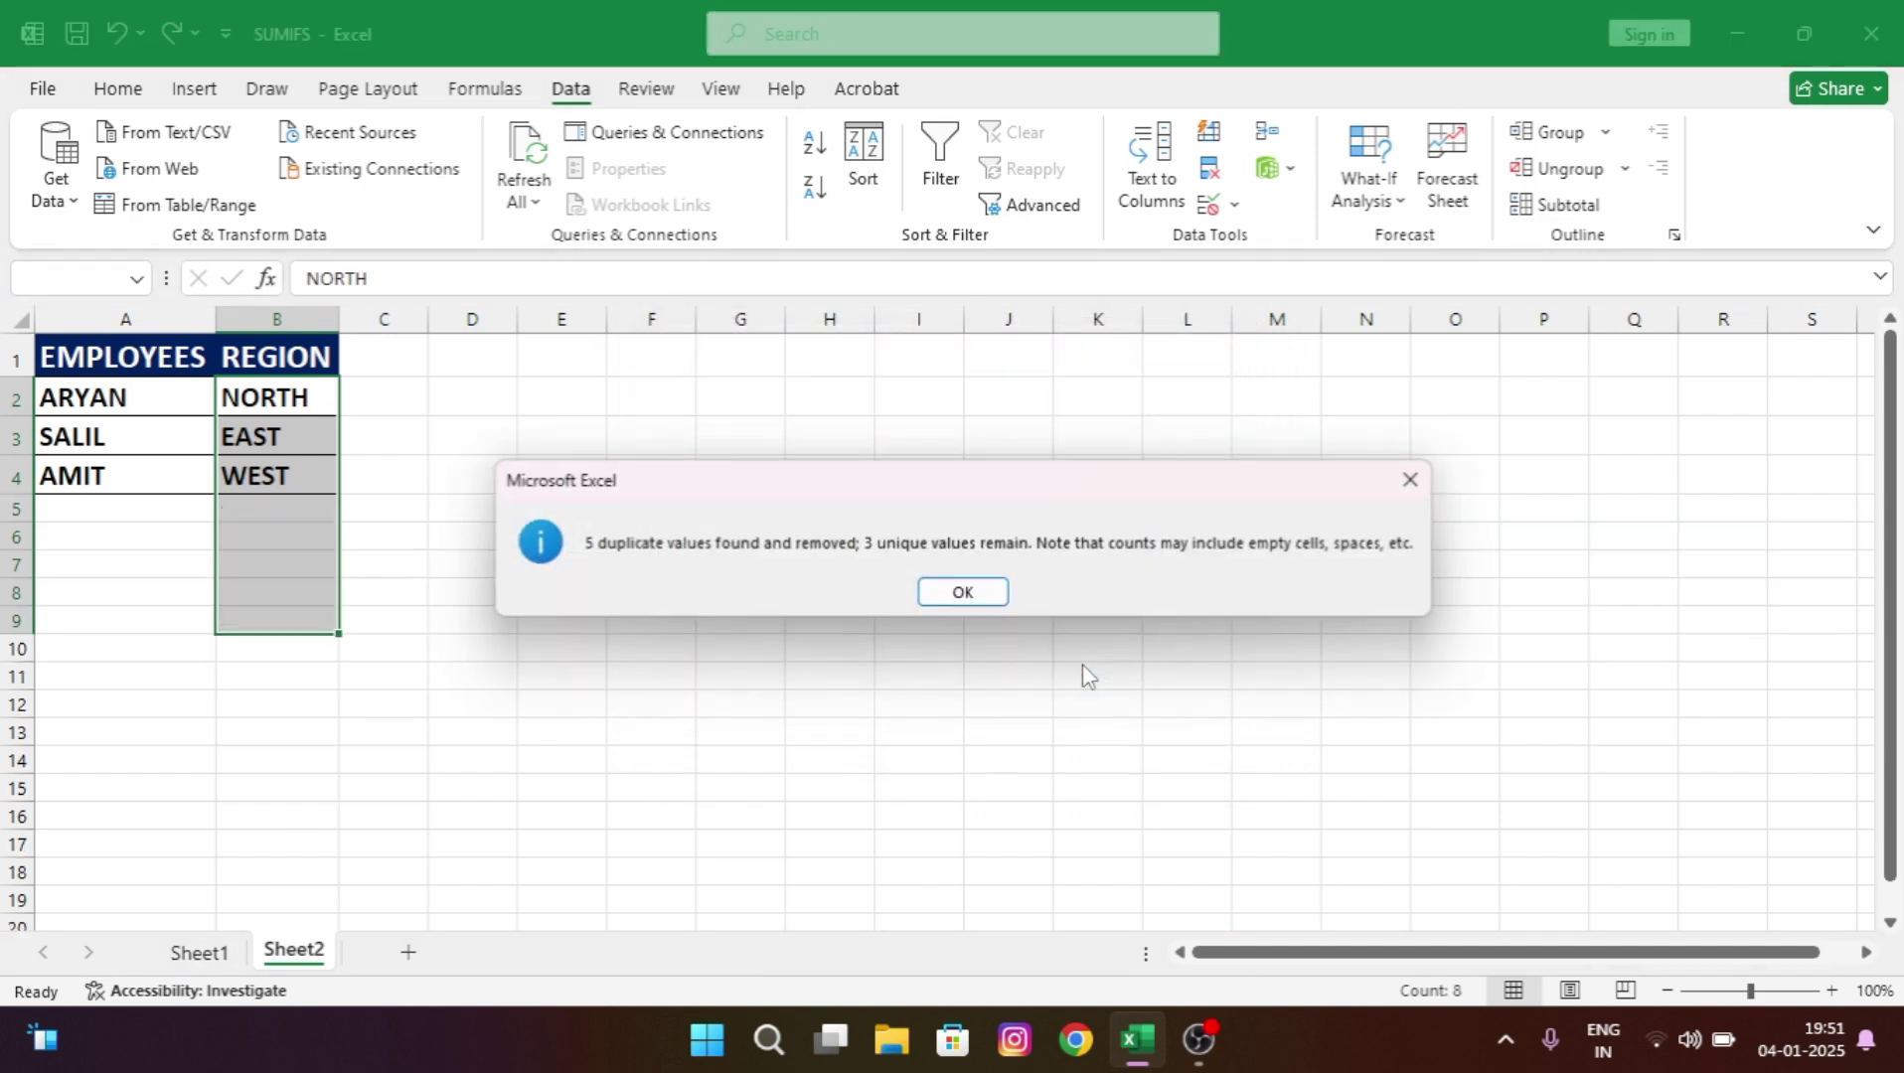
{"action": "left_click", "coordinate": [985, 593]}
{"action": "left_click", "coordinate": [984, 593]}
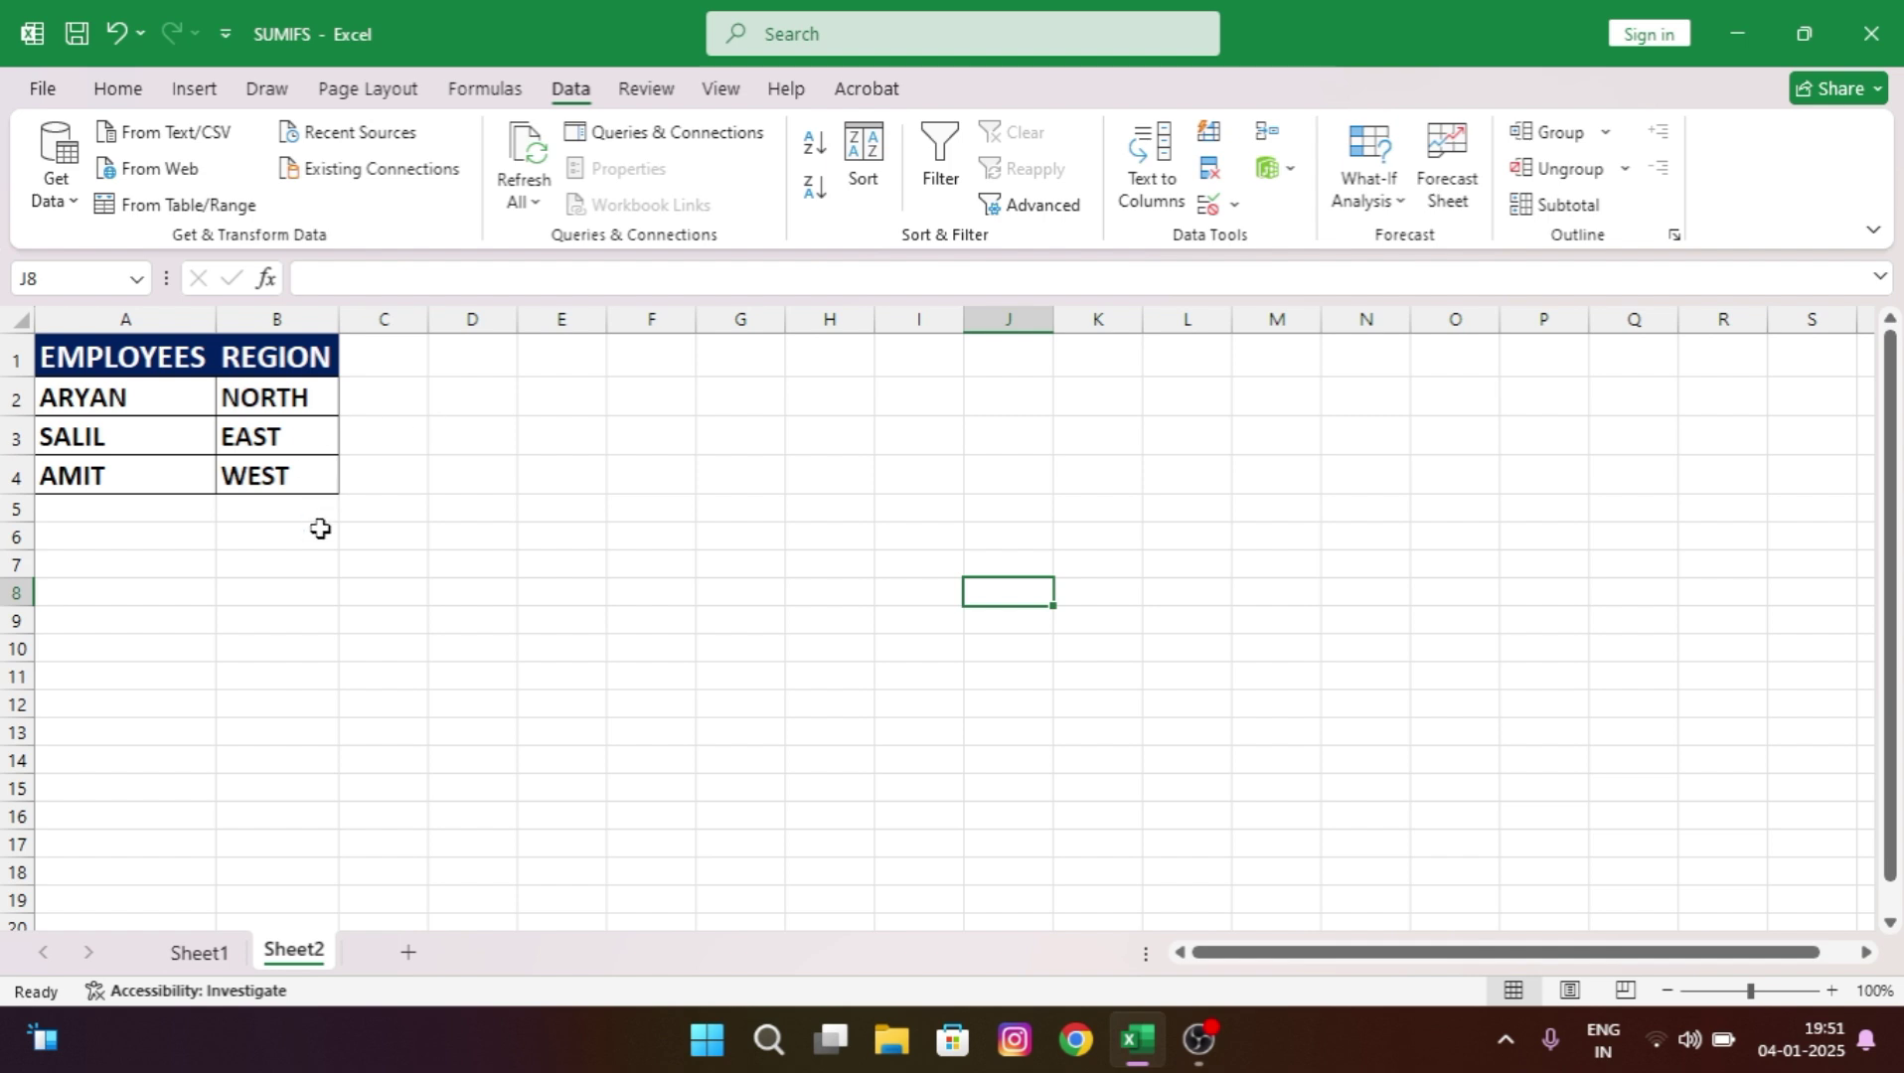
{"action": "scroll", "coordinate": [249, 514], "scroll_direction": "right", "scroll_amount": 1}
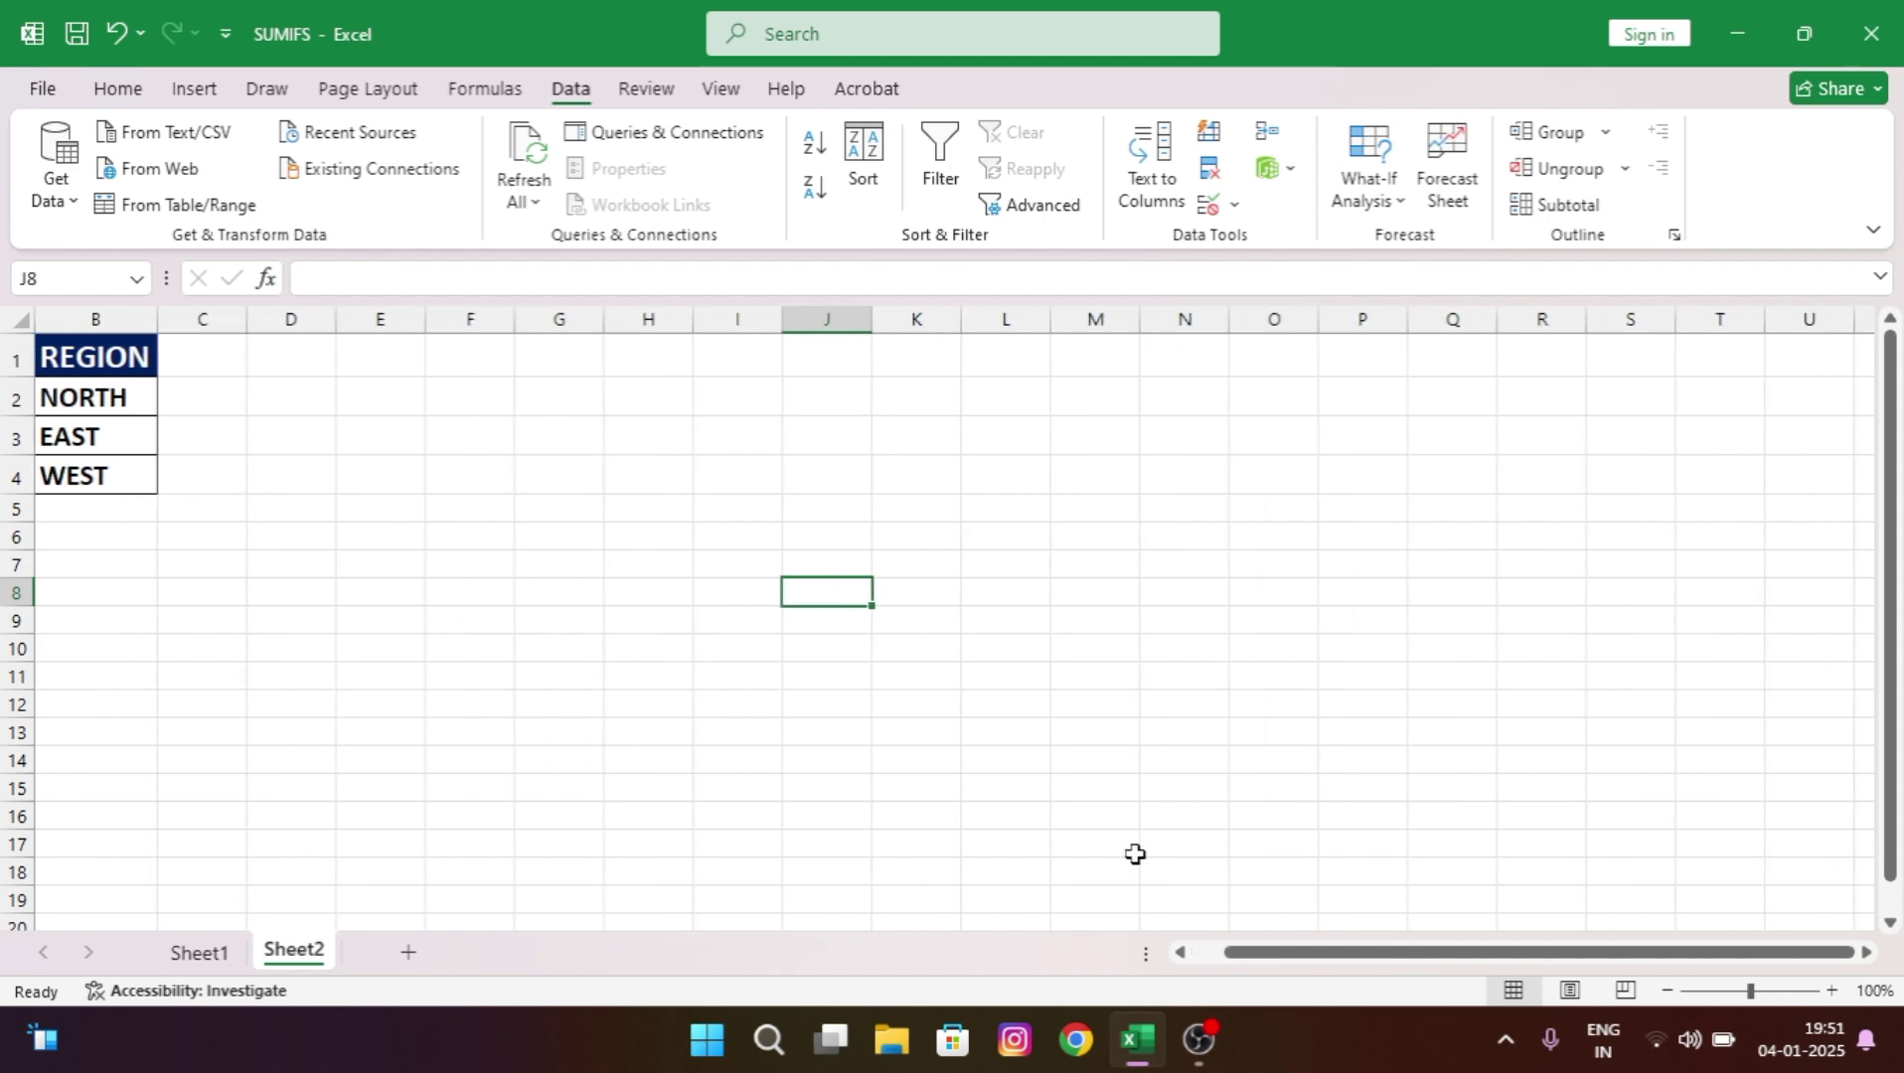
{"action": "left_click_drag", "start_coordinate": [1288, 969], "coordinate": [1233, 964]}
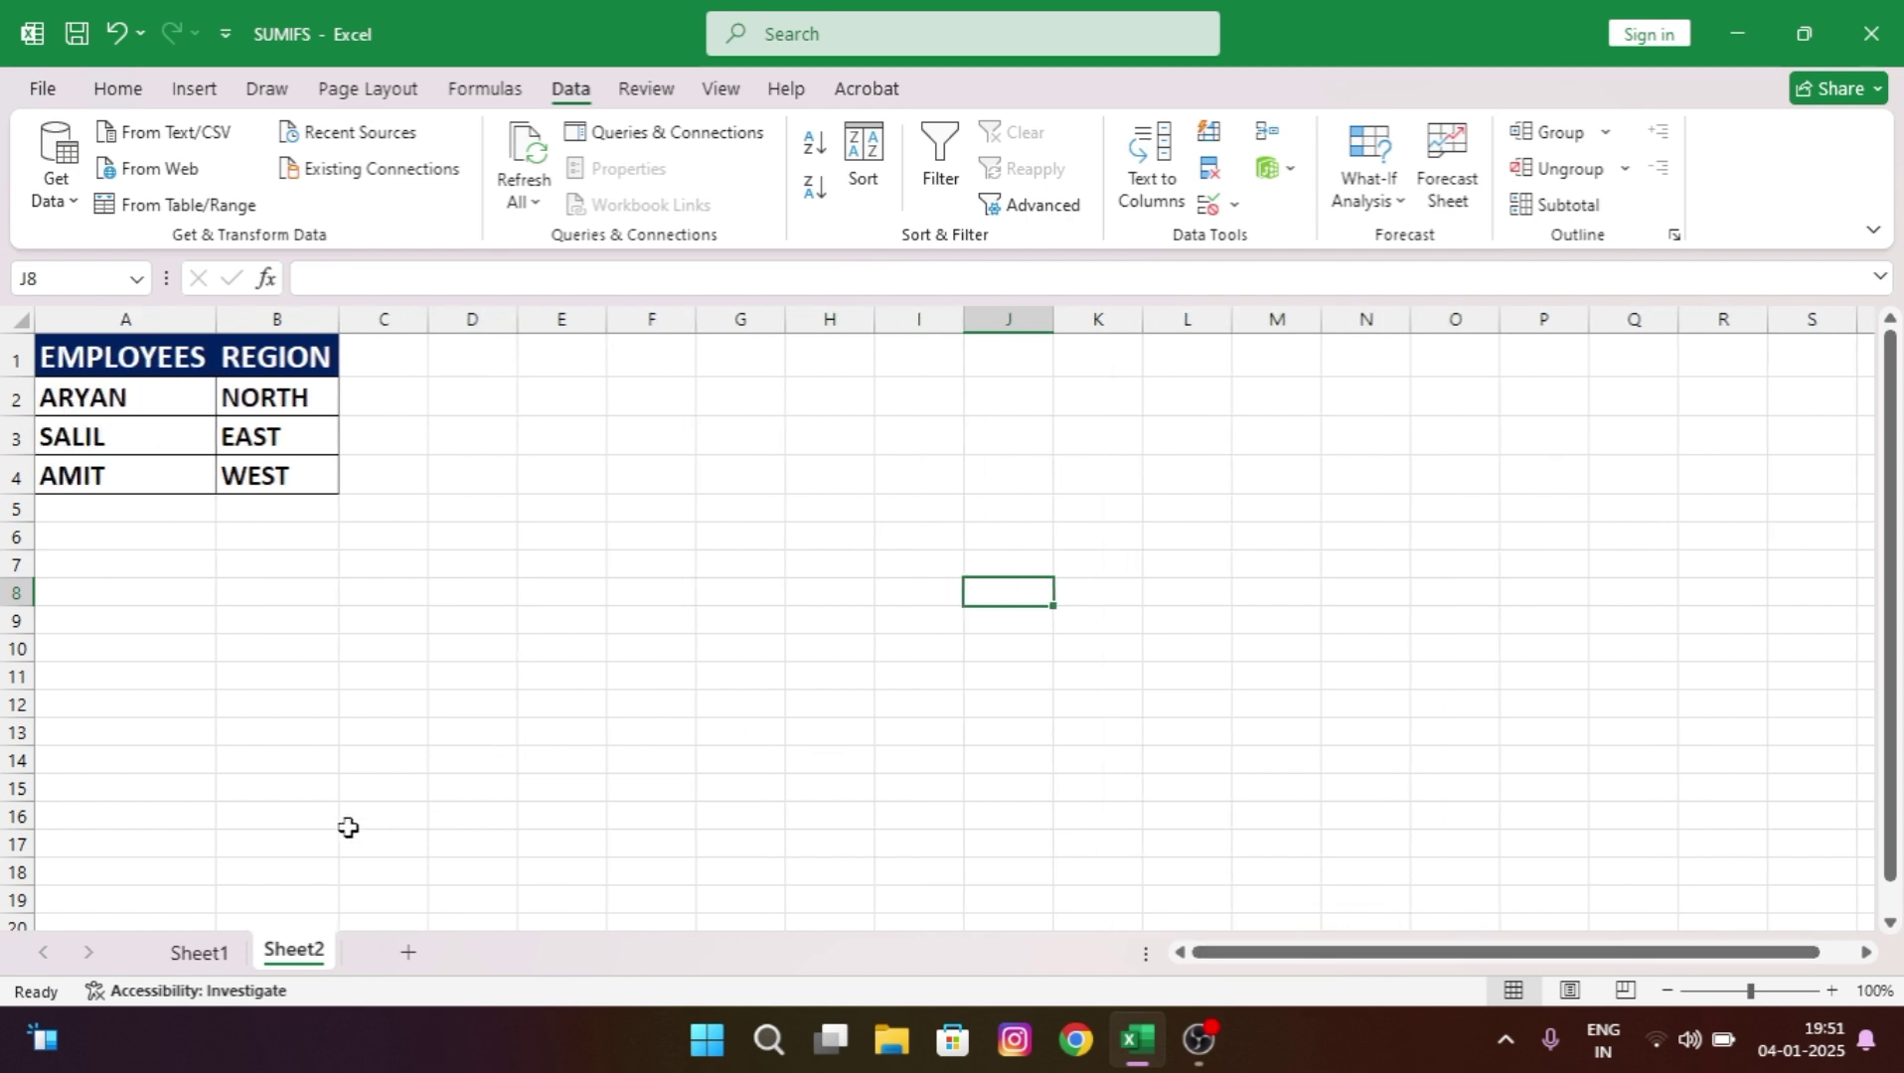
Add list data validation to the employee criterion cell H6 on Sheet1, with the source =Sheet2!$A$2:$A$4, and check its drop-down.
{"action": "left_click", "coordinate": [204, 951]}
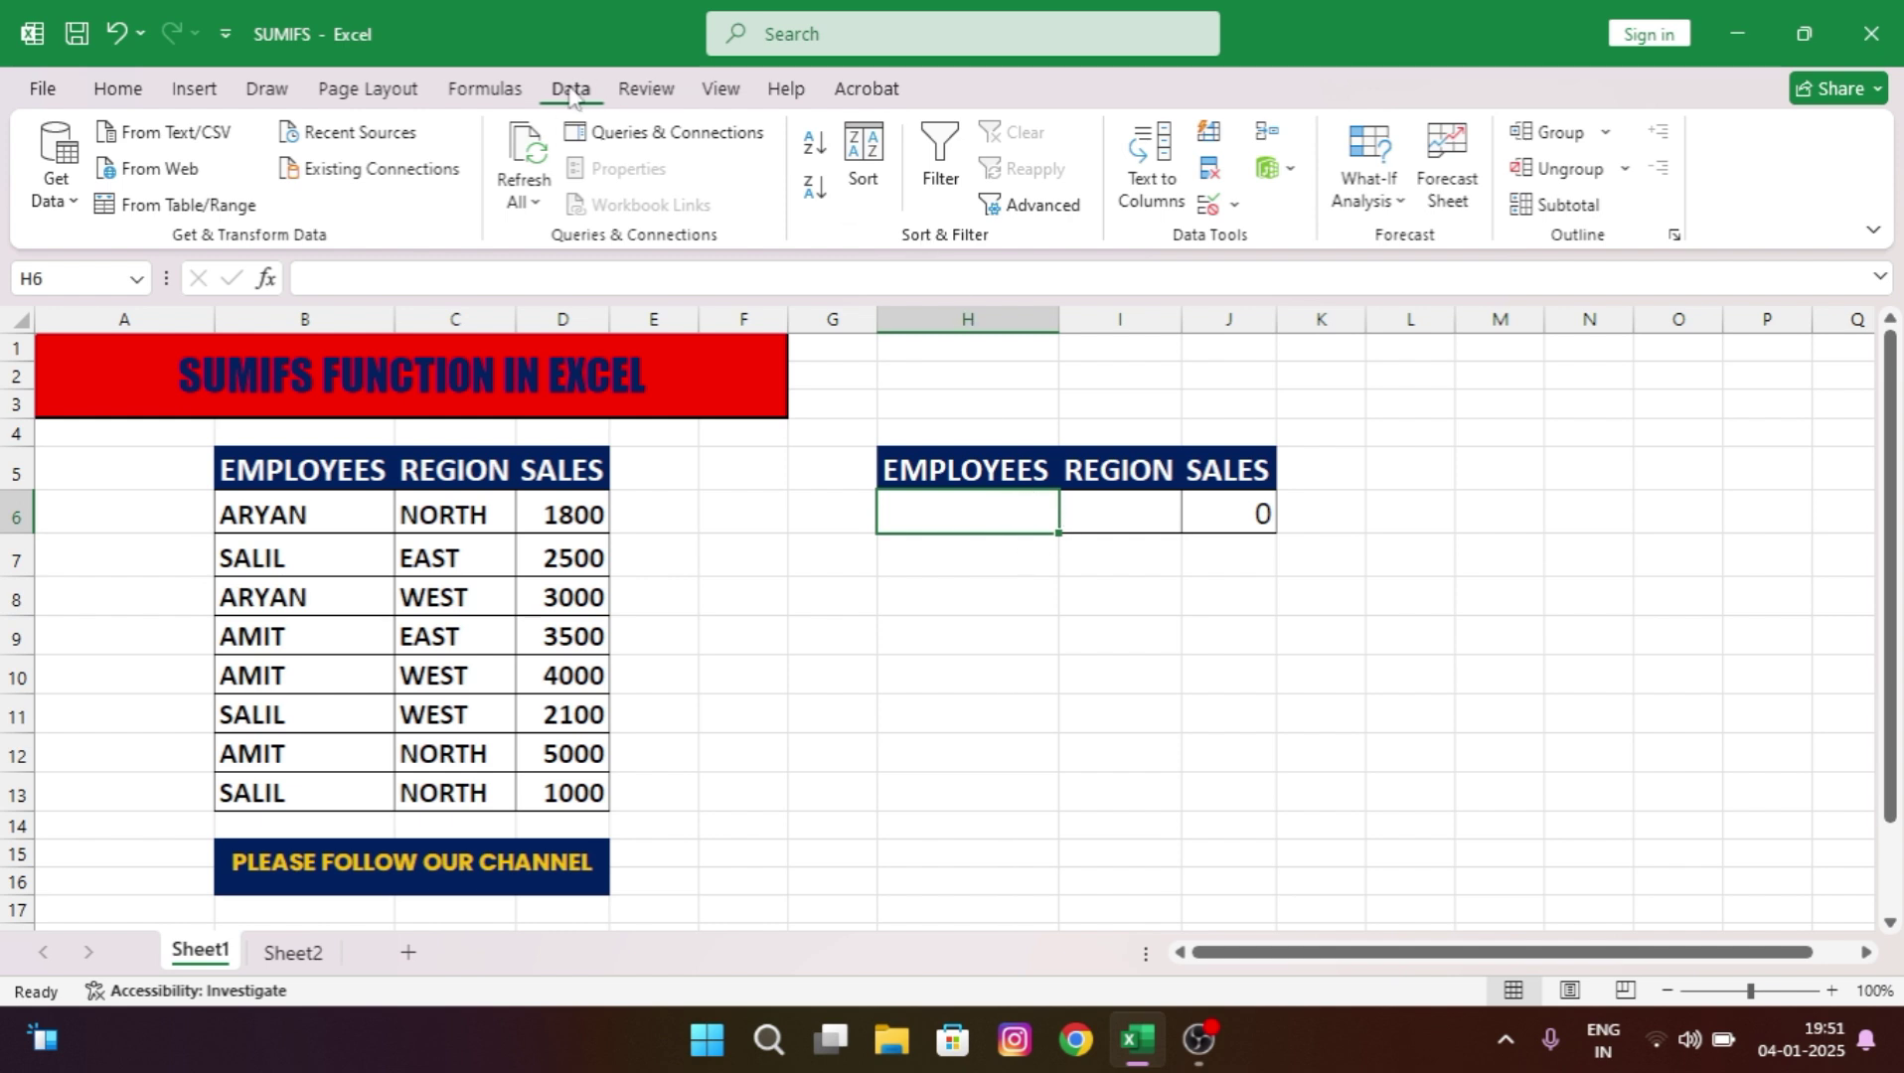
{"action": "left_click", "coordinate": [1239, 209]}
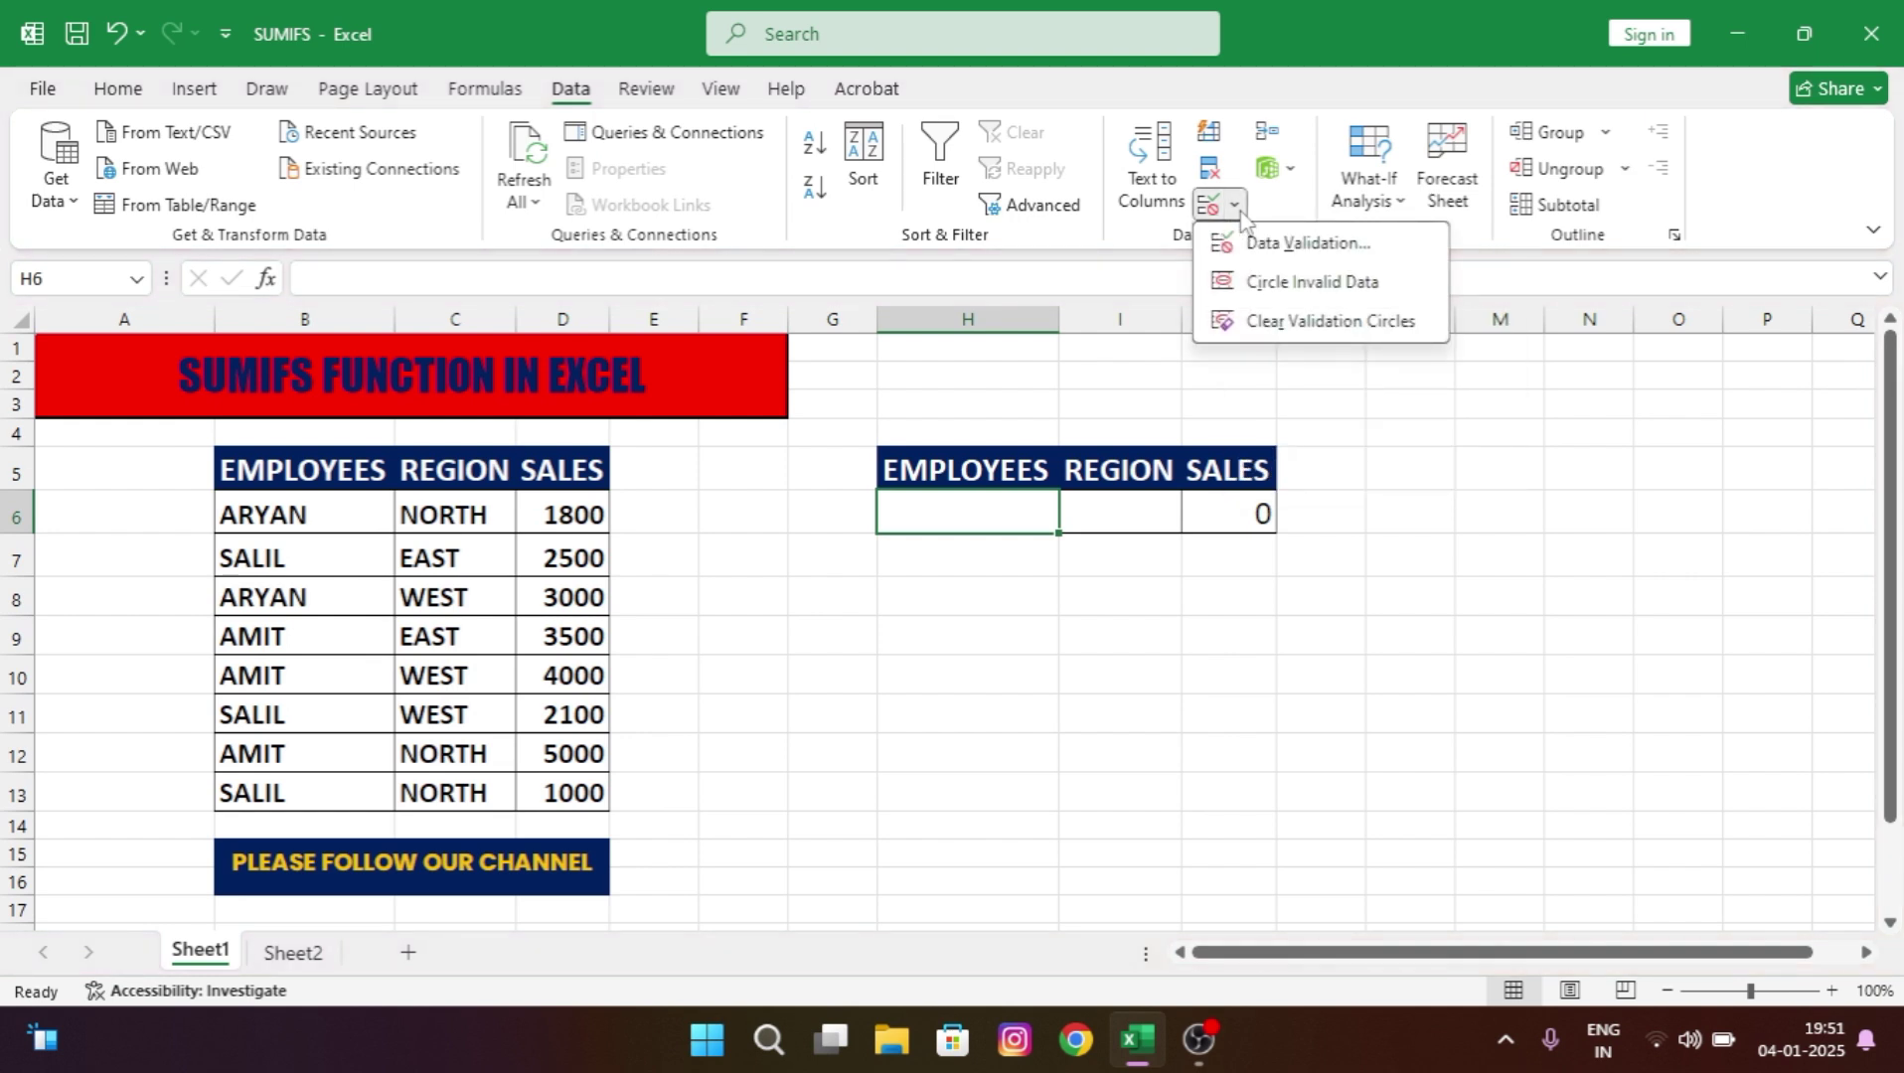
{"action": "left_click", "coordinate": [1404, 256]}
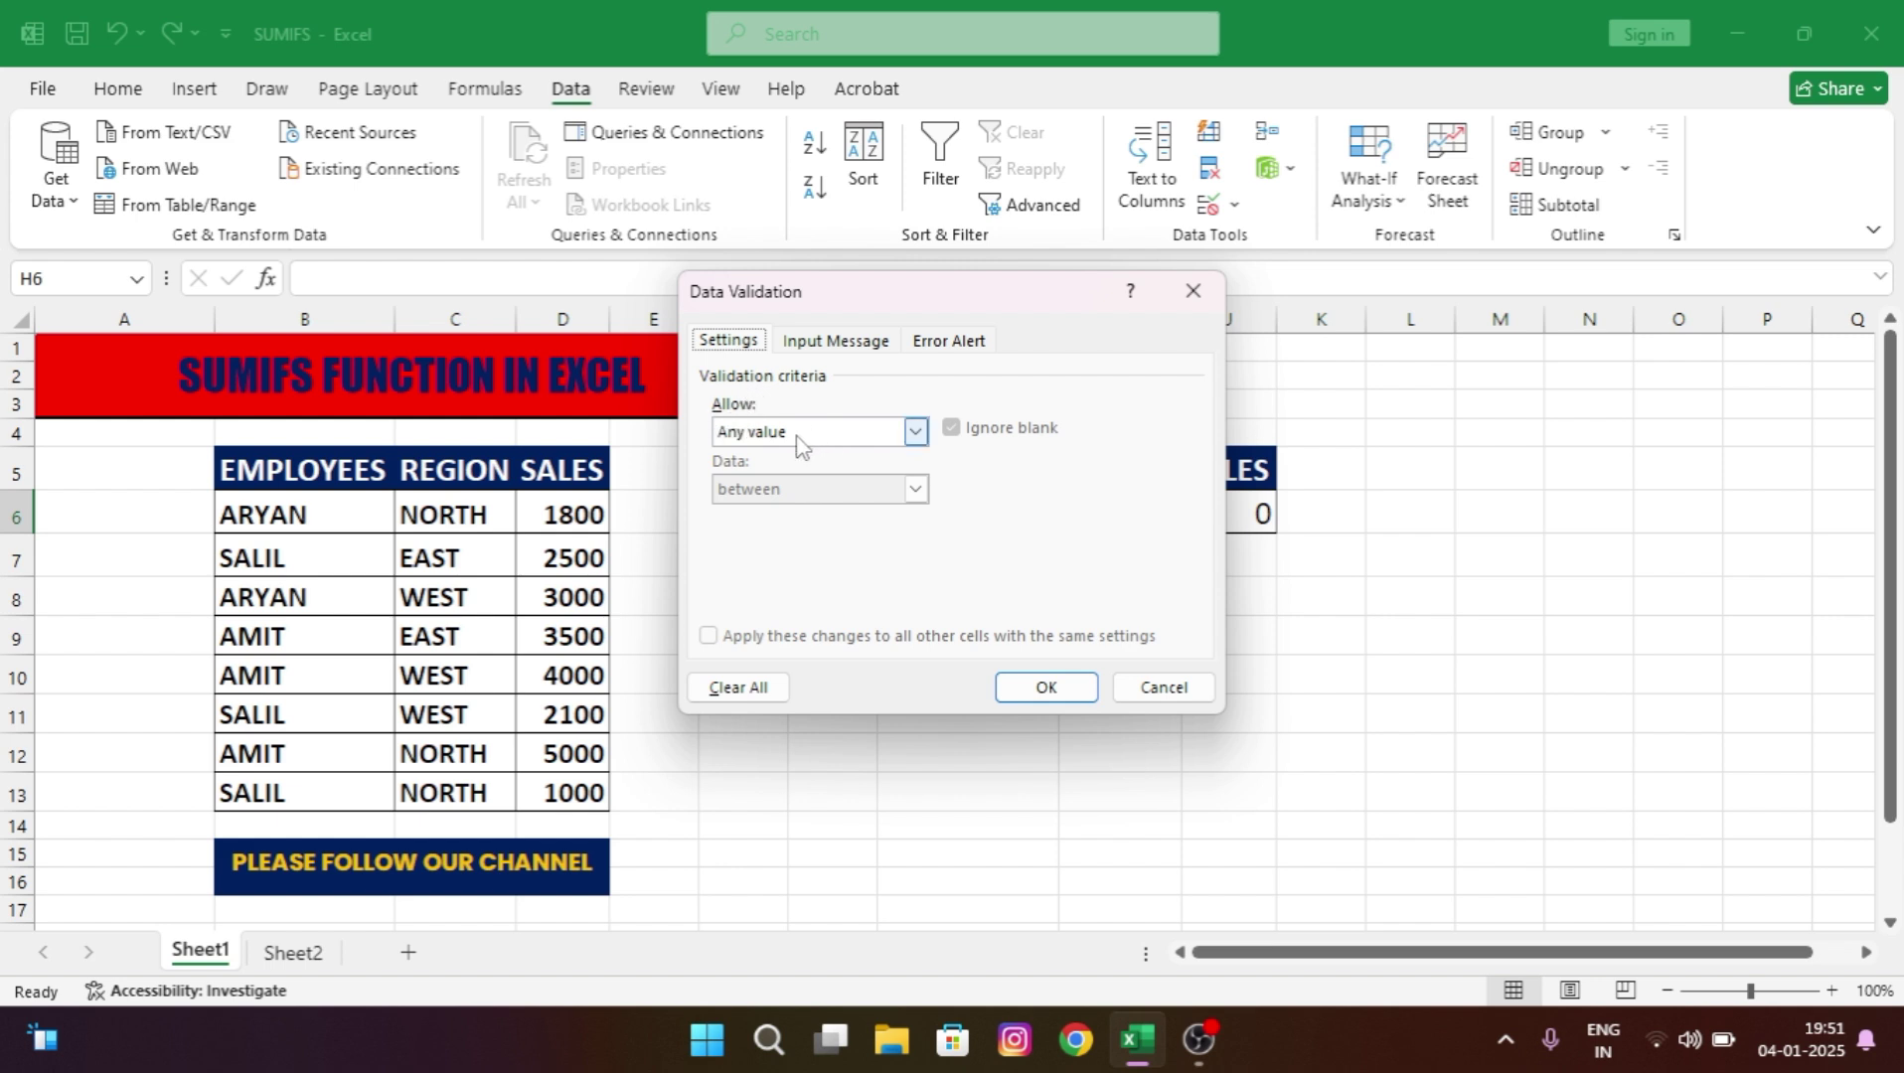
{"action": "left_click", "coordinate": [915, 434]}
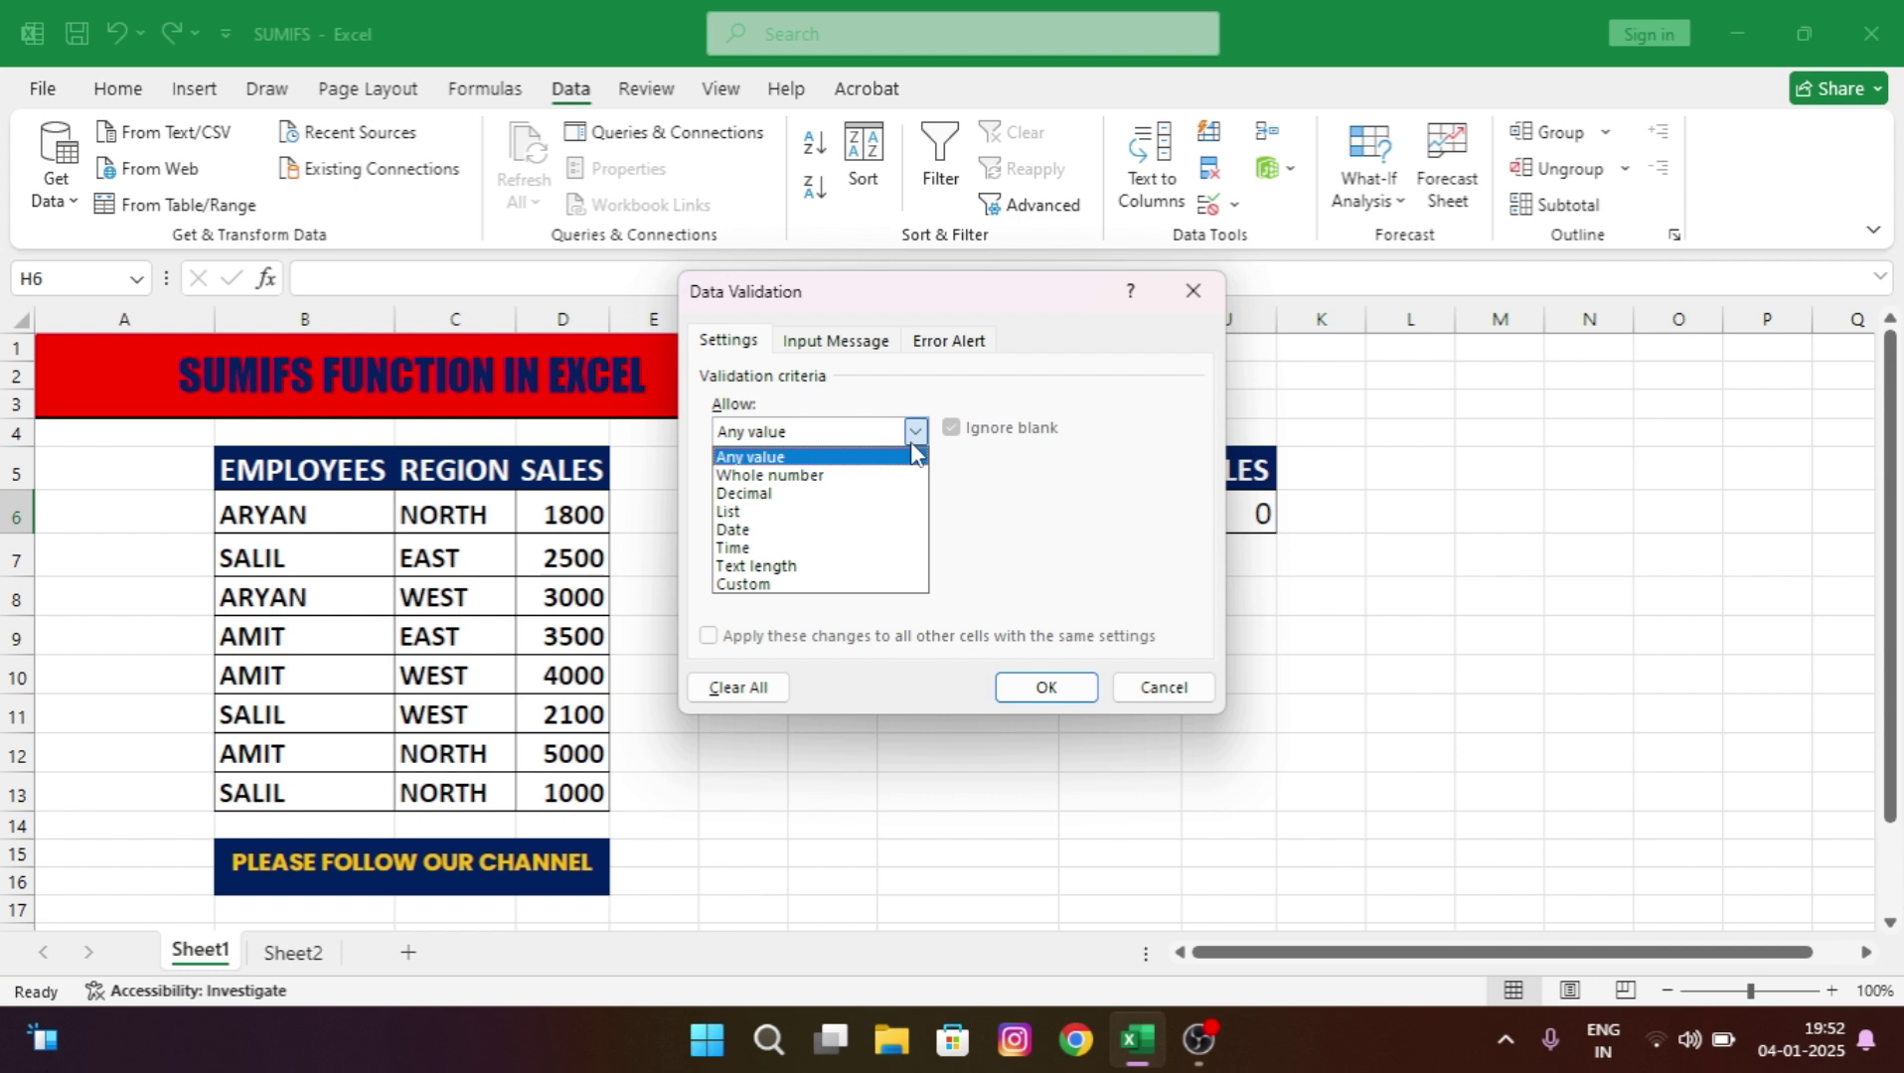
{"action": "left_click", "coordinate": [829, 513]}
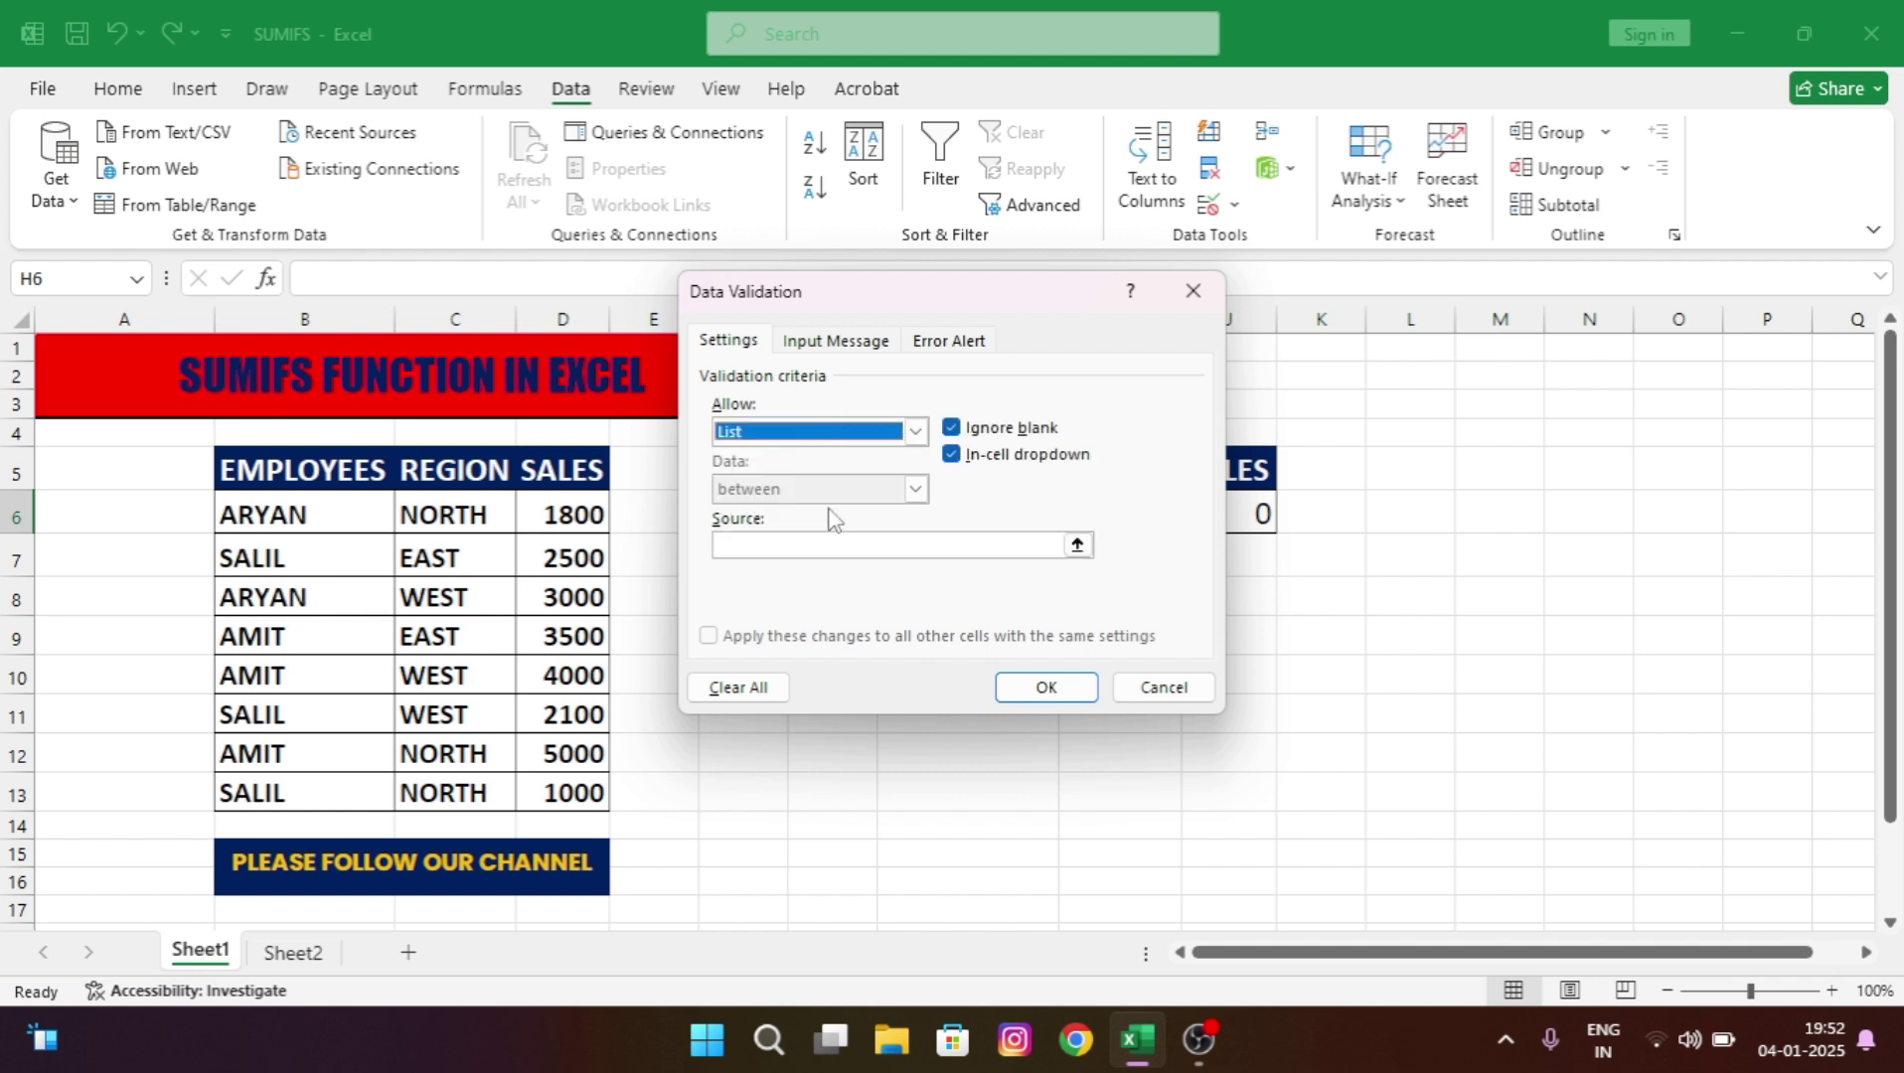
{"action": "left_click", "coordinate": [770, 542]}
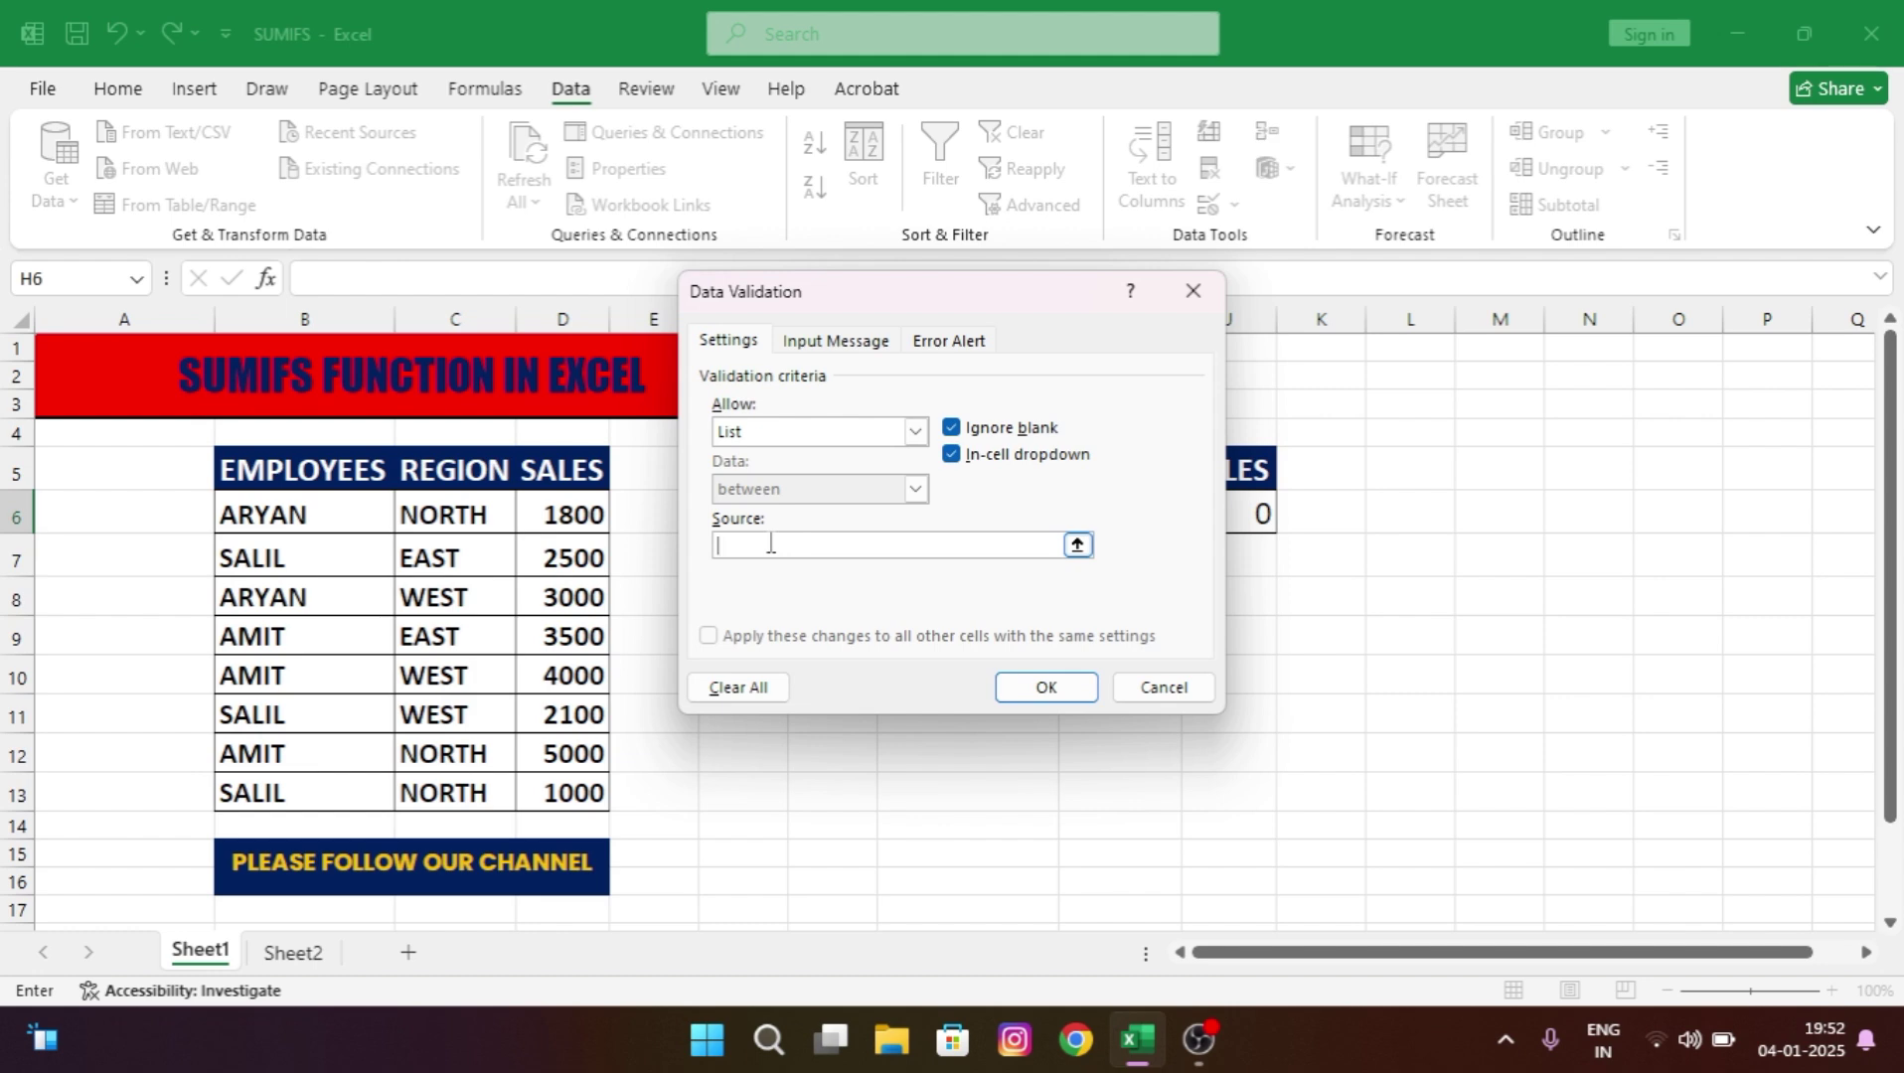
{"action": "left_click", "coordinate": [309, 953]}
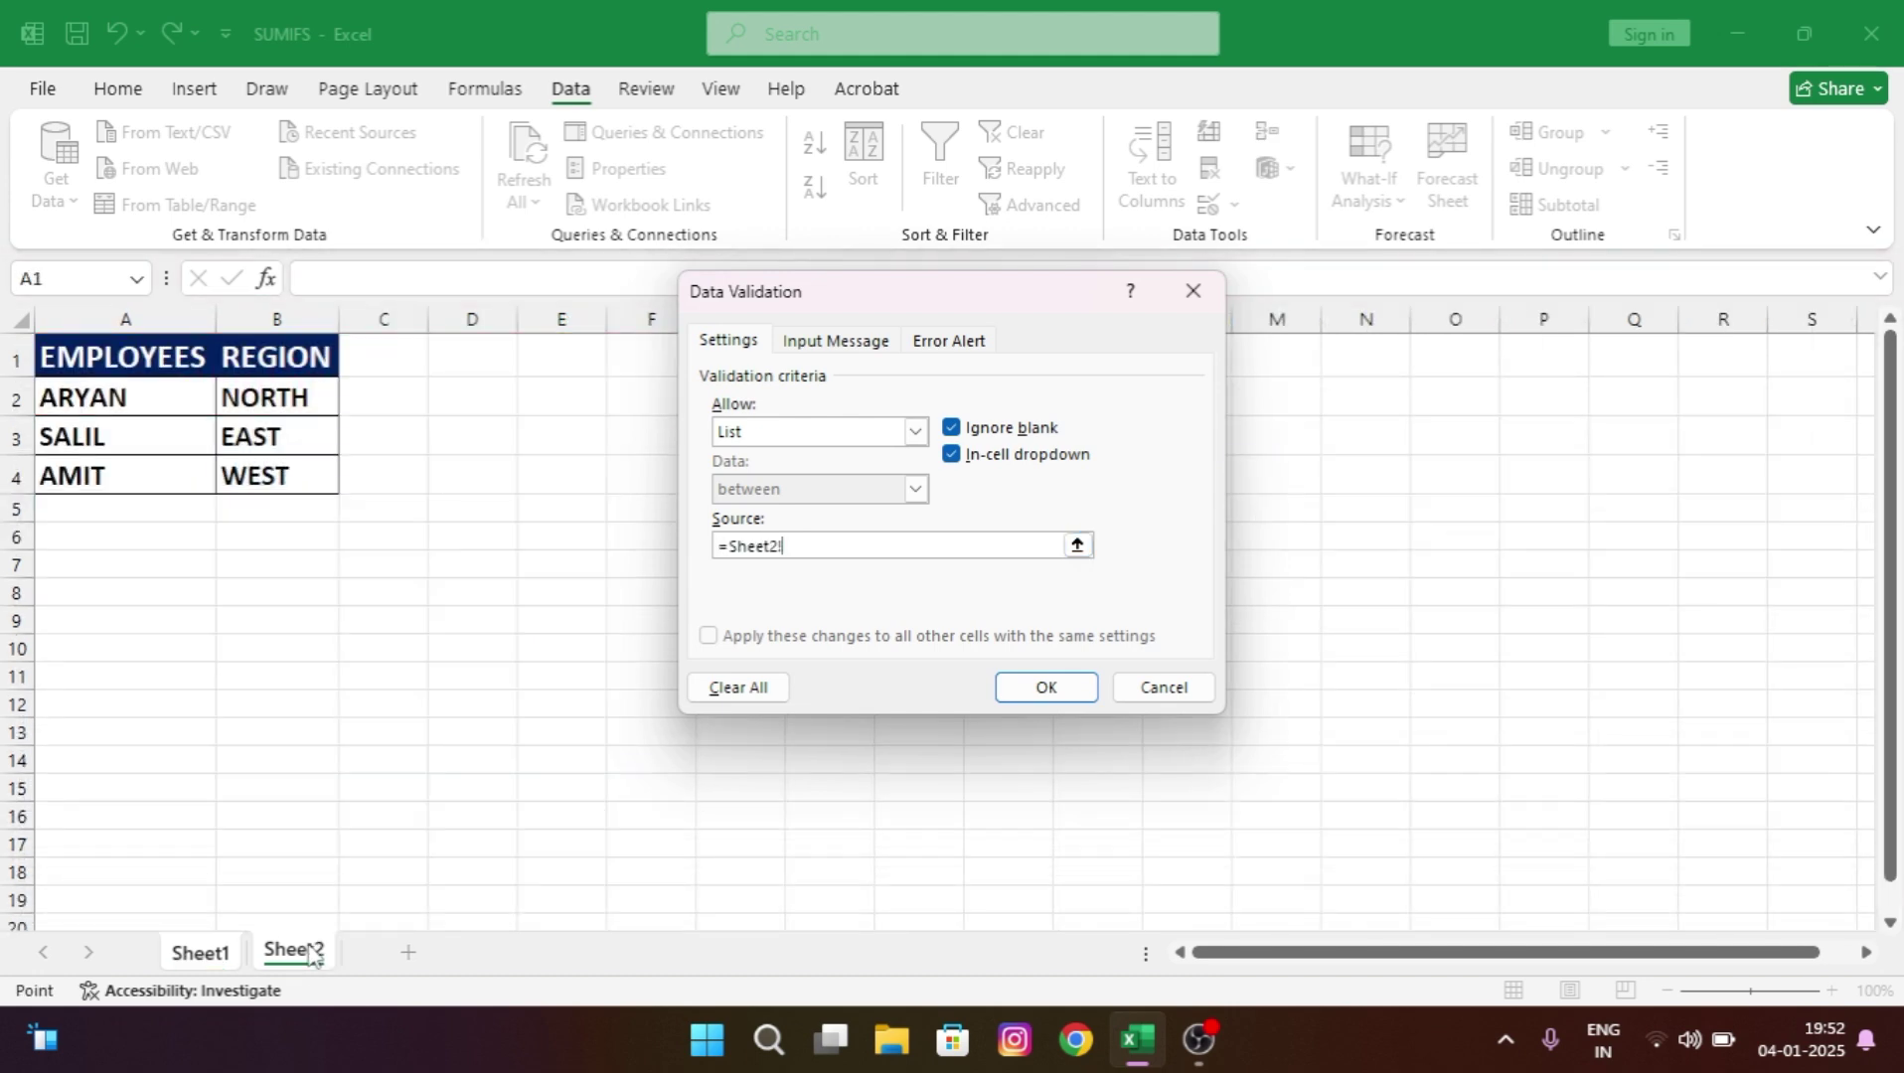
{"action": "left_click", "coordinate": [158, 404]}
{"action": "left_click_drag", "start_coordinate": [158, 404], "coordinate": [153, 469]}
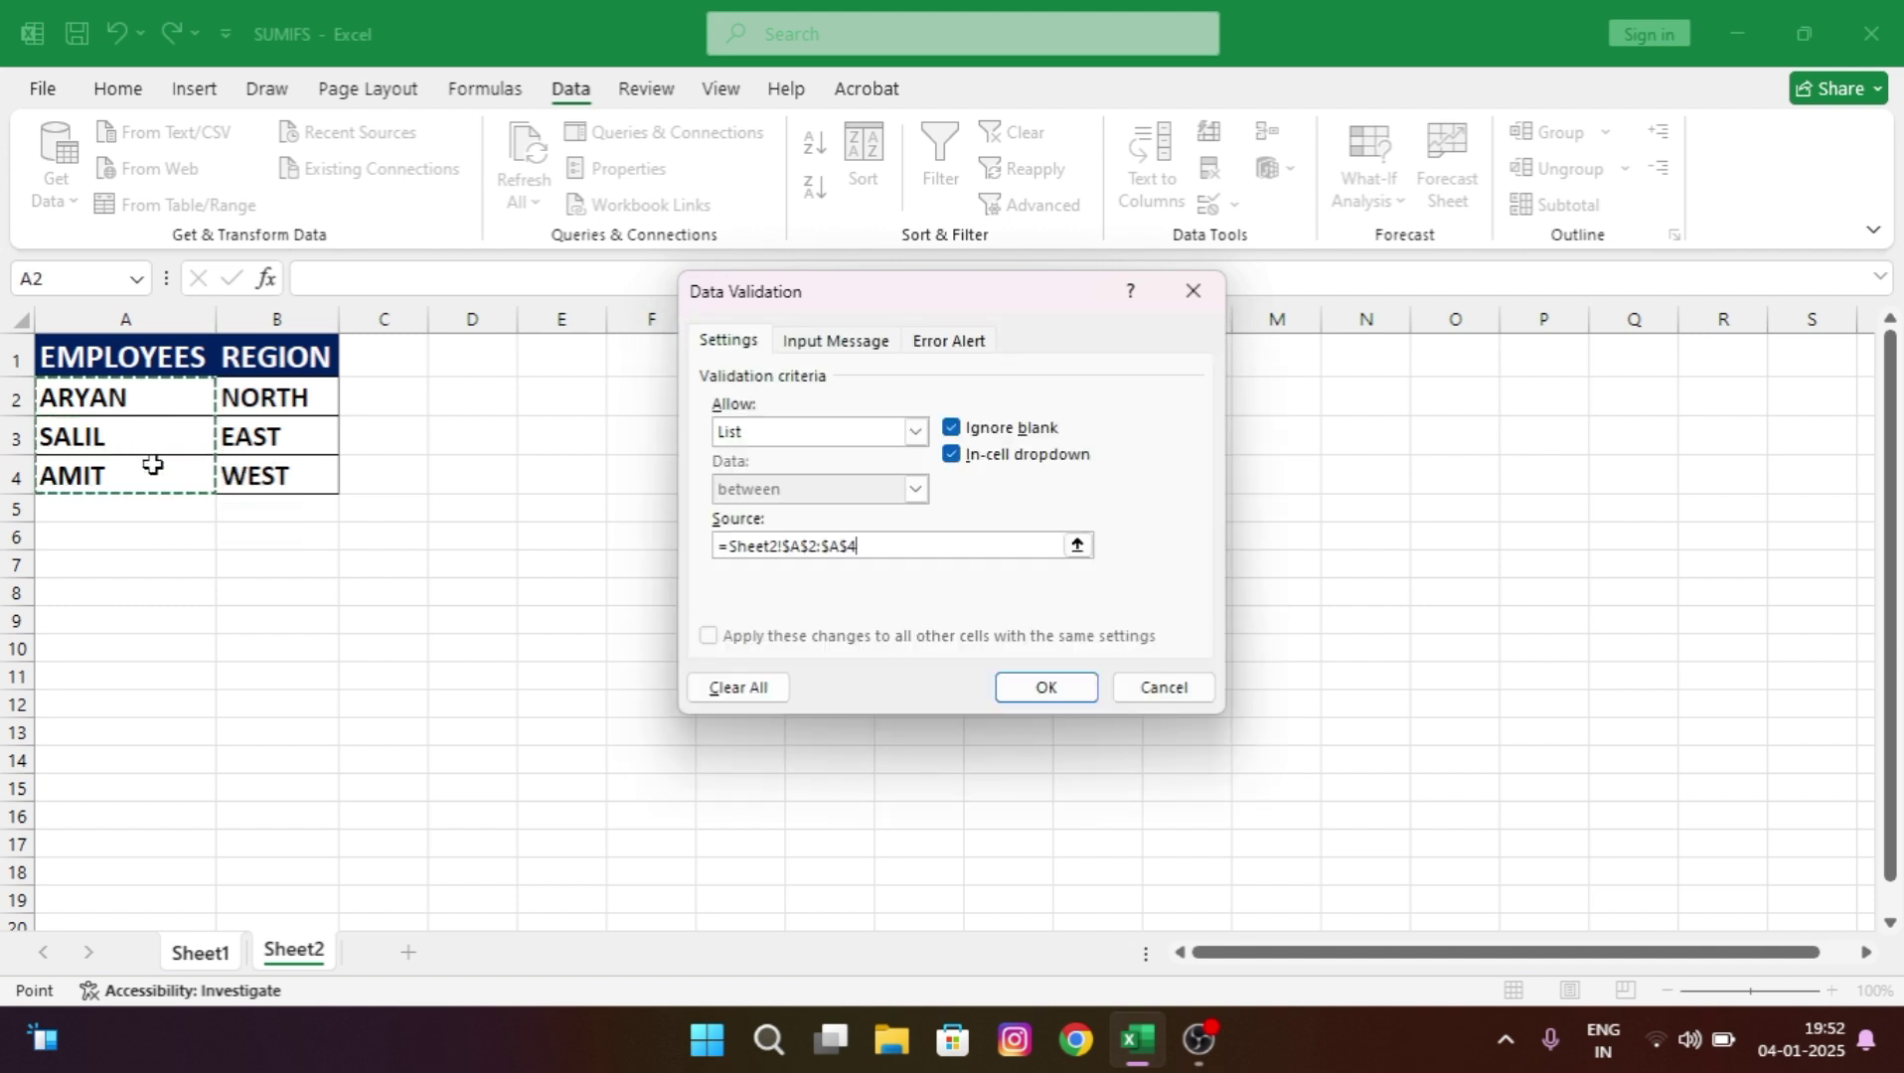
{"action": "left_click", "coordinate": [1077, 687]}
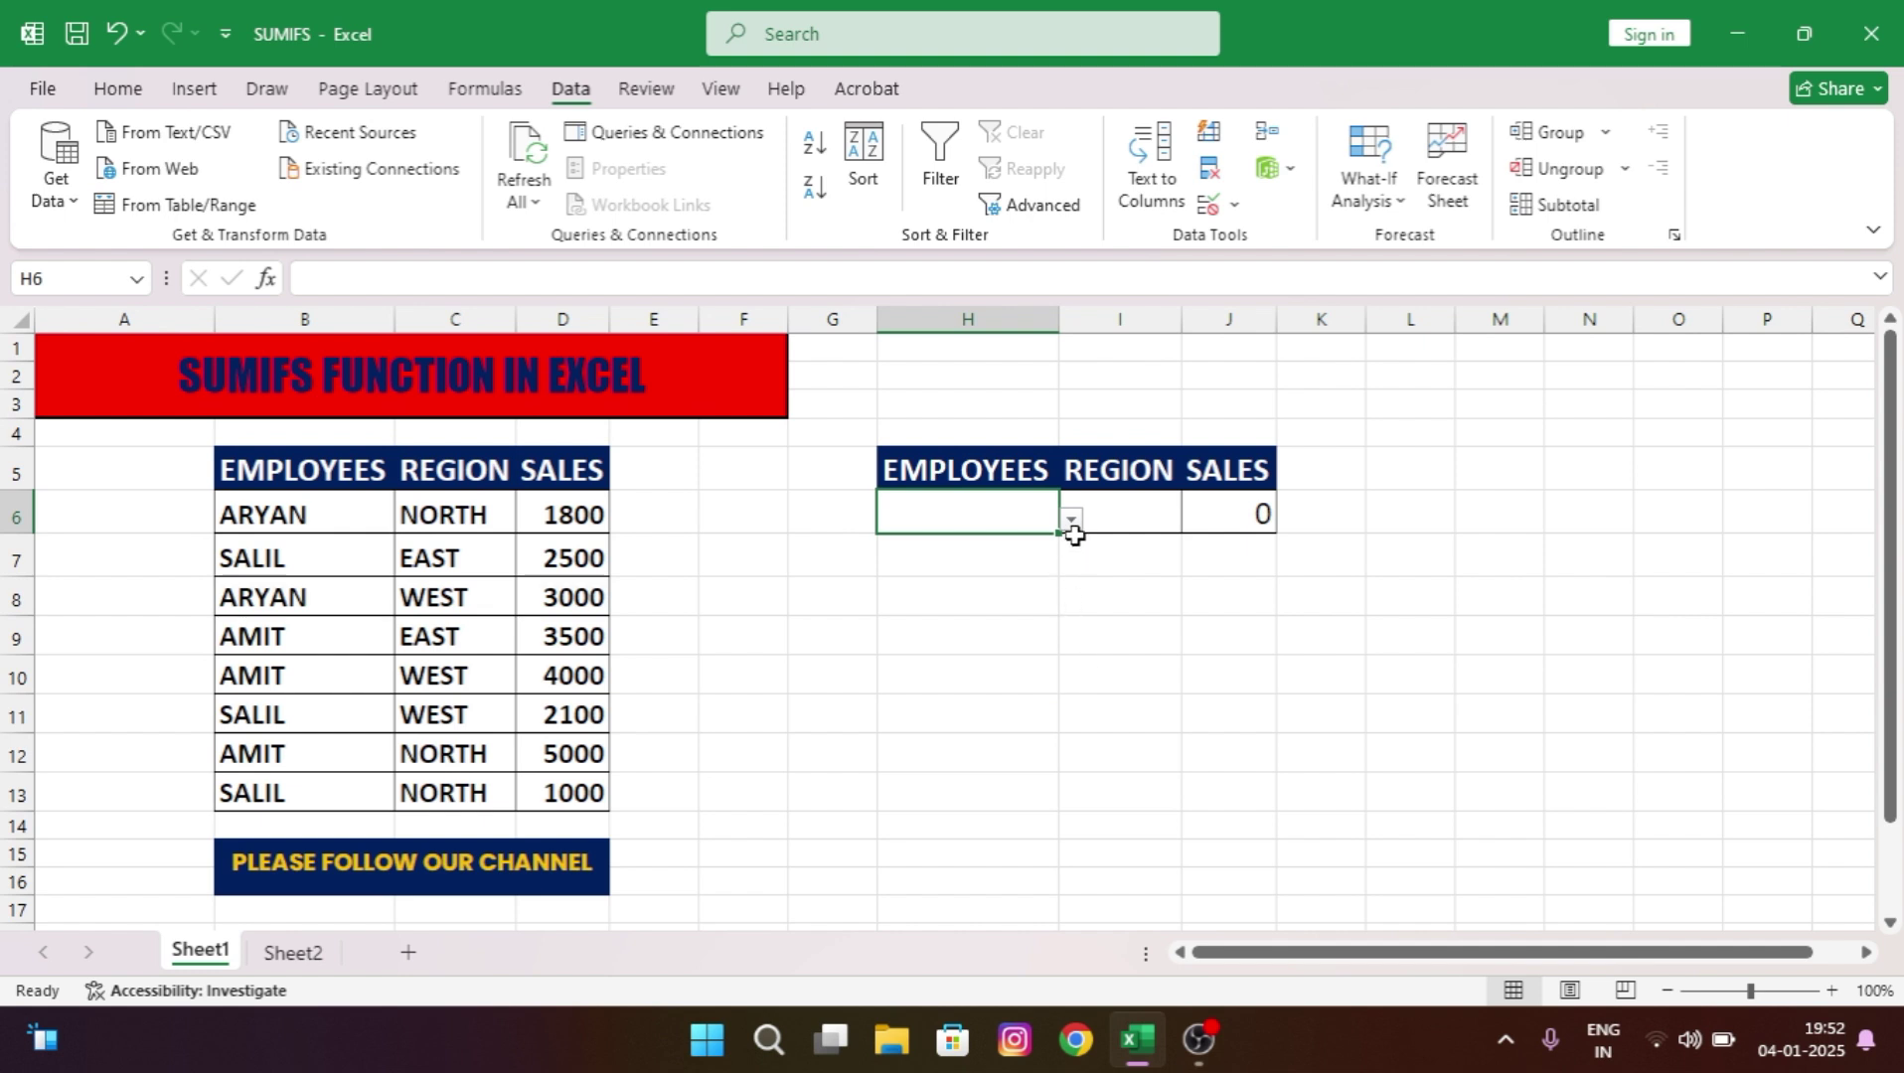
{"action": "left_click", "coordinate": [1072, 521]}
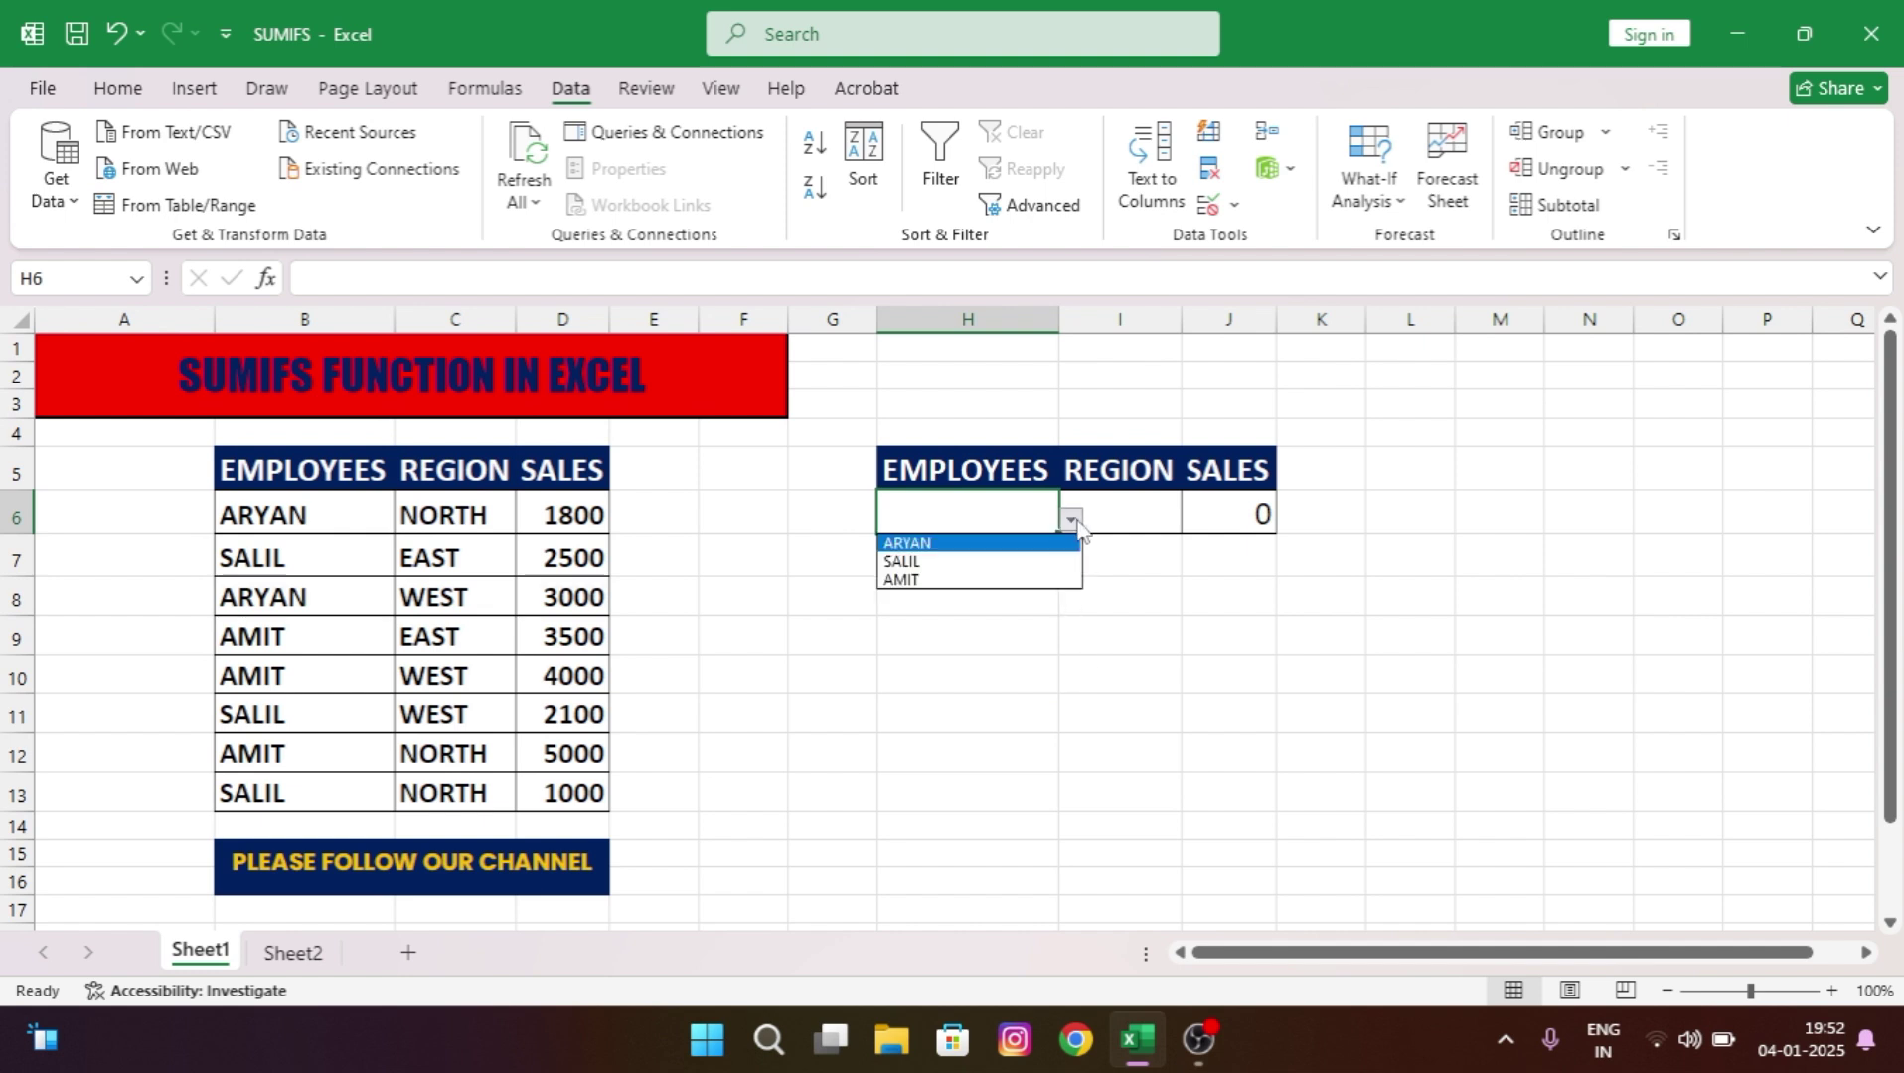
{"action": "left_click", "coordinate": [1073, 521]}
Add list data validation to the region criterion cell I6, with the source =Sheet2!$B$2:$B$4, and check its drop-down.
{"action": "left_click", "coordinate": [1149, 508]}
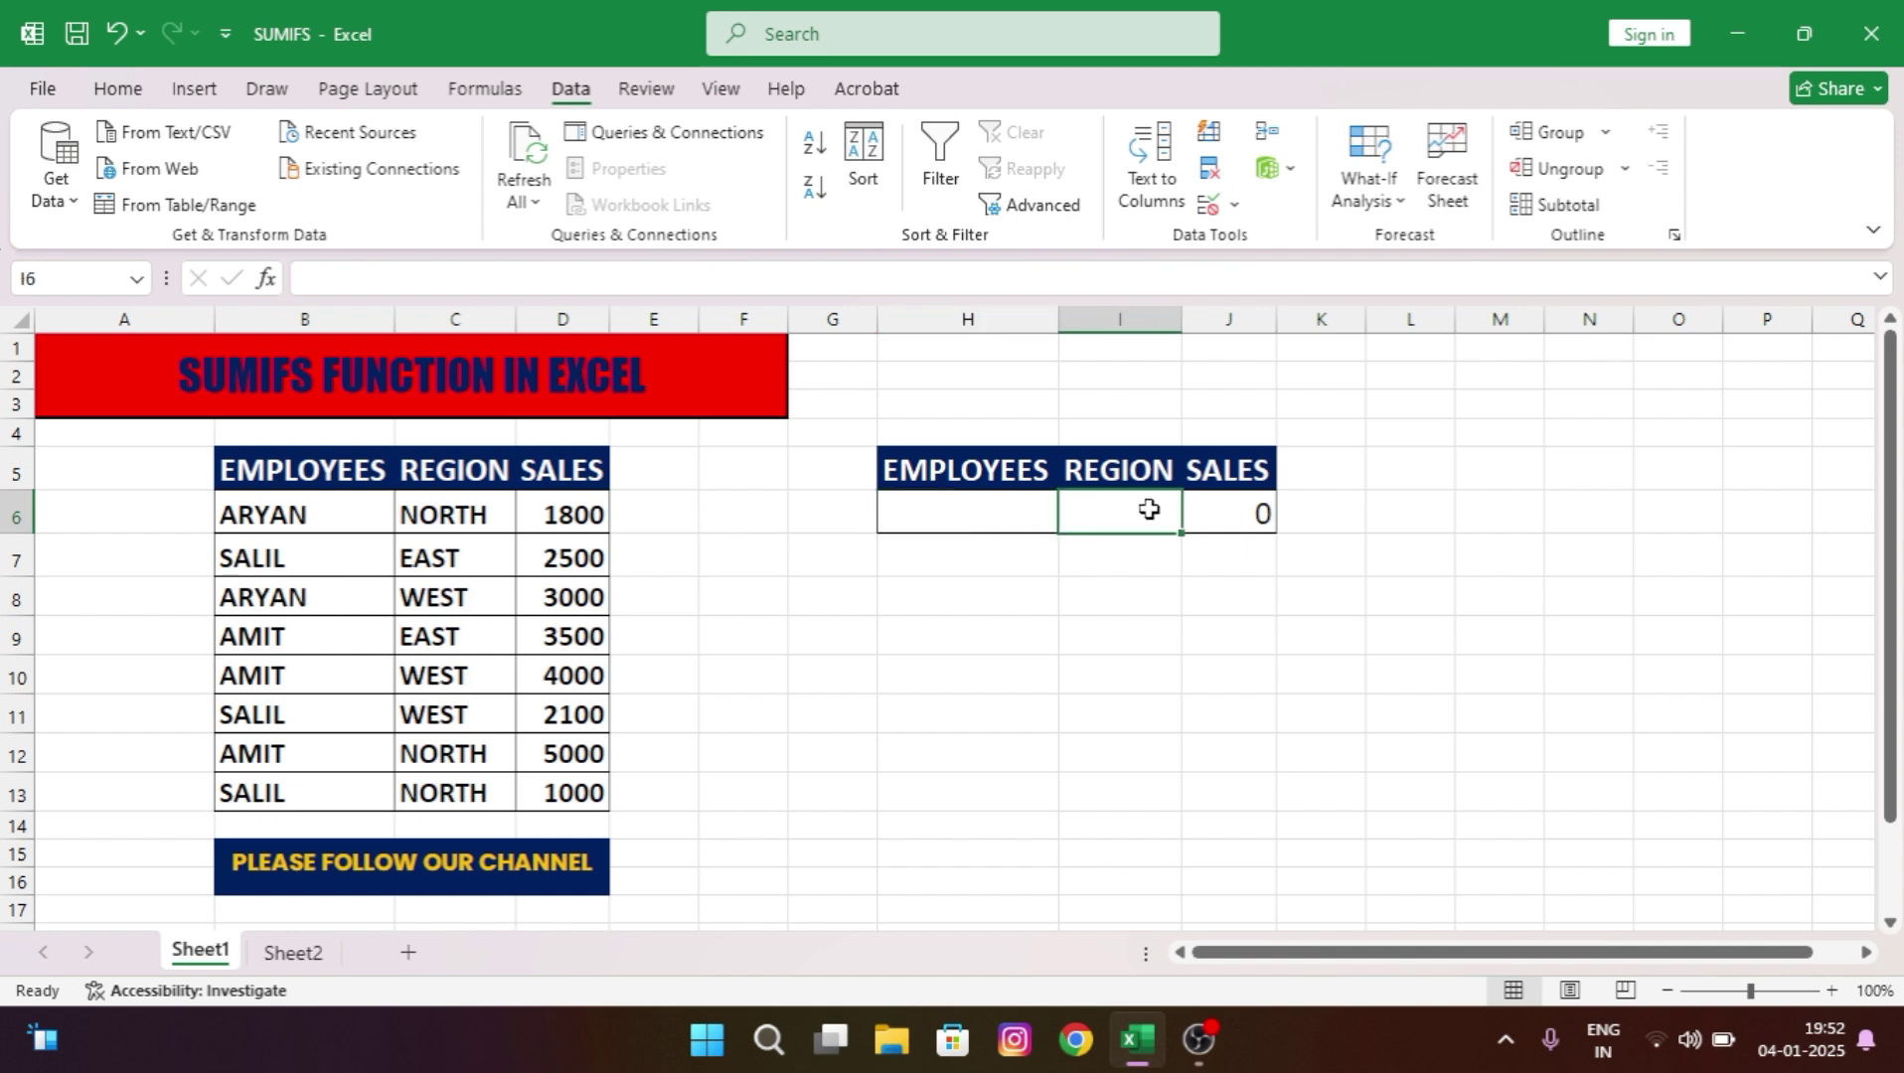
{"action": "left_click", "coordinate": [1234, 205]}
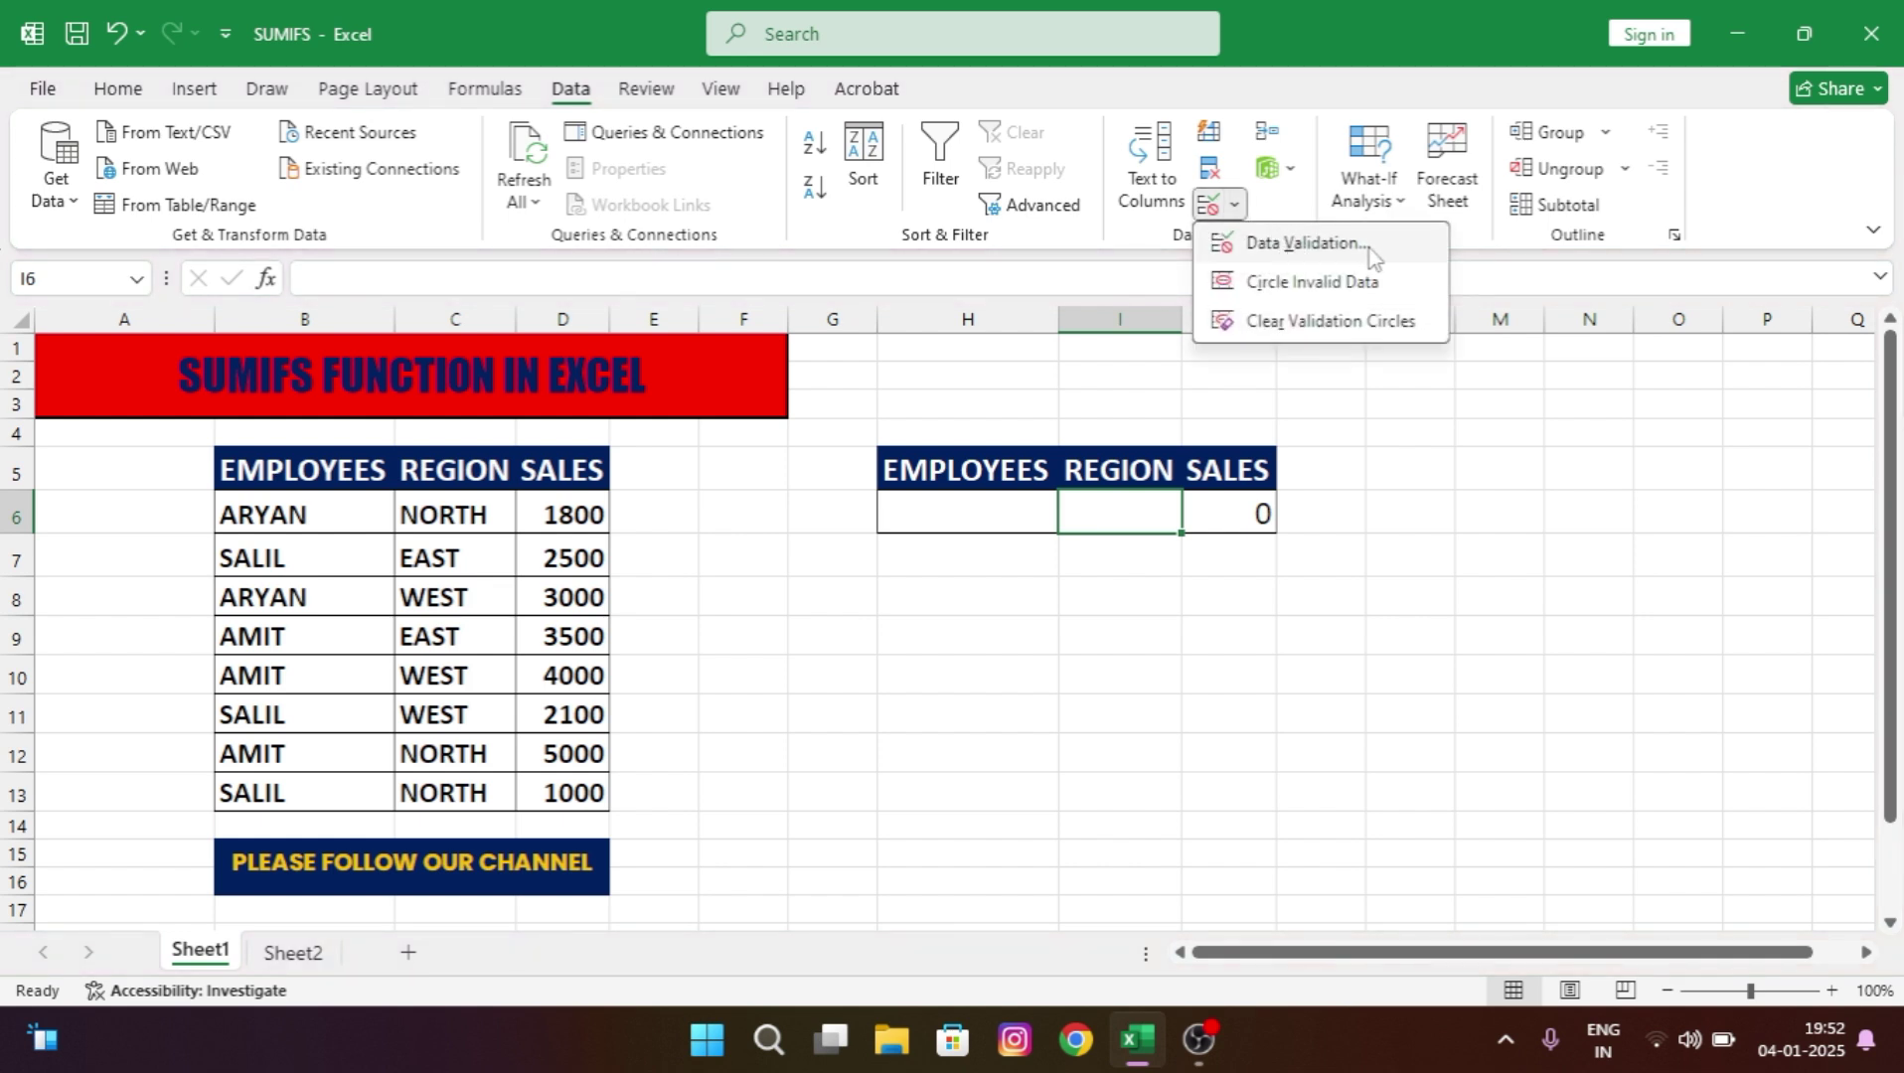
{"action": "left_click", "coordinate": [1330, 248]}
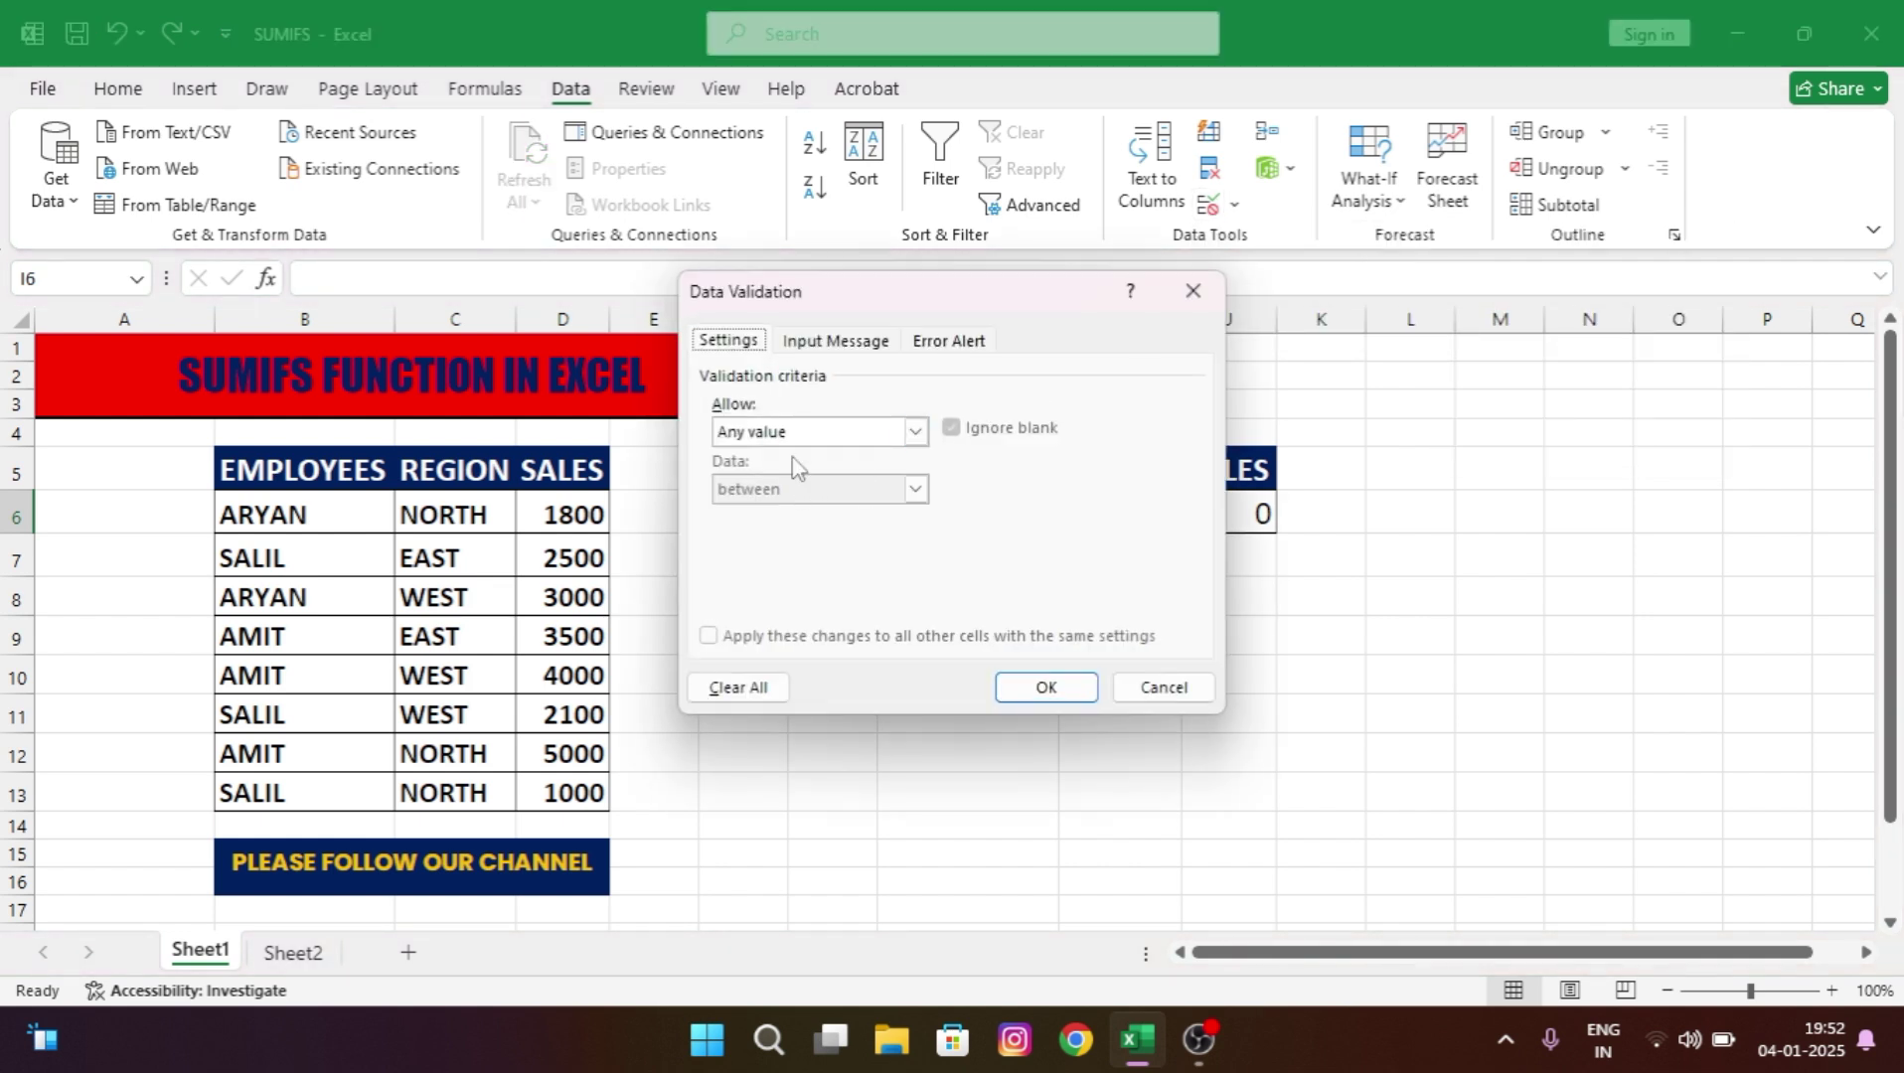
{"action": "left_click", "coordinate": [820, 435]}
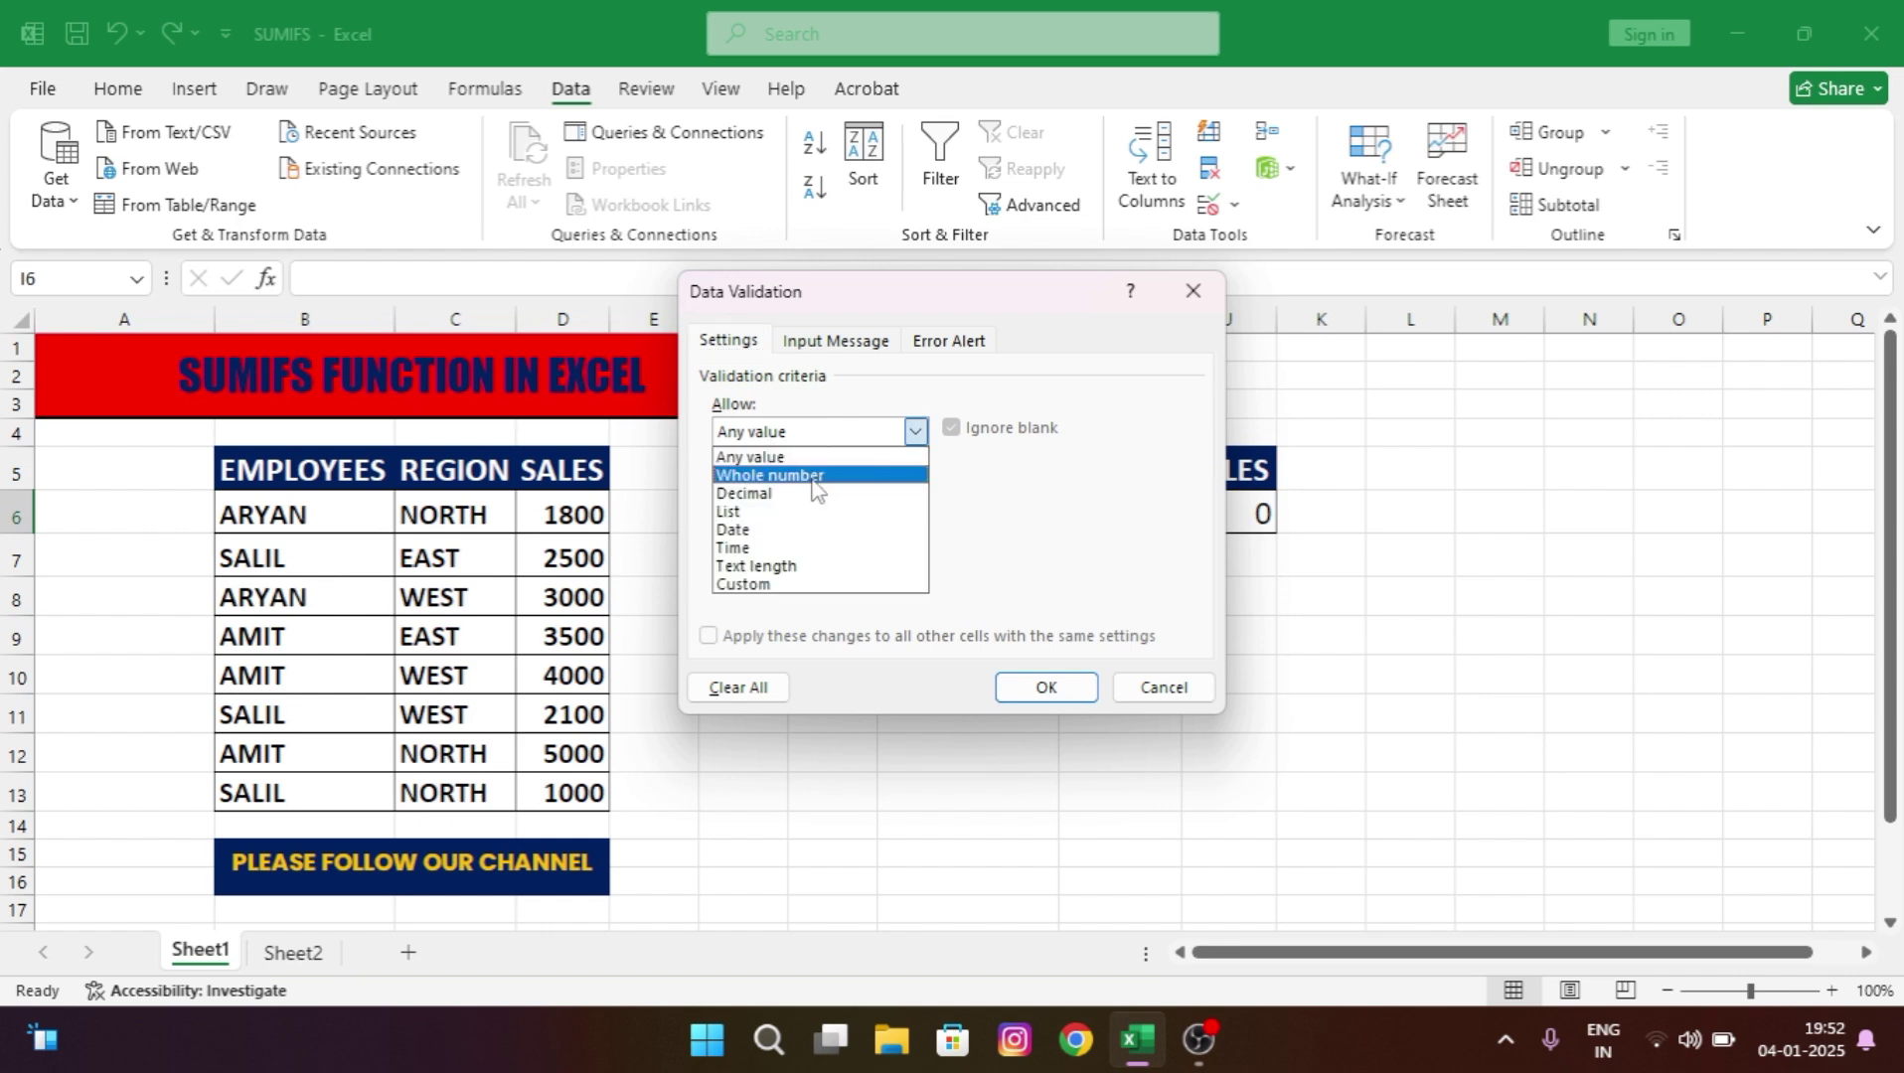
{"action": "left_click", "coordinate": [771, 513]}
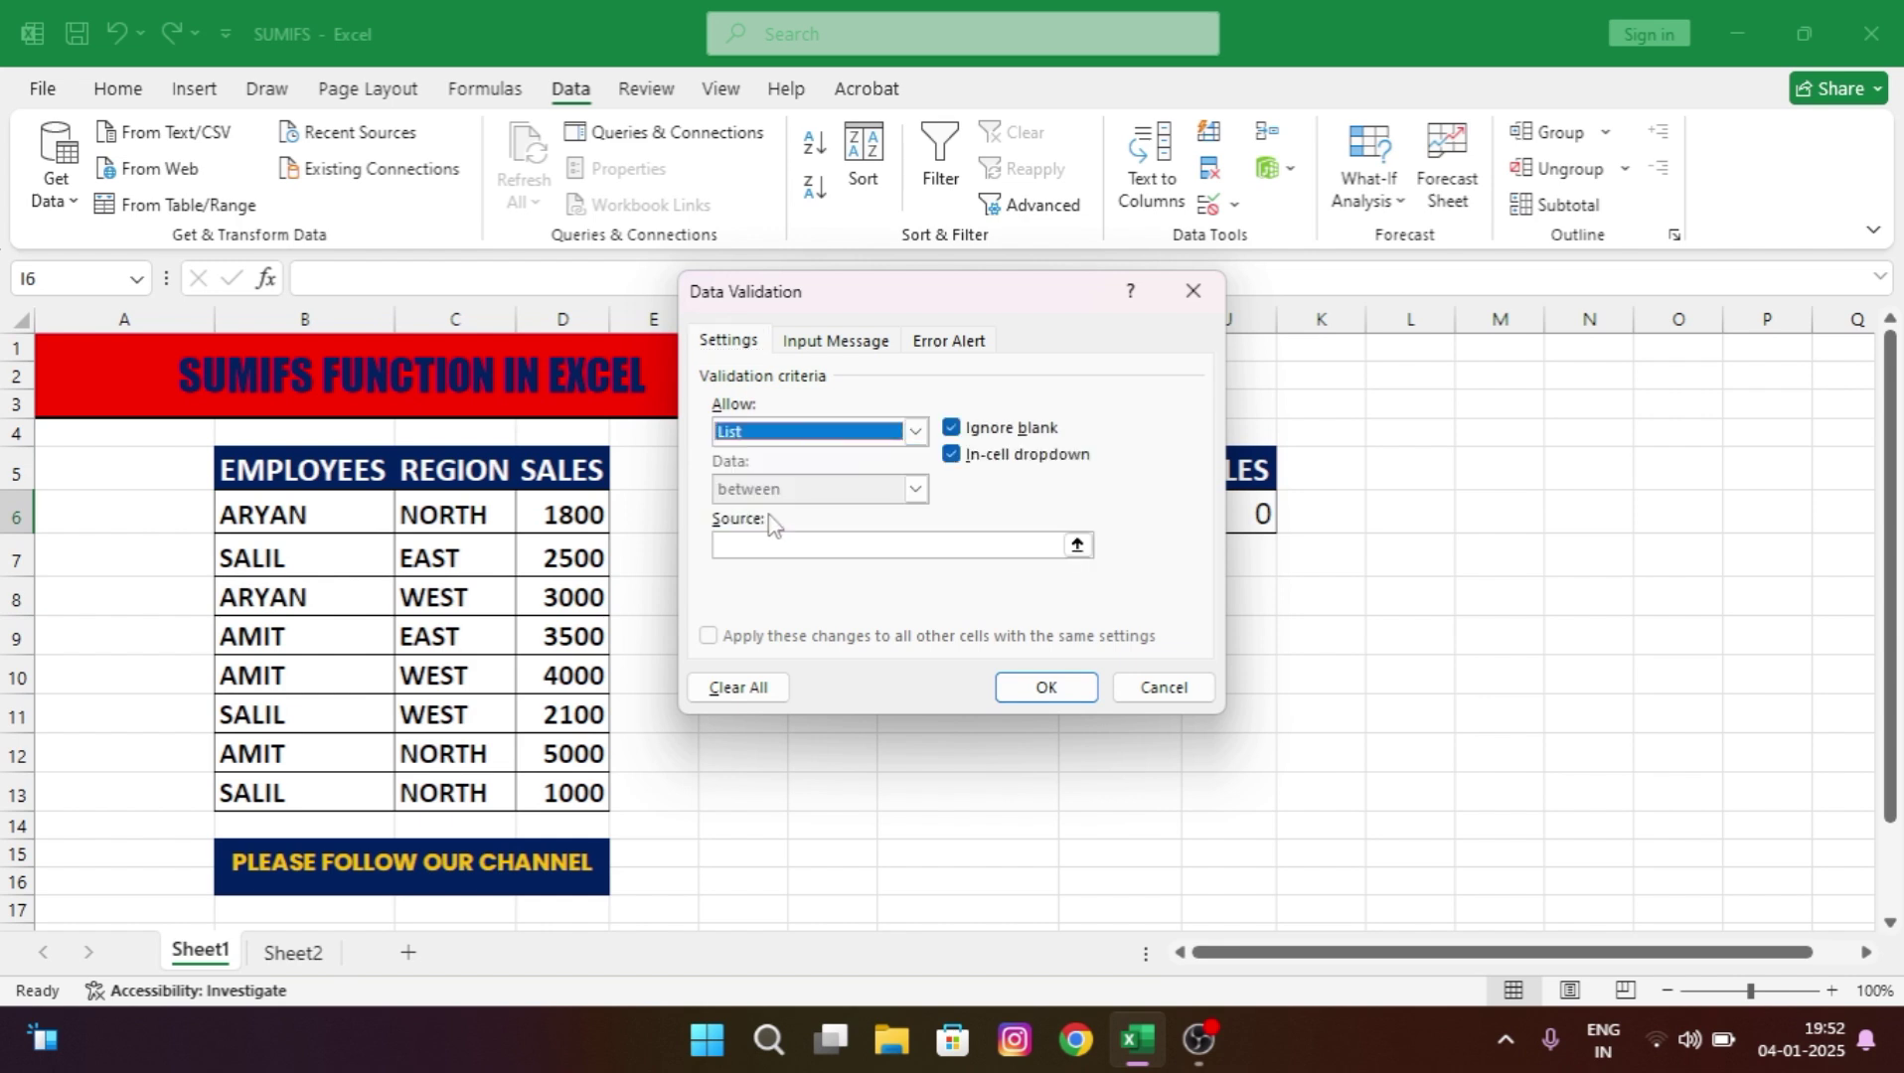
{"action": "left_click", "coordinate": [806, 544]}
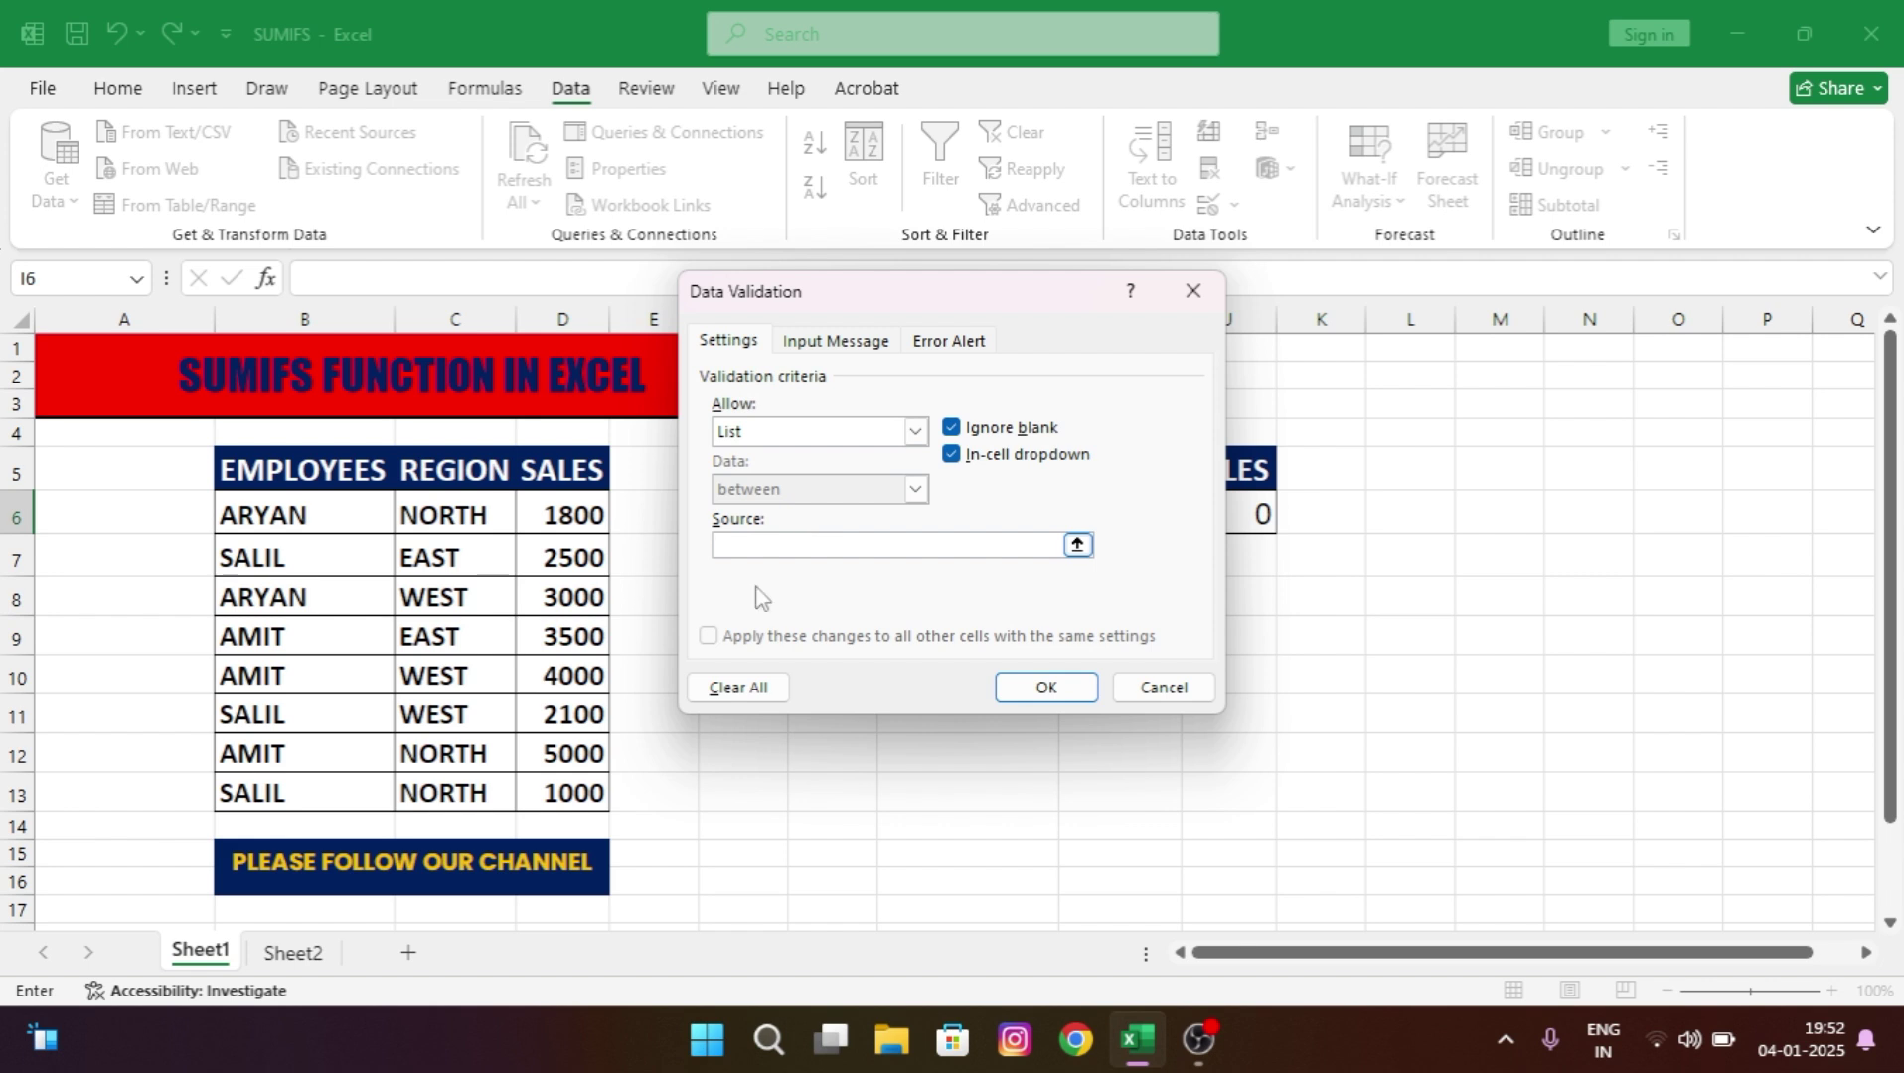
{"action": "left_click", "coordinate": [310, 956]}
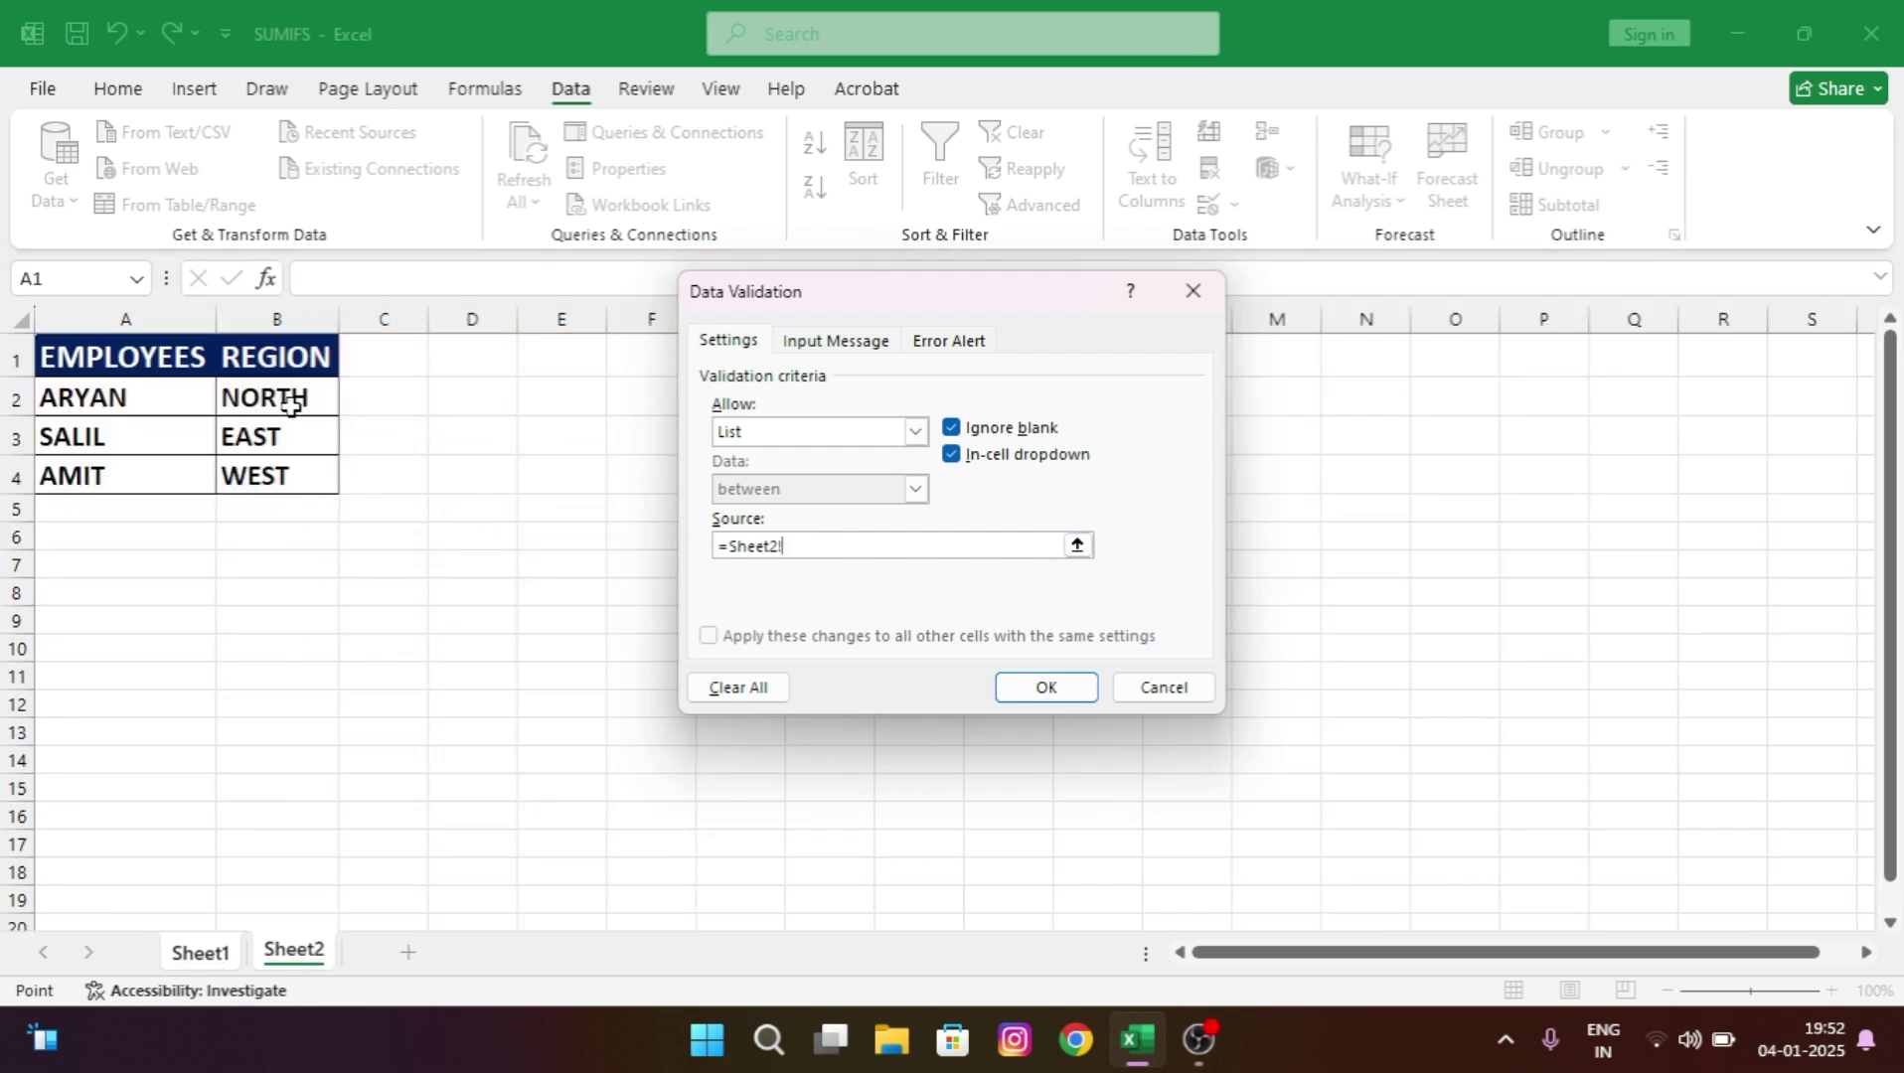
{"action": "left_click_drag", "start_coordinate": [289, 402], "coordinate": [288, 477]}
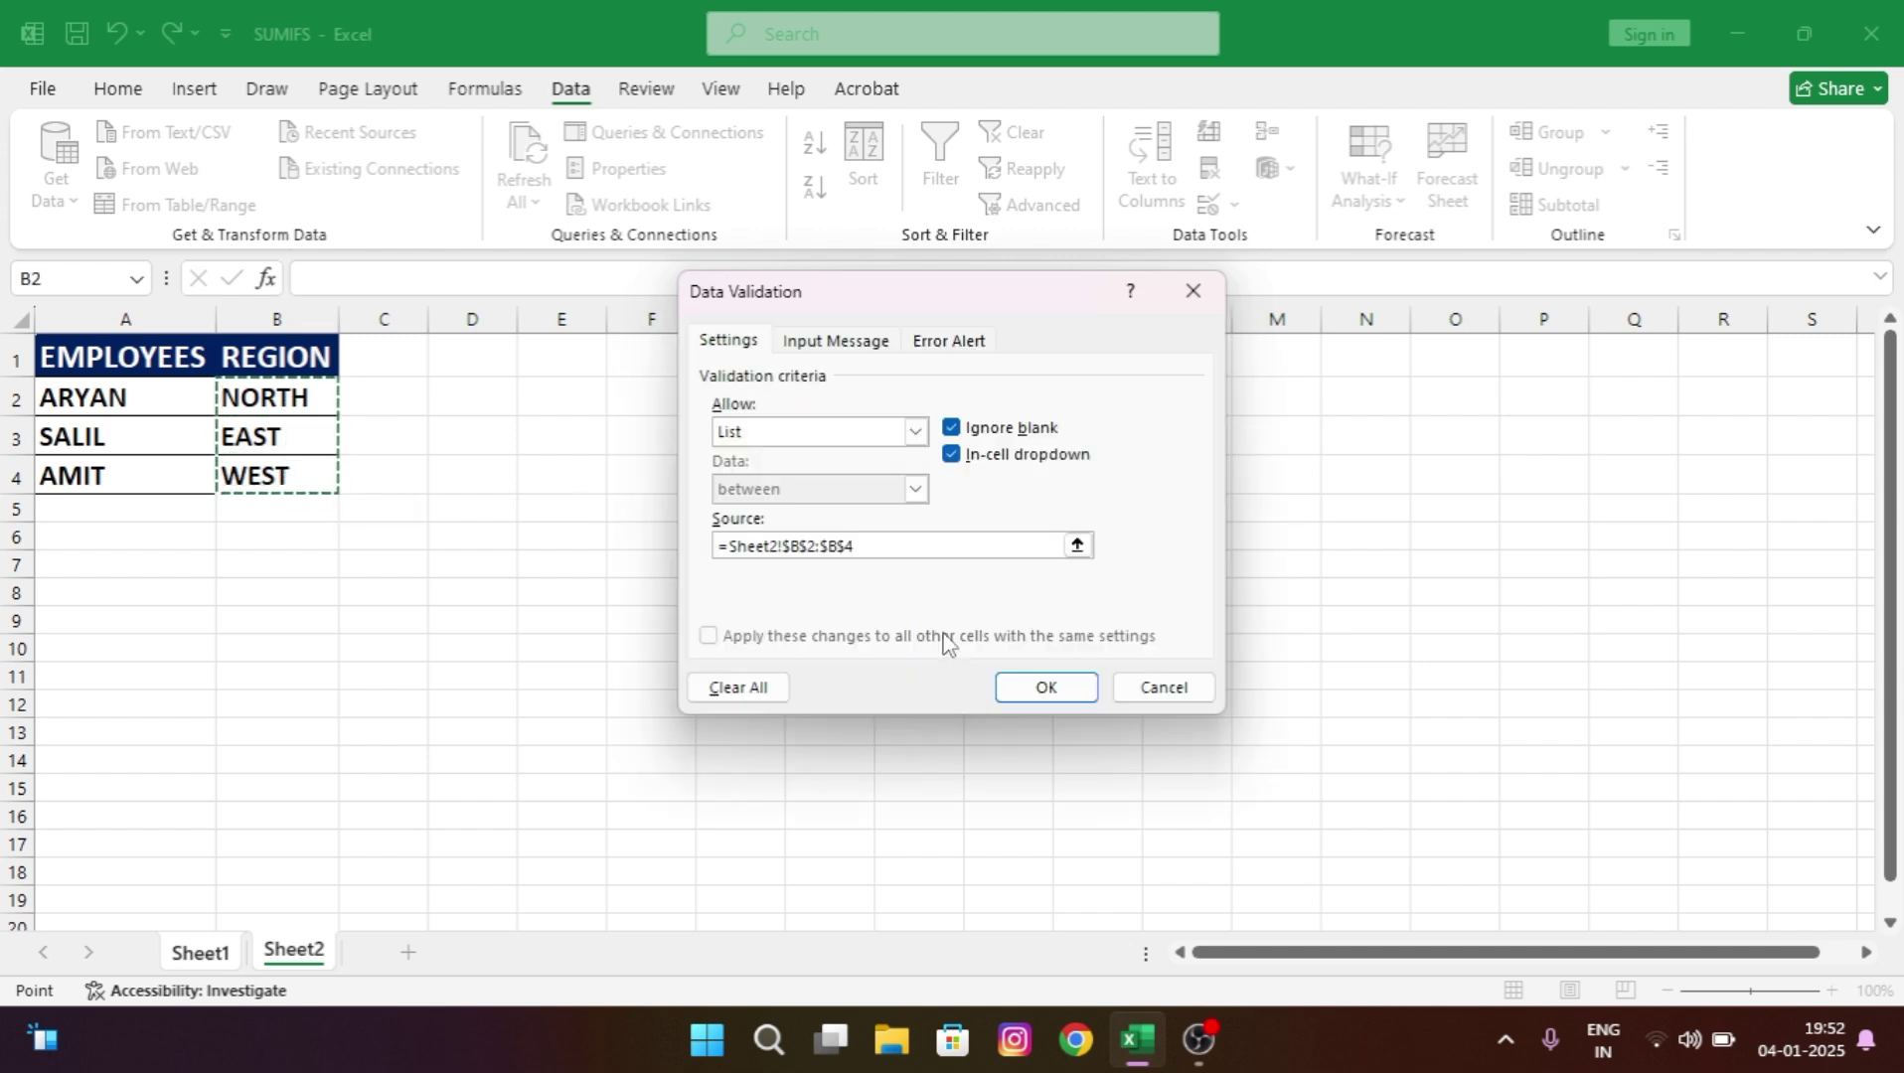
{"action": "left_click", "coordinate": [1045, 686]}
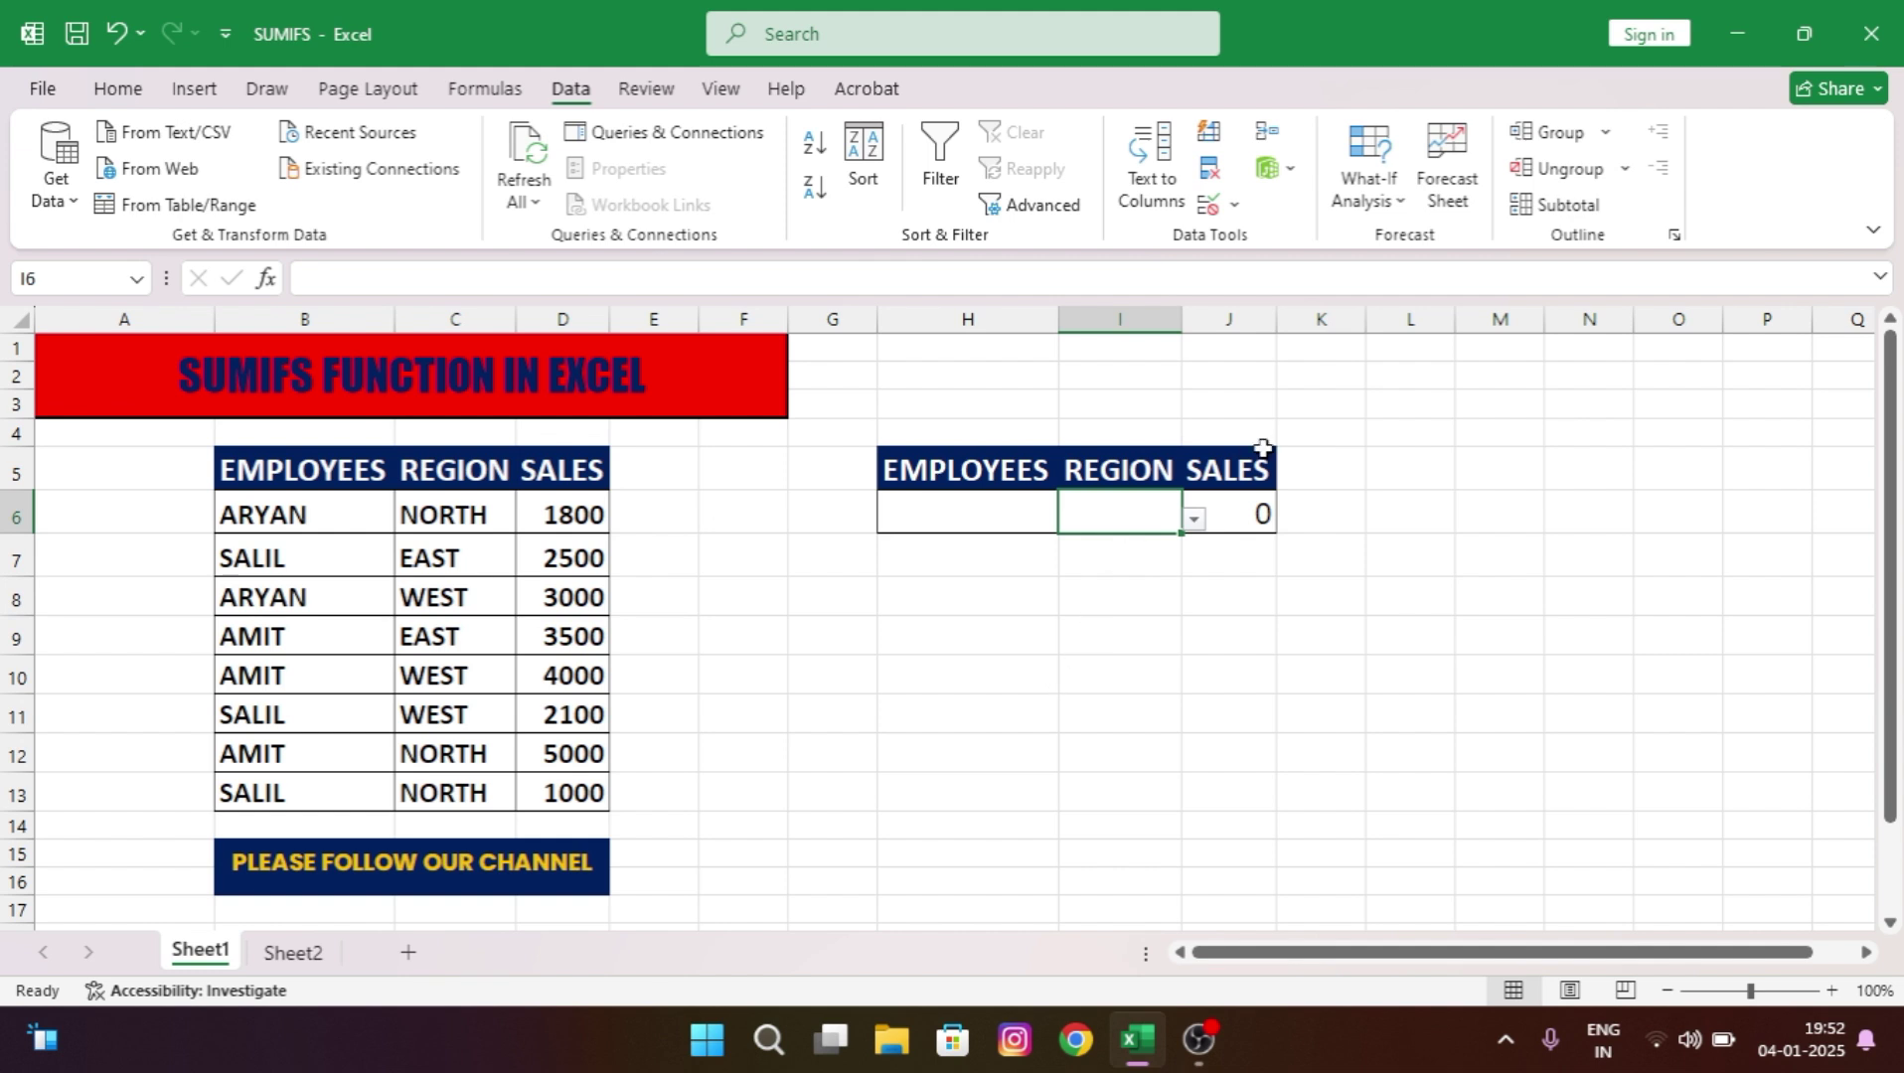
{"action": "left_click", "coordinate": [1195, 517]}
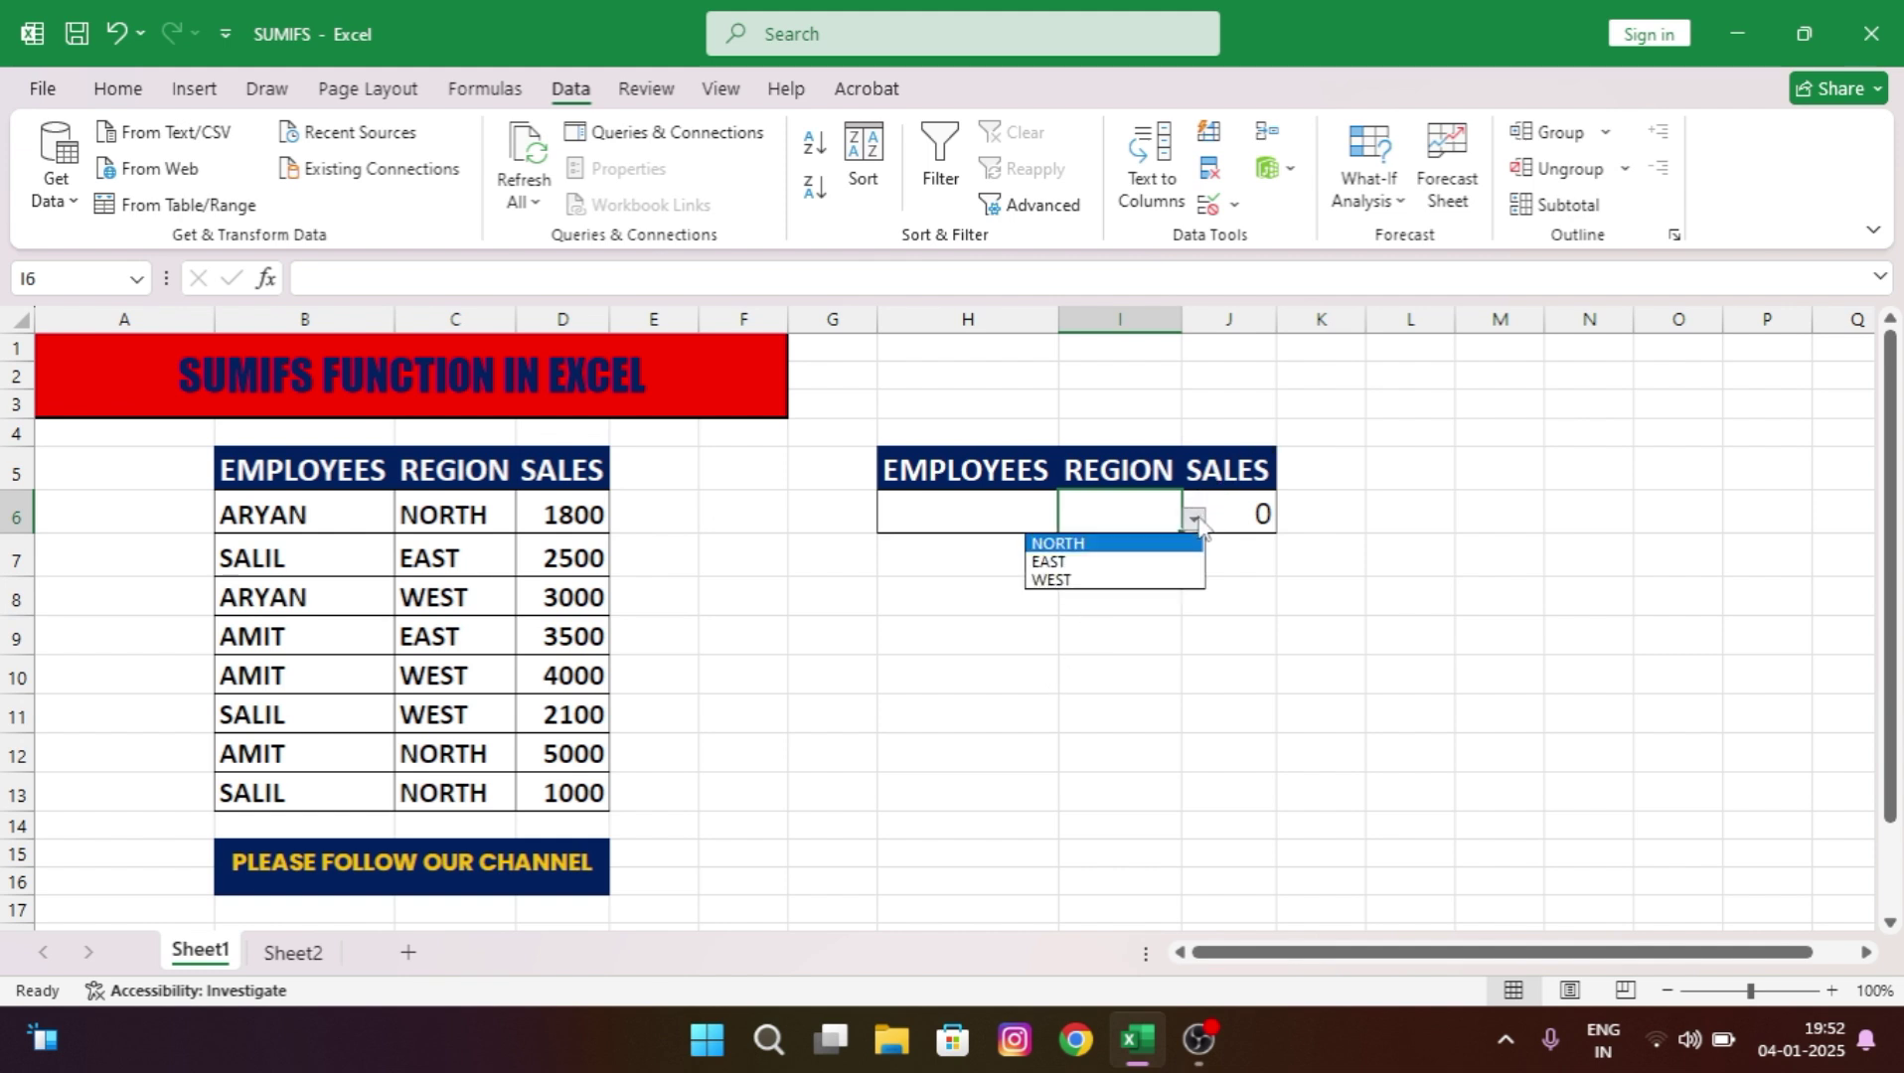
{"action": "left_click", "coordinate": [1194, 516]}
Choose the second employee from the list in H6 and EAST as the region in I6.
{"action": "left_click", "coordinate": [999, 514]}
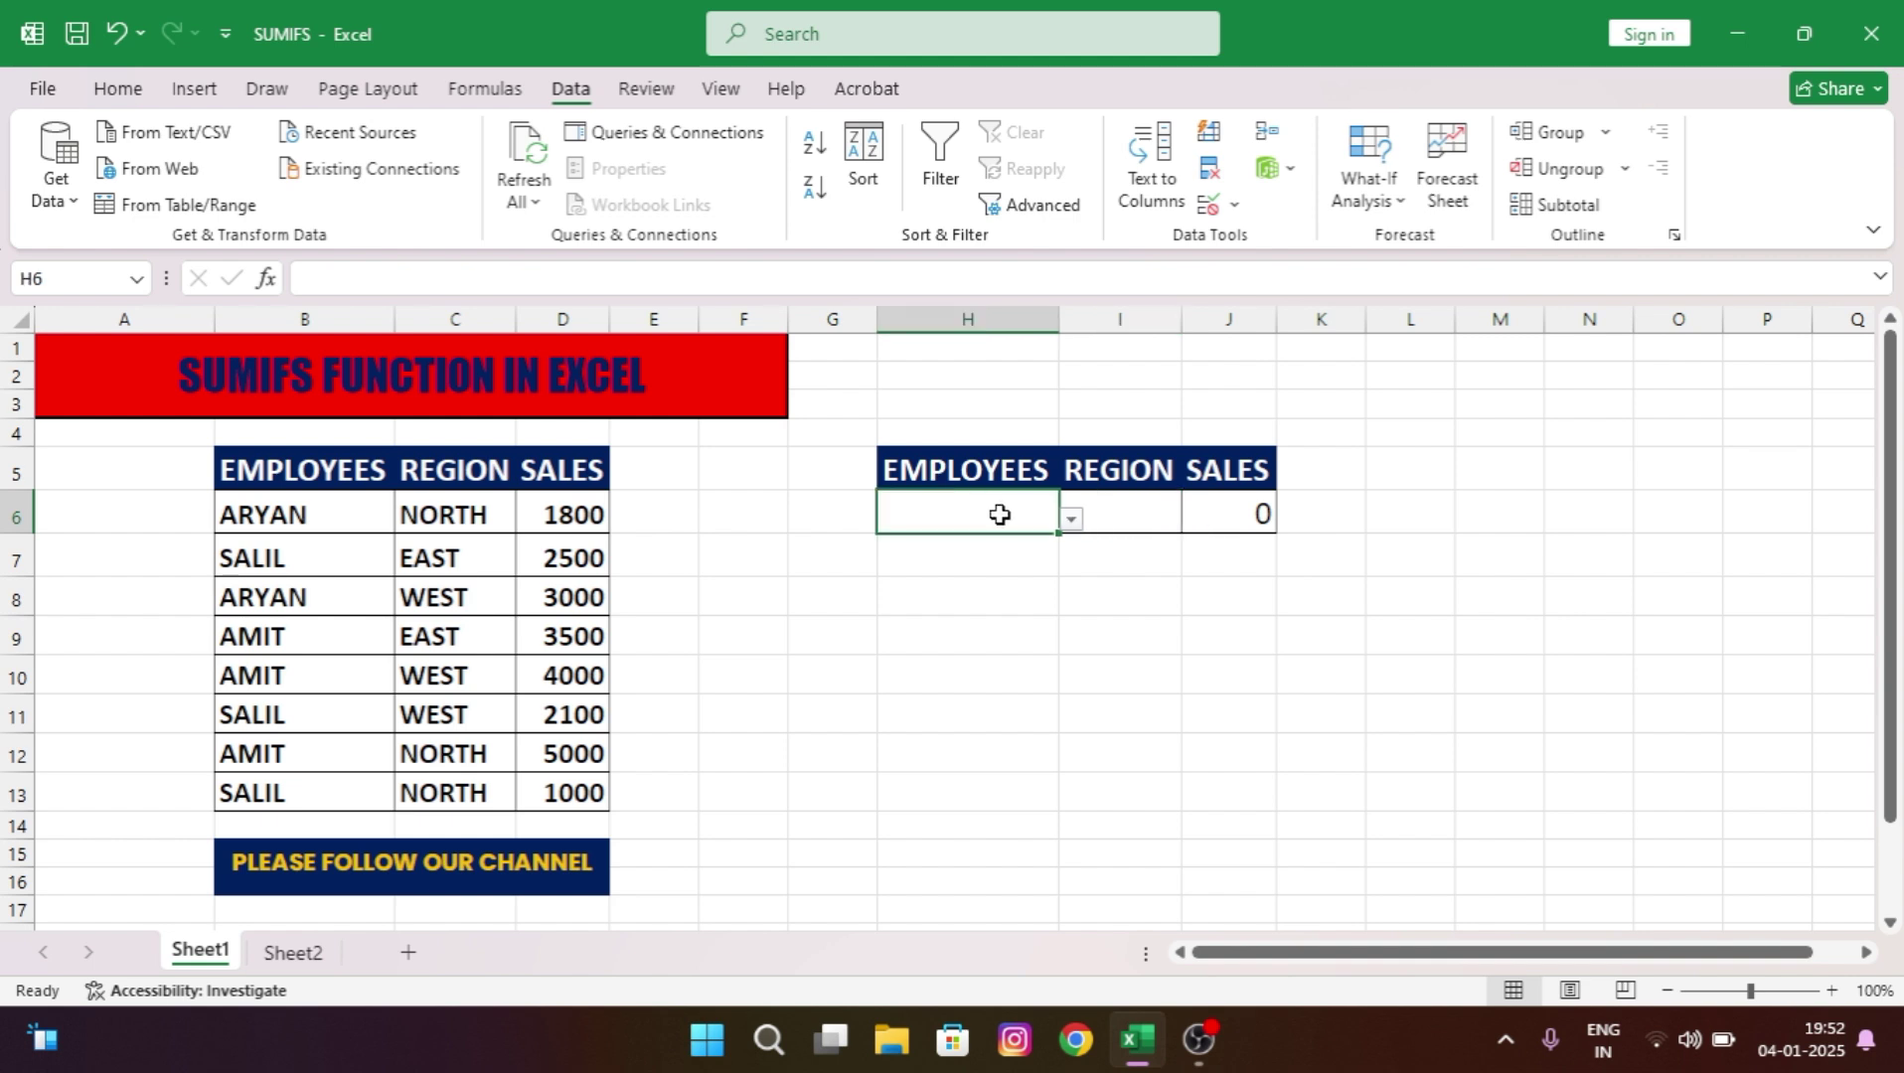
{"action": "left_click", "coordinate": [1071, 520]}
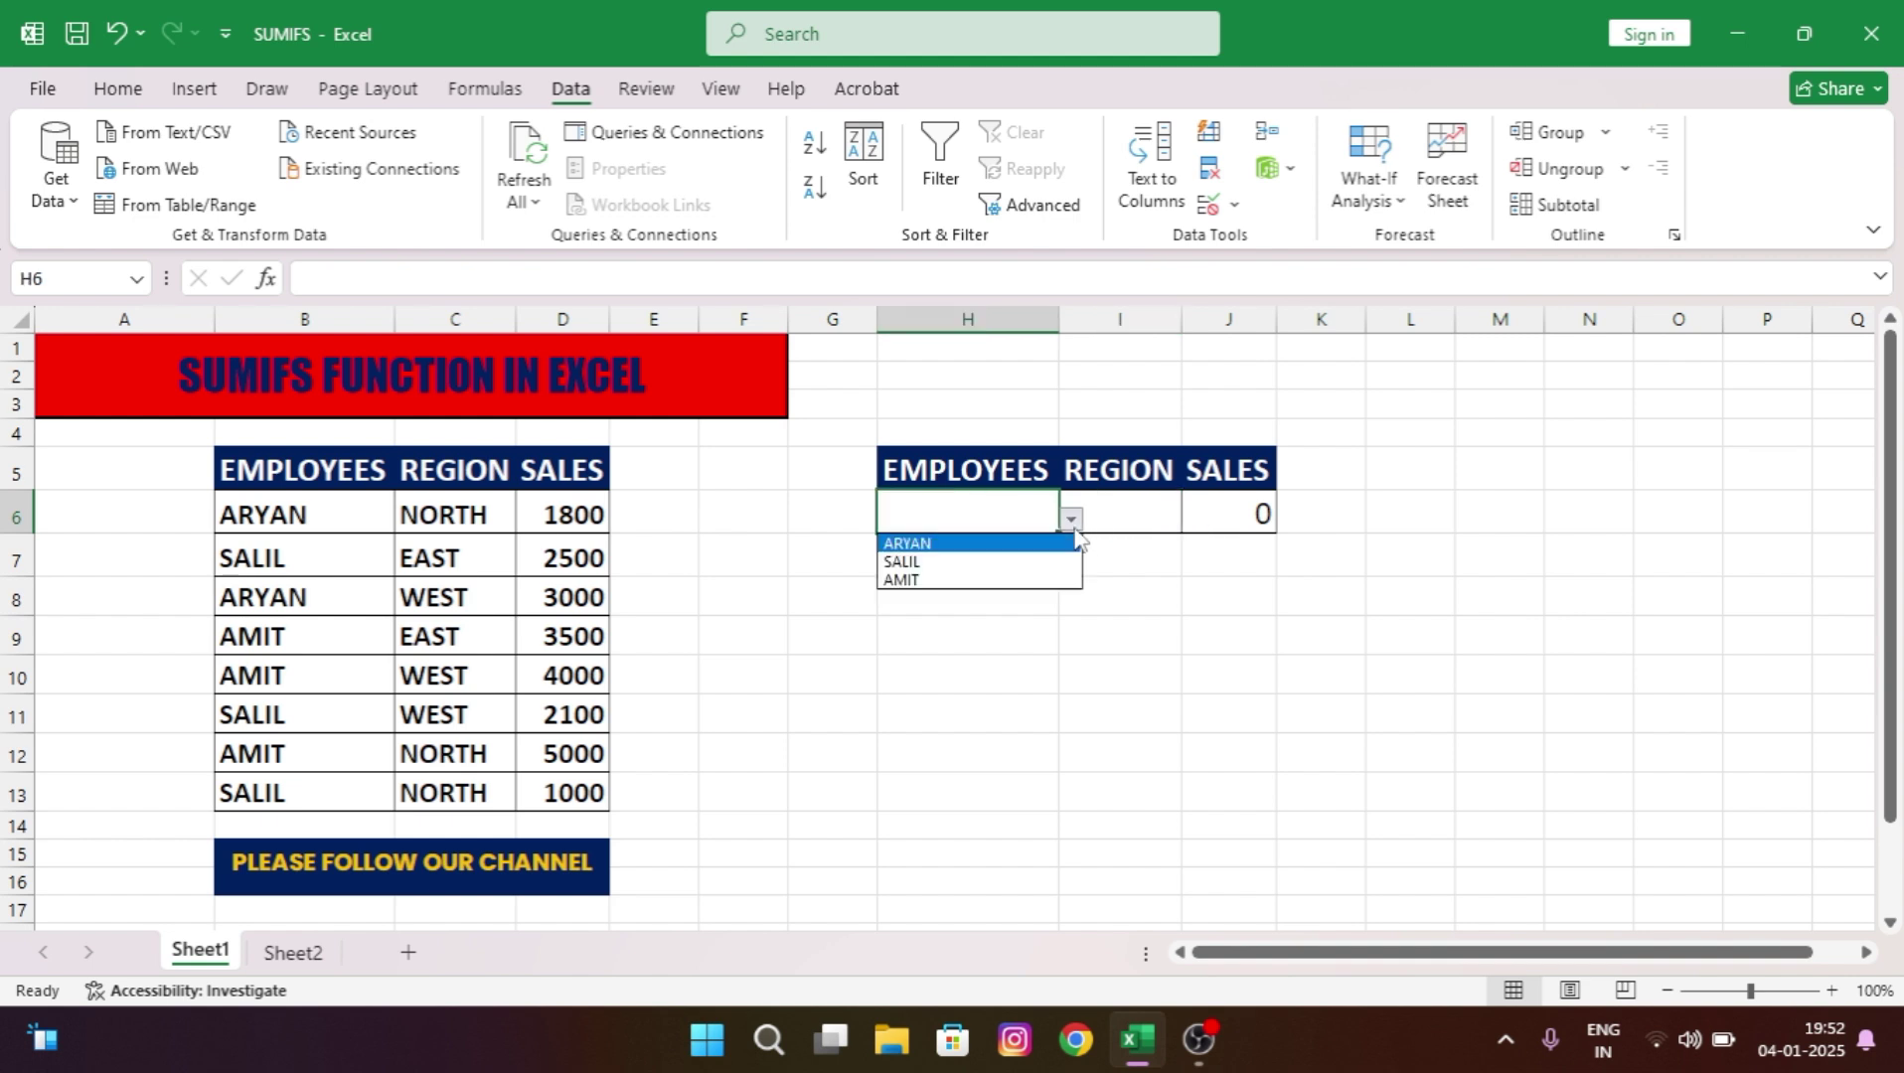
{"action": "left_click", "coordinate": [982, 562]}
{"action": "left_click", "coordinate": [1160, 520]}
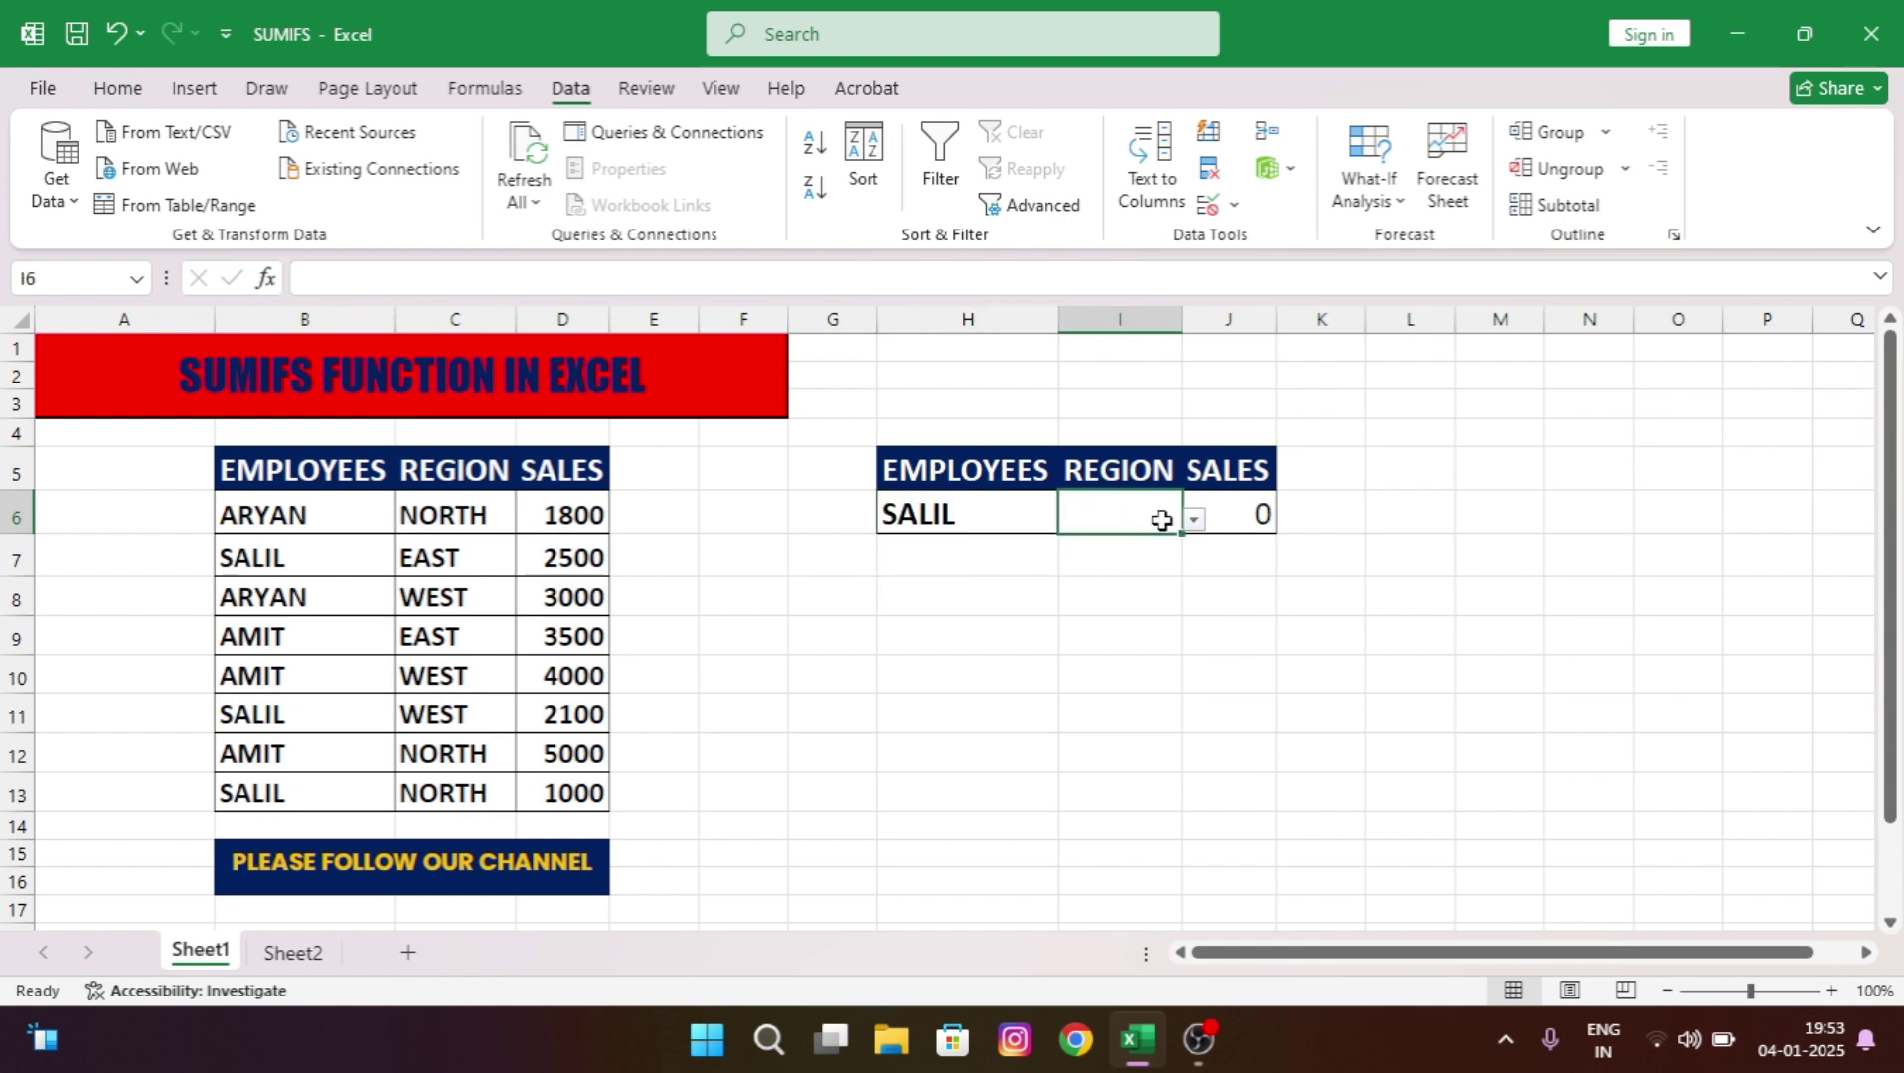
{"action": "left_click", "coordinate": [1195, 532]}
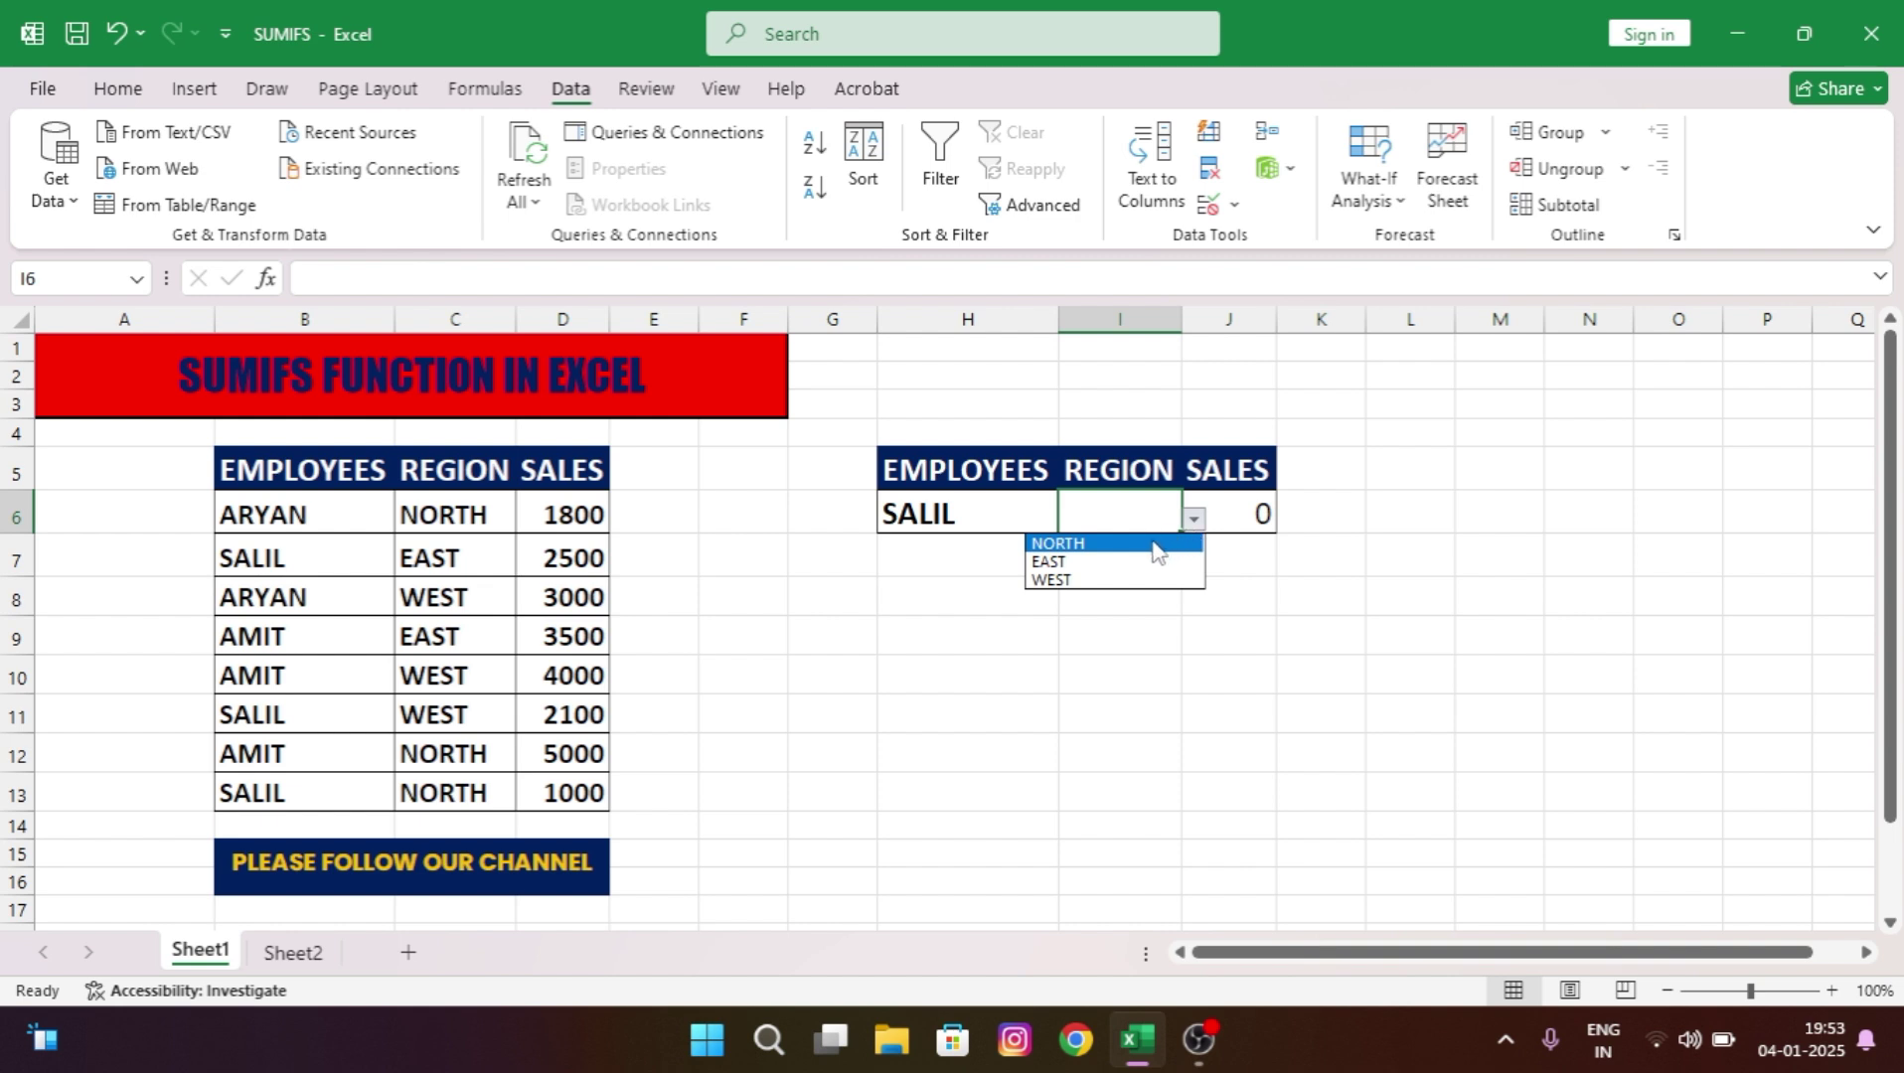
{"action": "left_click", "coordinate": [1120, 558]}
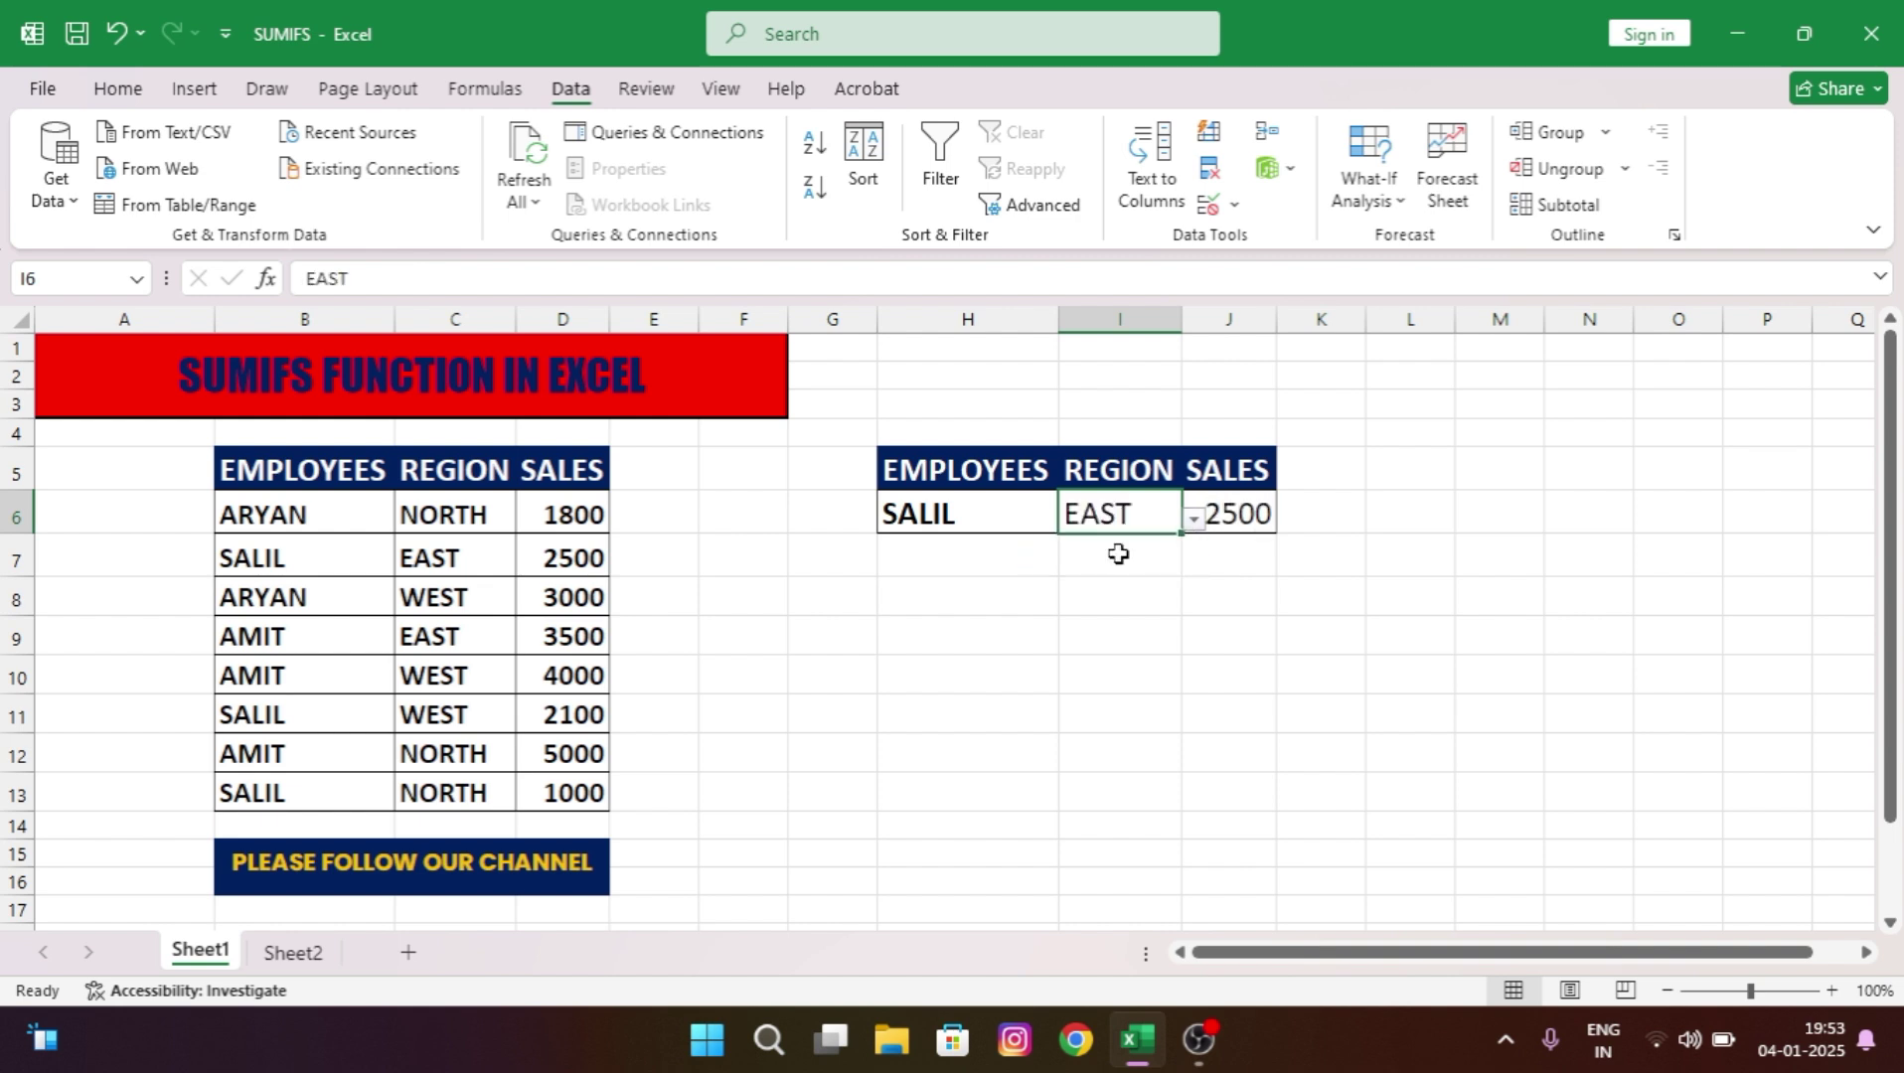